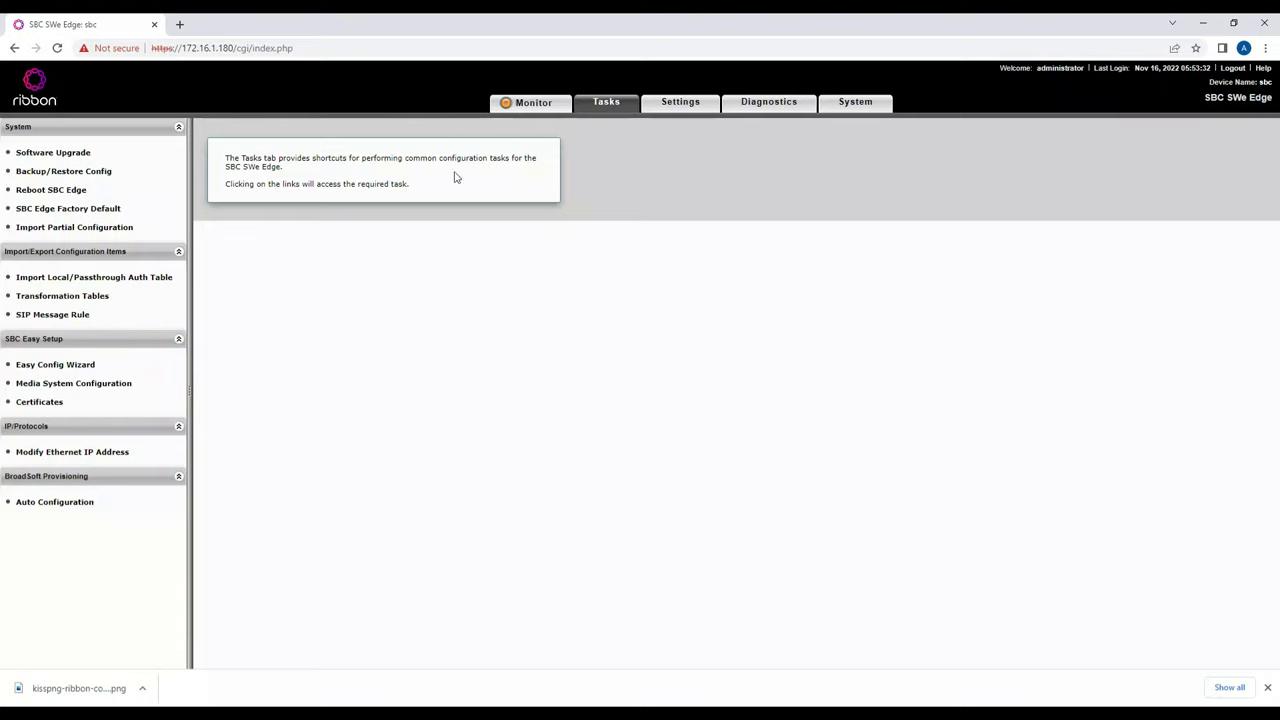
Check the Admin IP address, then bring up the Ethernet 1 IP logical interface form
left_click(681, 104)
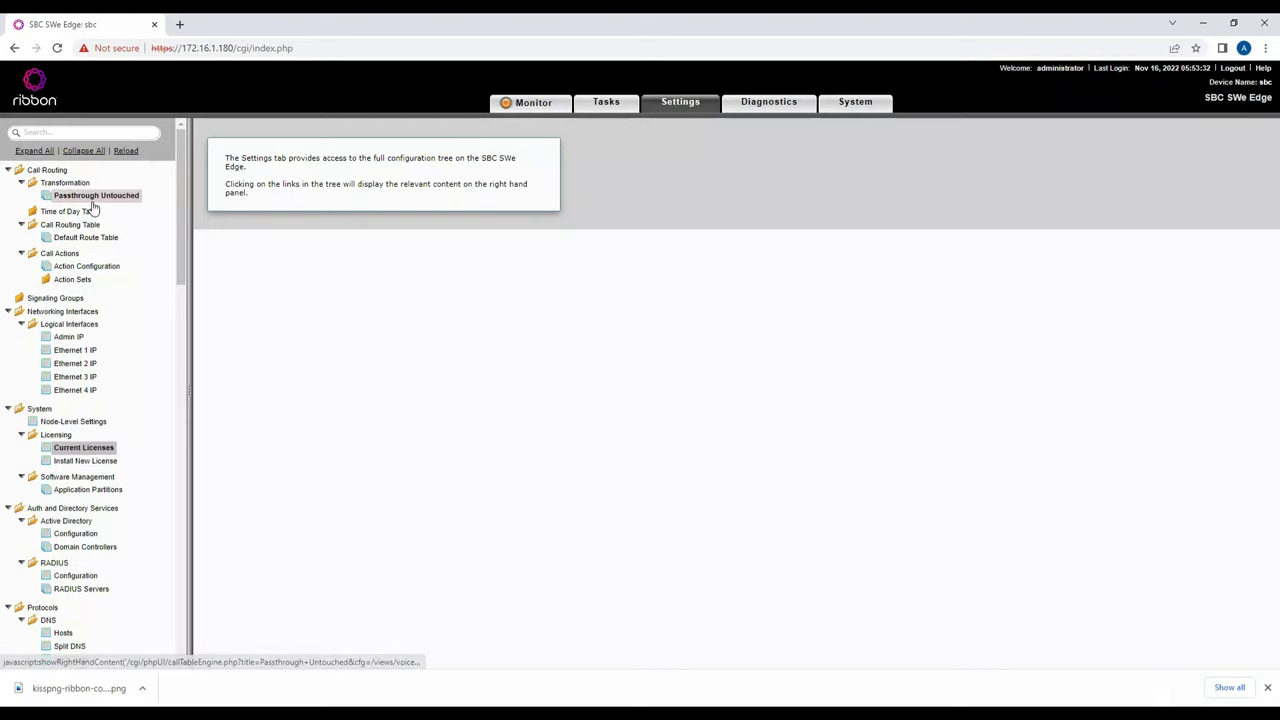
left_click(70, 337)
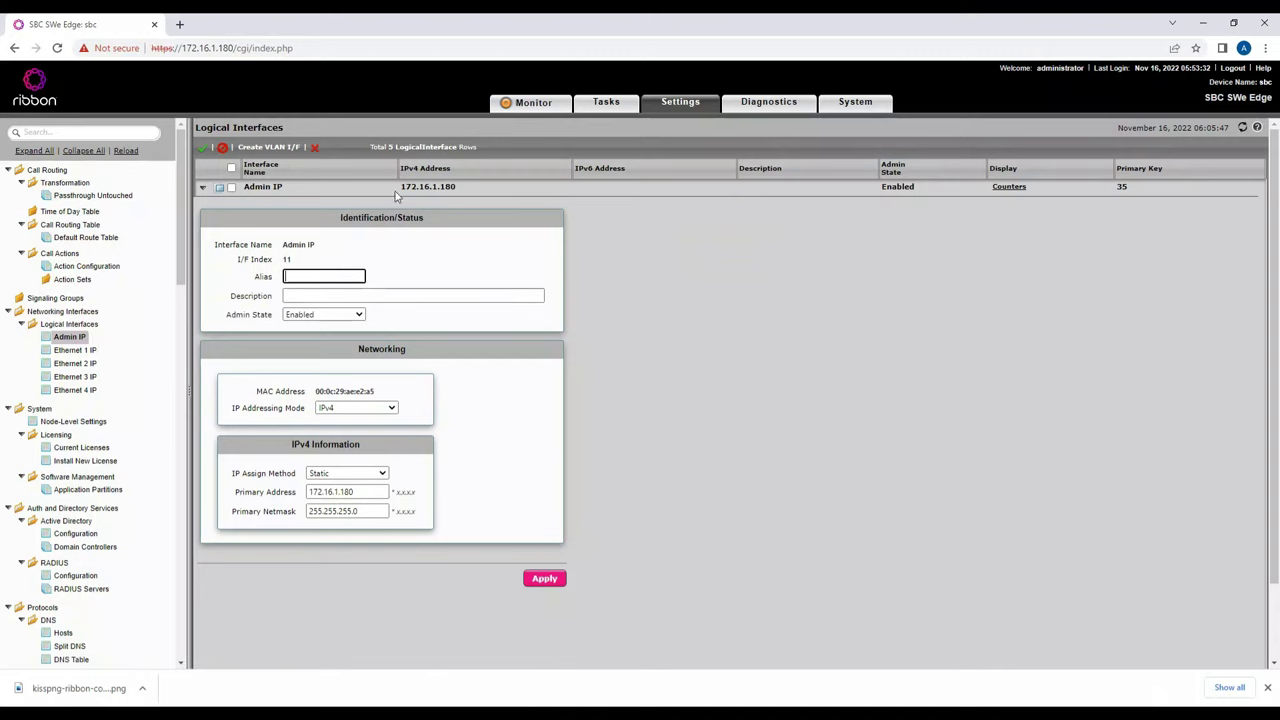
left_click_drag(399, 187, 458, 195)
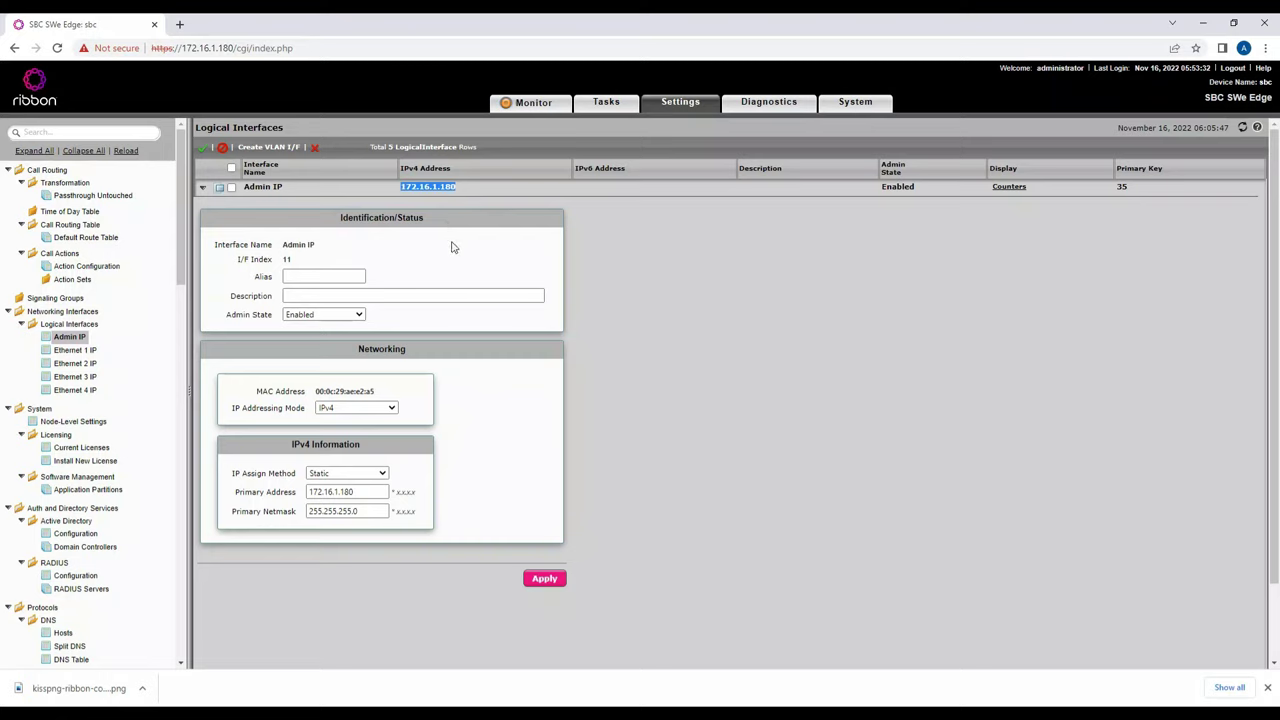
left_click(89, 353)
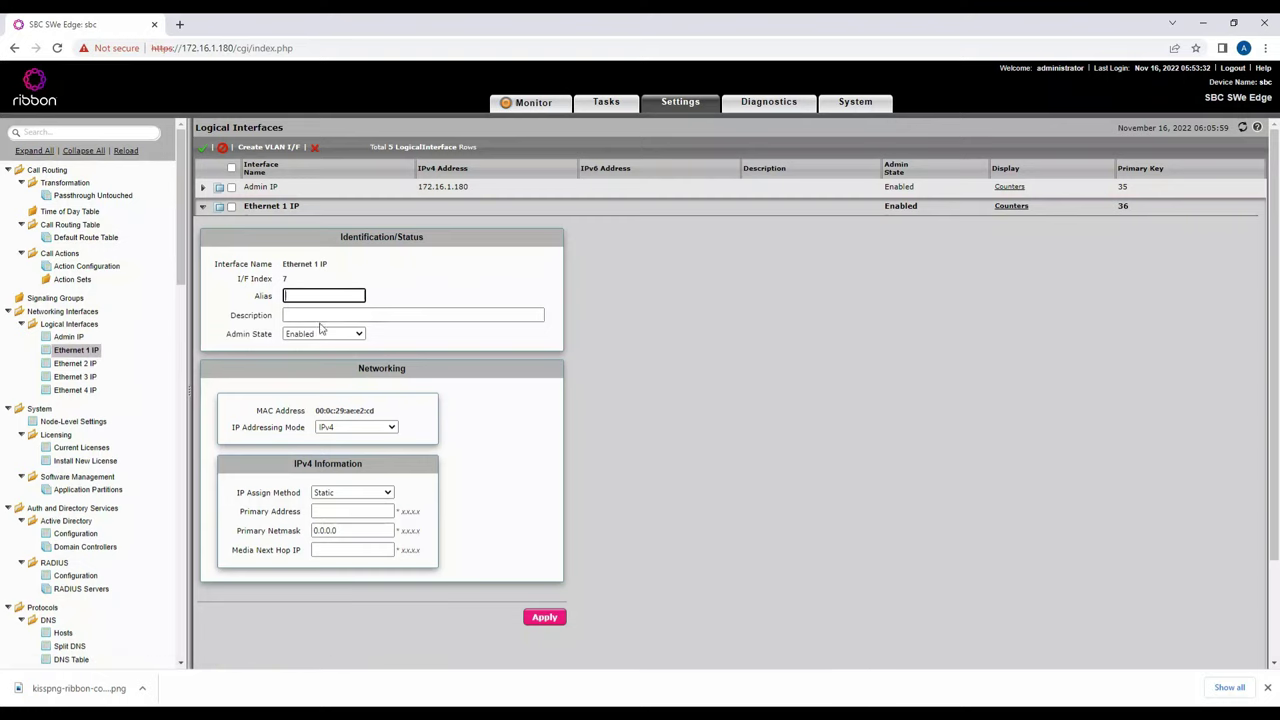
Keep Static assignment and enter primary address 172.16.0.180 for Ethernet 1 IP
left_click(357, 510)
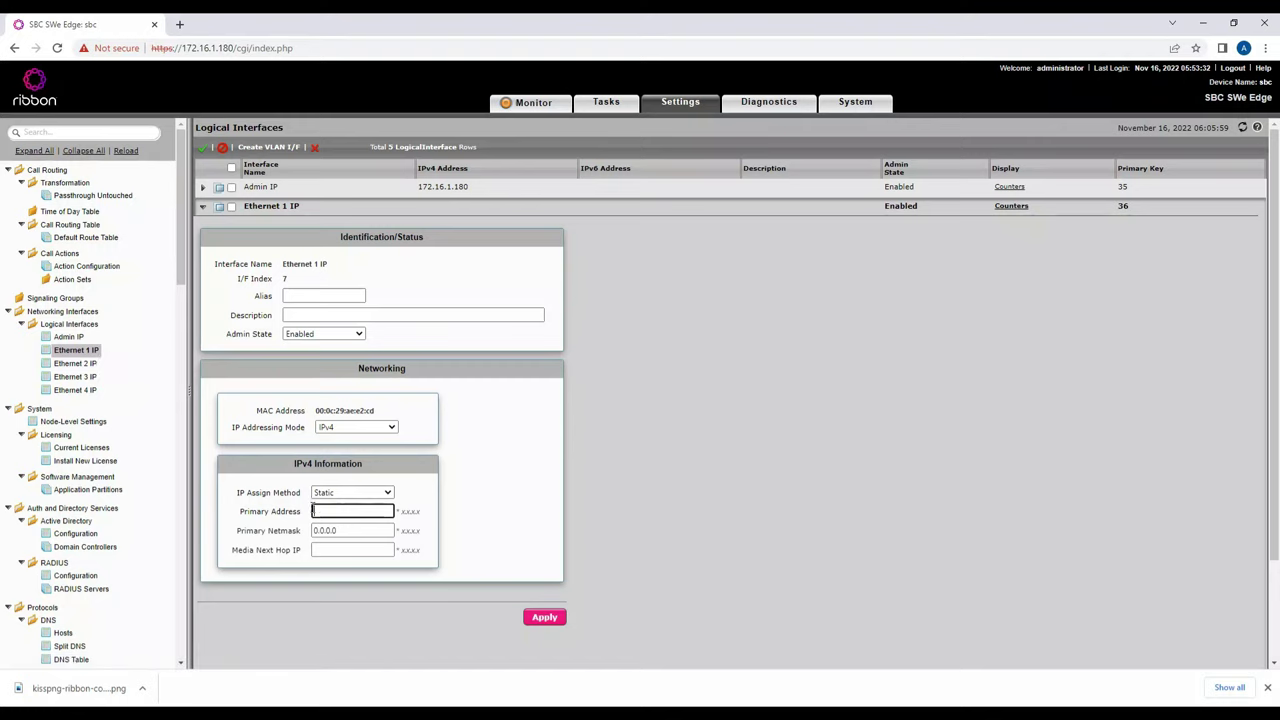
left_click(338, 494)
left_click(337, 502)
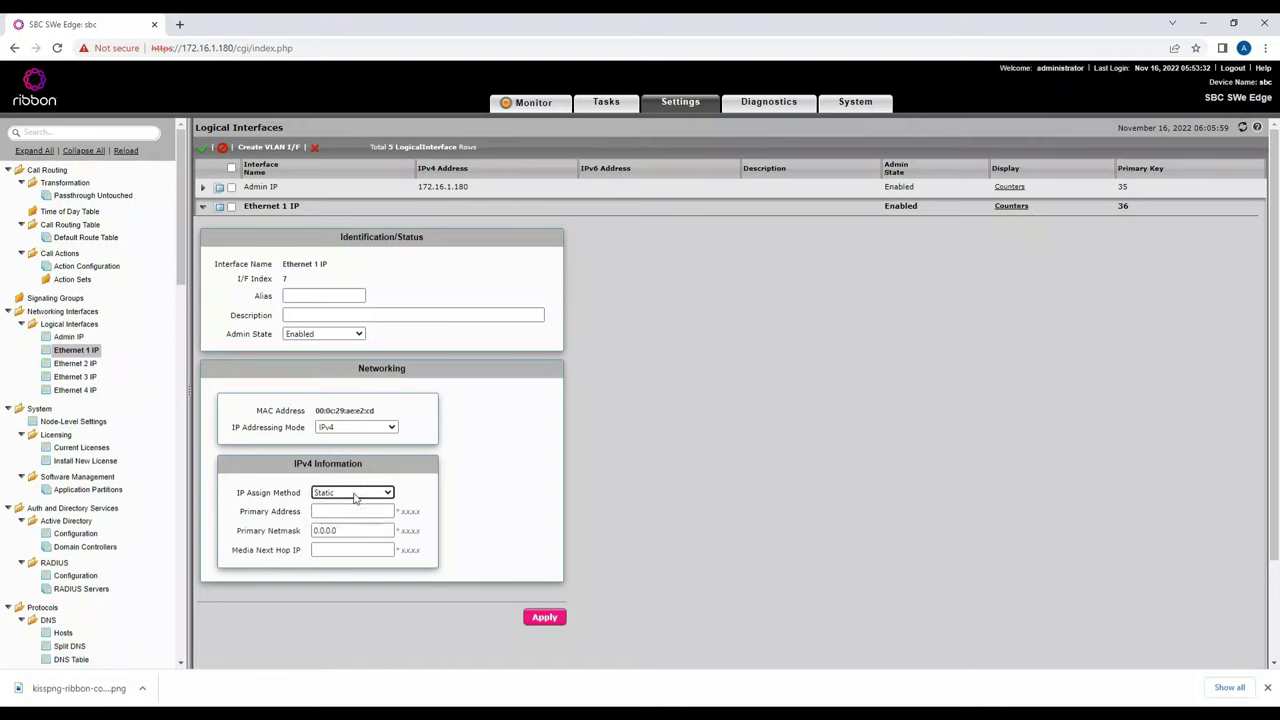
left_click(359, 511)
left_click(360, 509)
type("172.16.1.180")
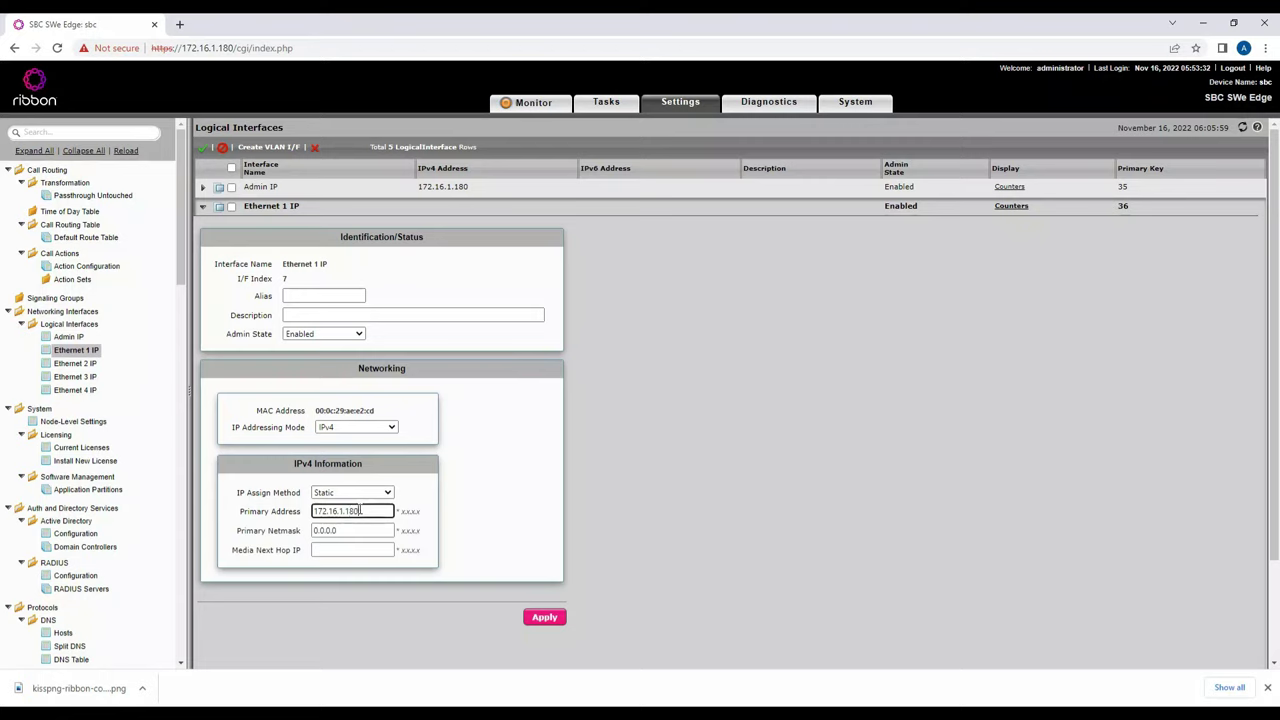
left_click_drag(362, 511, 356, 511)
Set netmask 255.255.255.0 and next hop 172.16.0.1, then apply and collapse the row
left_click_drag(344, 530, 236, 562)
type("255.255.255")
key("Tab")
type("1")
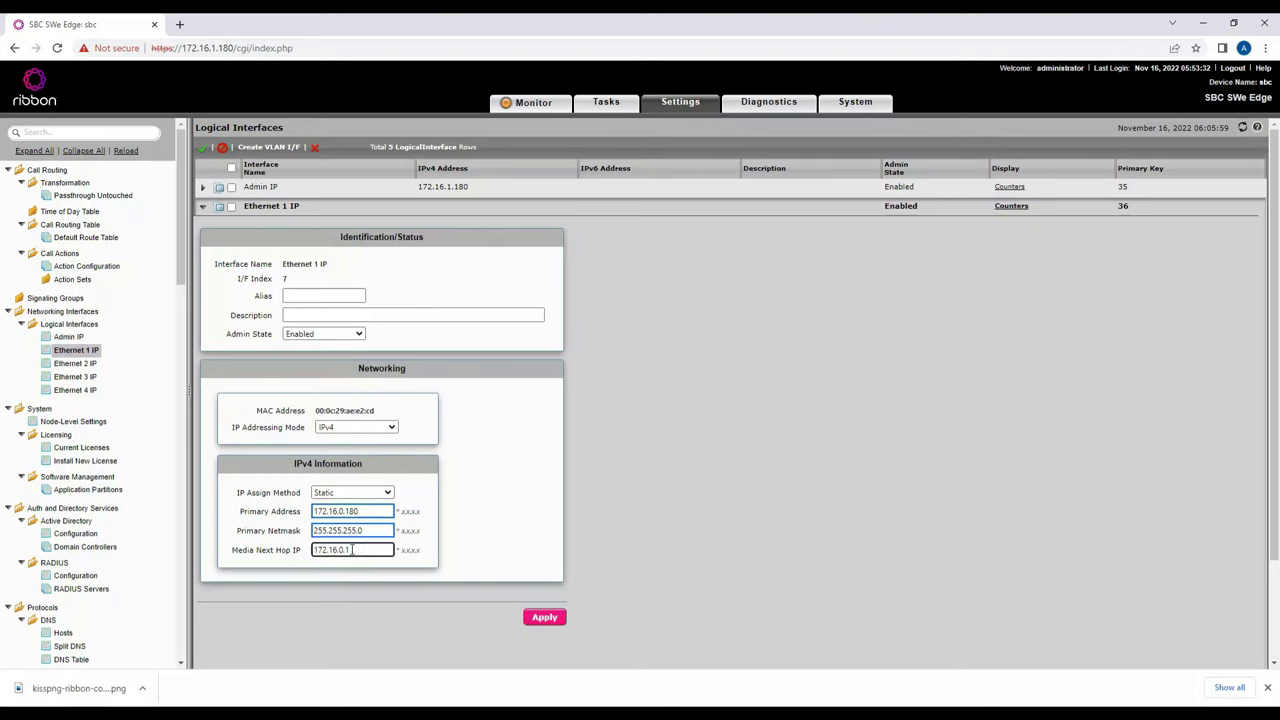
left_click_drag(352, 550, 321, 512)
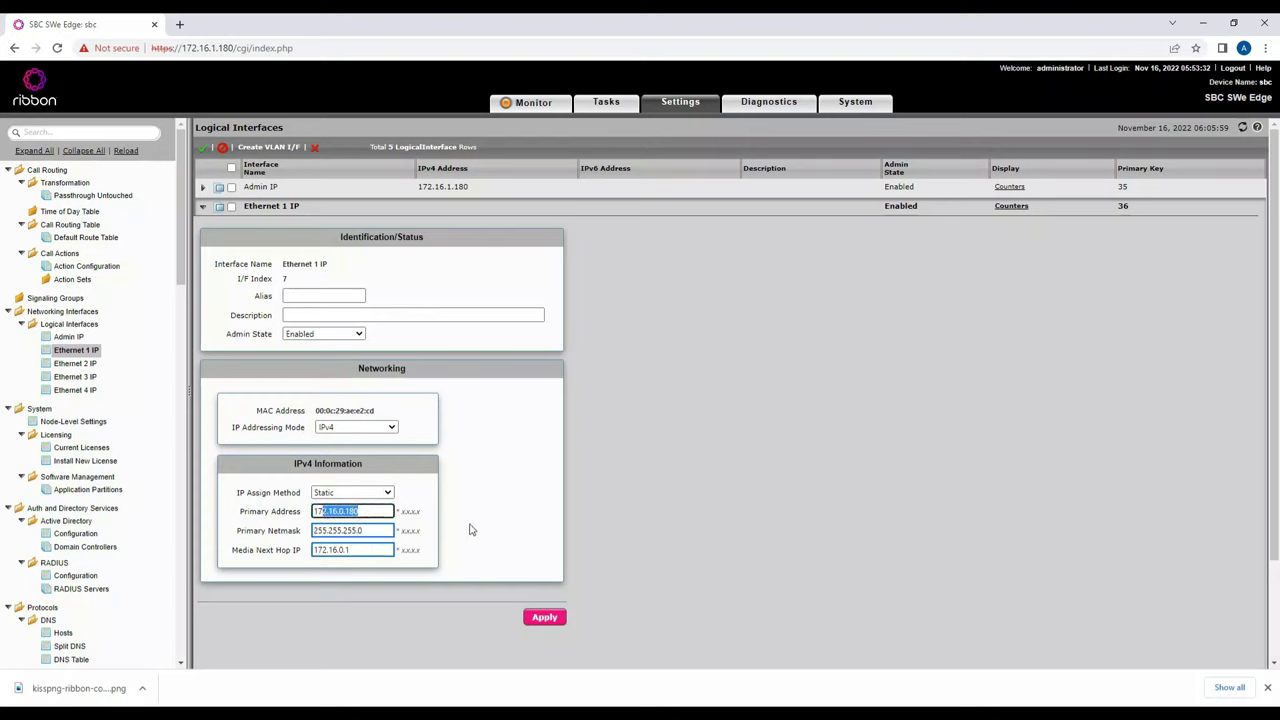
left_click(550, 619)
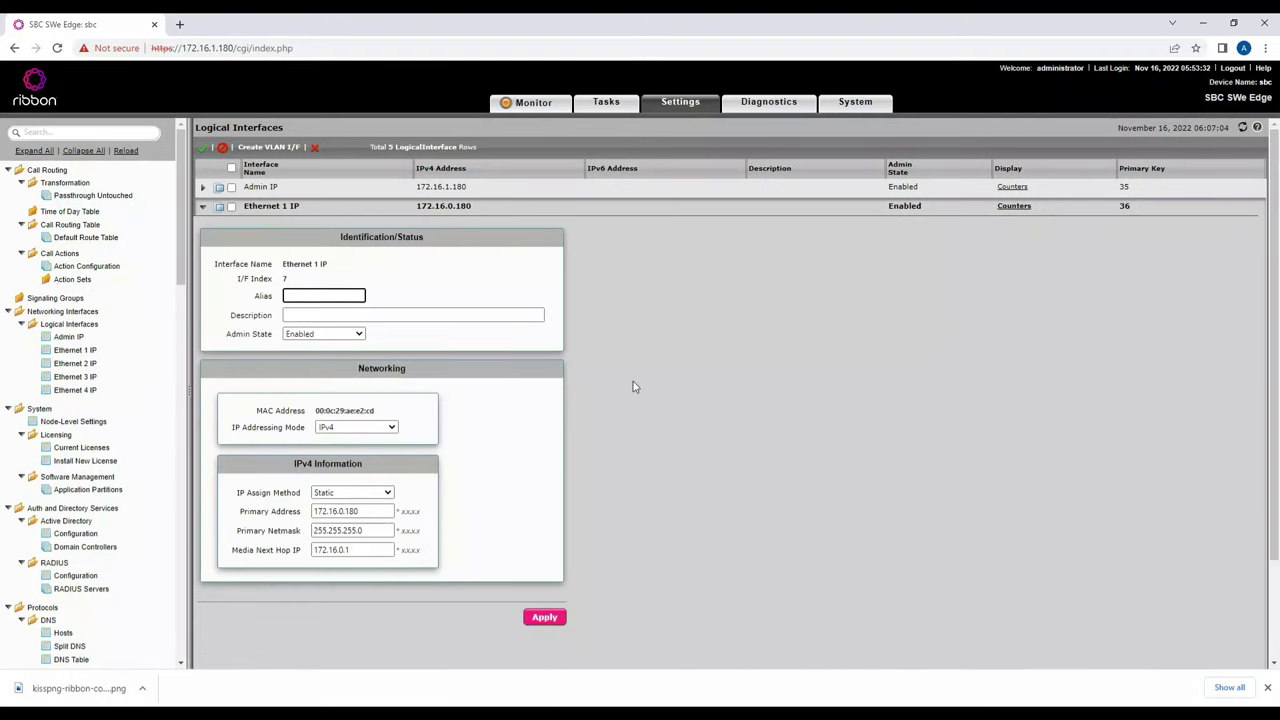
left_click(203, 207)
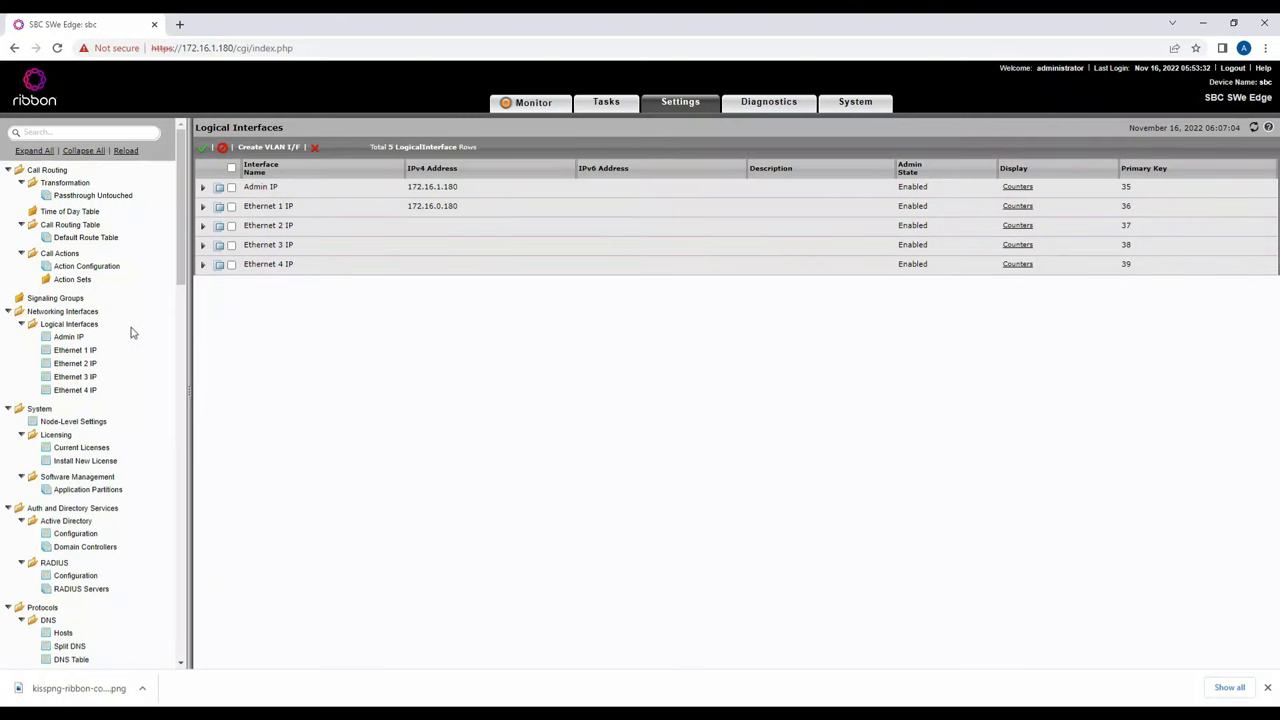
Scroll the tree to the Media section and bring up the table of media lists
scroll(131, 332, "down", 10)
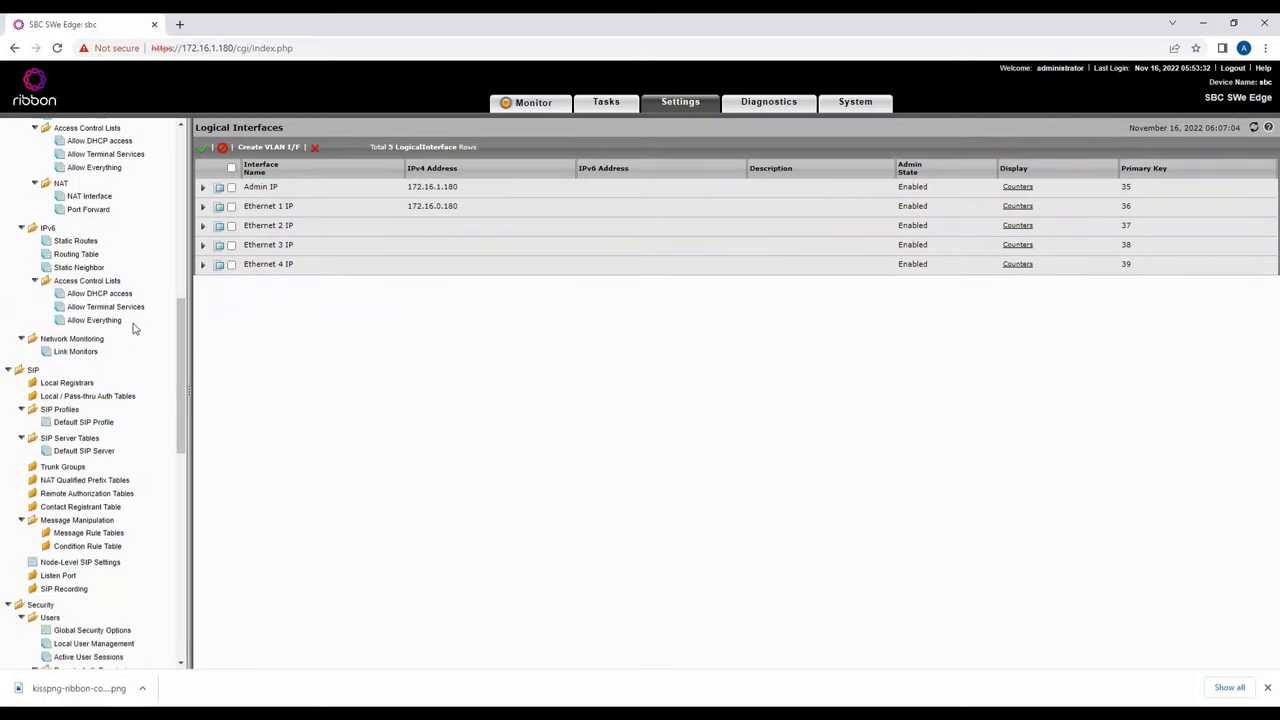
scroll(134, 328, "down", 8)
scroll(137, 322, "down", 3)
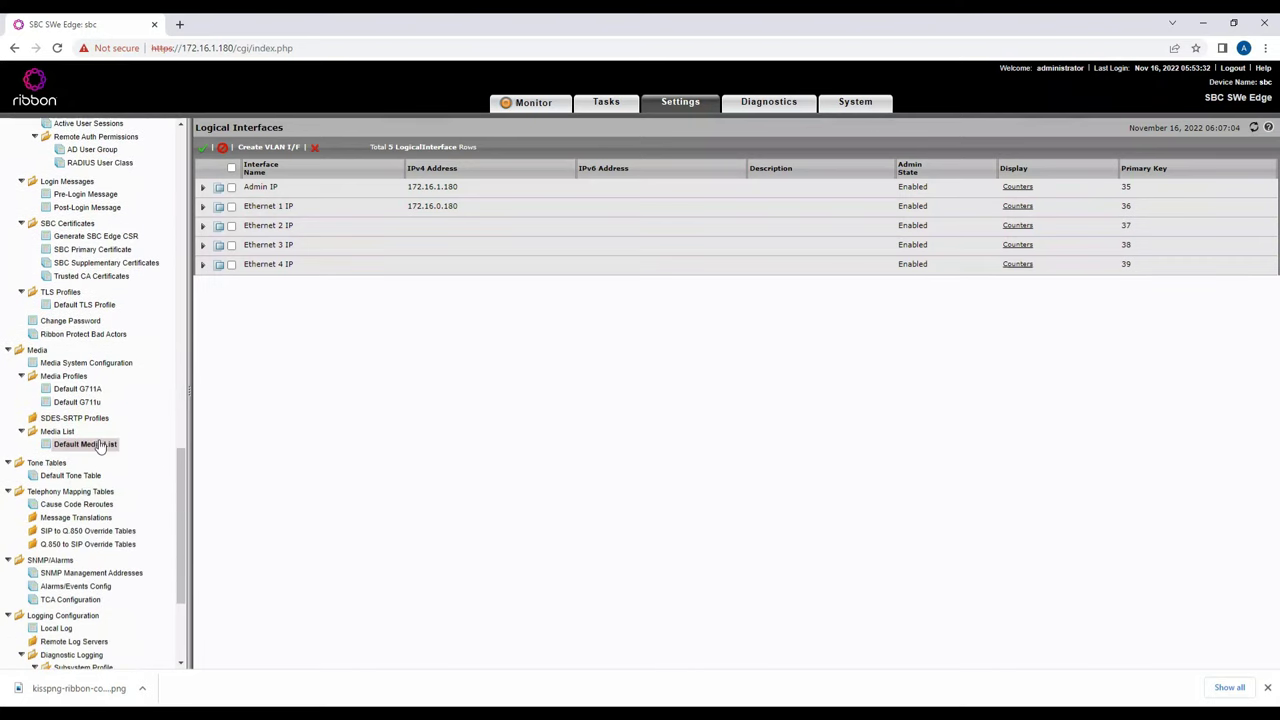
left_click(76, 443)
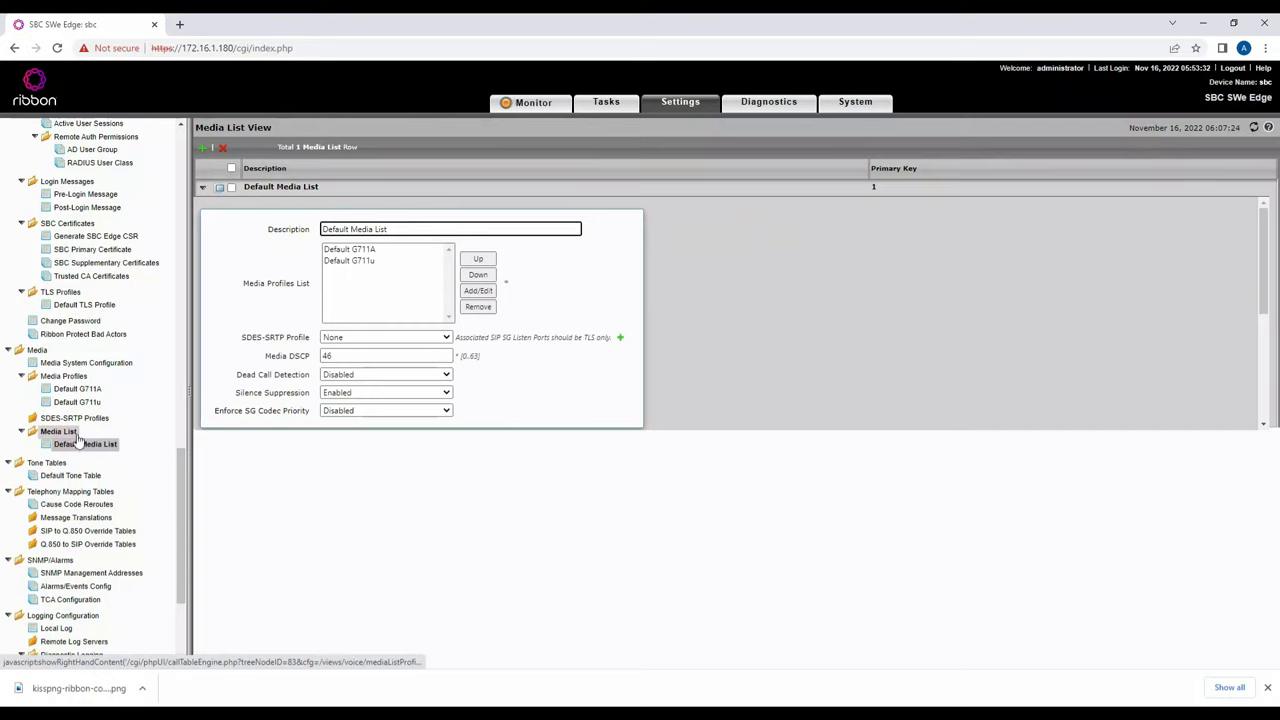
left_click(60, 431)
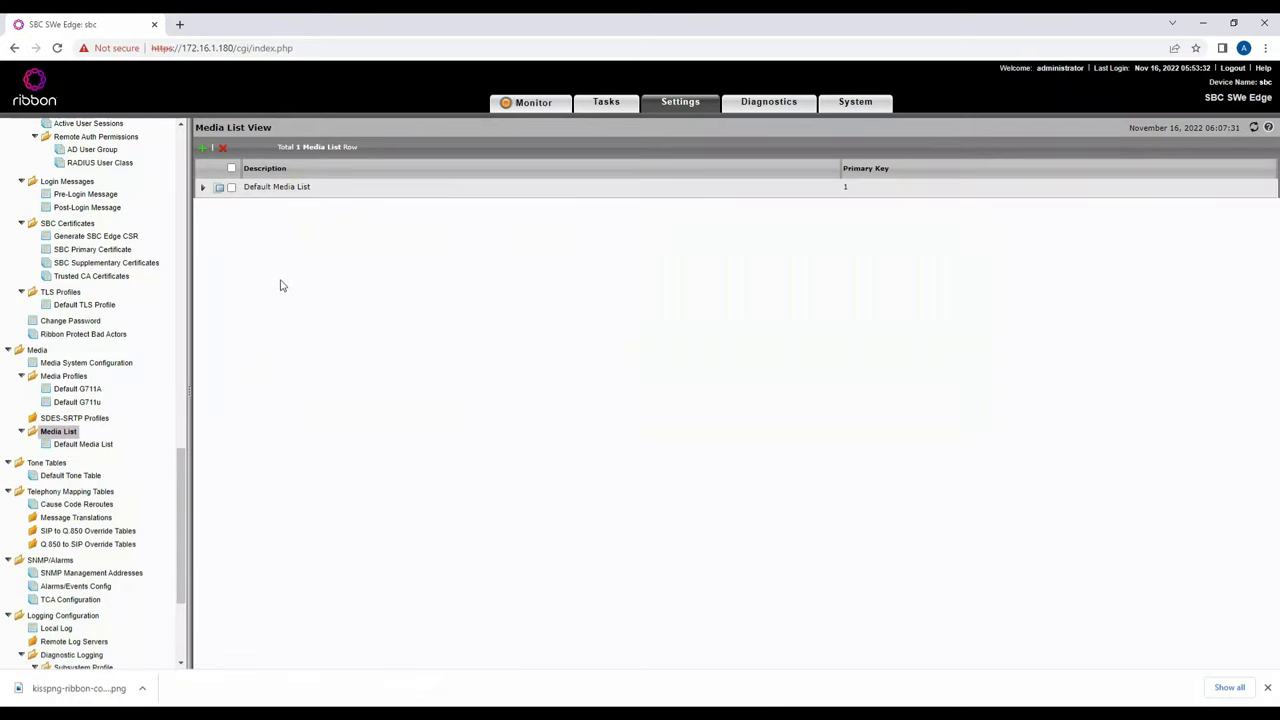
Add a new media list holding Default G711A and Default G711u and save it
left_click(203, 148)
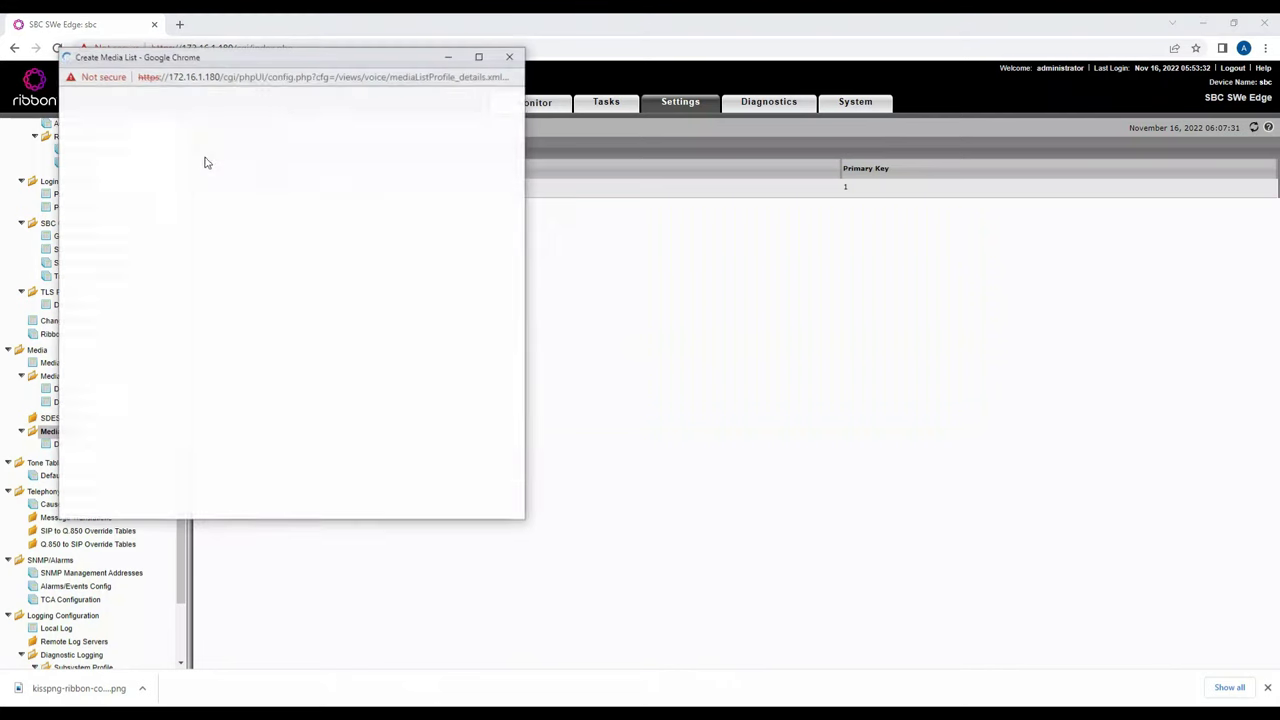
left_click_drag(227, 62, 283, 81)
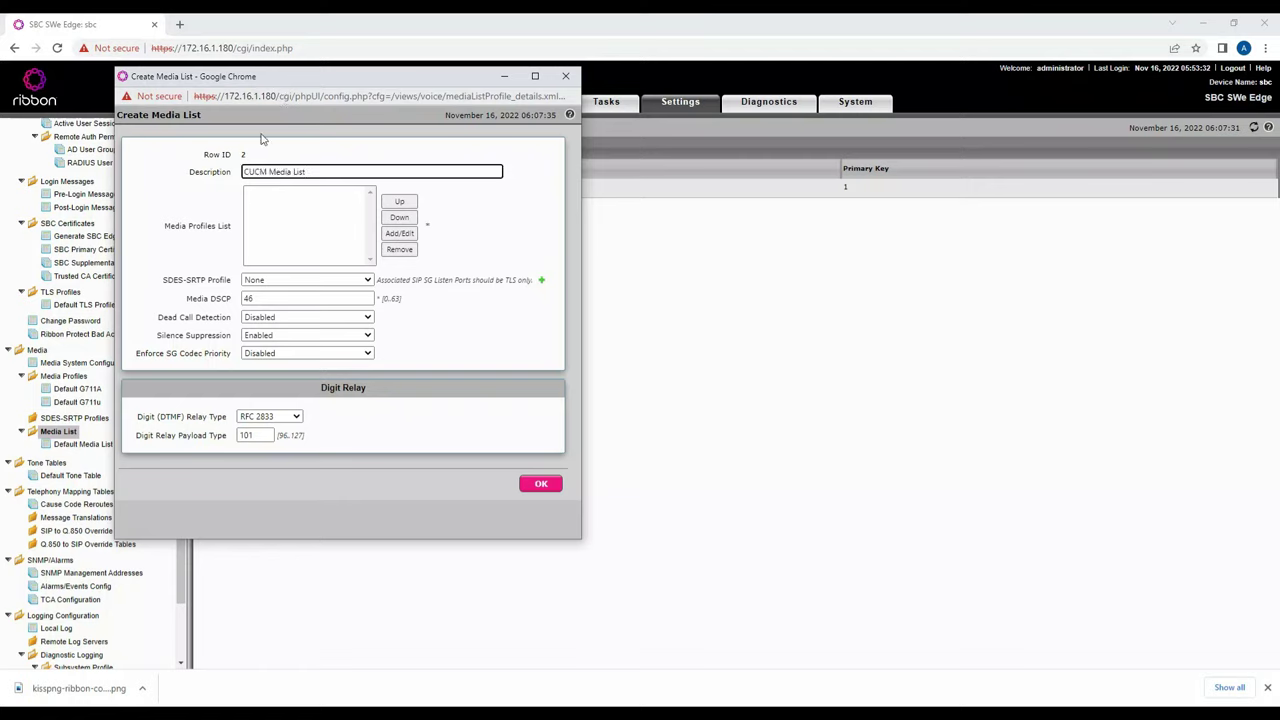
left_click(392, 234)
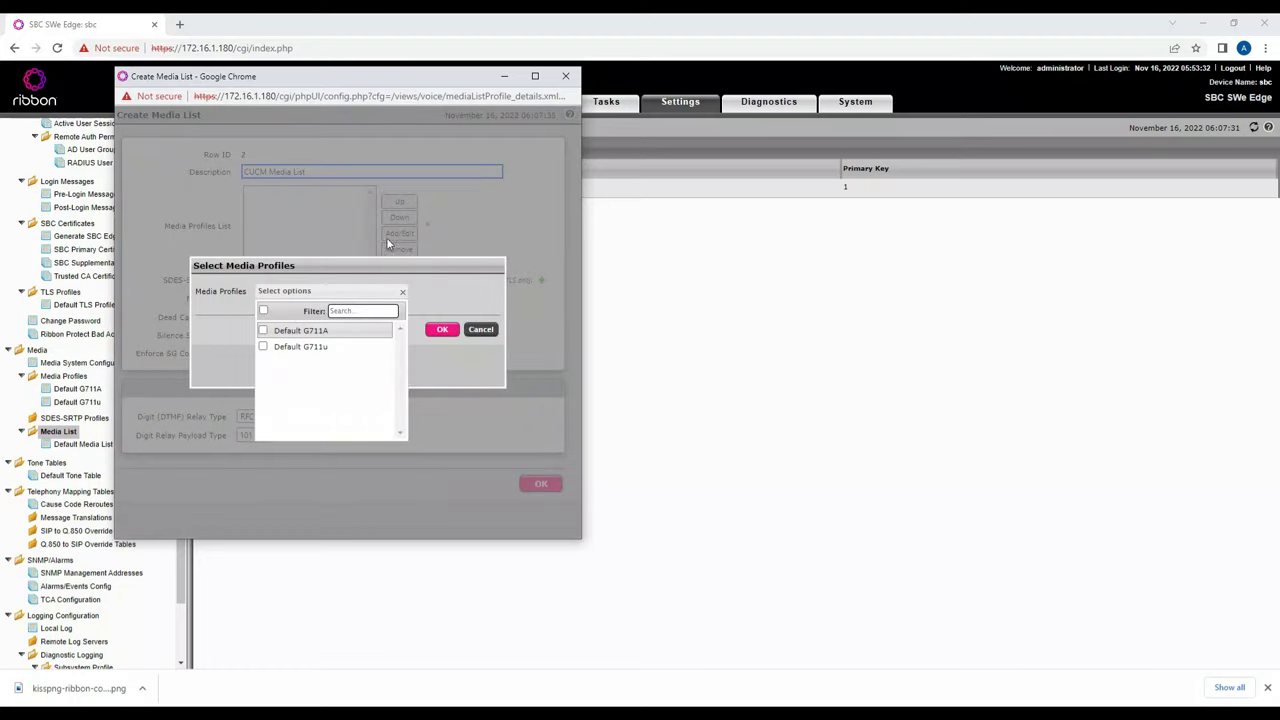
left_click(263, 330)
left_click(263, 347)
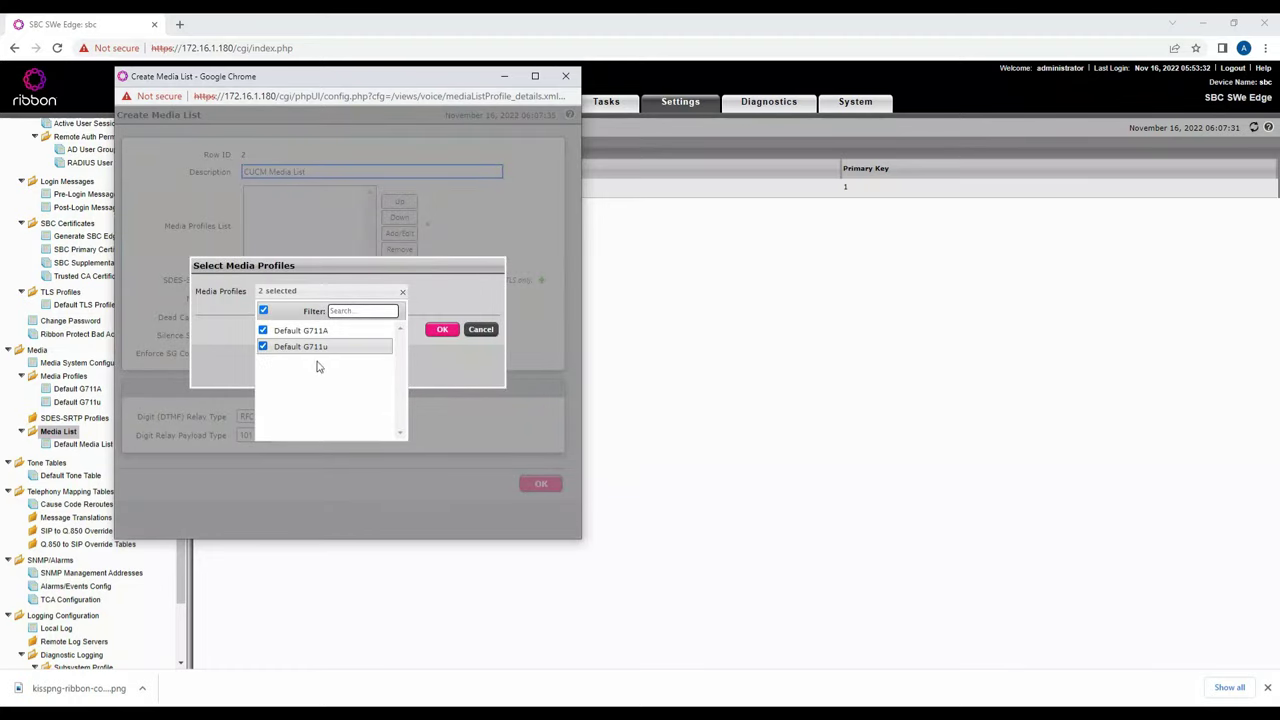
left_click(443, 329)
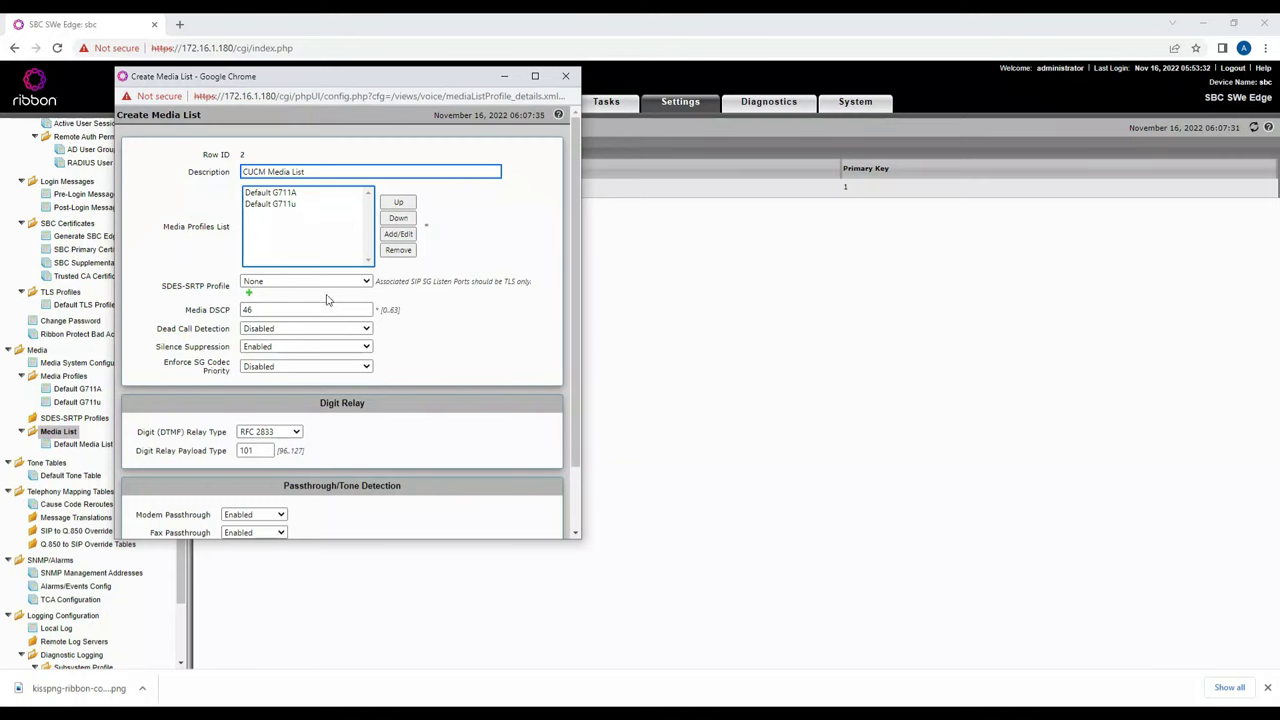
scroll(325, 298, "down", 2)
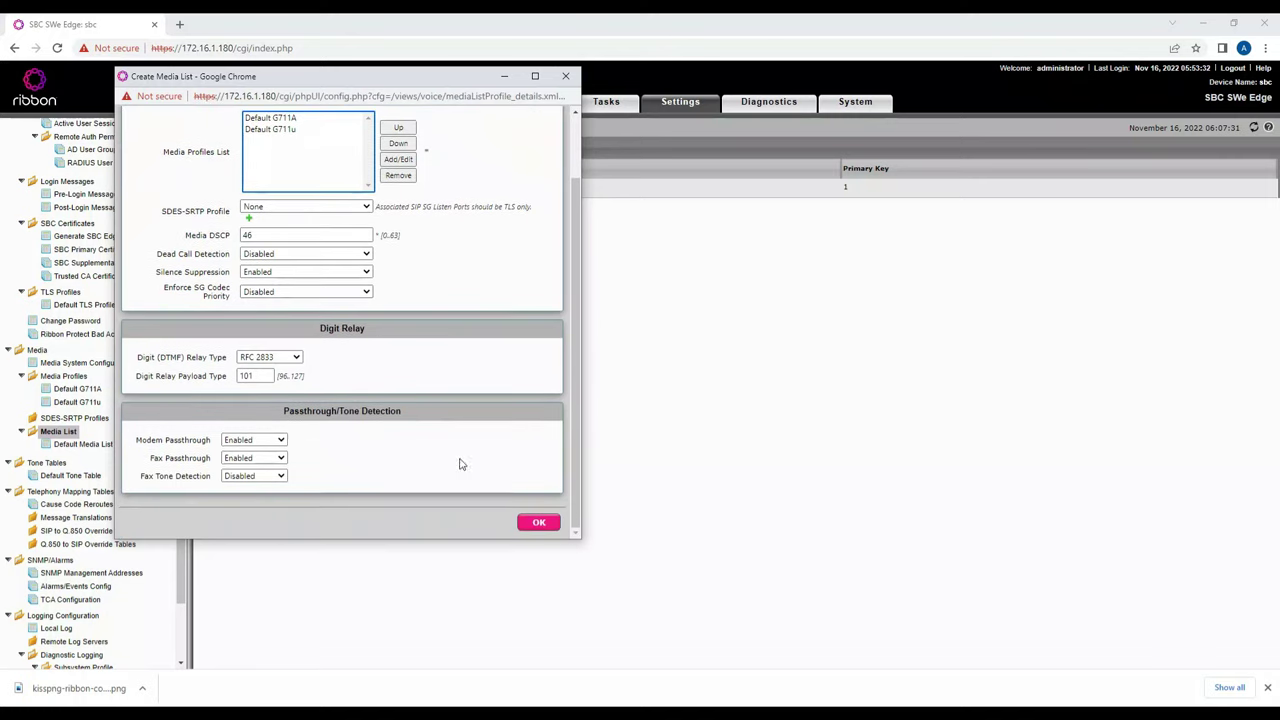
left_click(536, 527)
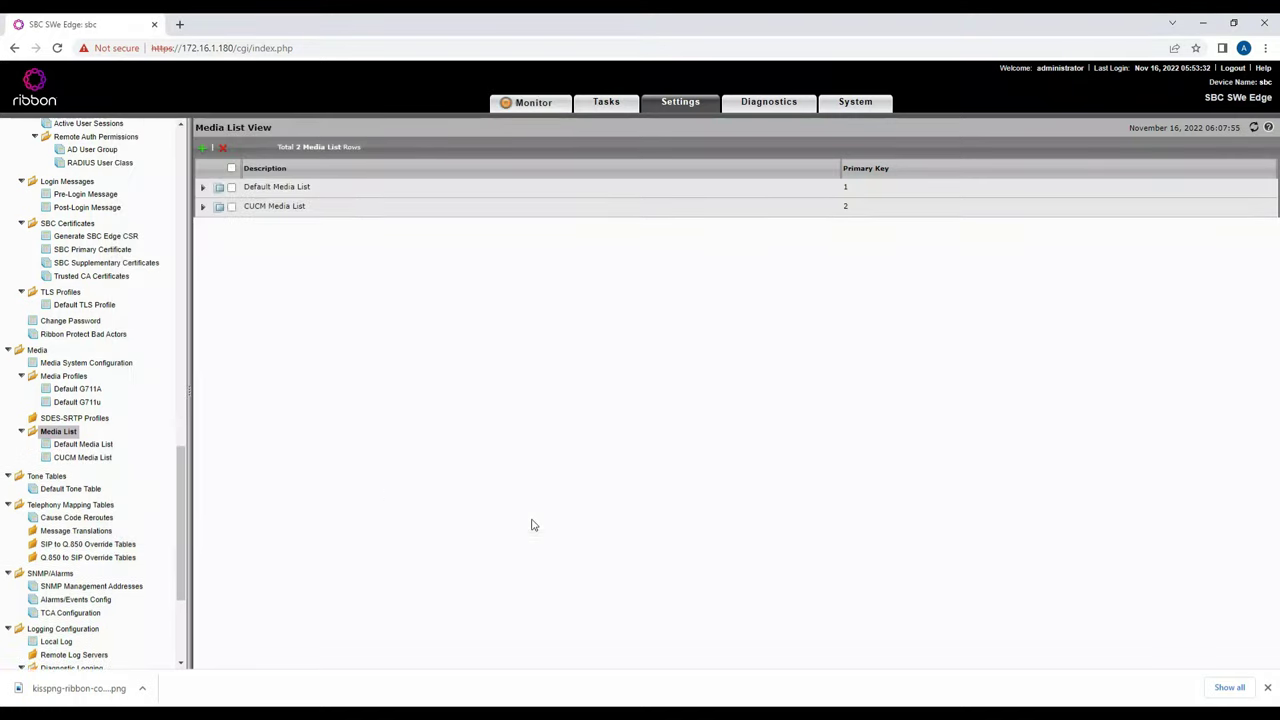
Review the CUCM Media List's chosen profiles without changes, then go to Media Profiles
left_click(86, 457)
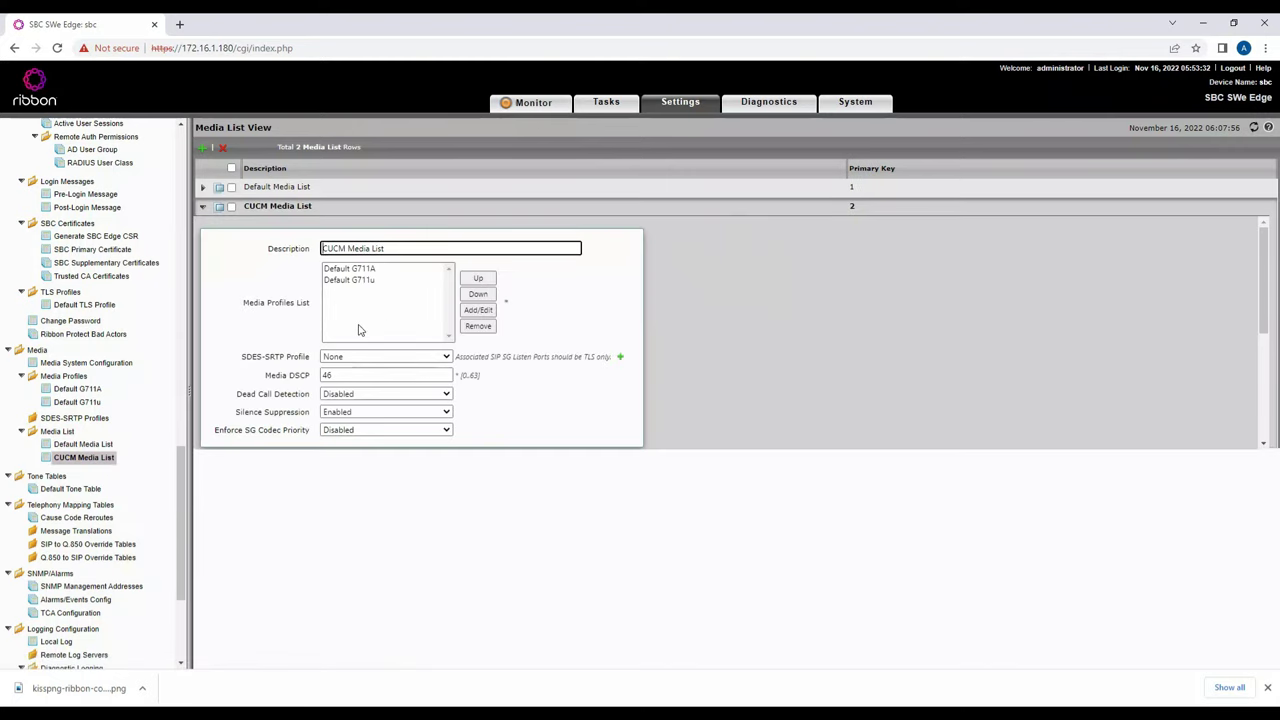
left_click(489, 310)
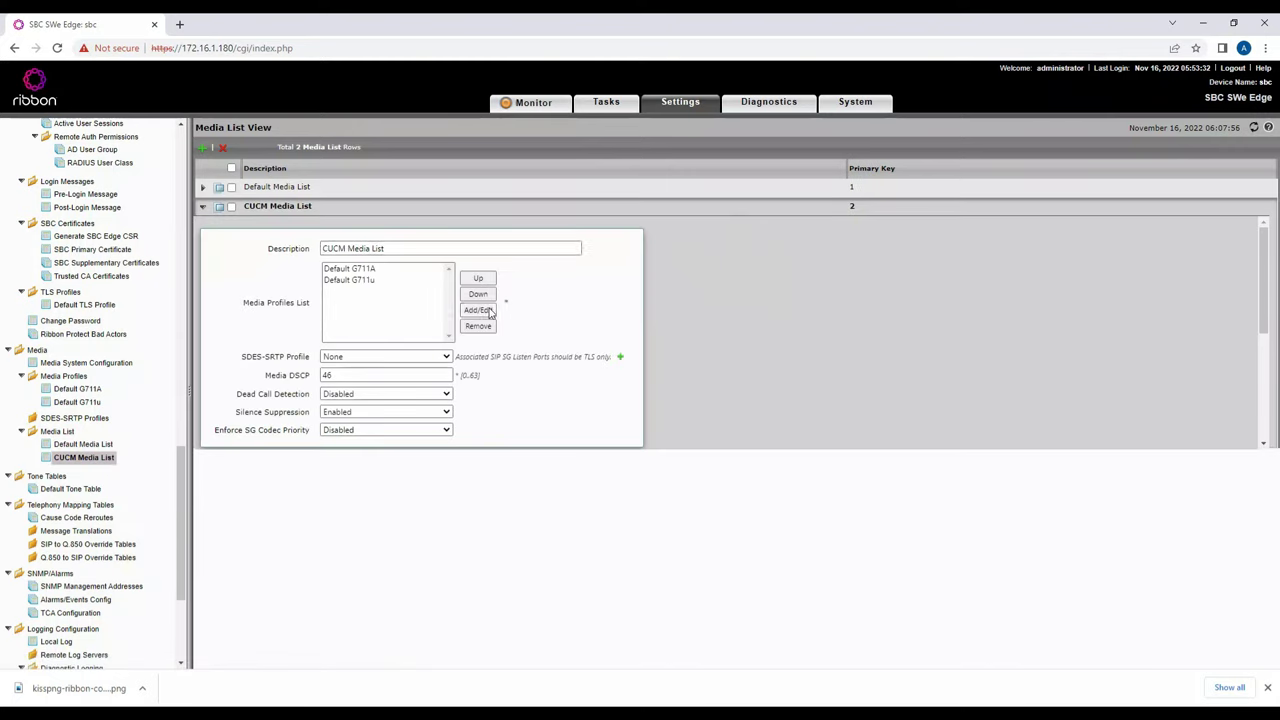
left_click(768, 378)
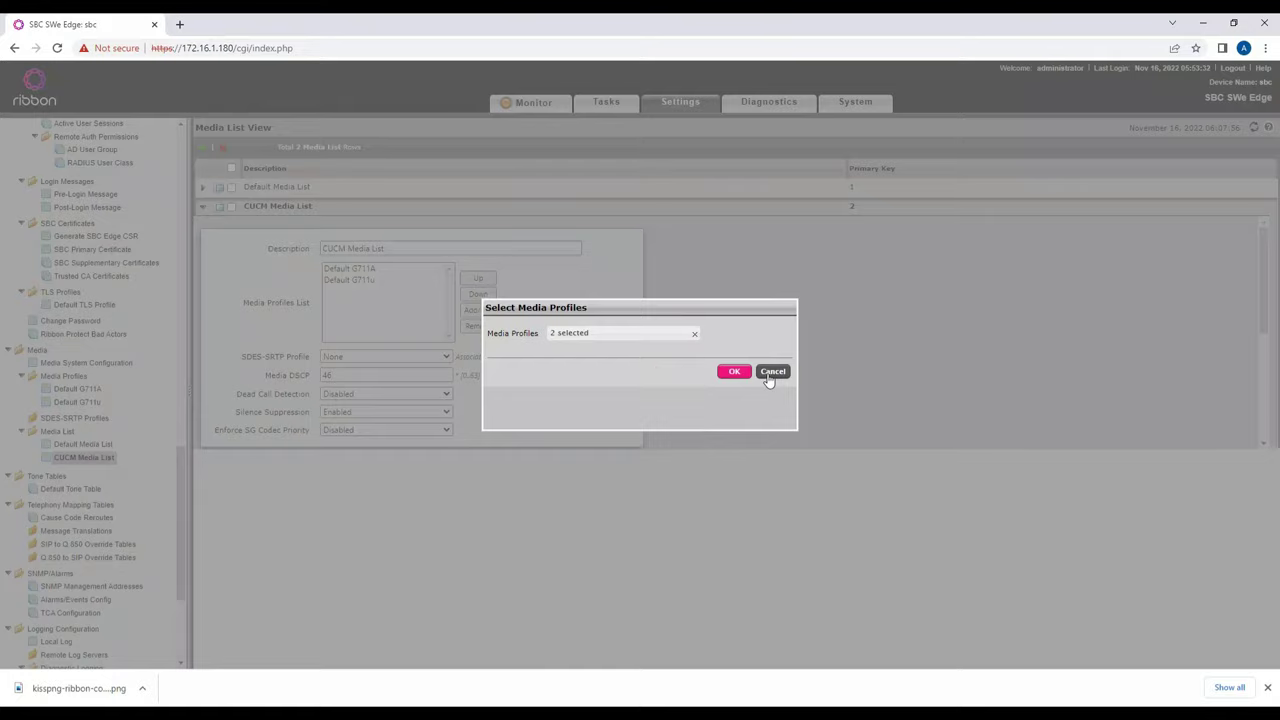
left_click(768, 376)
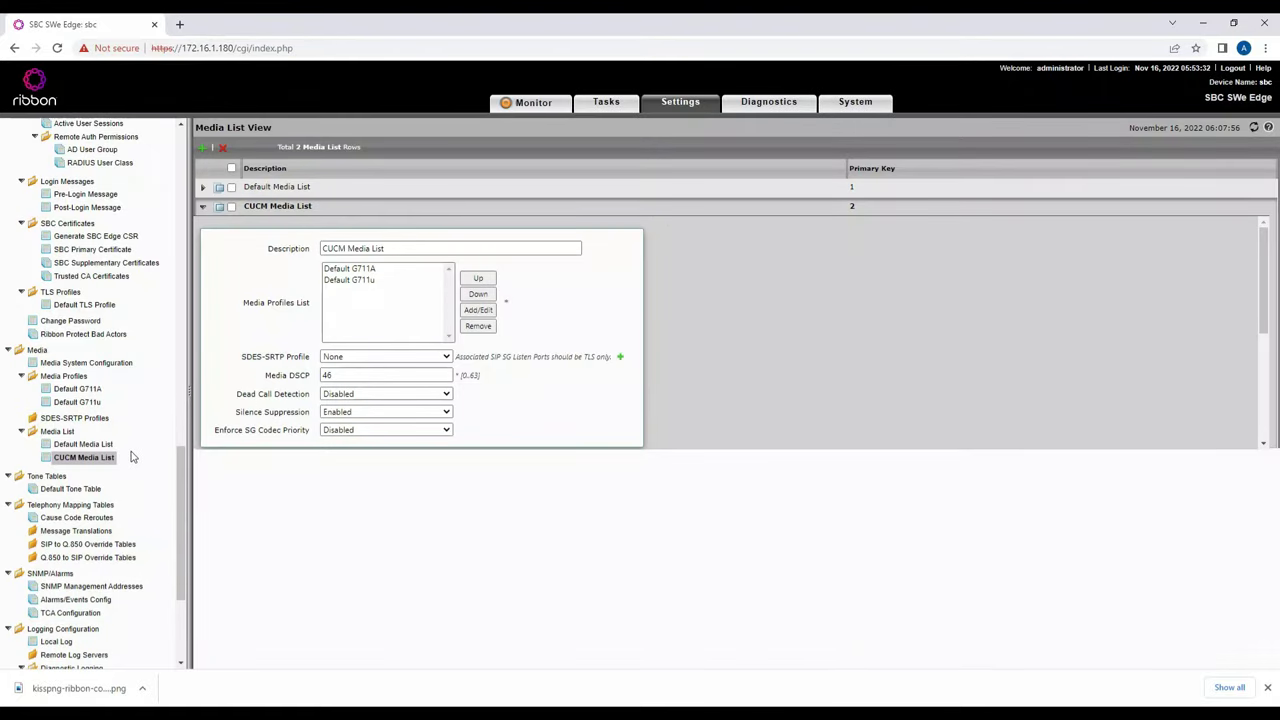
left_click(75, 378)
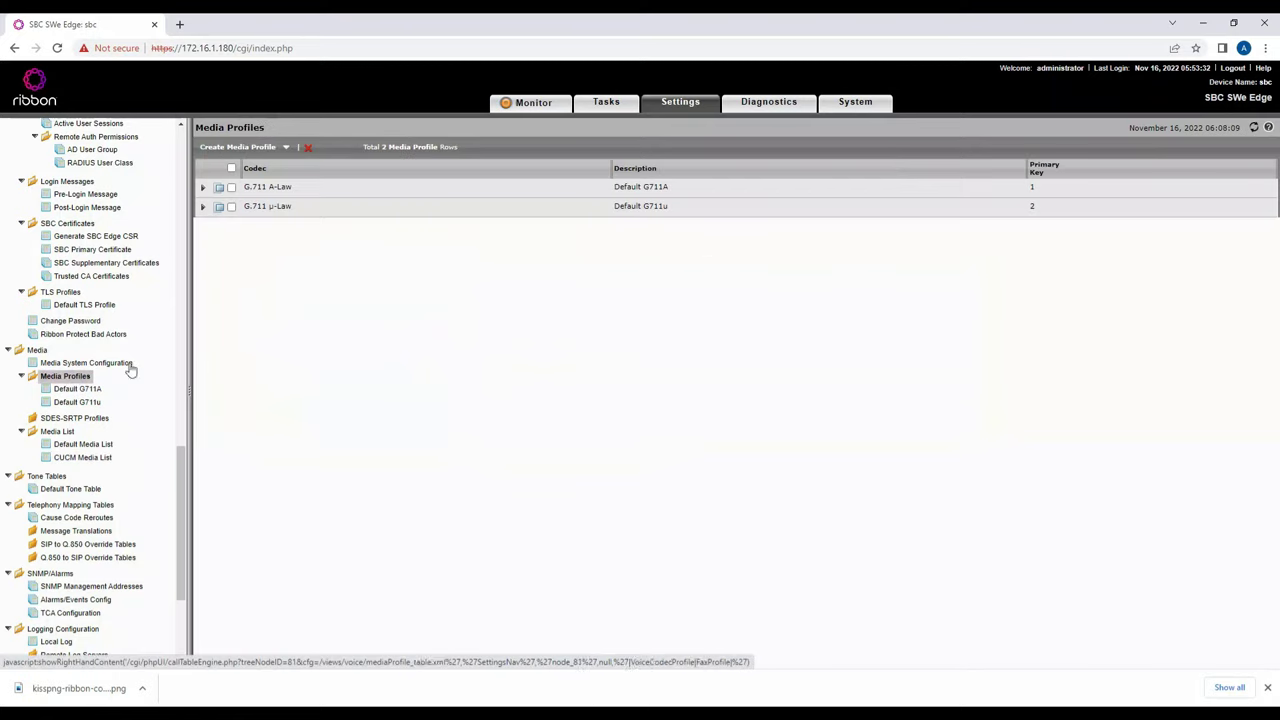
Create a voice codec profile using codec G.729 with description 'G.729'
left_click(257, 149)
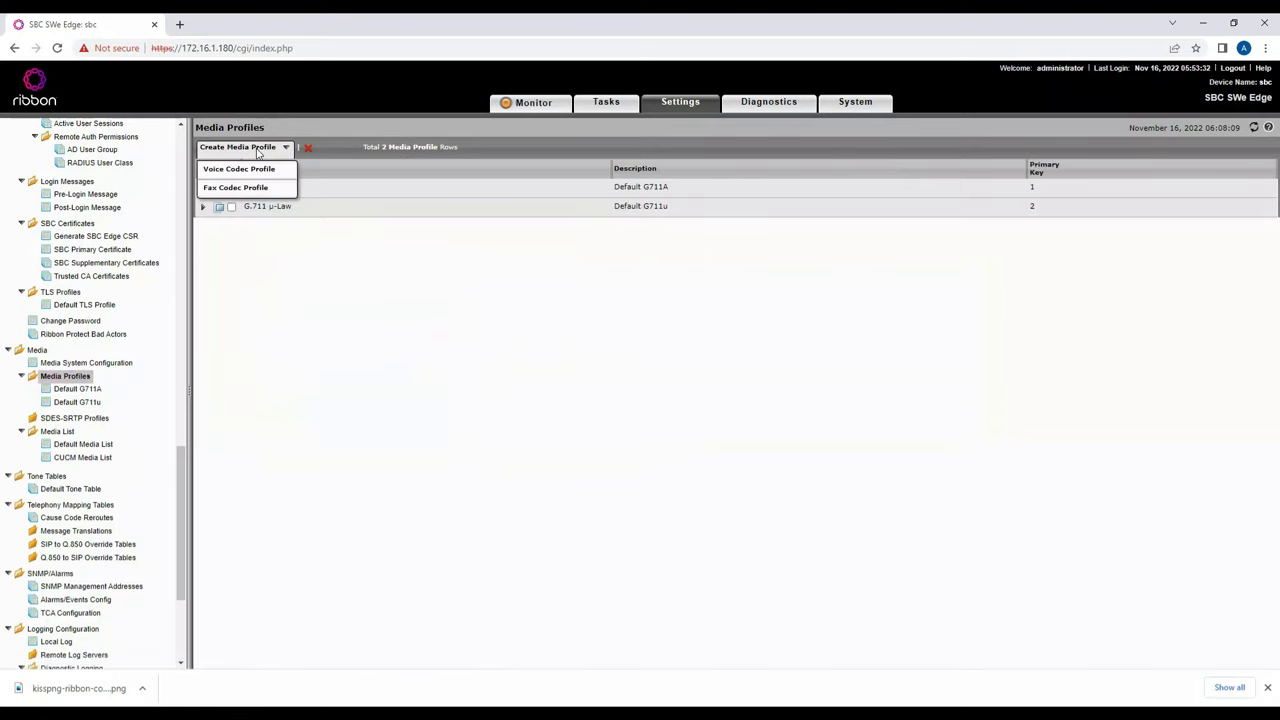
left_click(255, 170)
left_click(197, 175)
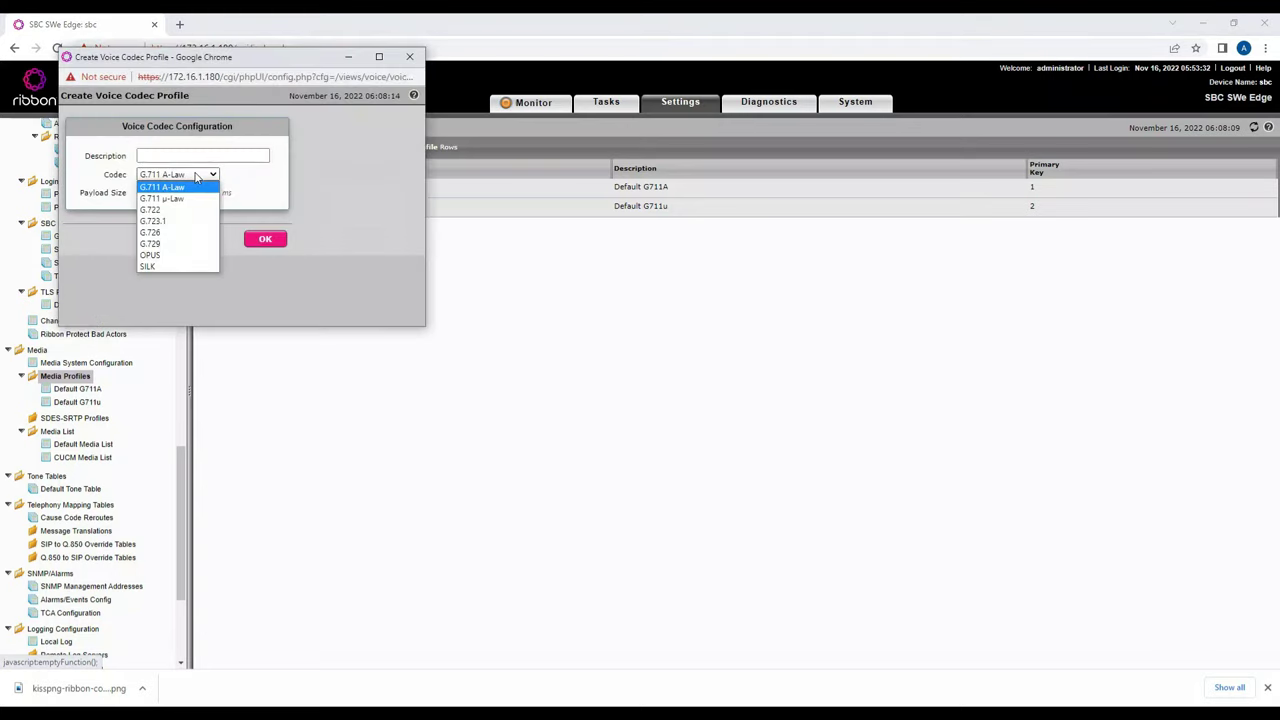
left_click(191, 245)
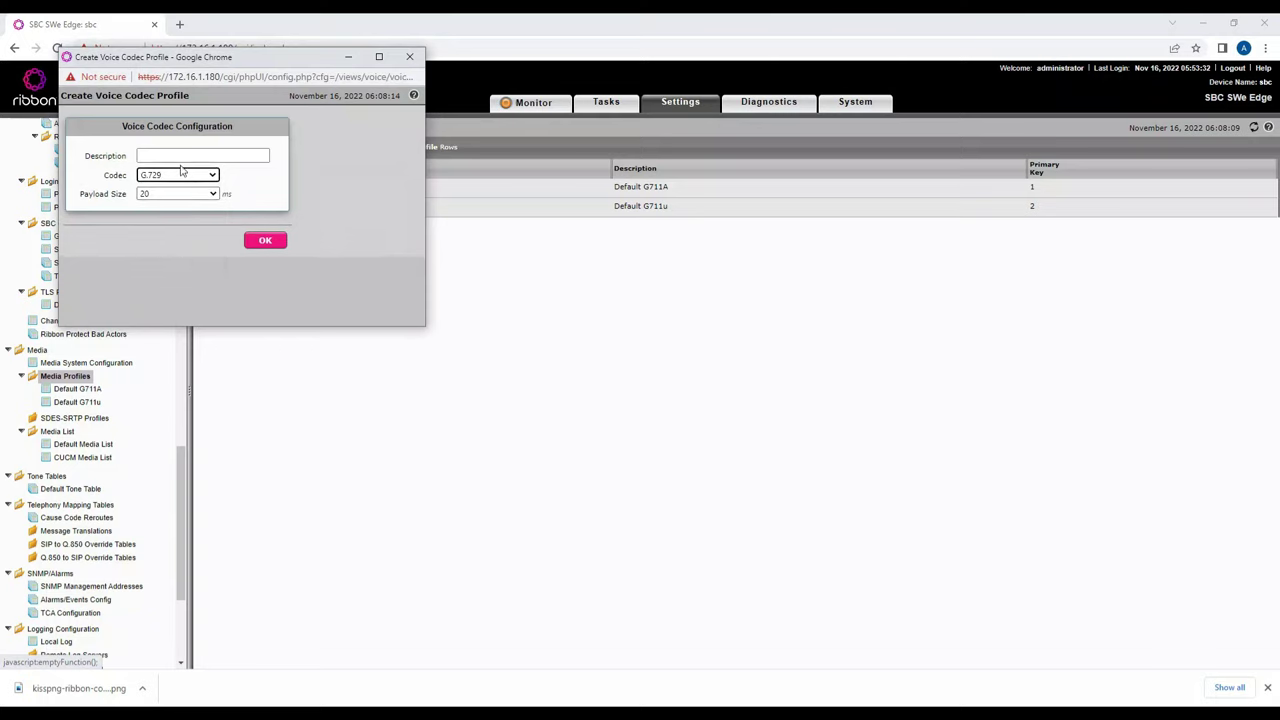
left_click(181, 156)
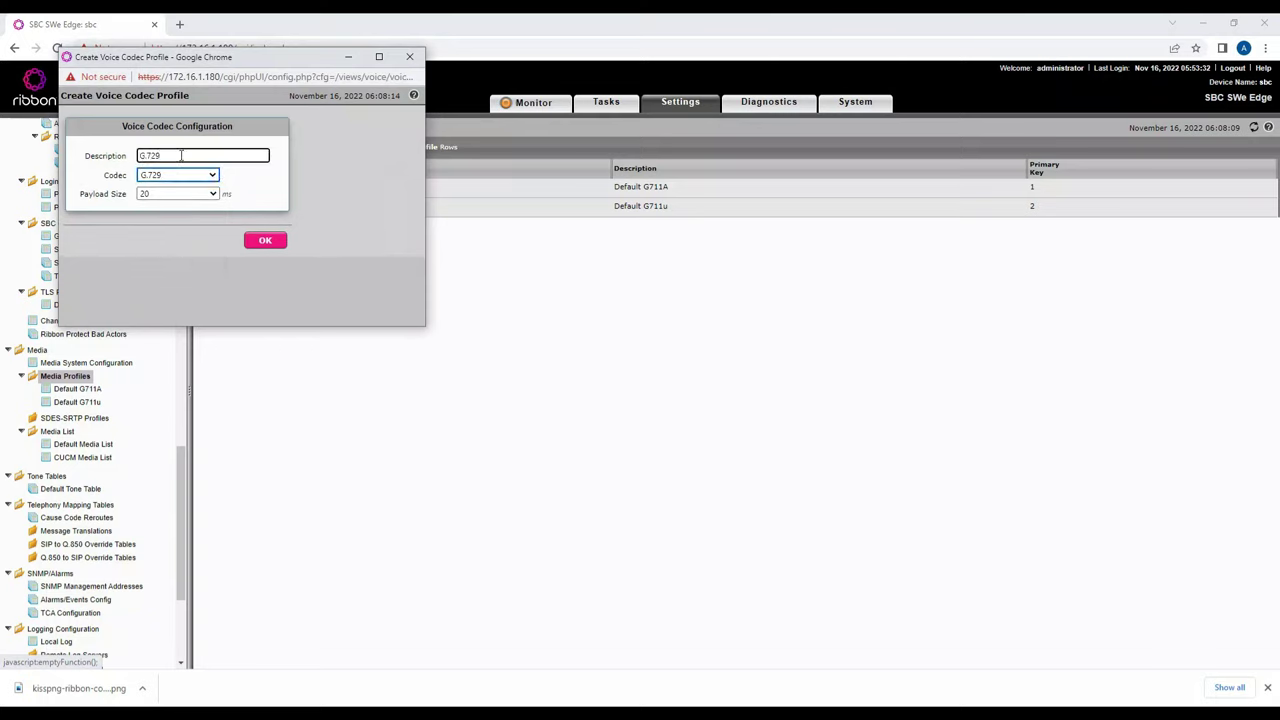
left_click(264, 240)
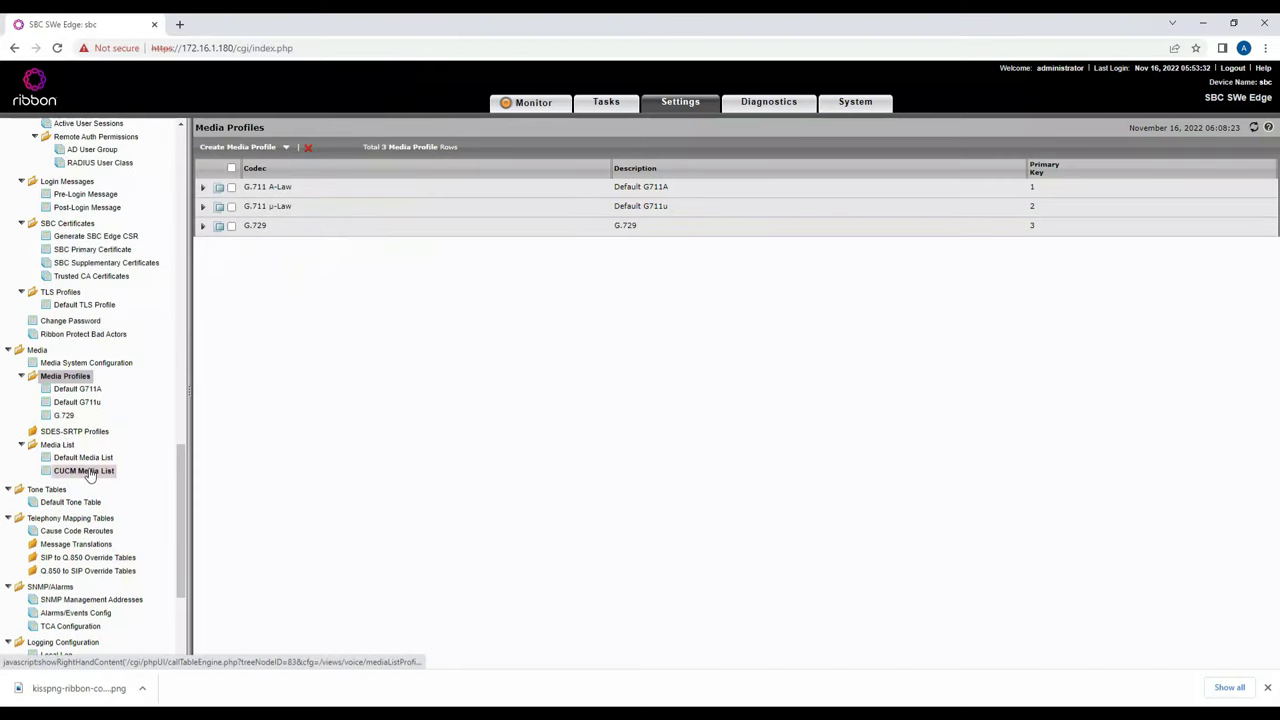
left_click(89, 471)
left_click(476, 316)
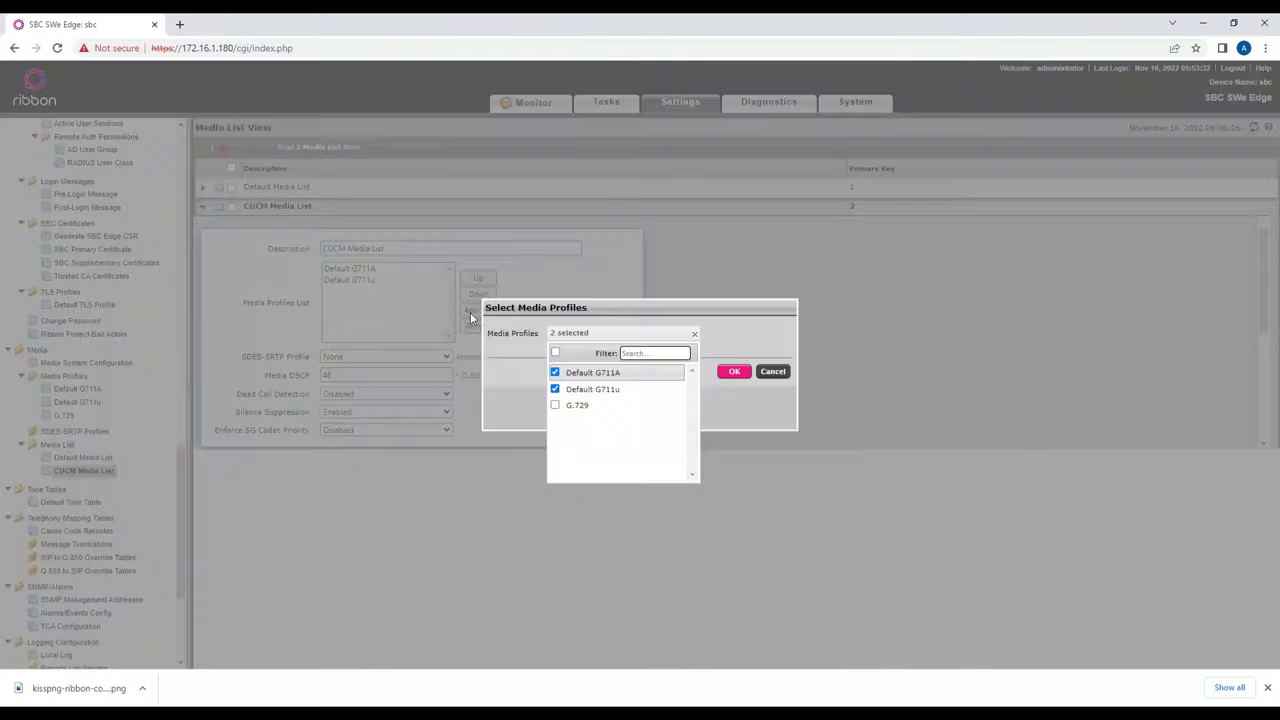
left_click(555, 405)
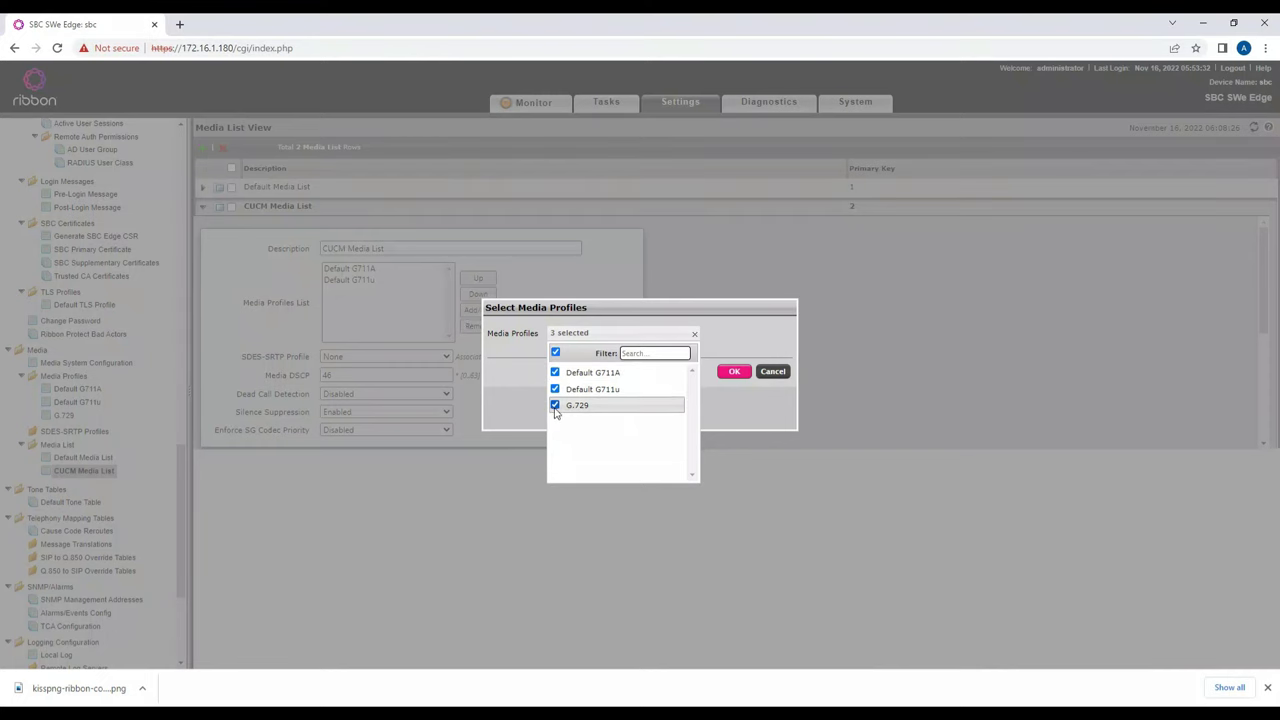
left_click(740, 374)
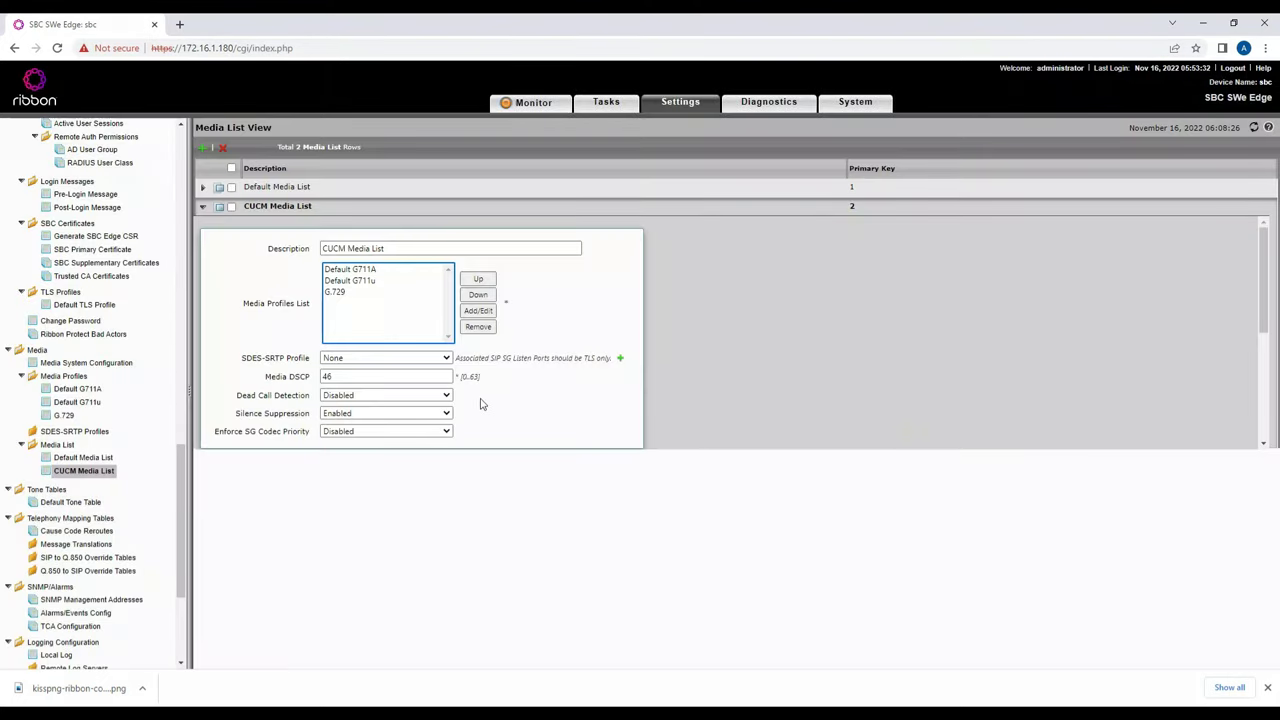
scroll(940, 417, "down", 5)
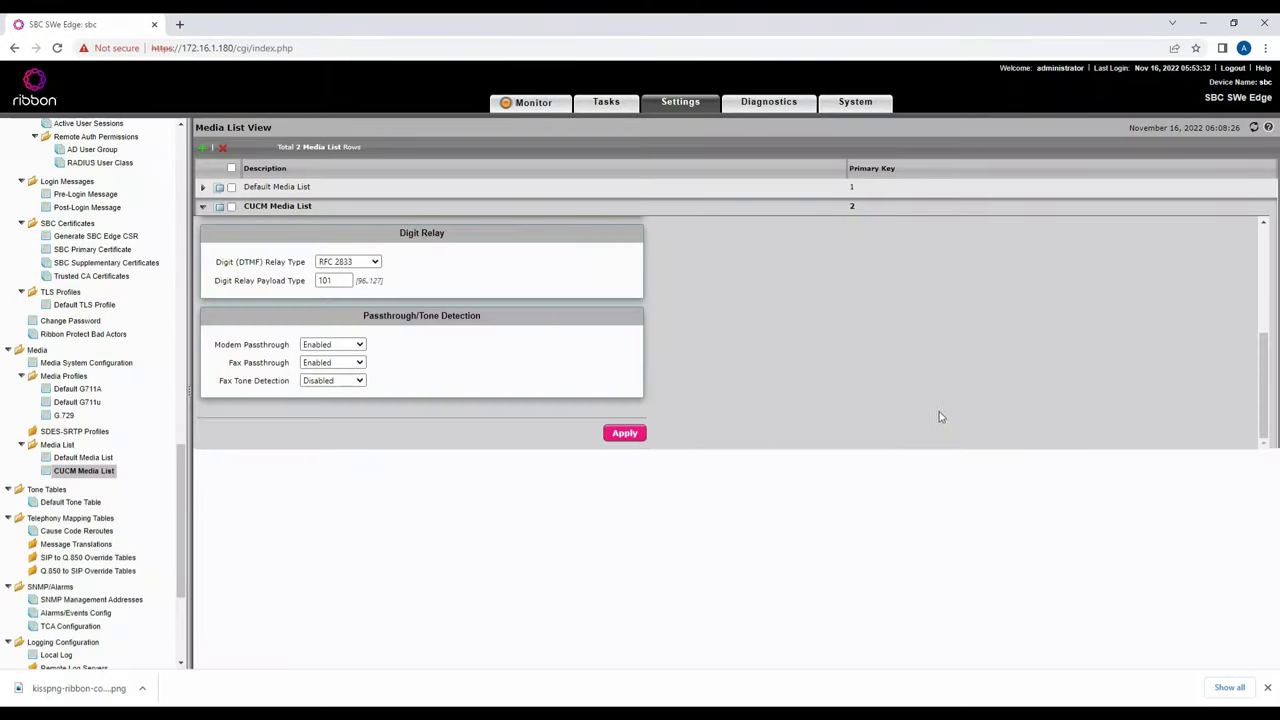
left_click(632, 436)
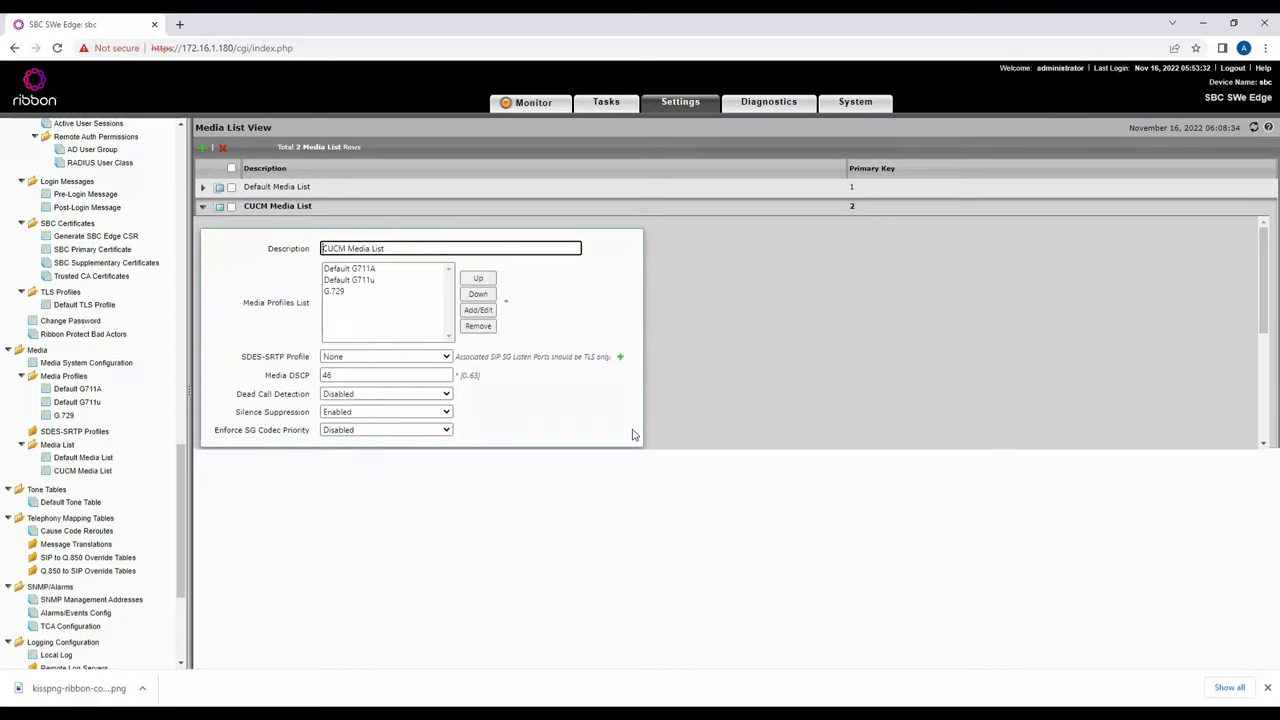
left_click(356, 280)
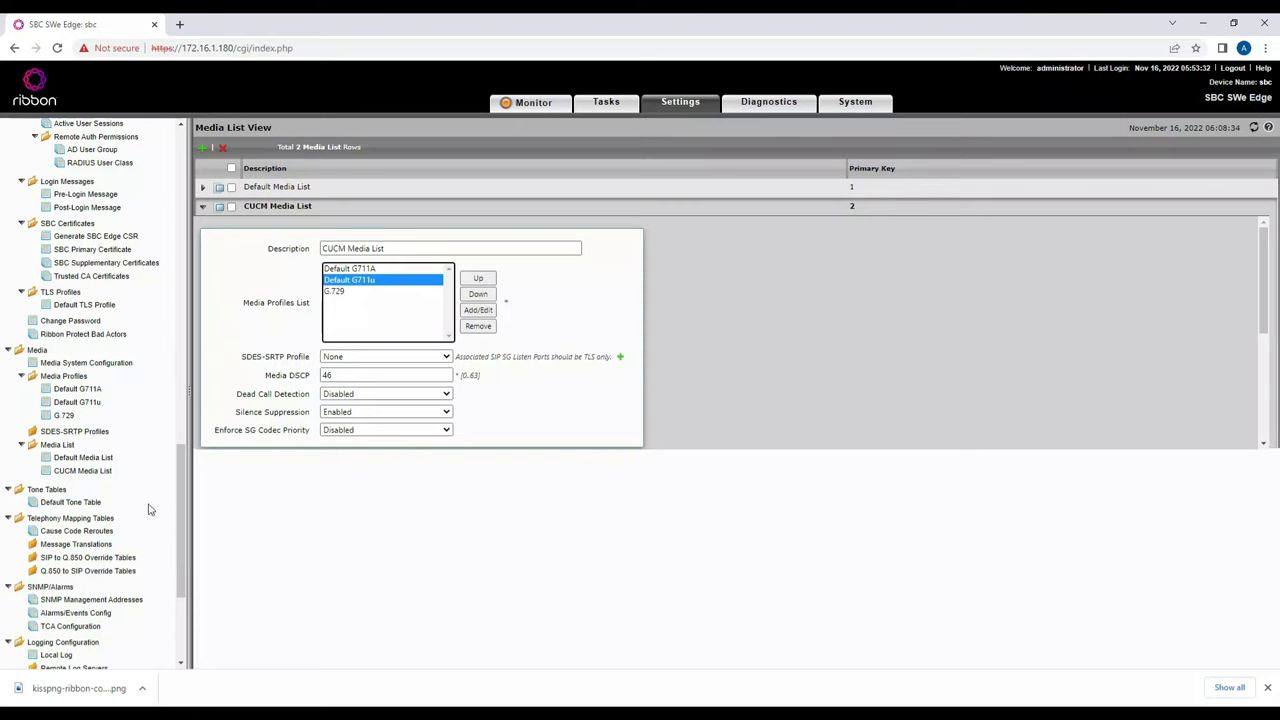
scroll(148, 510, "up", 3)
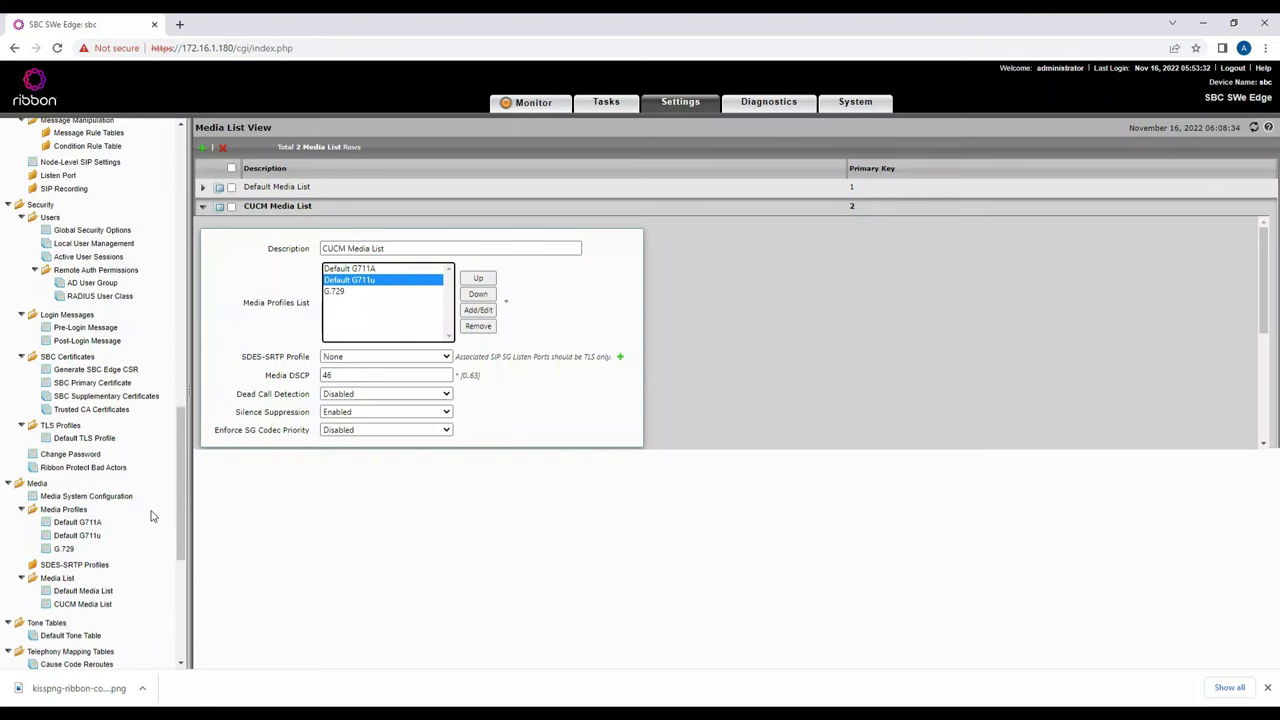
scroll(153, 516, "up", 2)
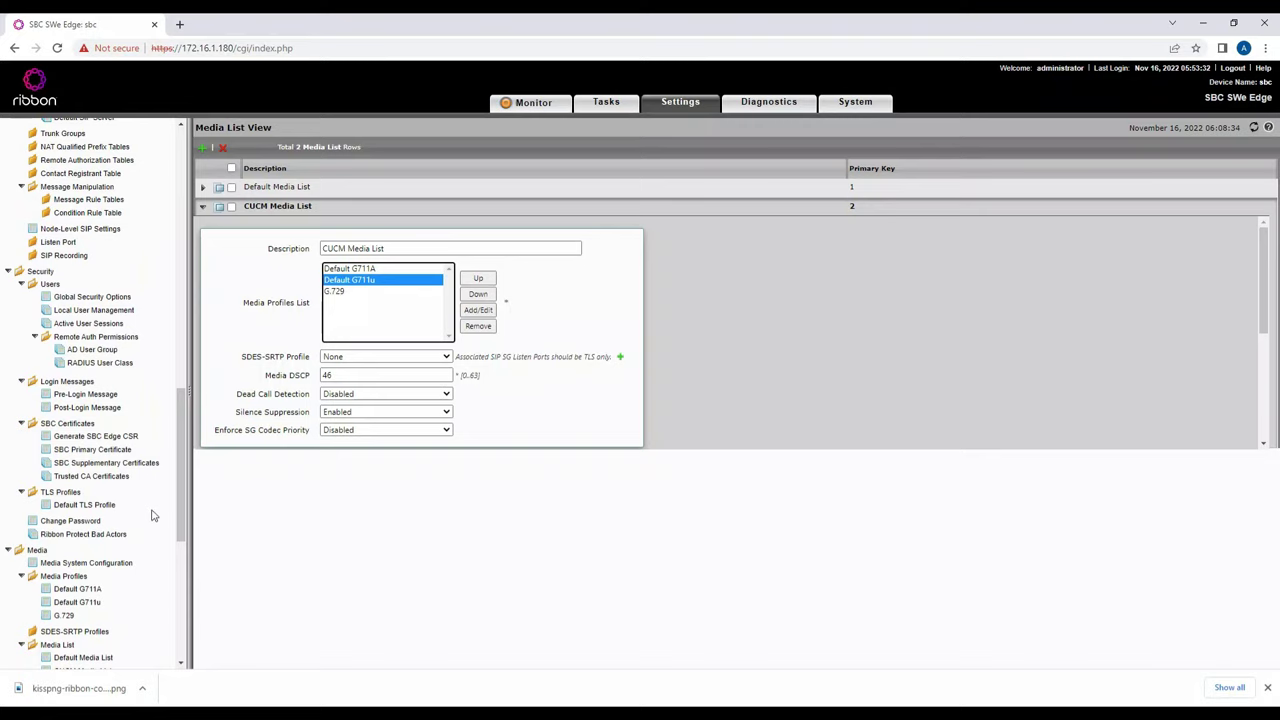
Add a Listen Port entry with protocol UDP and port 5060
left_click(60, 242)
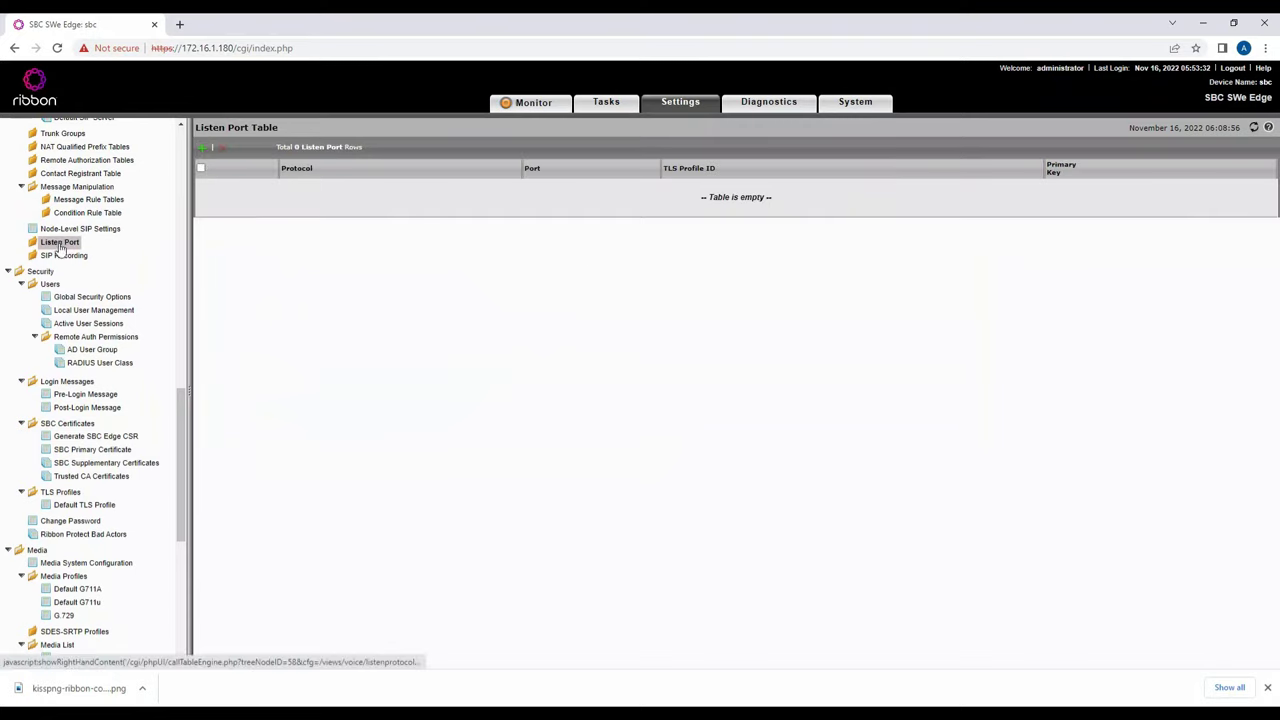
left_click(202, 149)
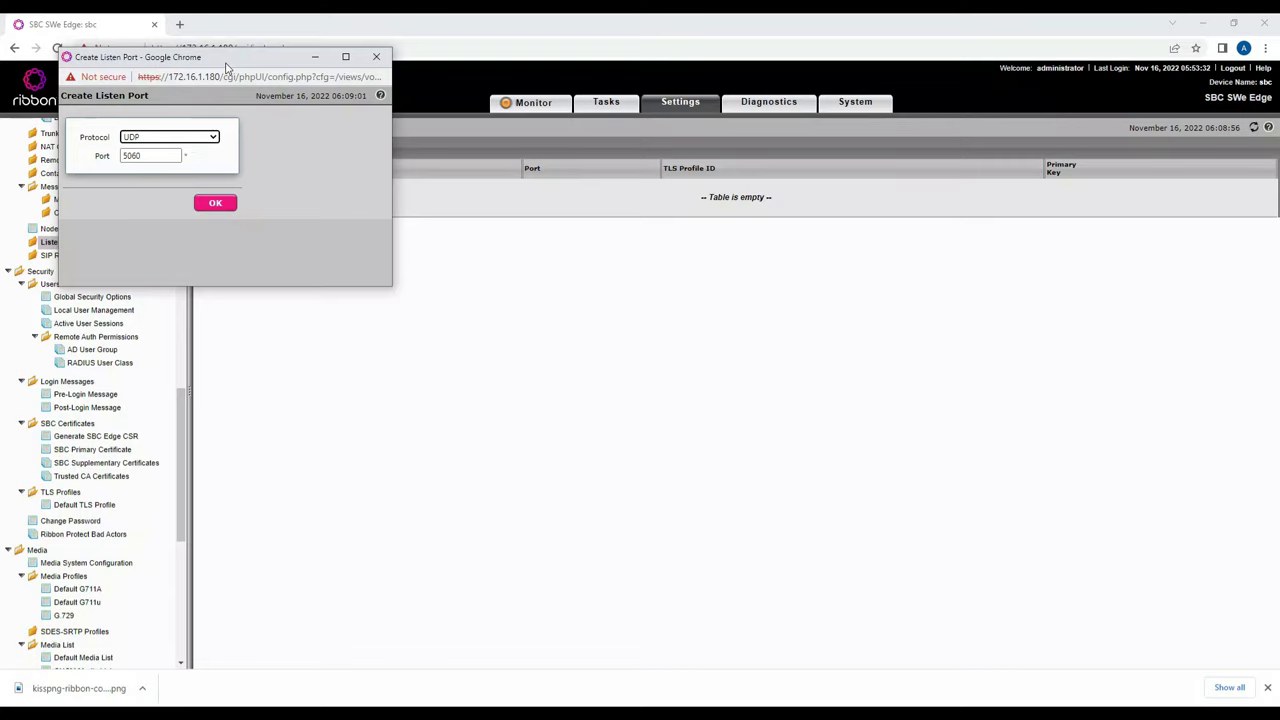
left_click_drag(226, 63, 352, 158)
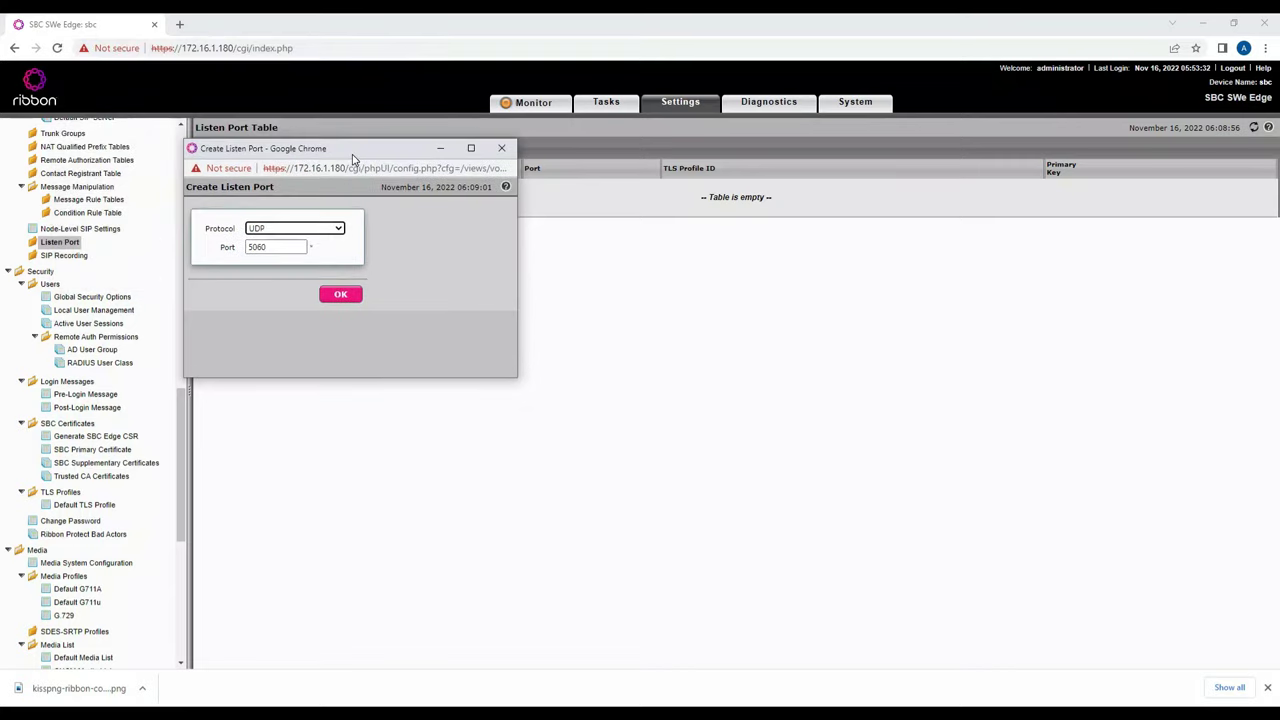
left_click(293, 232)
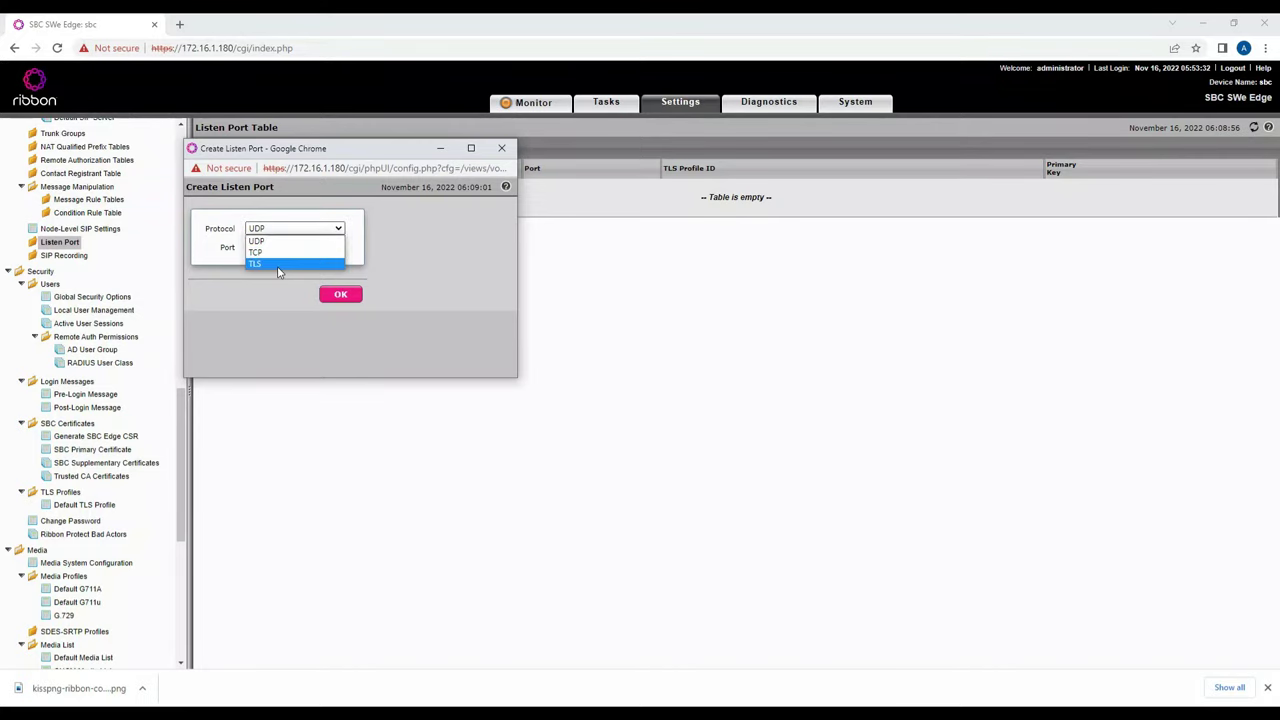
left_click(316, 243)
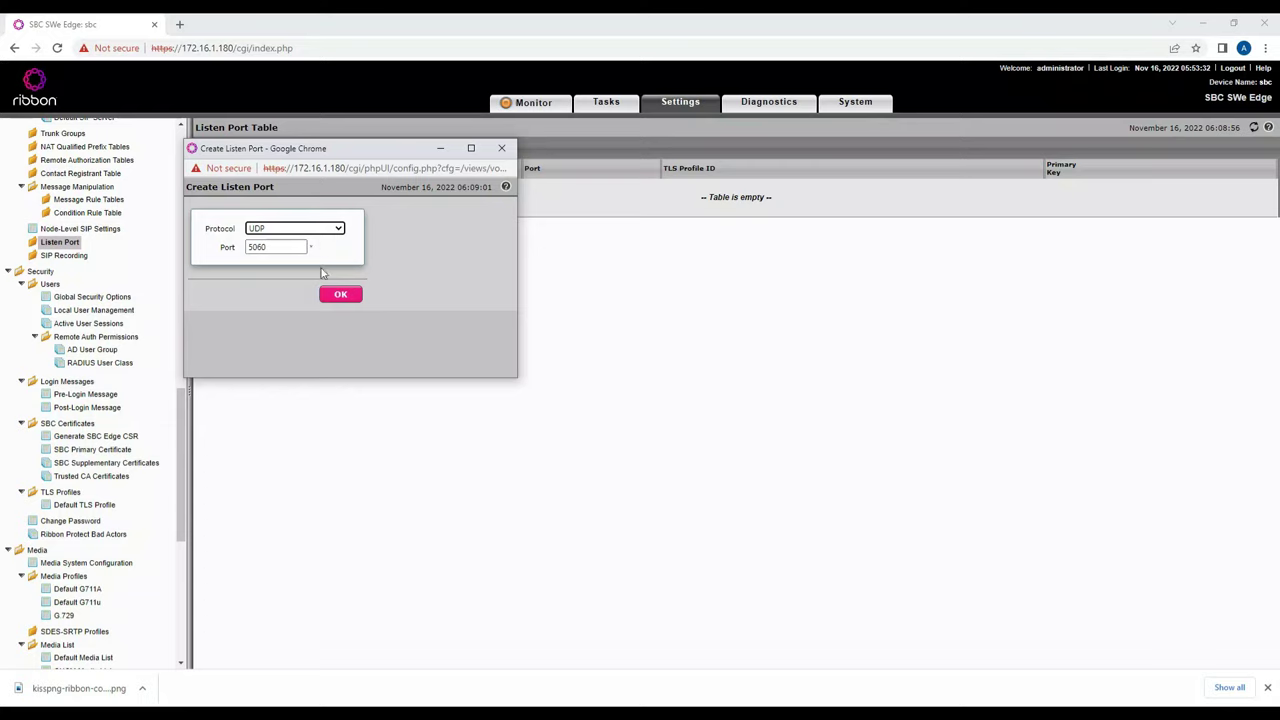
left_click(290, 247)
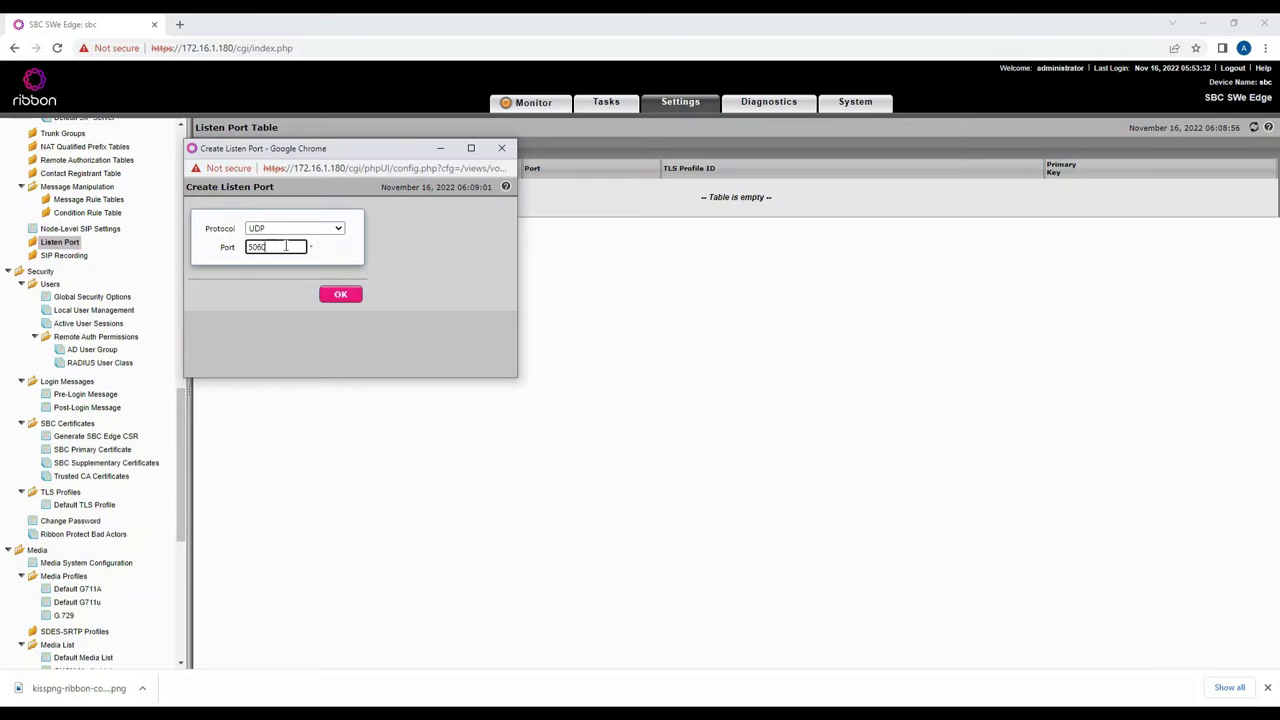
left_click(338, 295)
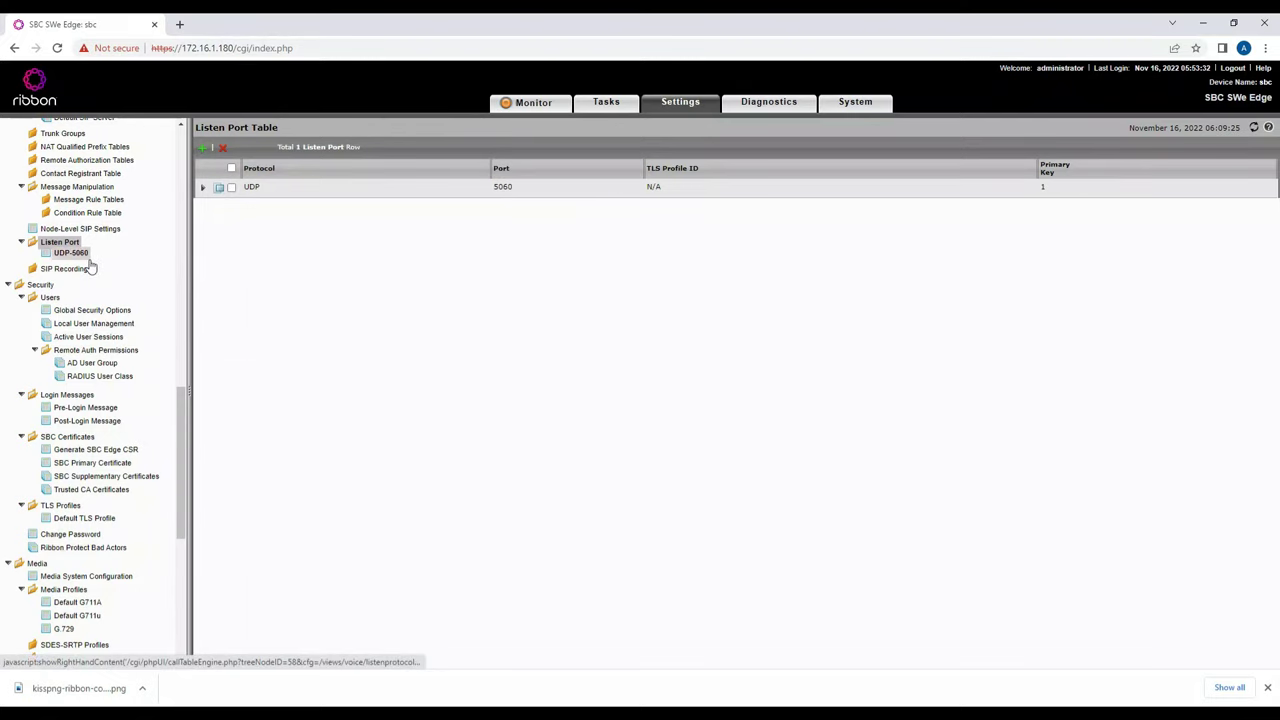
scroll(118, 284, "up", 1)
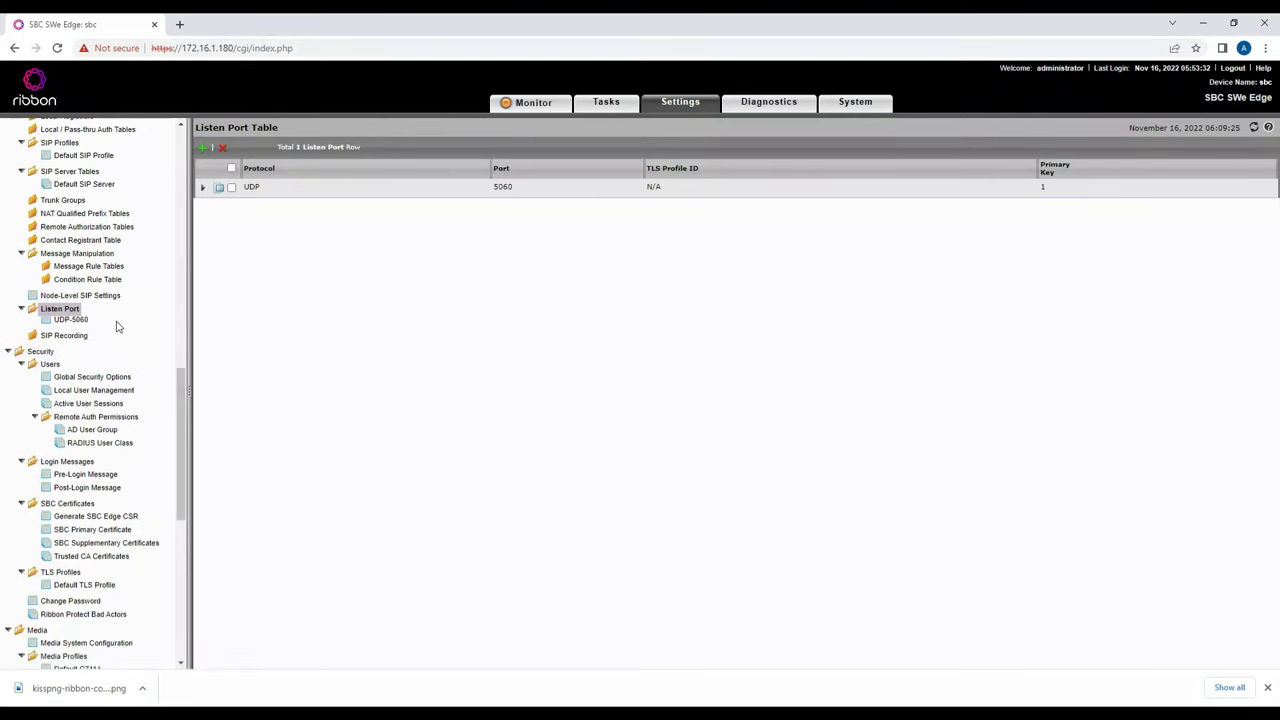
scroll(126, 338, "up", 1)
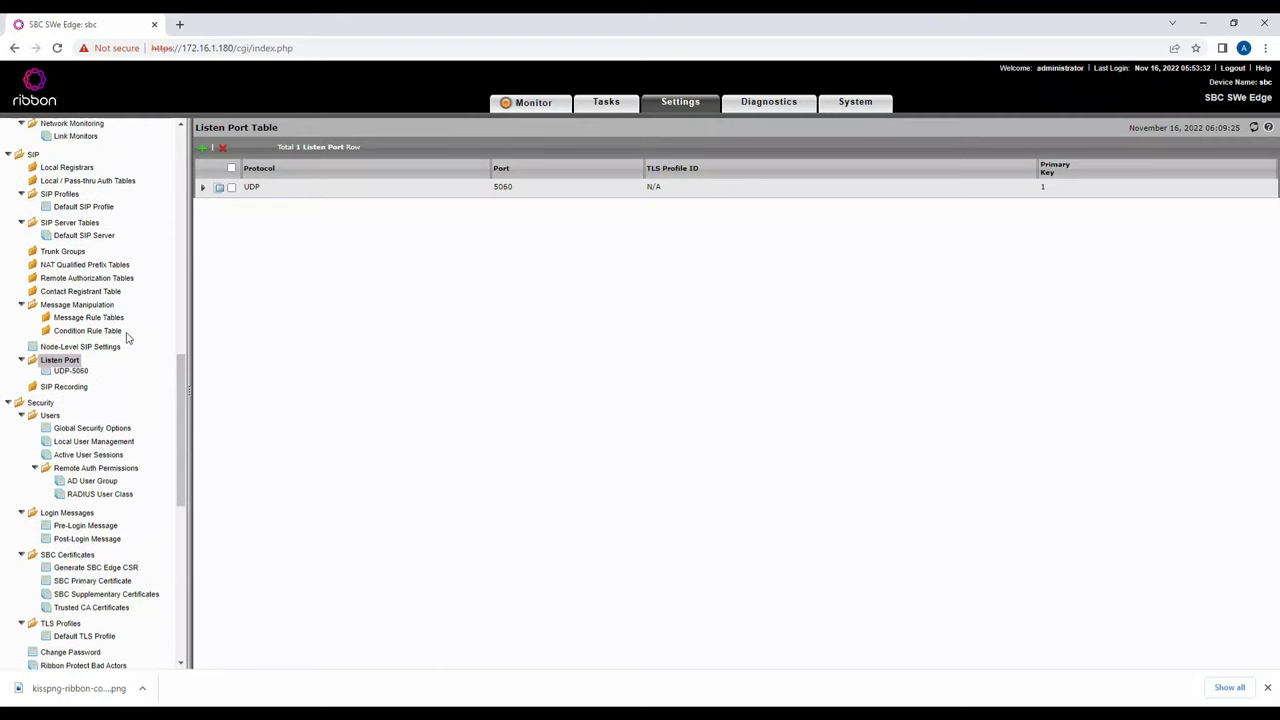
scroll(126, 338, "up", 1)
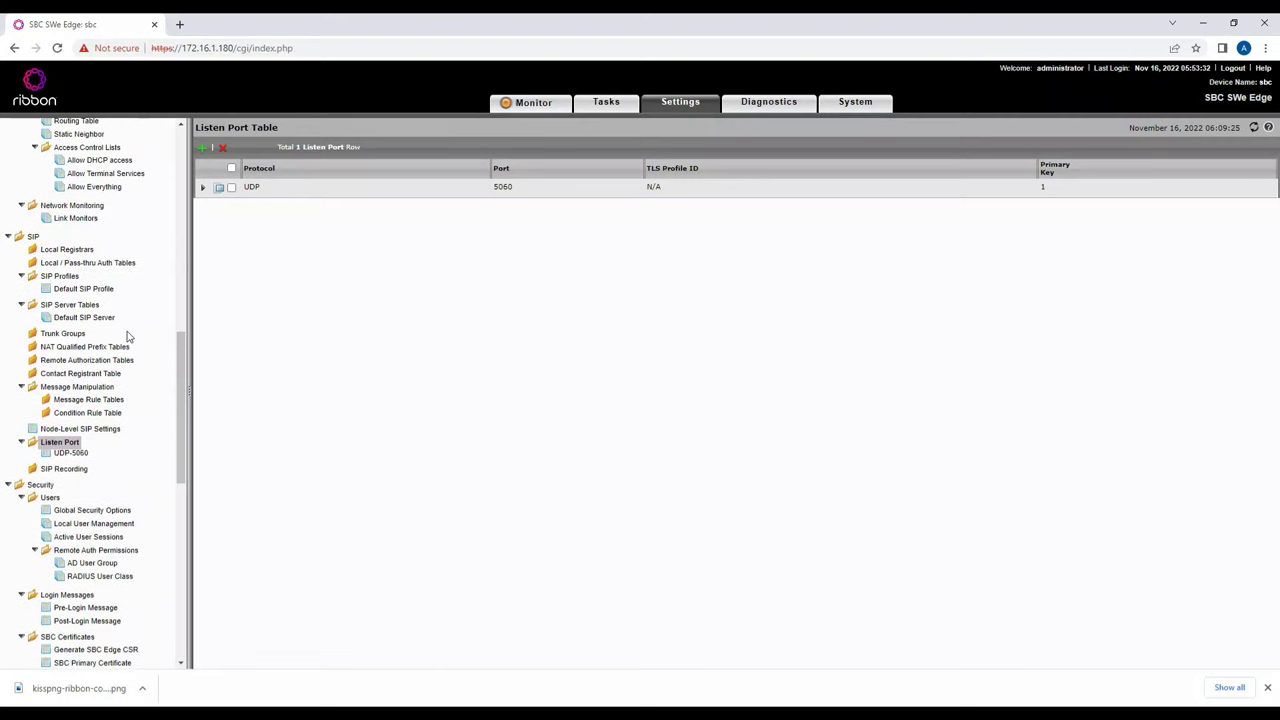
Create a SIP server table described 'CUCM 160 SIP Server Table'
left_click(80, 305)
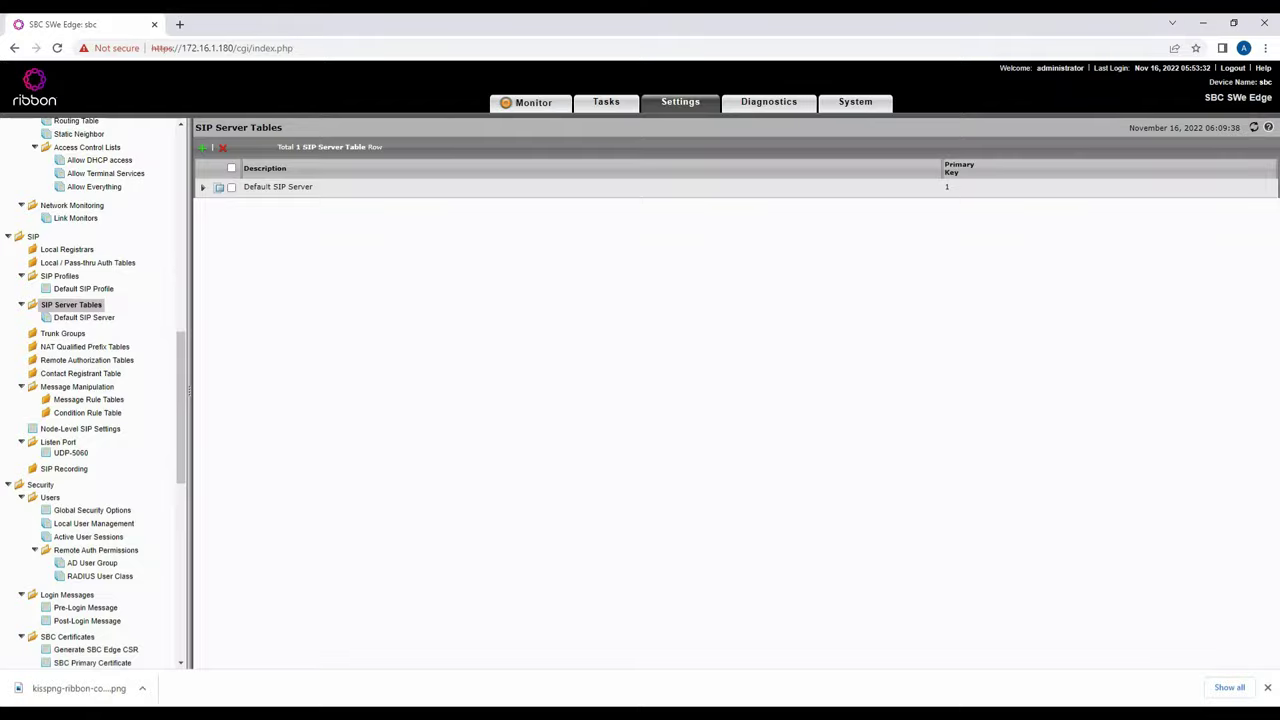
key("alt+Tab")
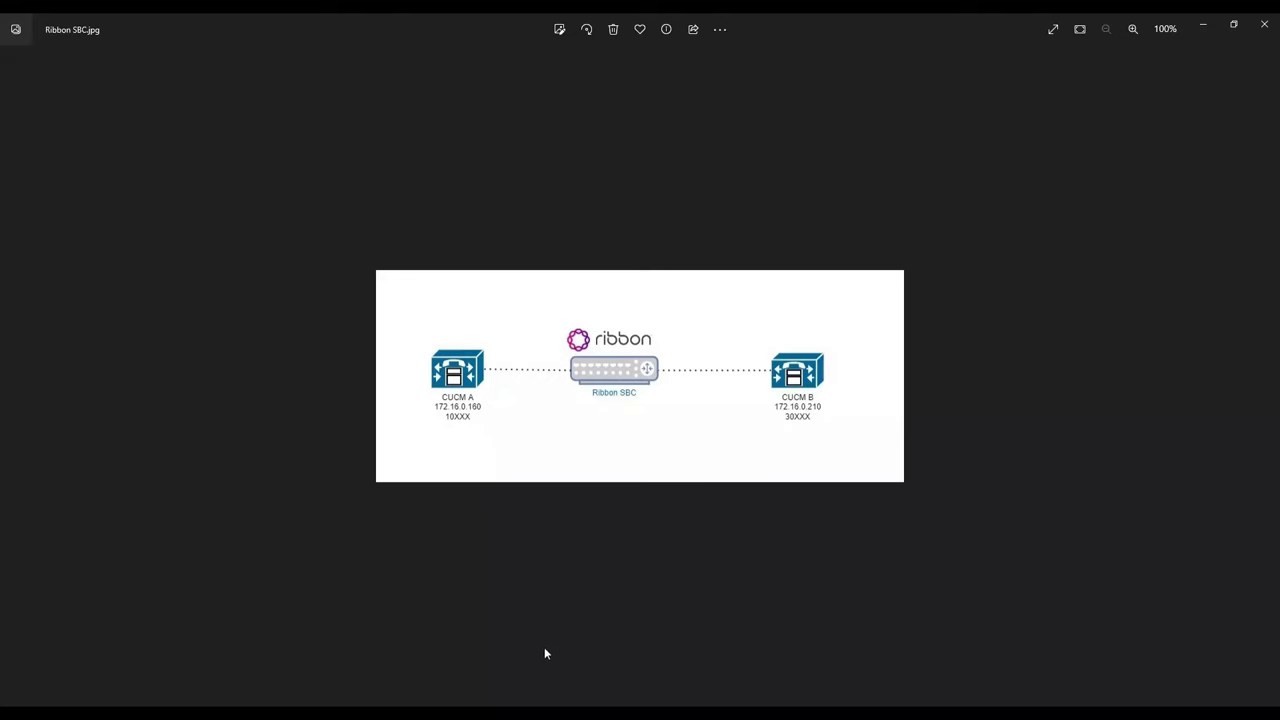
key("alt+Tab")
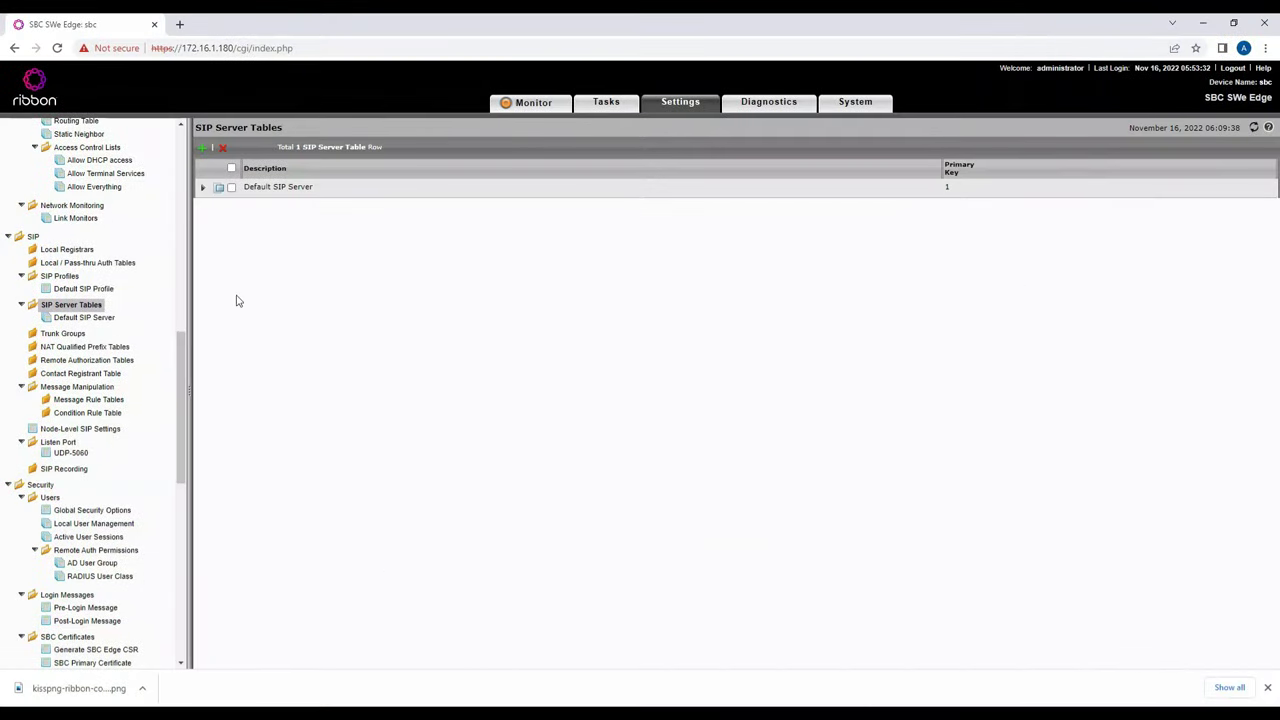
left_click(203, 150)
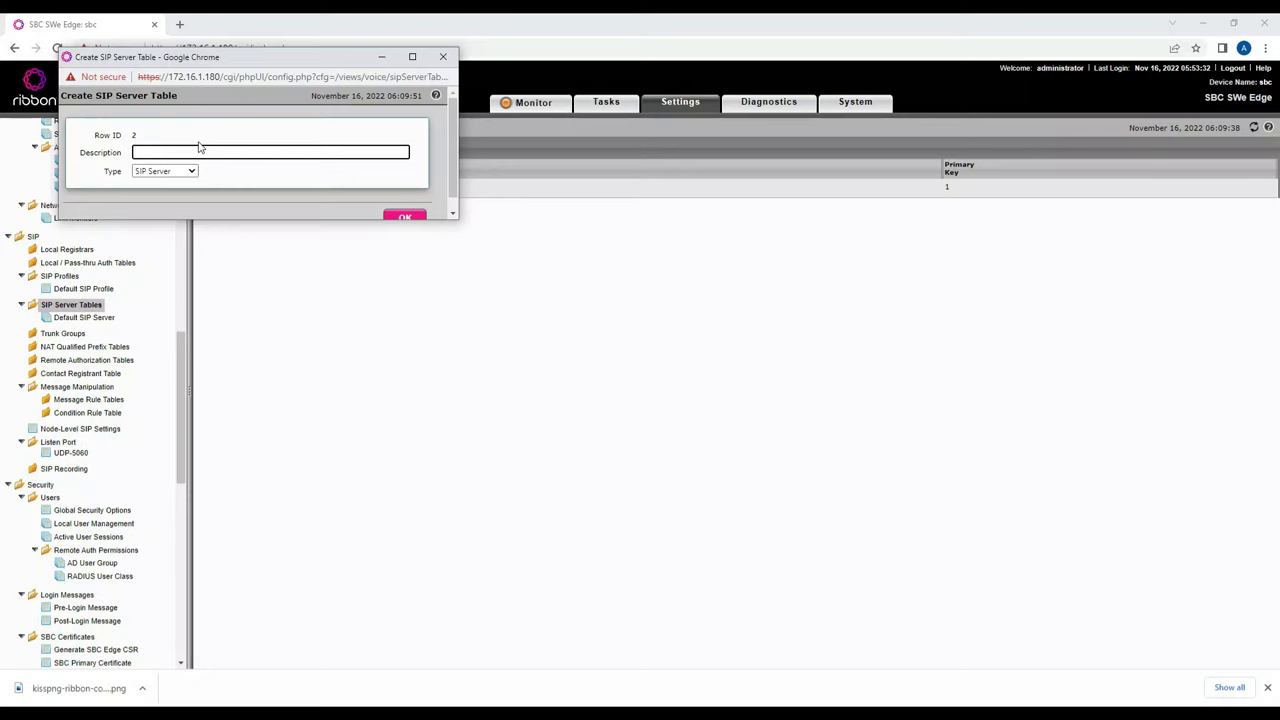
type("CUCM")
key("BackSpace")
key("BackSpace")
key("BackSpace")
key("BackSpace")
key("BackSpace")
triple_click(199, 150)
key("ctrl+c")
left_click(402, 218)
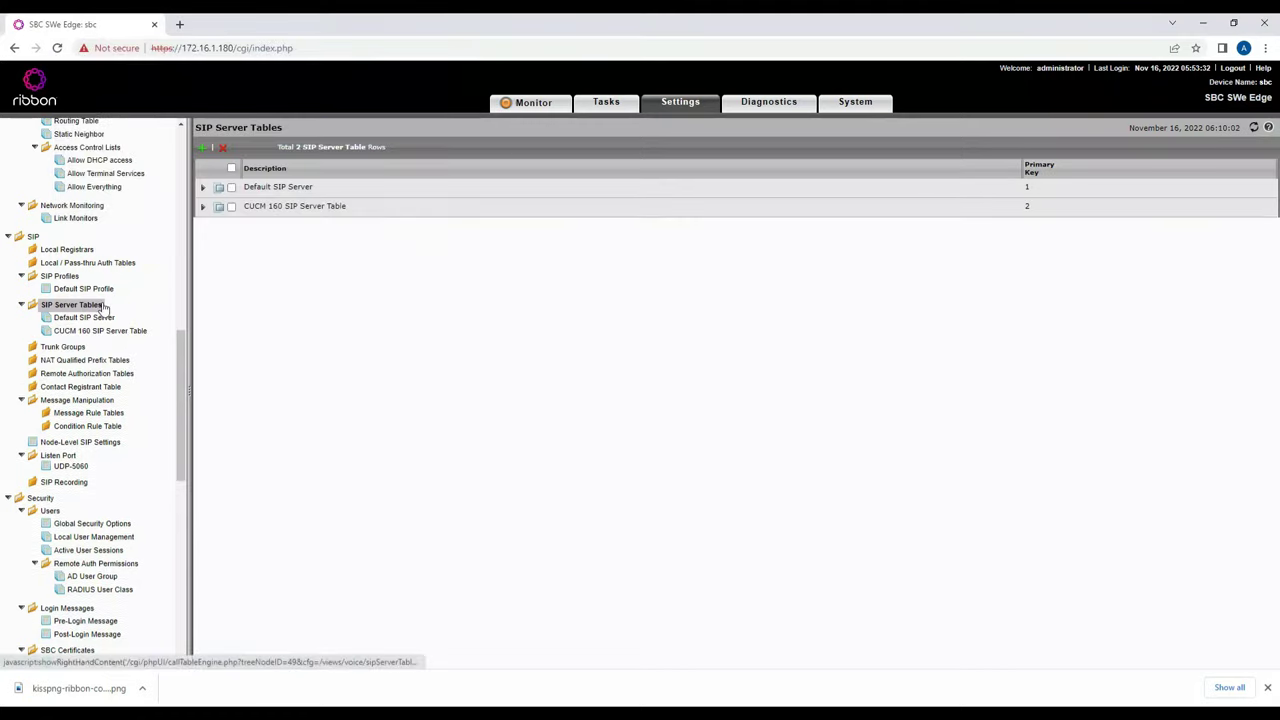
Add server 172.16.0.160 with SIP OPTIONS monitoring to the CUCM 160 table
left_click(104, 331)
left_click(238, 148)
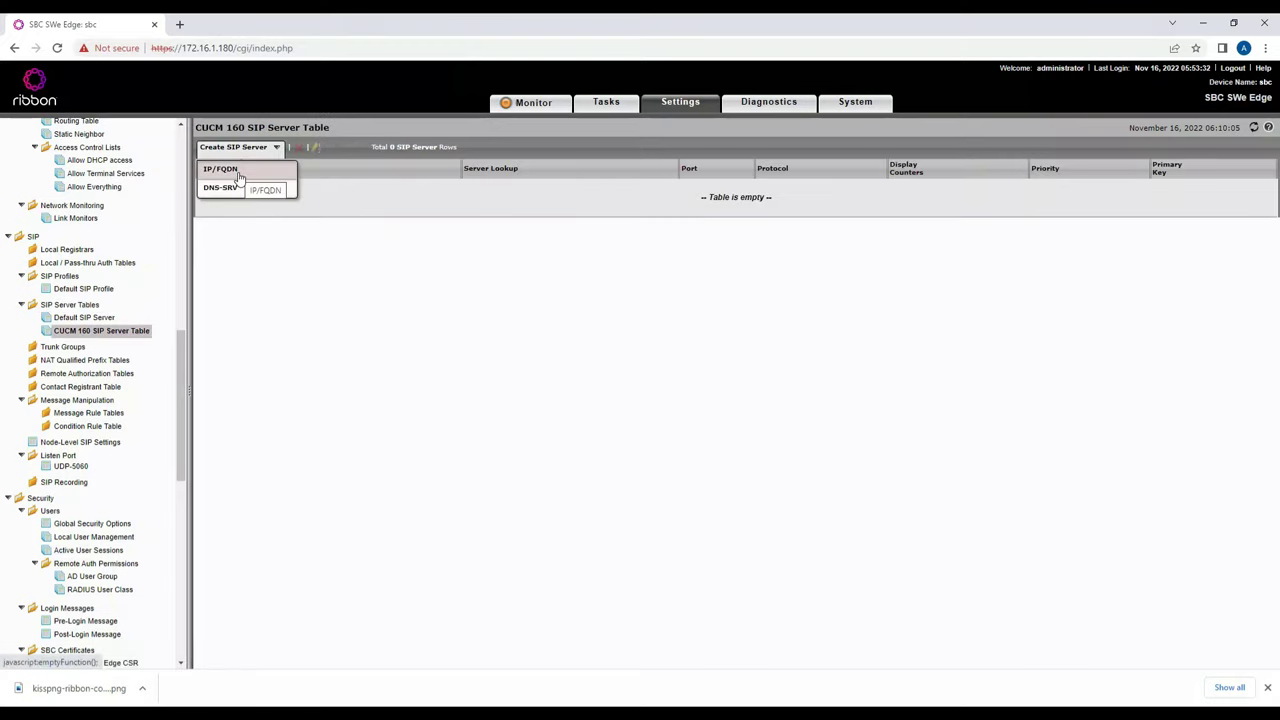
left_click(240, 177)
left_click(216, 201)
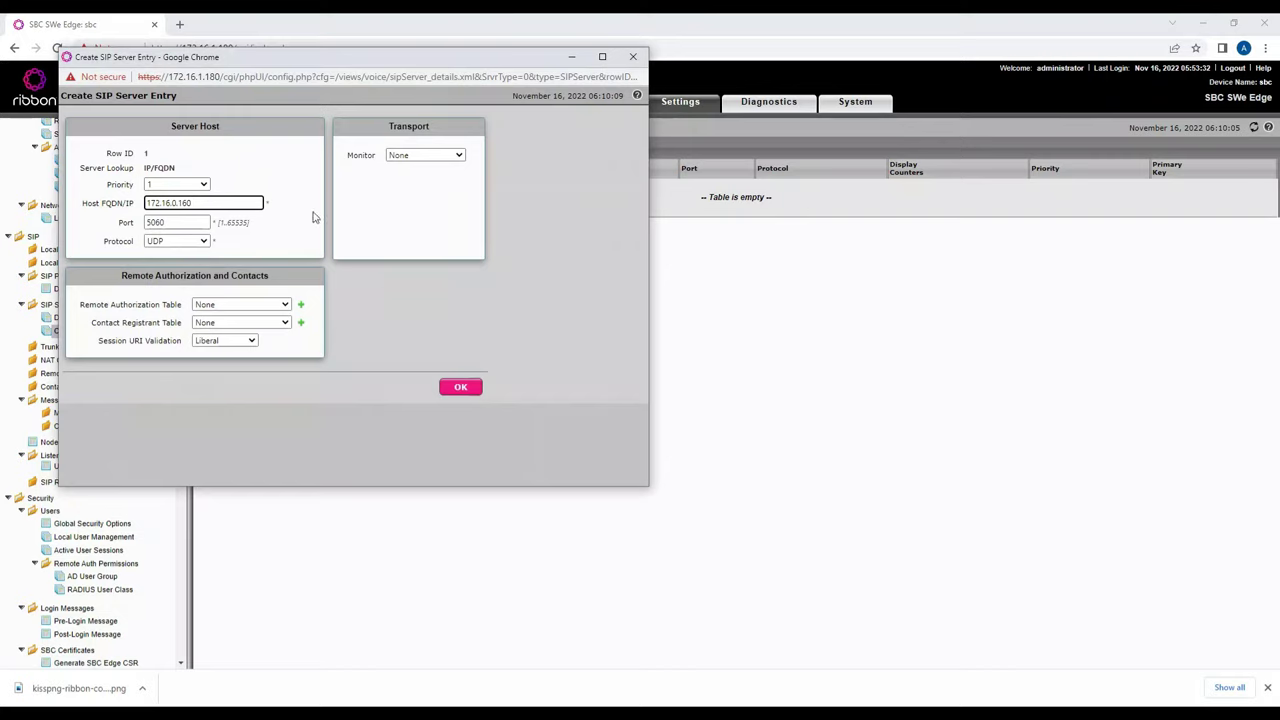
left_click(416, 156)
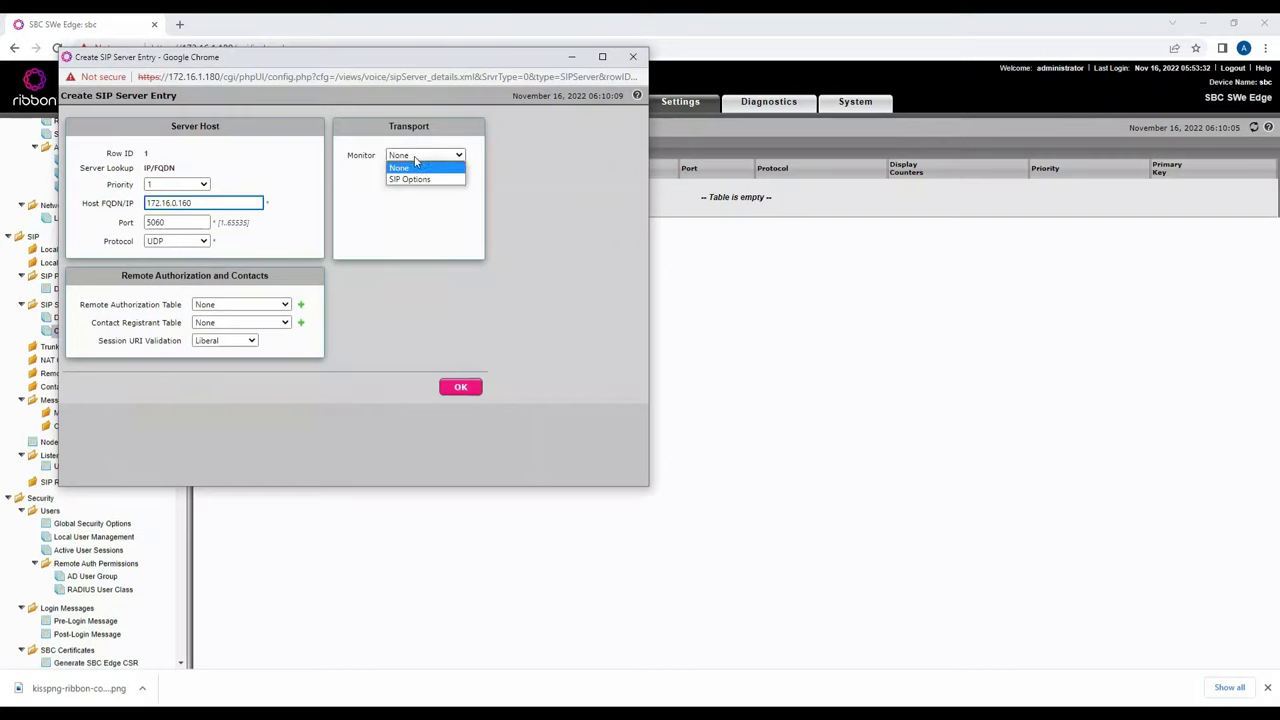
left_click(418, 180)
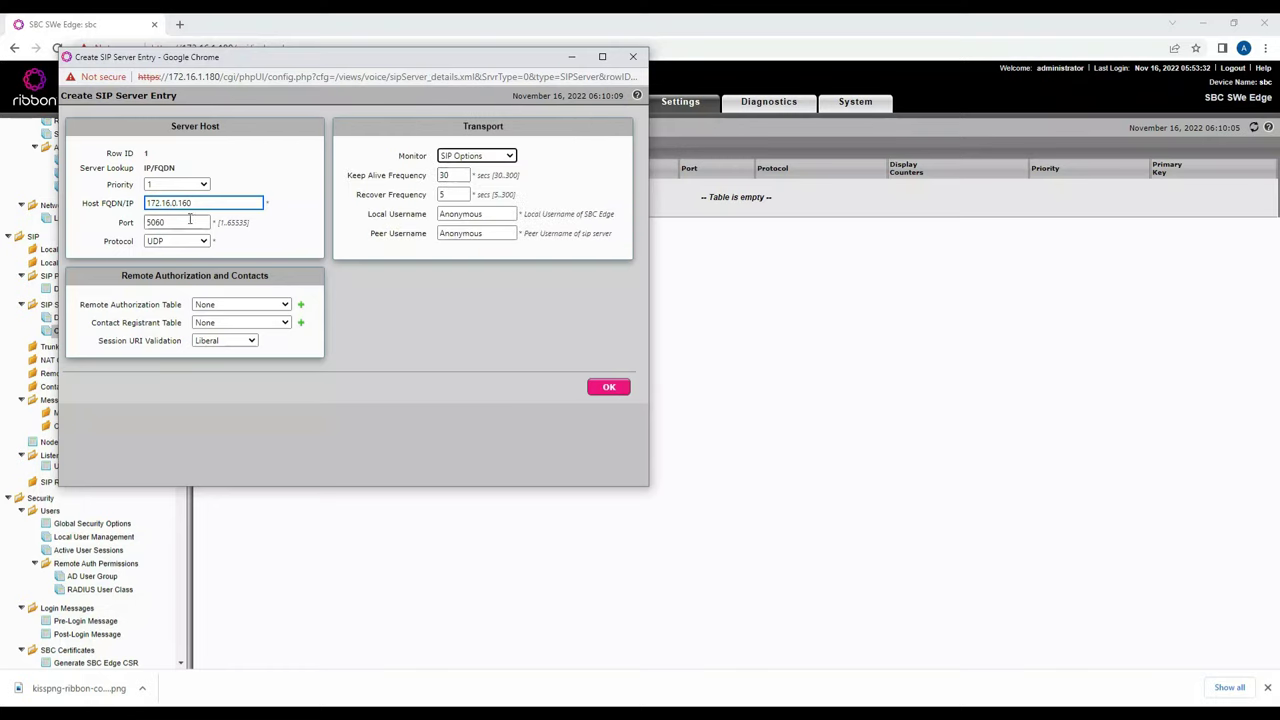
left_click(609, 391)
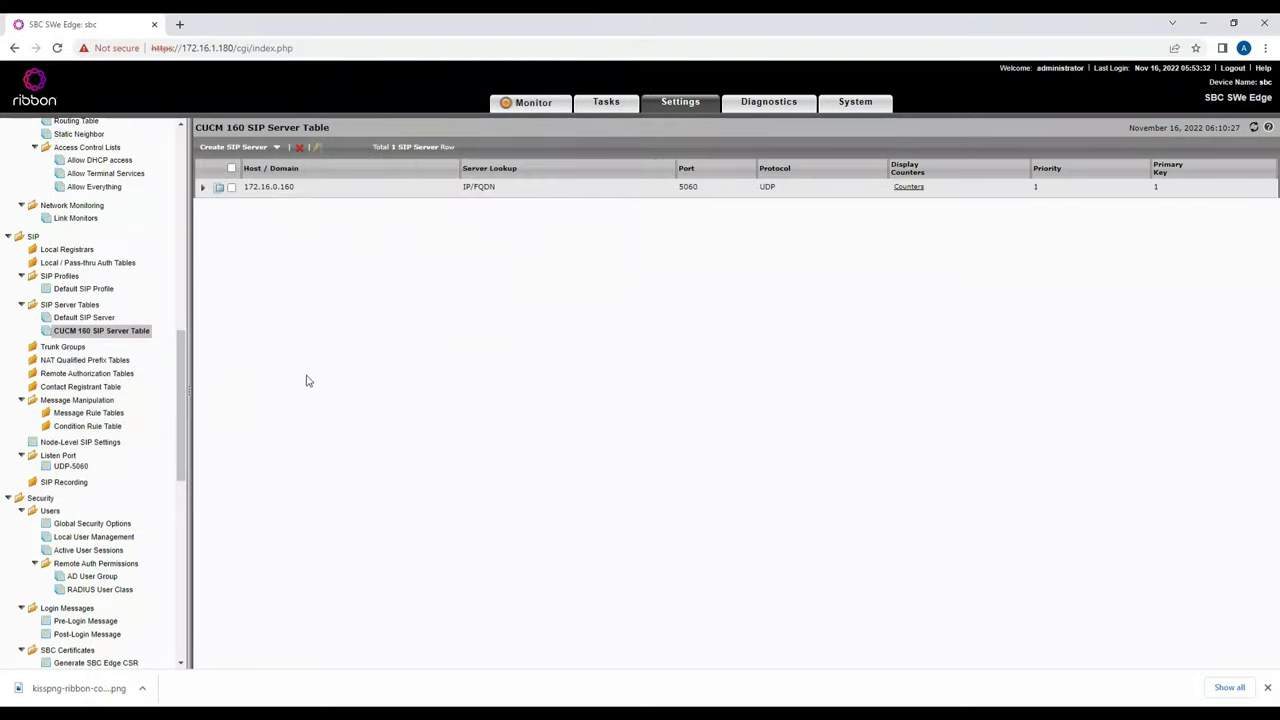
left_click(62, 306)
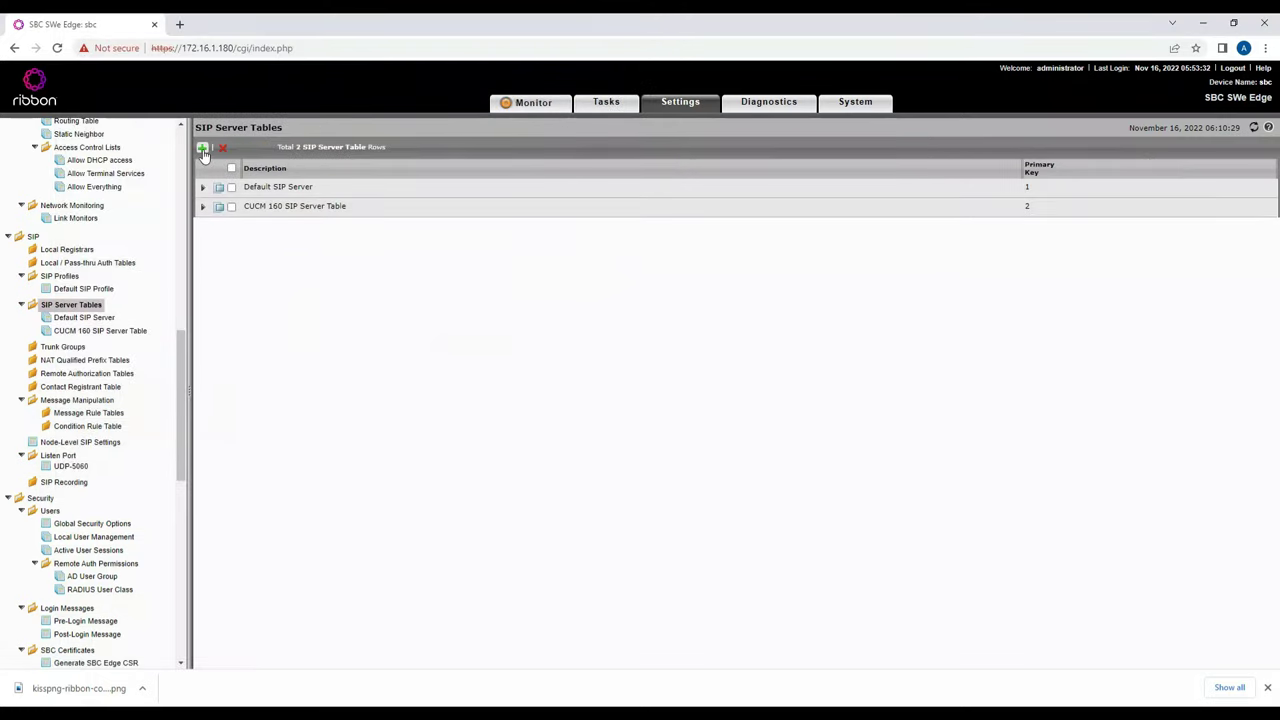
Create a SIP server table described 'CUCM 210 SIP Server Table'
left_click(202, 149)
key("ctrl+v")
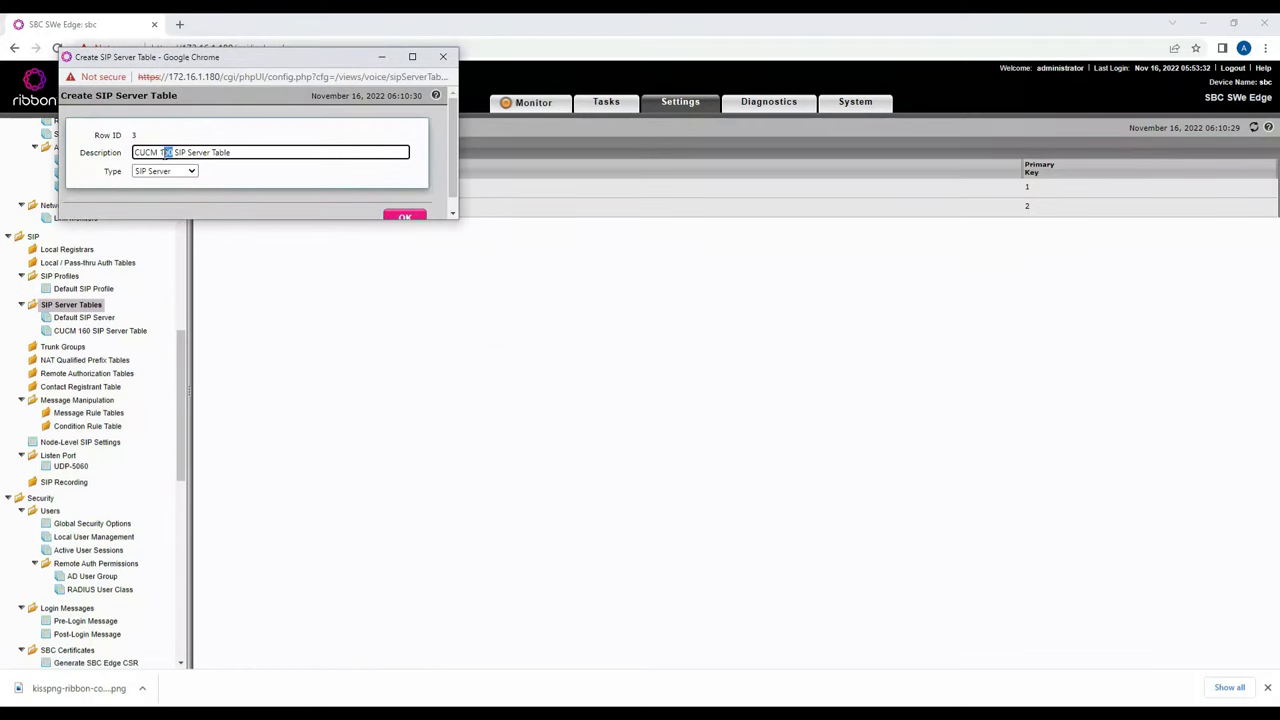
type("210")
left_click(404, 217)
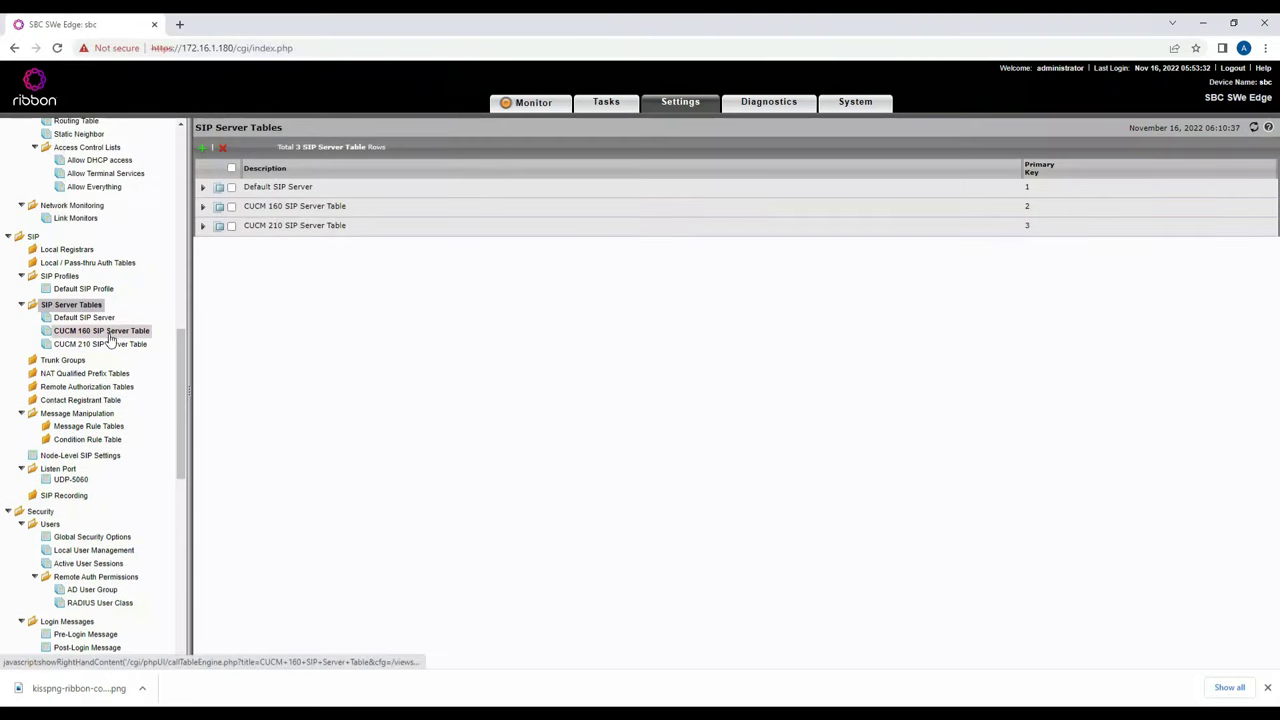
Add server 172.16.0.210 with SIP Options monitoring to the CUCM 210 table
left_click(107, 344)
left_click(235, 147)
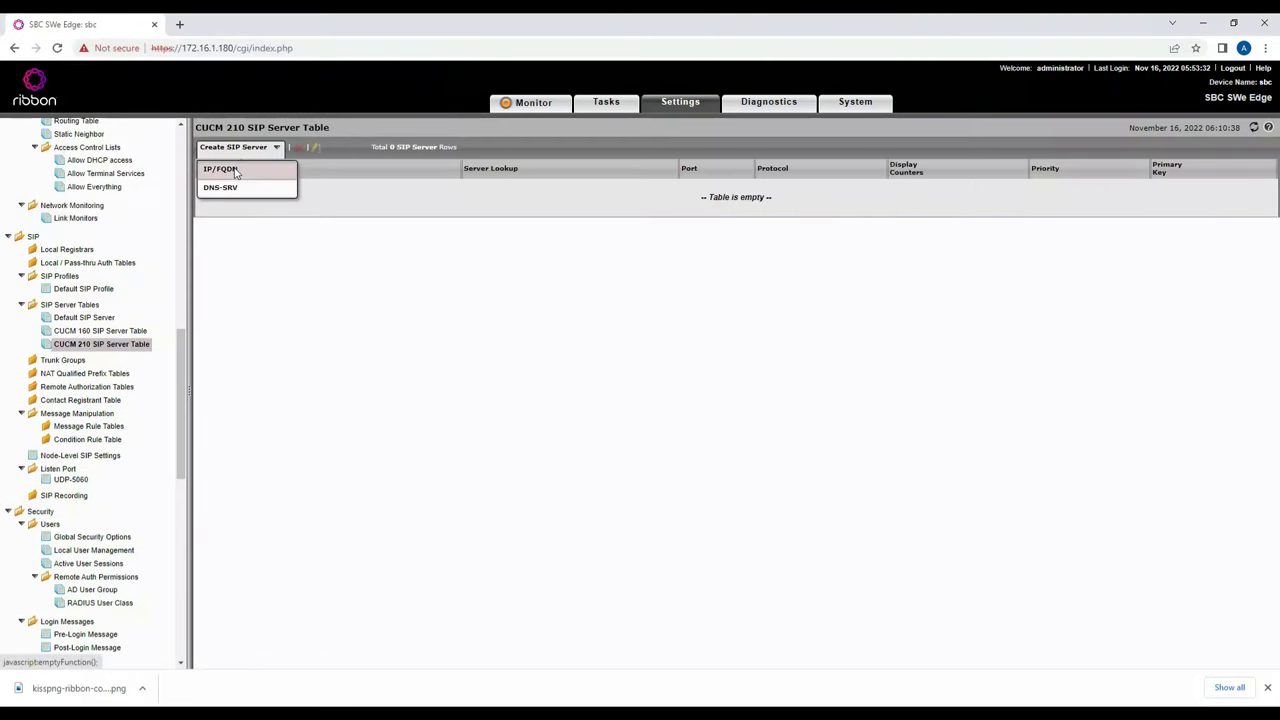
left_click(236, 173)
left_click(180, 205)
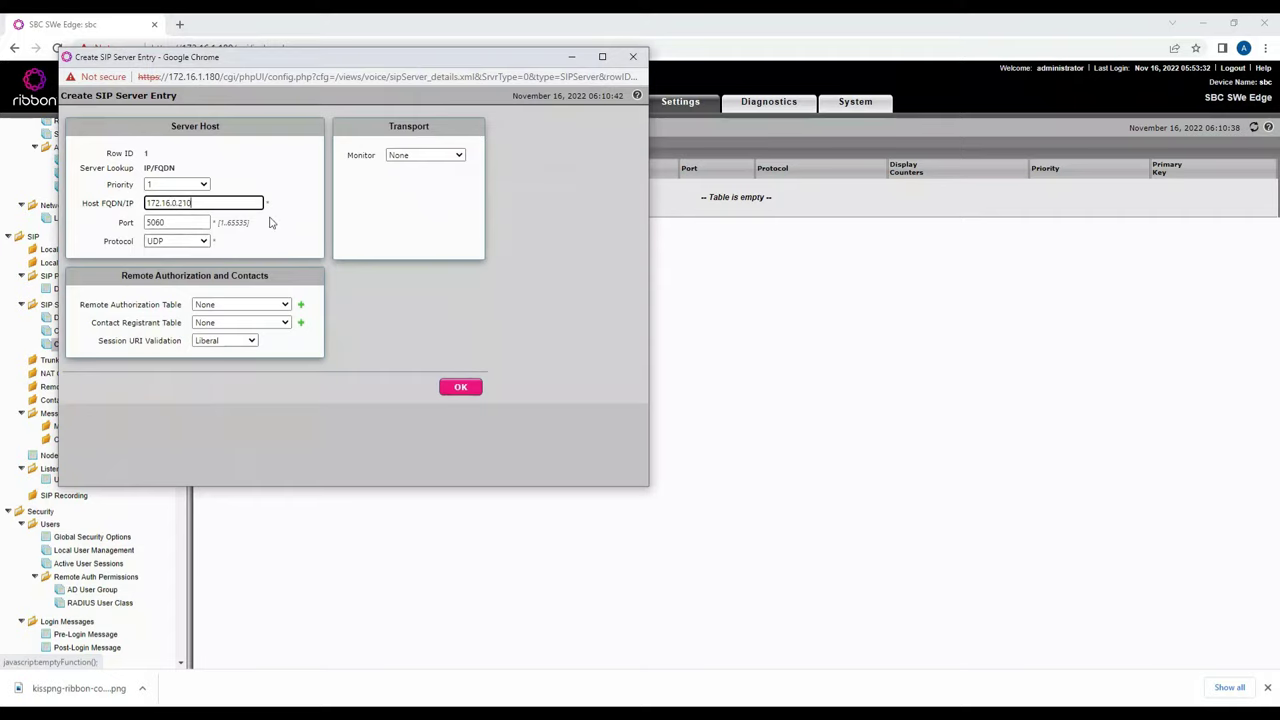
left_click(411, 158)
left_click(410, 179)
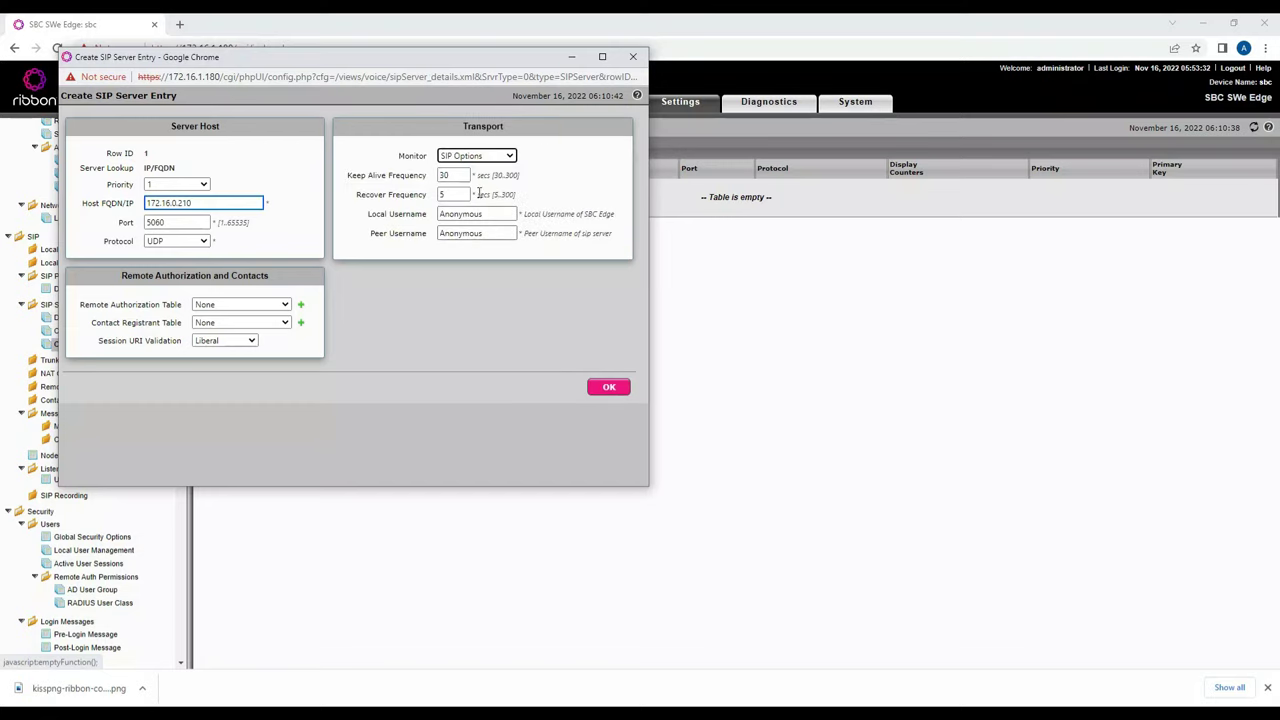
left_click(609, 388)
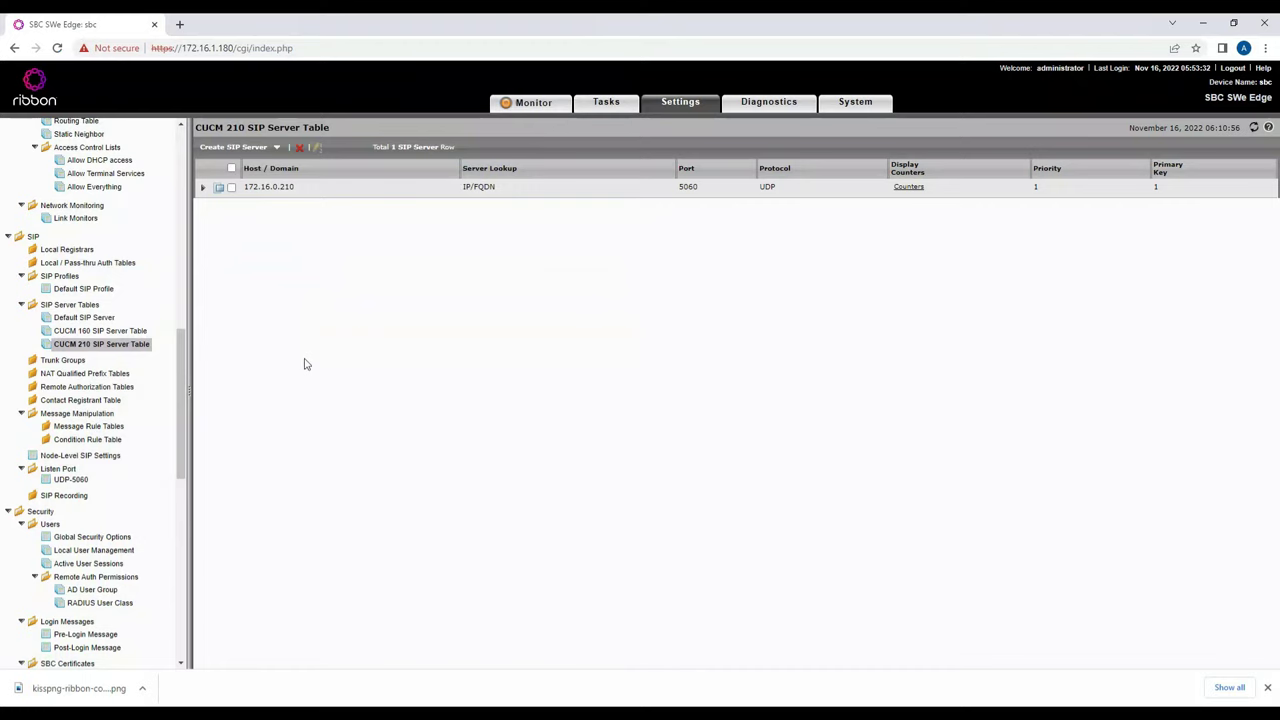
Check both CUCM SIP server tables, then start a SIP profile described 'CUCM SIP Profile'
left_click(112, 335)
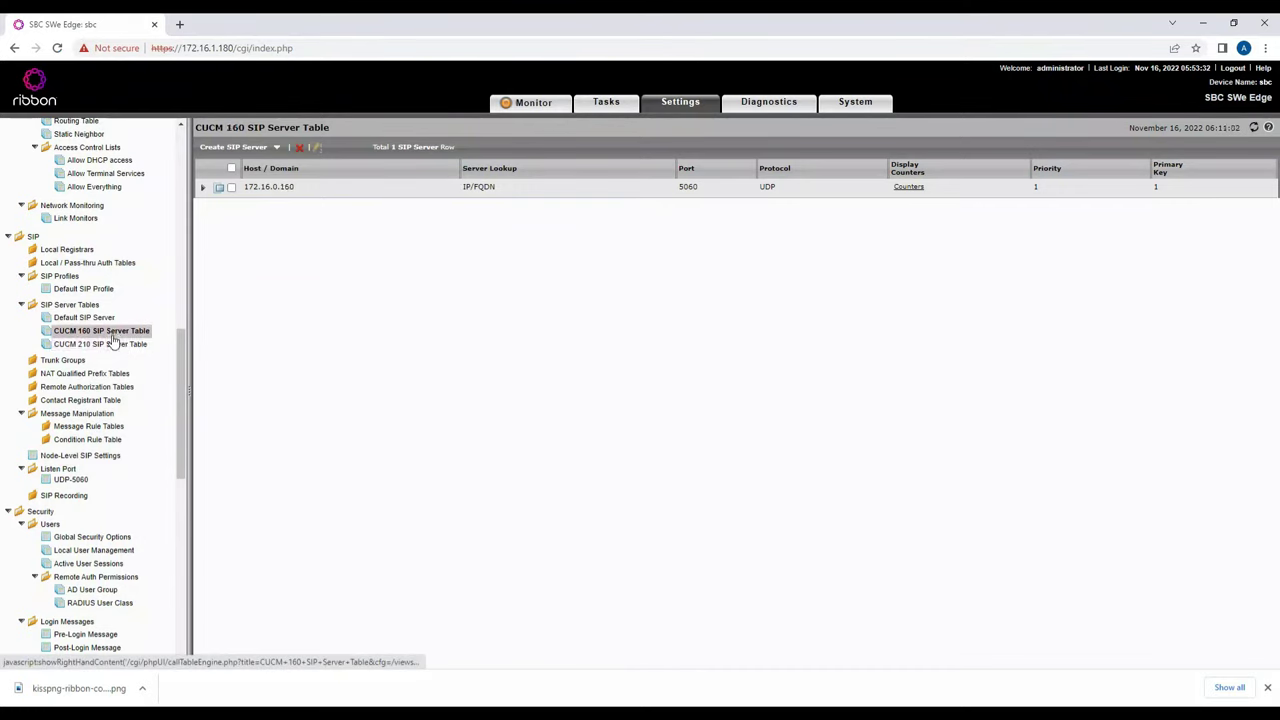
left_click(112, 344)
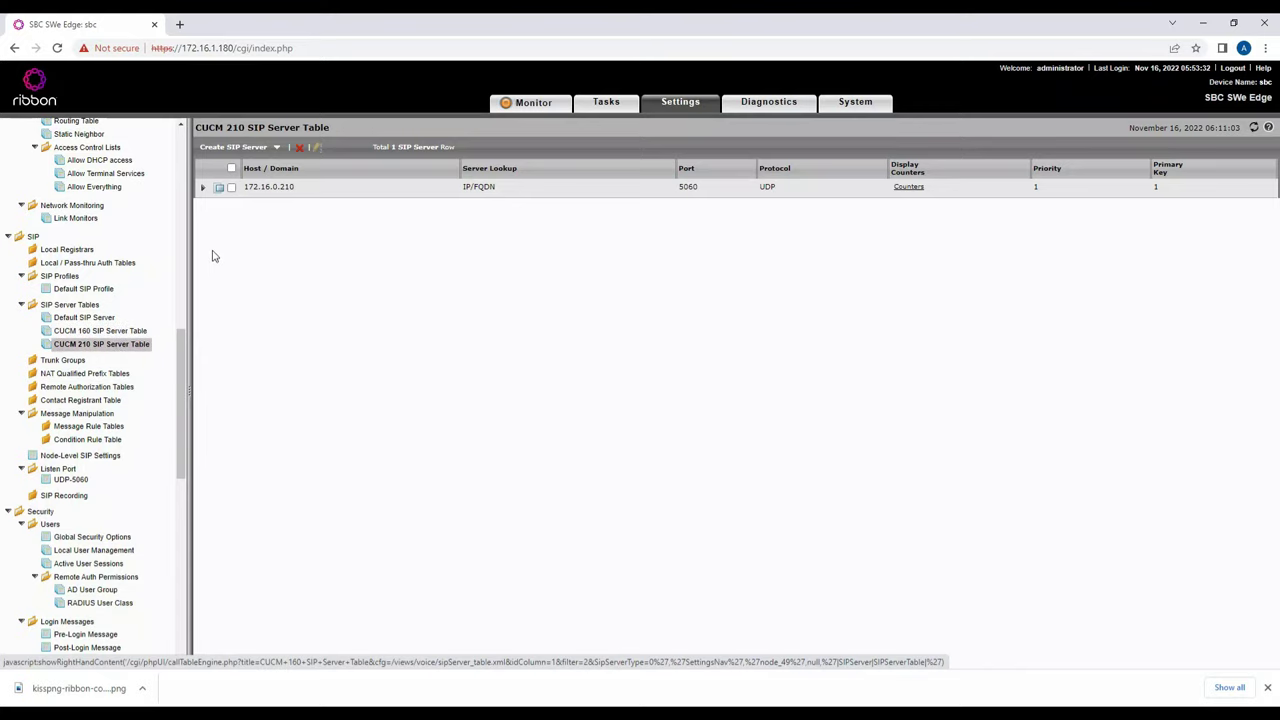
left_click(68, 281)
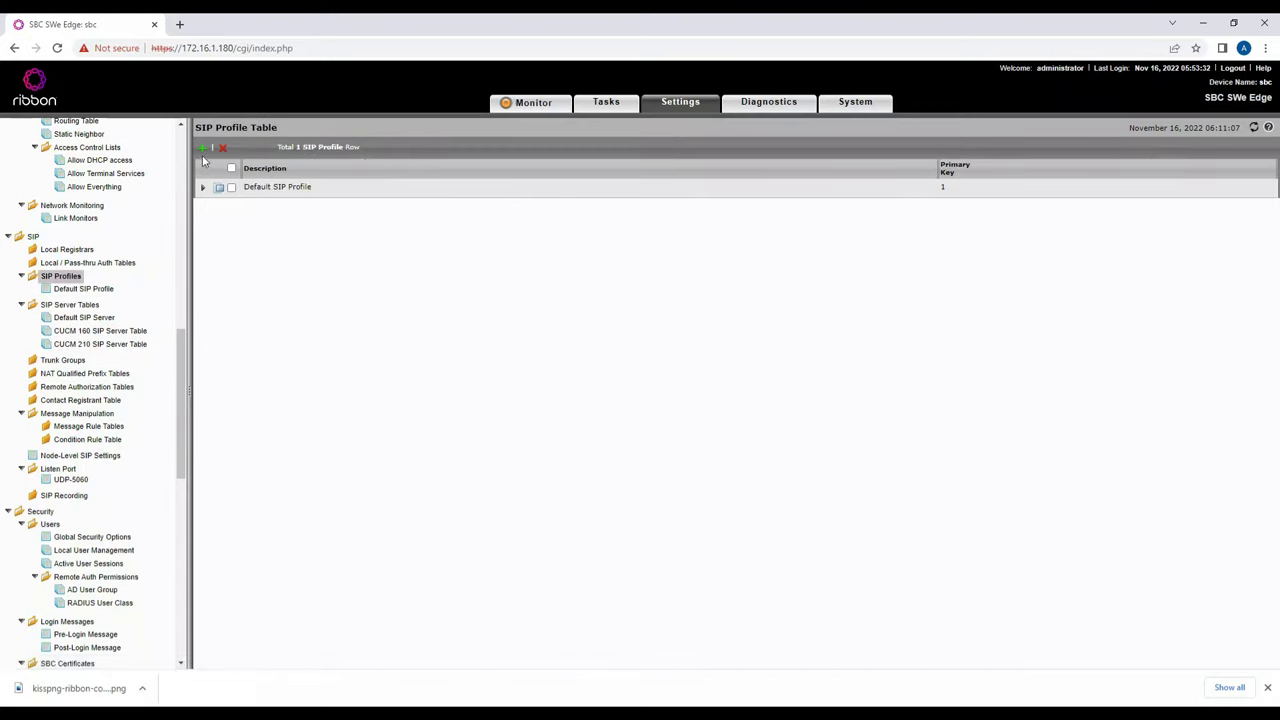
left_click(202, 148)
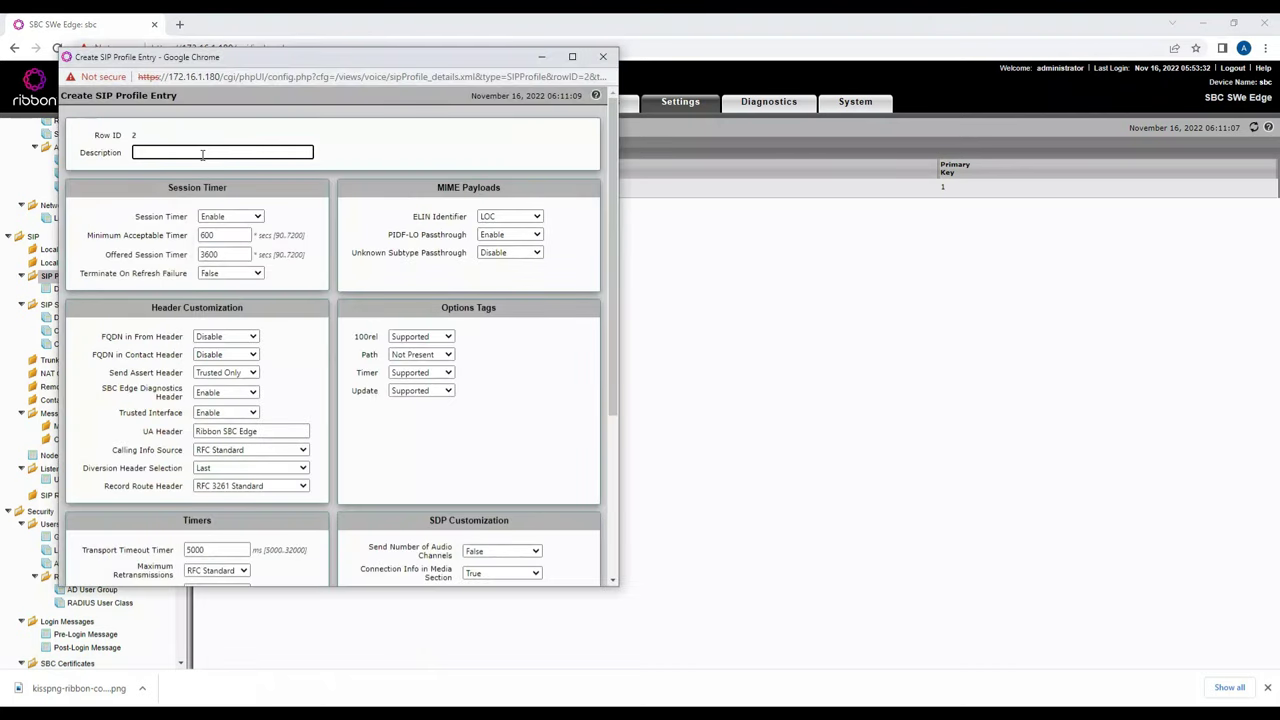
type("CUCM SIP Profile")
double_click(210, 235)
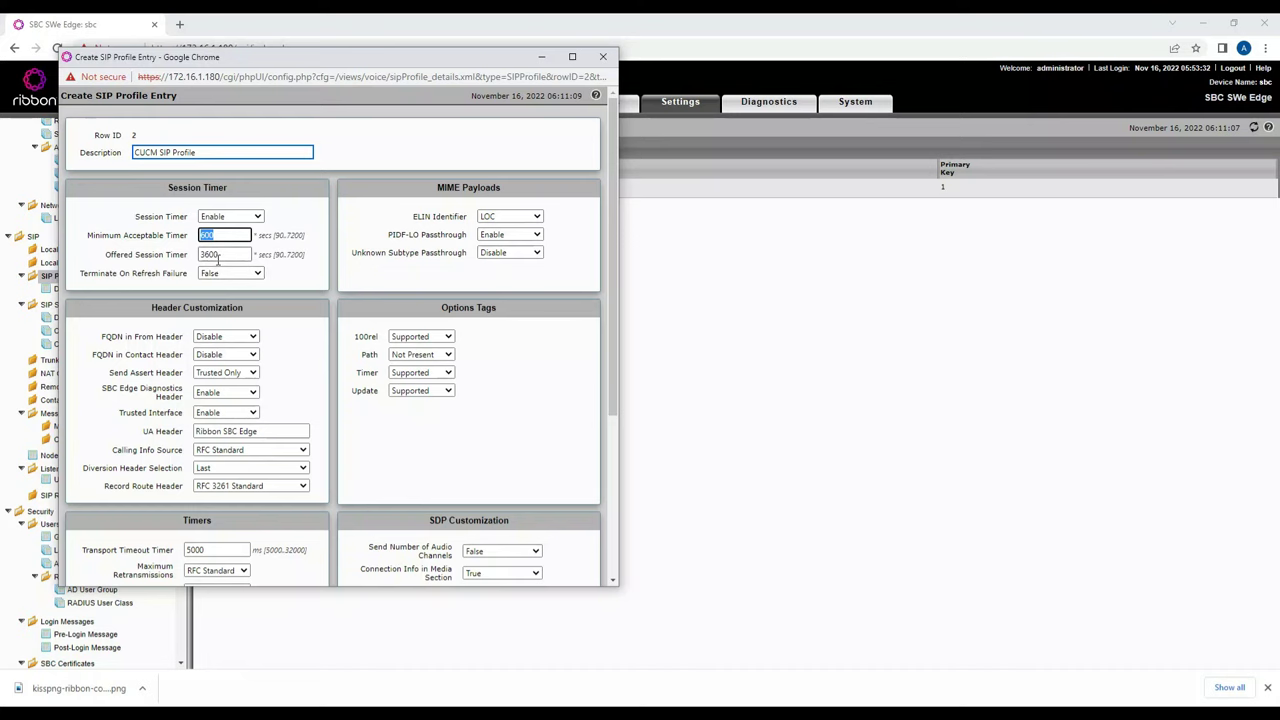
Set Send Number of Audio Channels to True and save the CUCM SIP Profile
scroll(258, 273, "down", 3)
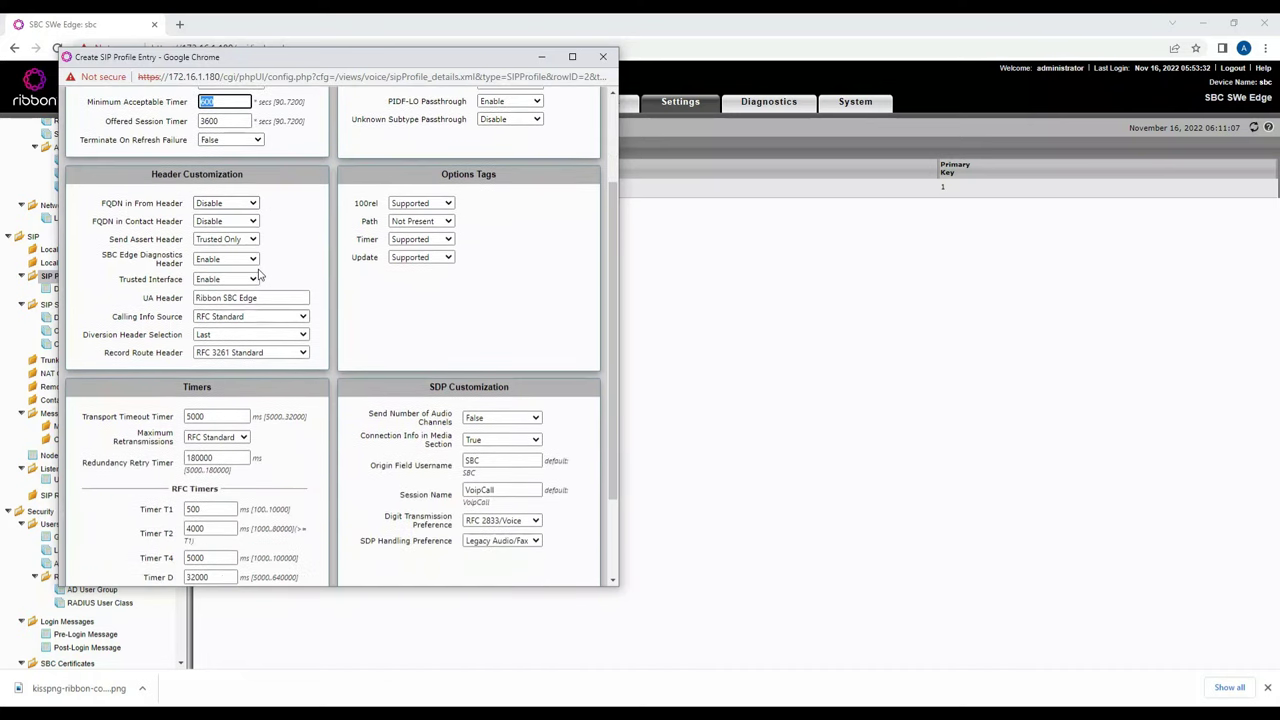
scroll(258, 273, "down", 1)
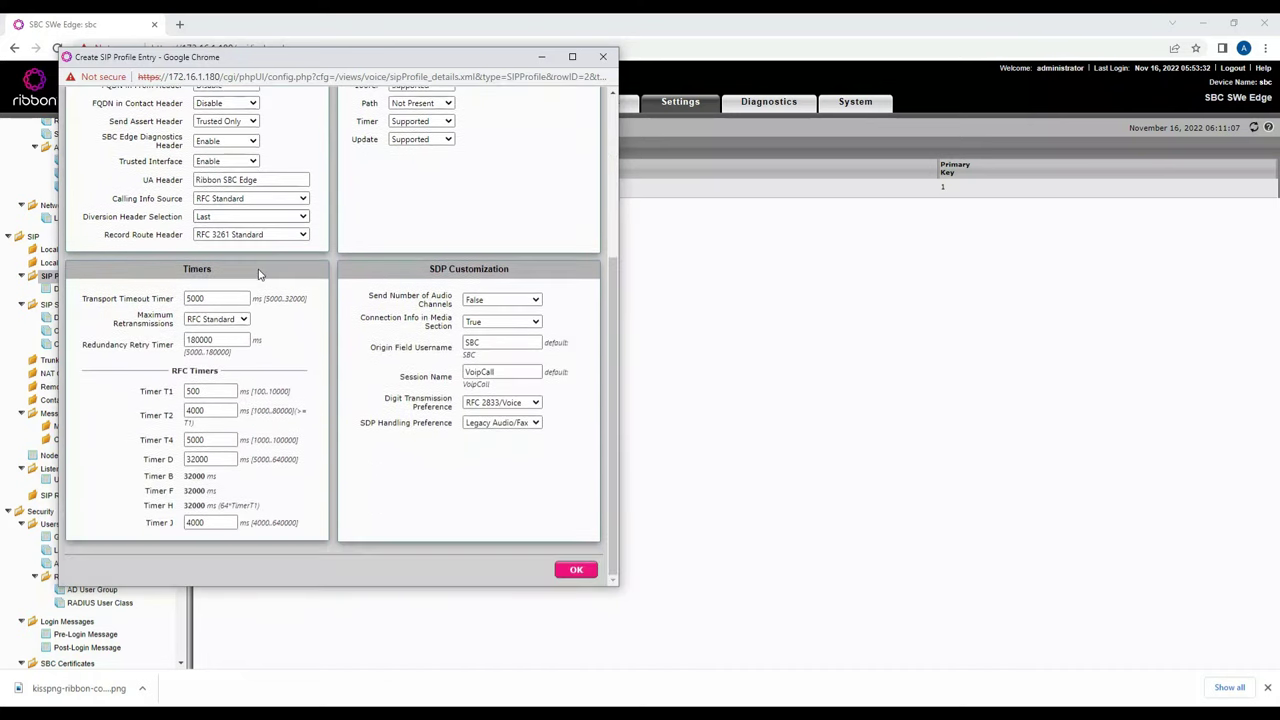
left_click(517, 307)
left_click(520, 318)
scroll(561, 334, "up", 2)
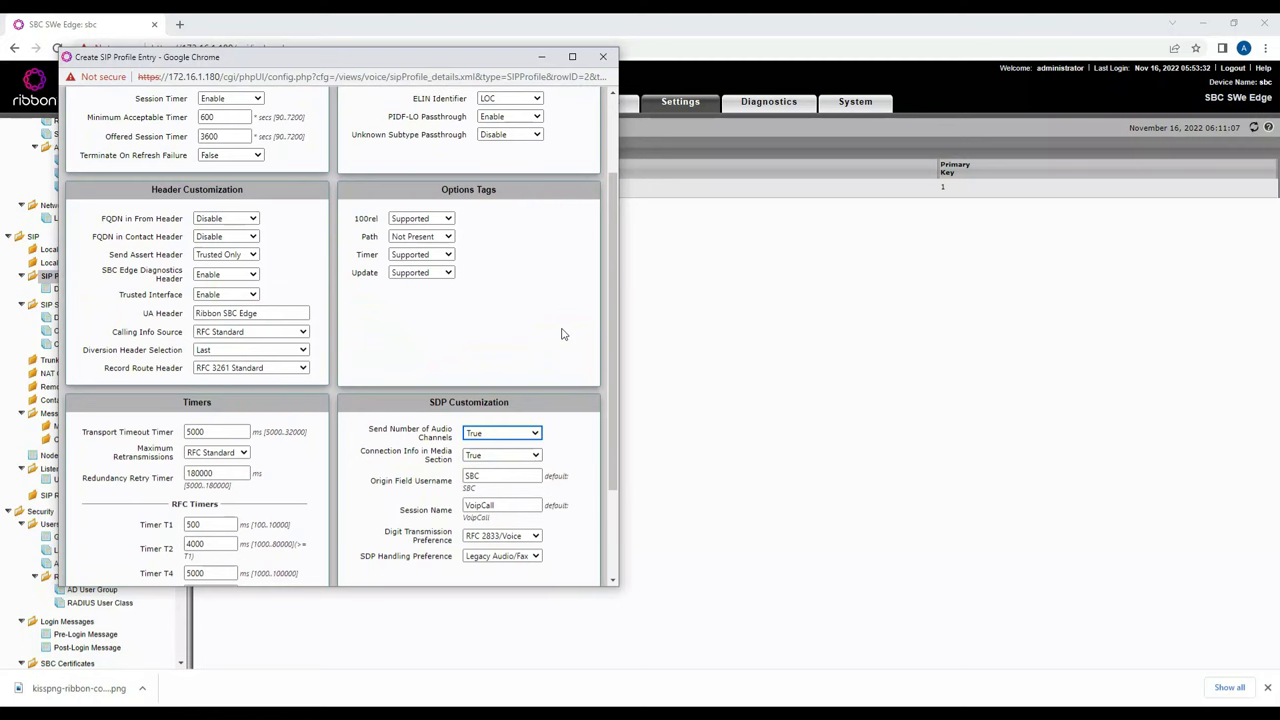
scroll(562, 334, "up", 2)
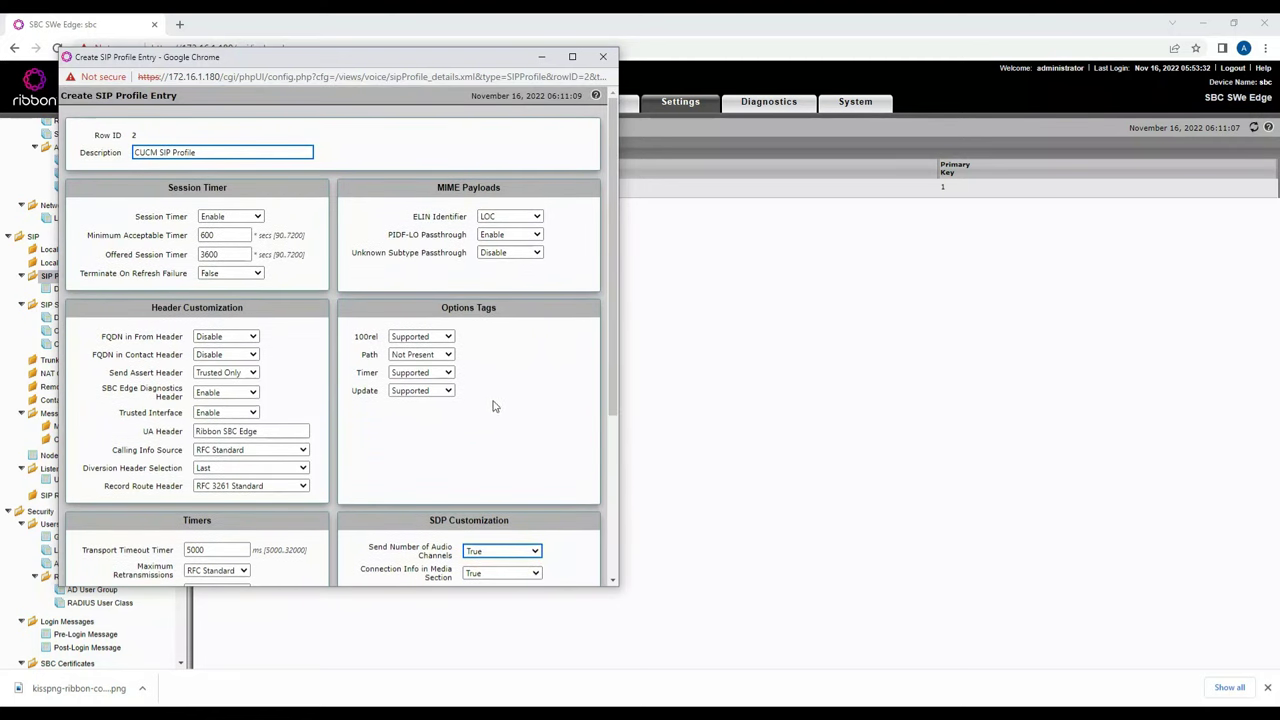
scroll(529, 487, "down", 4)
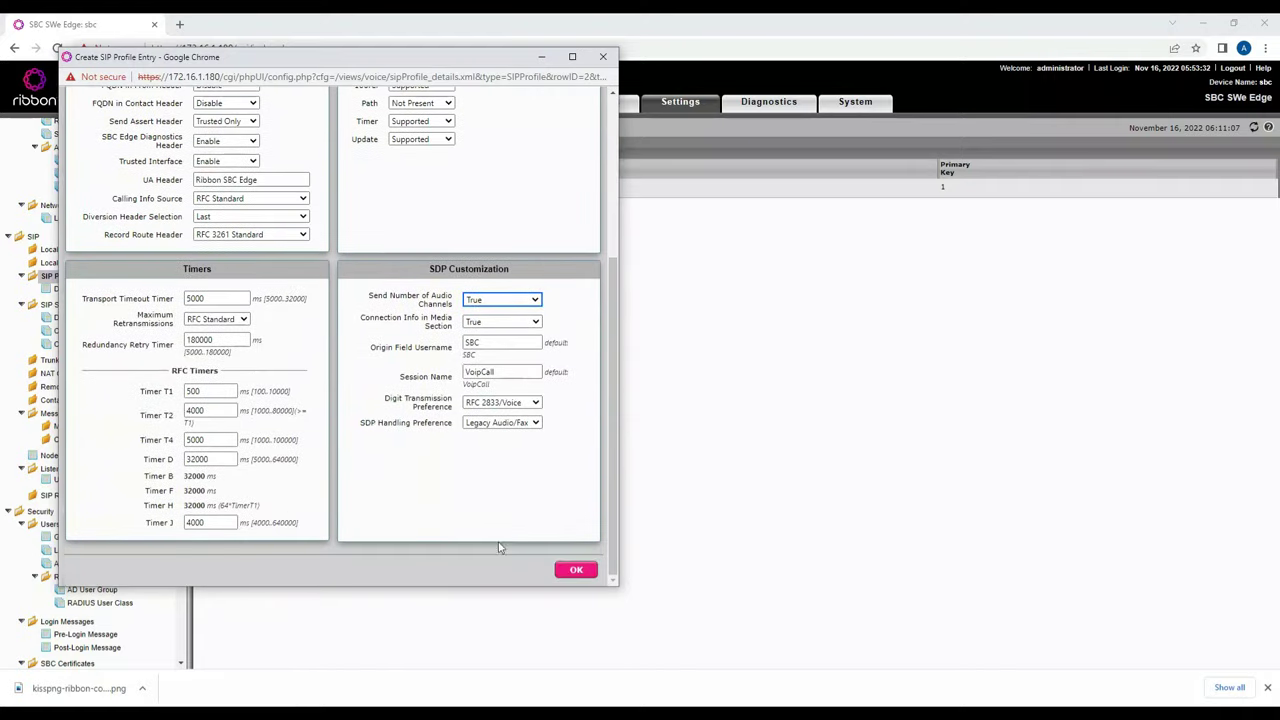
left_click(570, 572)
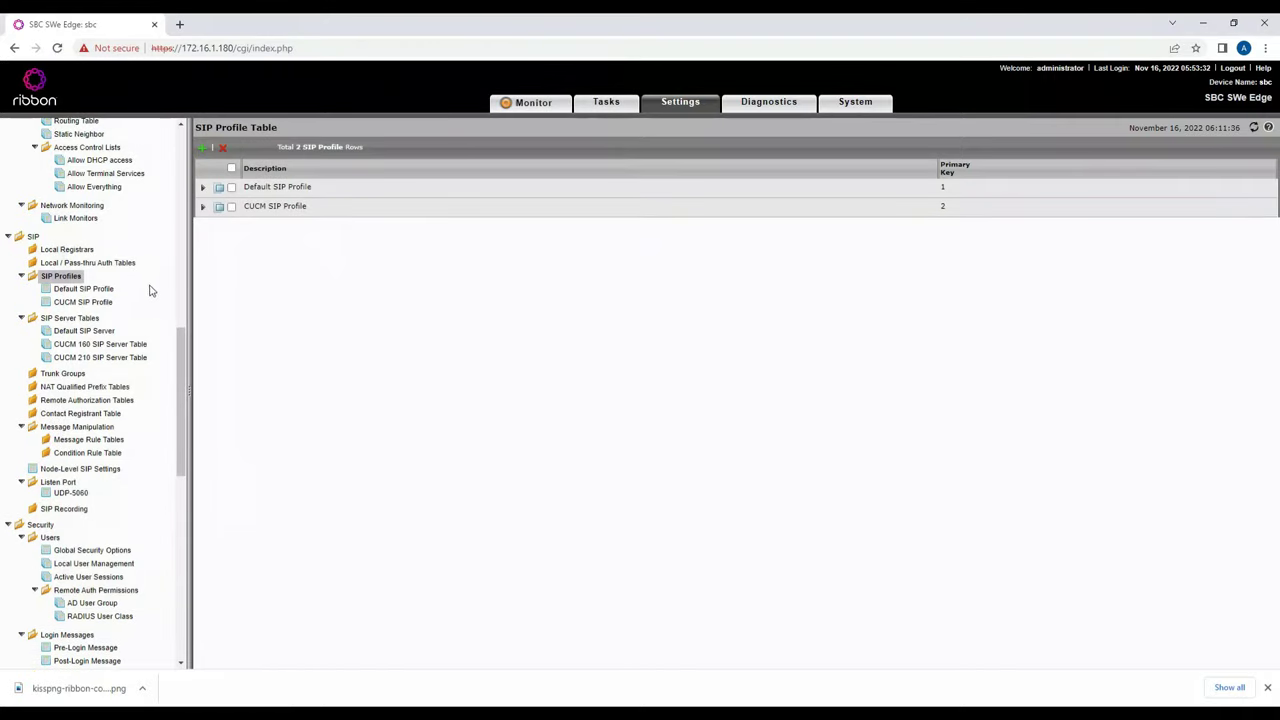
Scroll the tree to the top and open Call Routing's Transformation tables, showing Passthrough Untouched
scroll(147, 325, "up", 1)
scroll(147, 325, "up", 2)
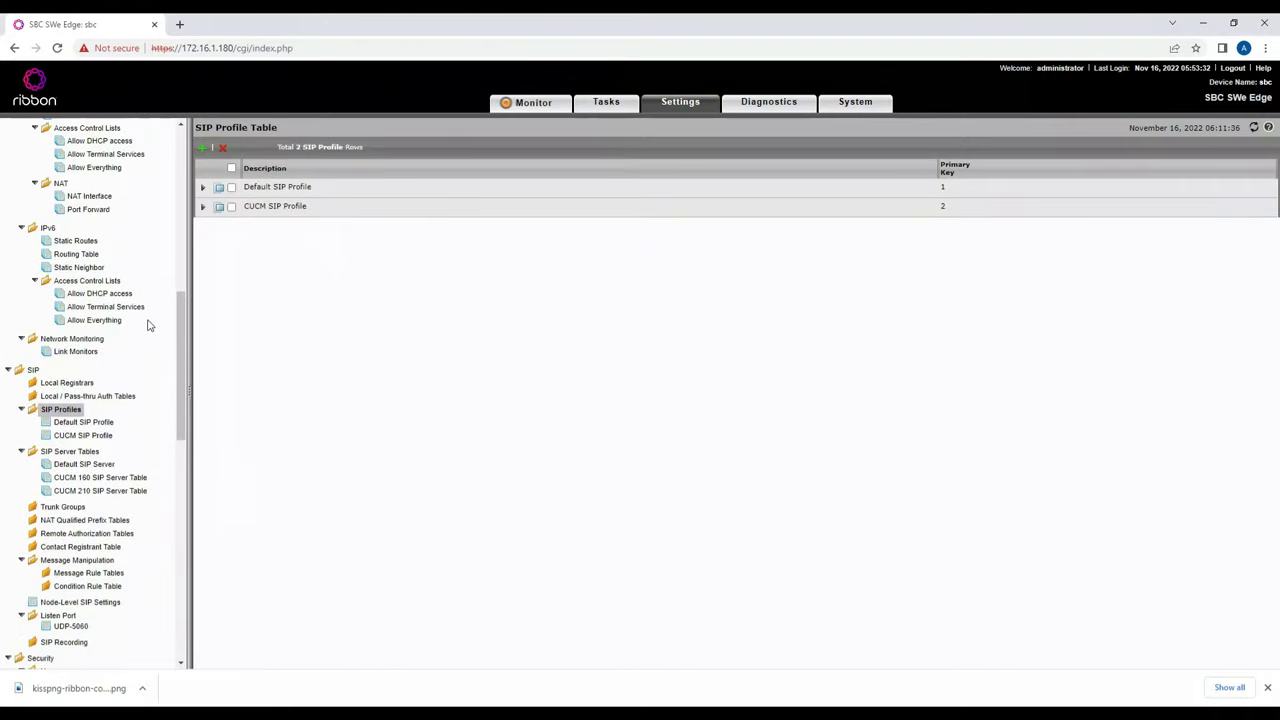
scroll(147, 325, "up", 1)
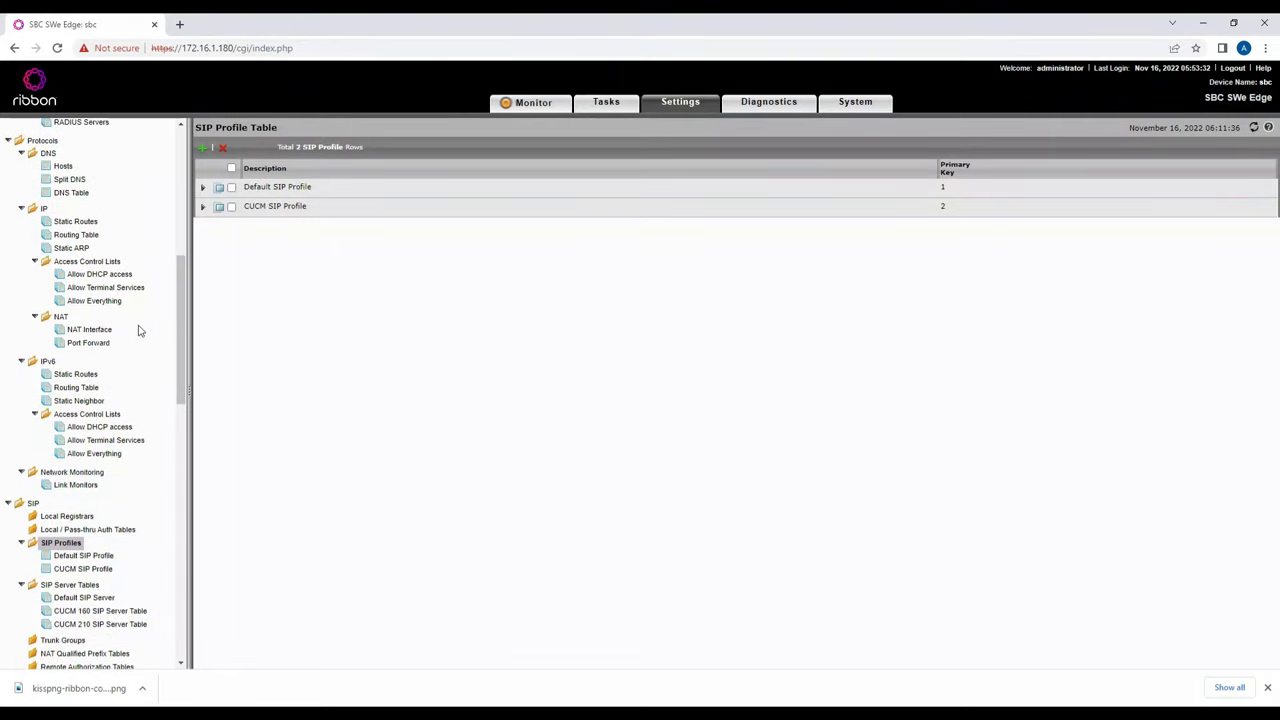
scroll(140, 331, "up", 1)
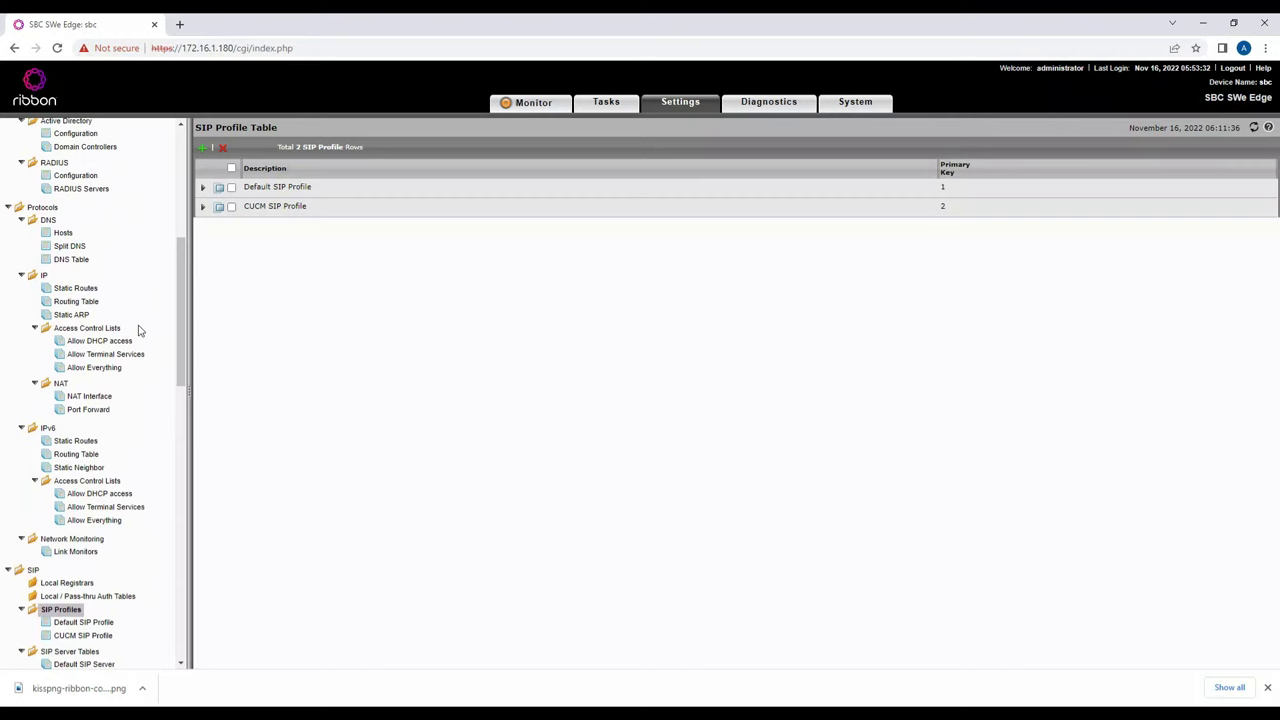
scroll(140, 331, "up", 2)
scroll(140, 332, "up", 1)
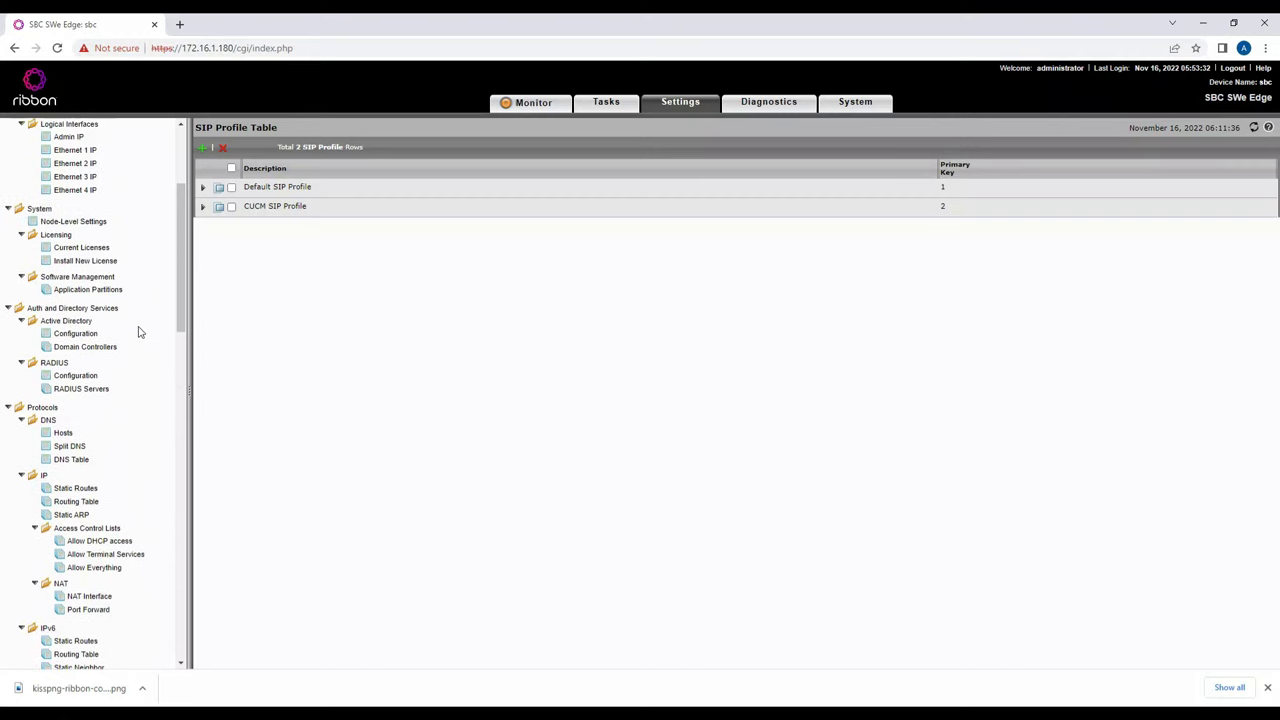
scroll(140, 333, "up", 3)
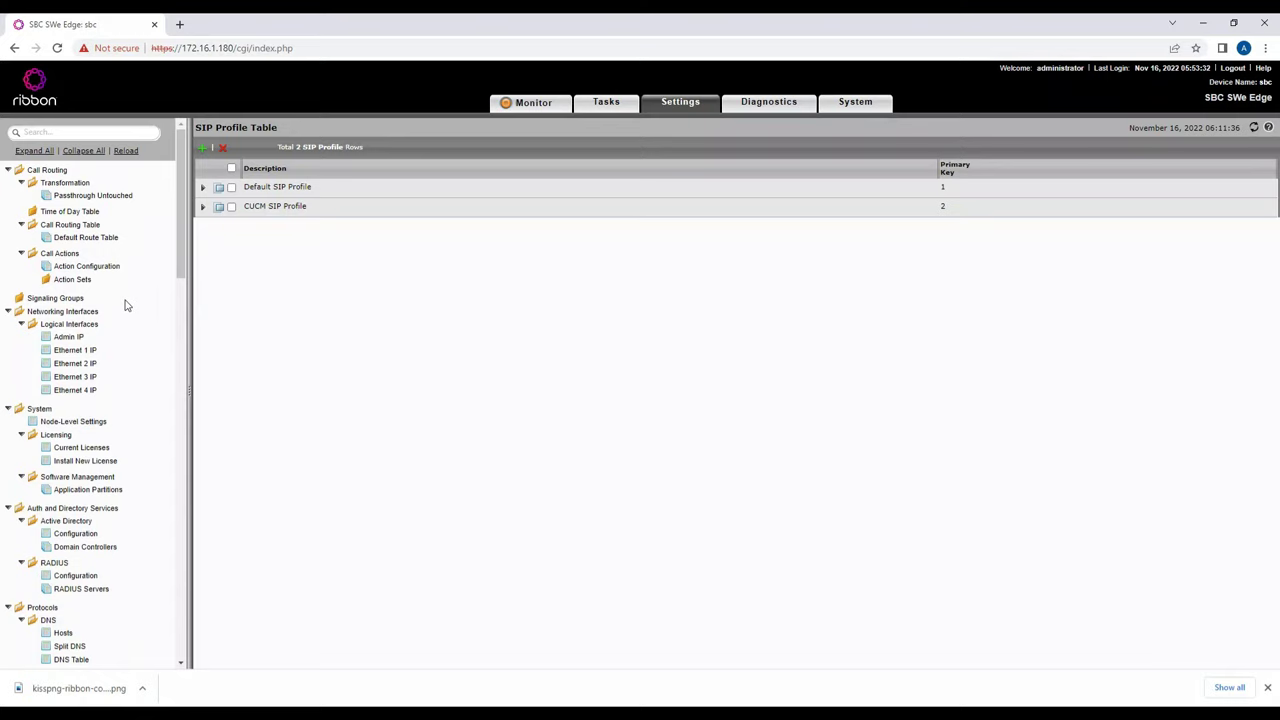
left_click(86, 228)
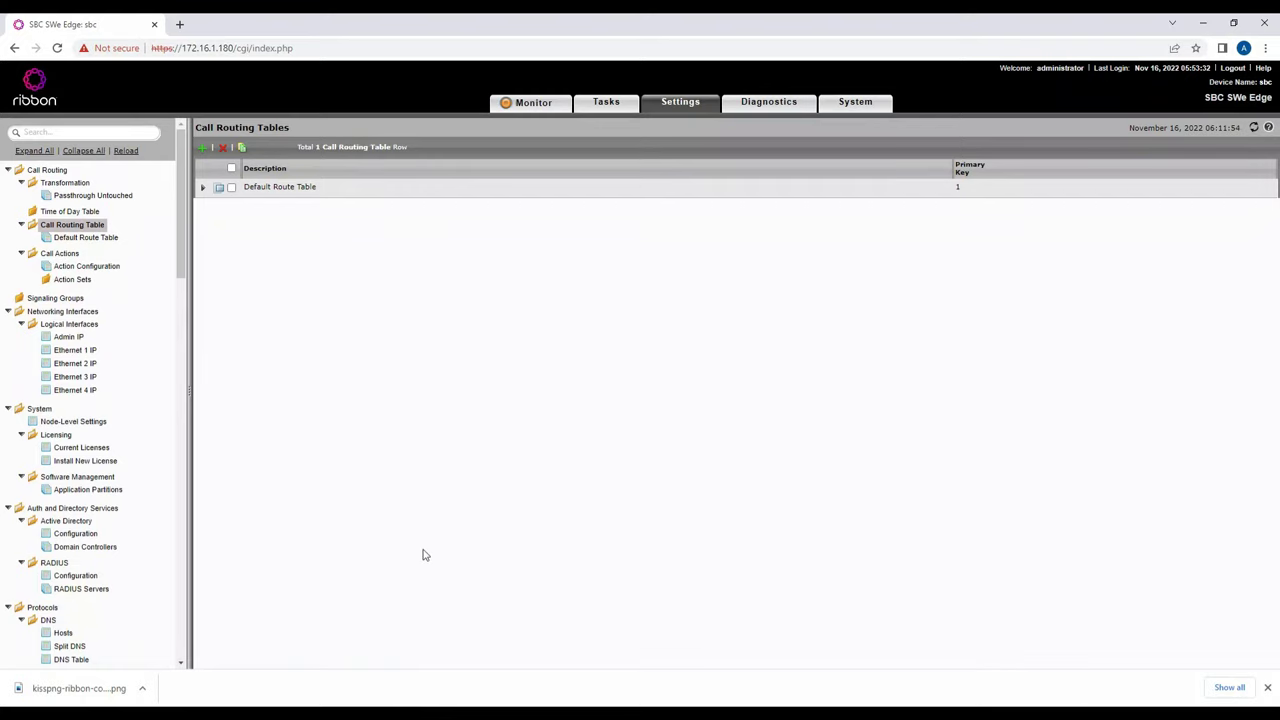
left_click(52, 185)
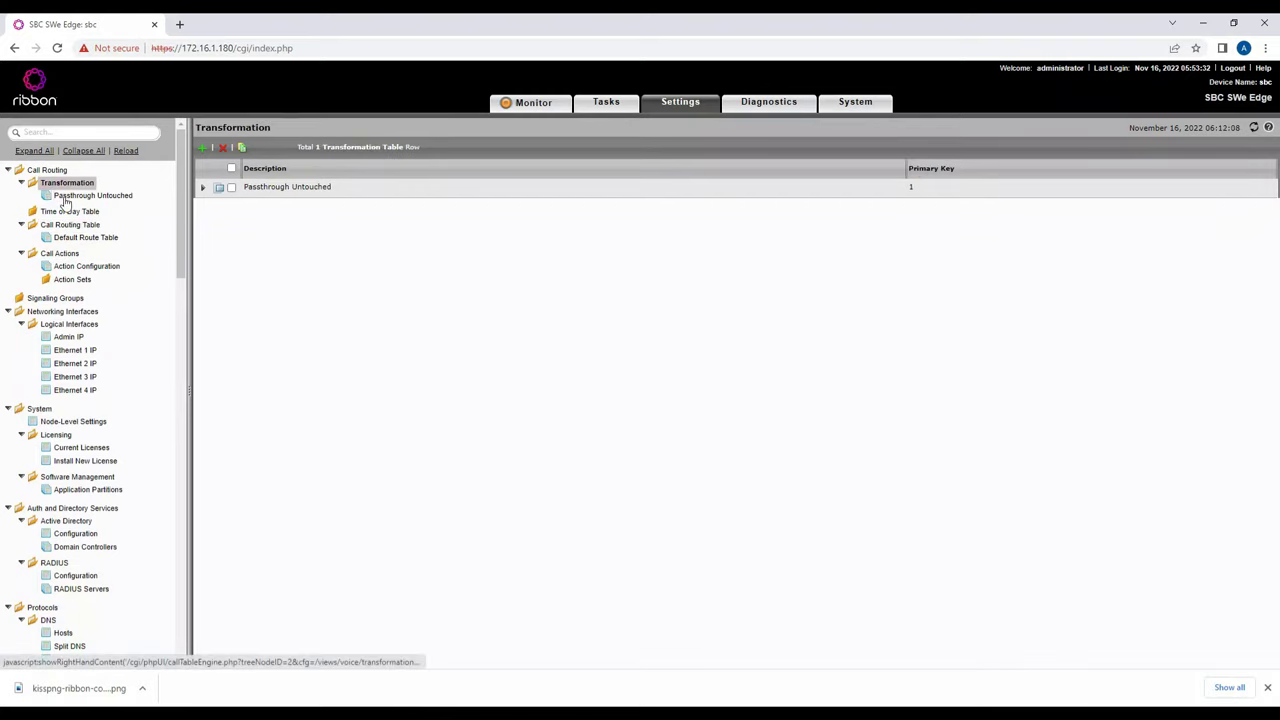
Create a transformation table named 'CUCM 160' and view its empty entry list
left_click(202, 149)
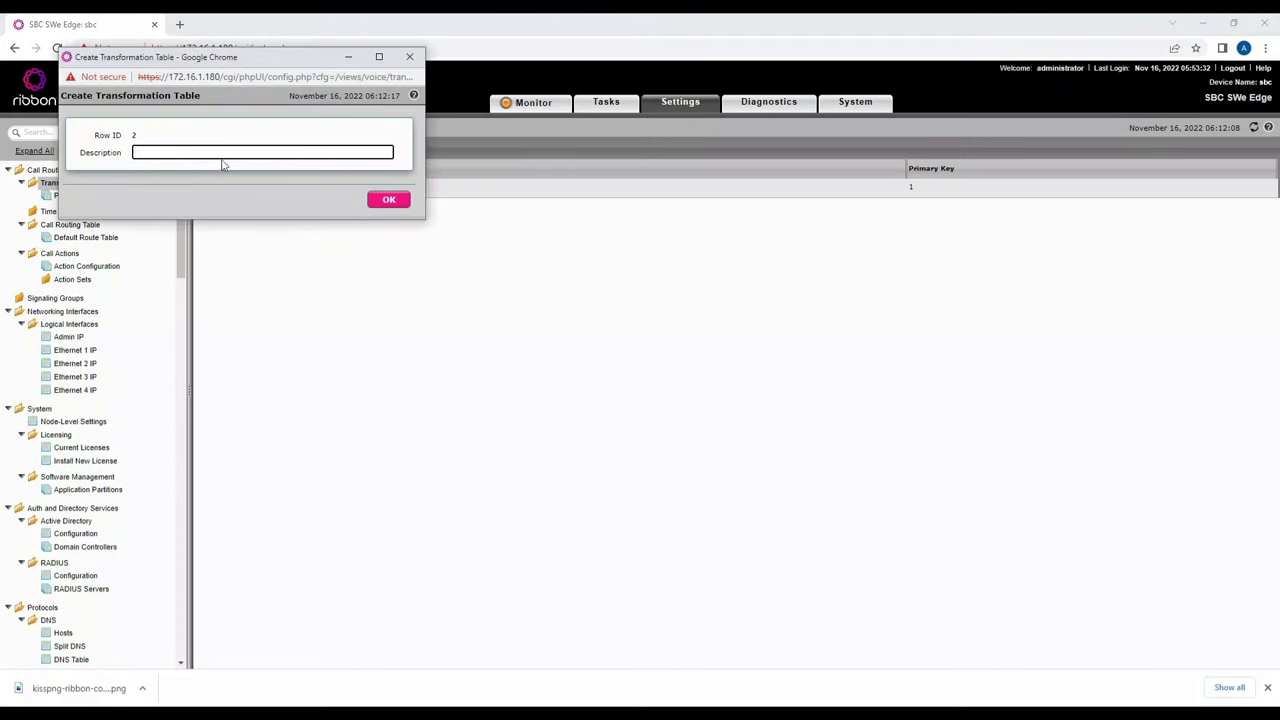
type("CUCM 160")
left_click(400, 203)
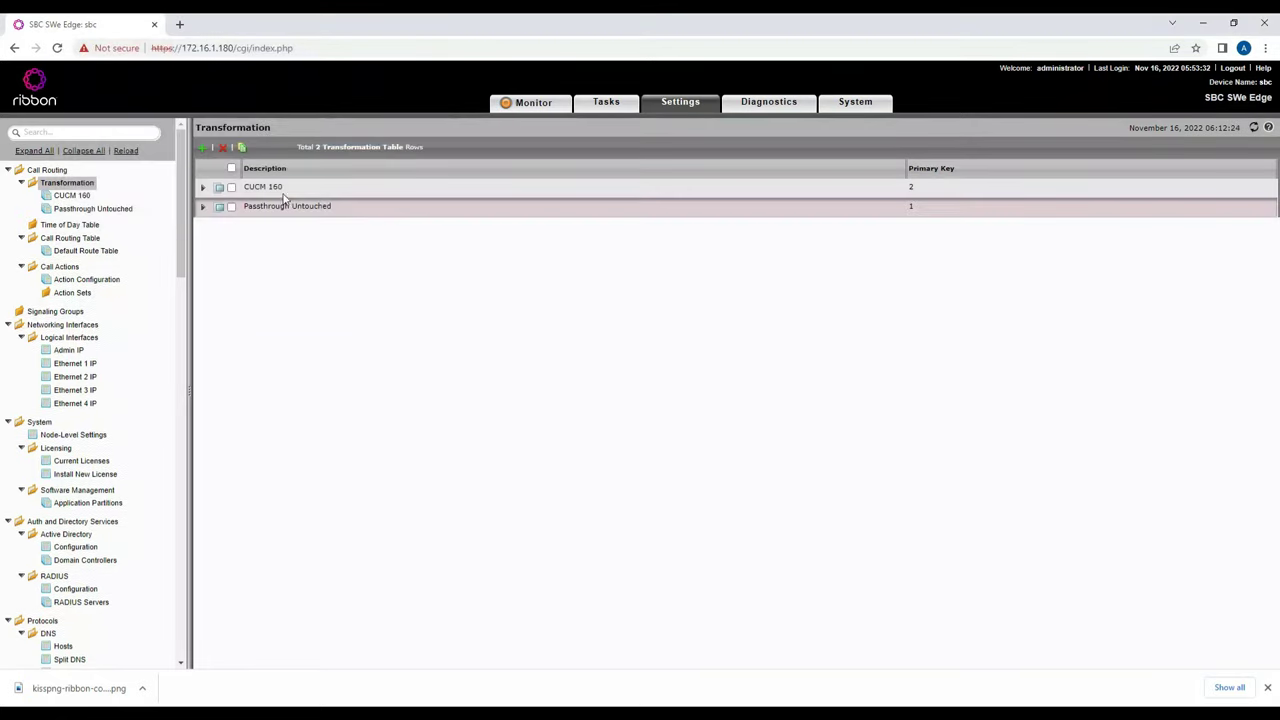
left_click(82, 198)
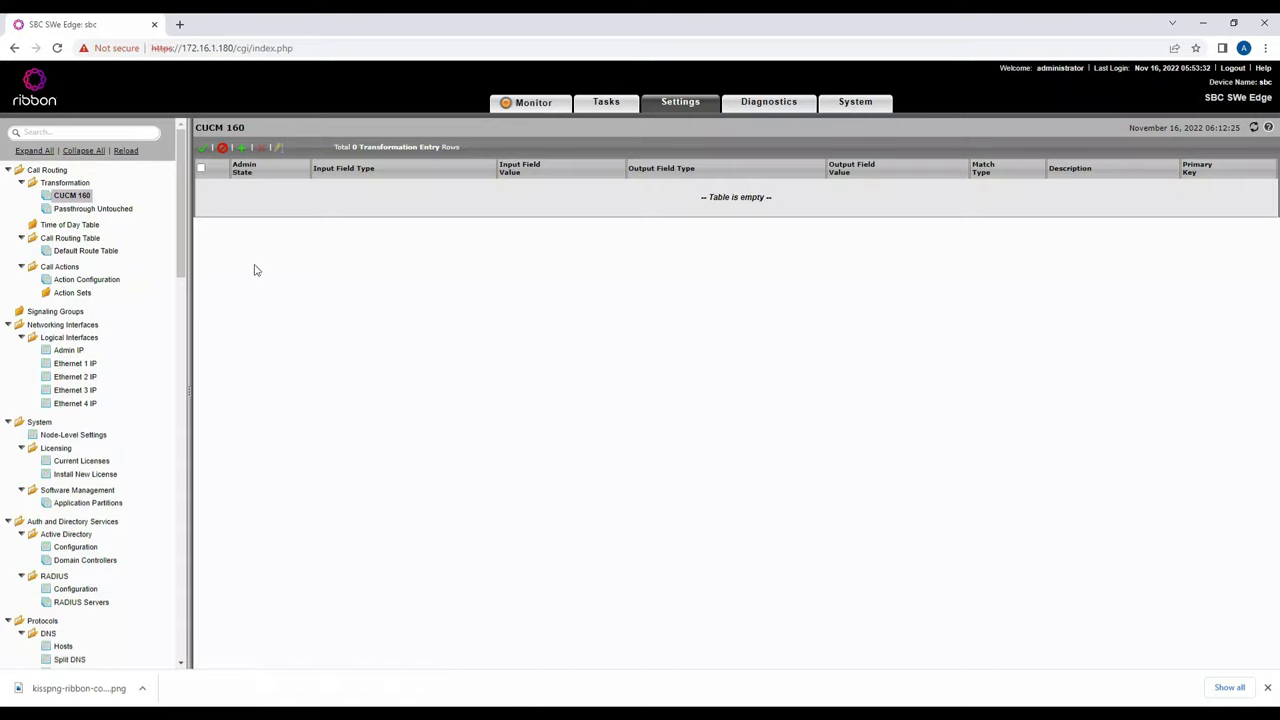
Add a CUCM 160 entry mapping called number input ^3(\d*) to output \0
left_click(501, 704)
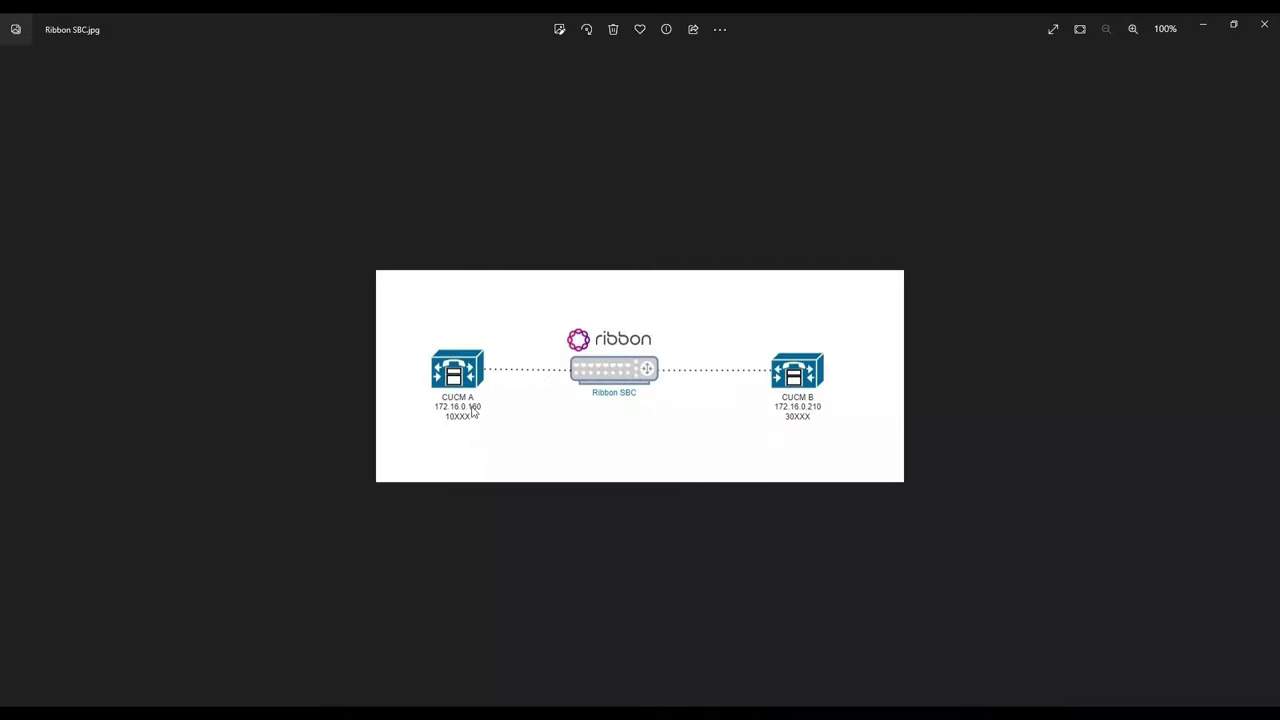
key("alt+Tab")
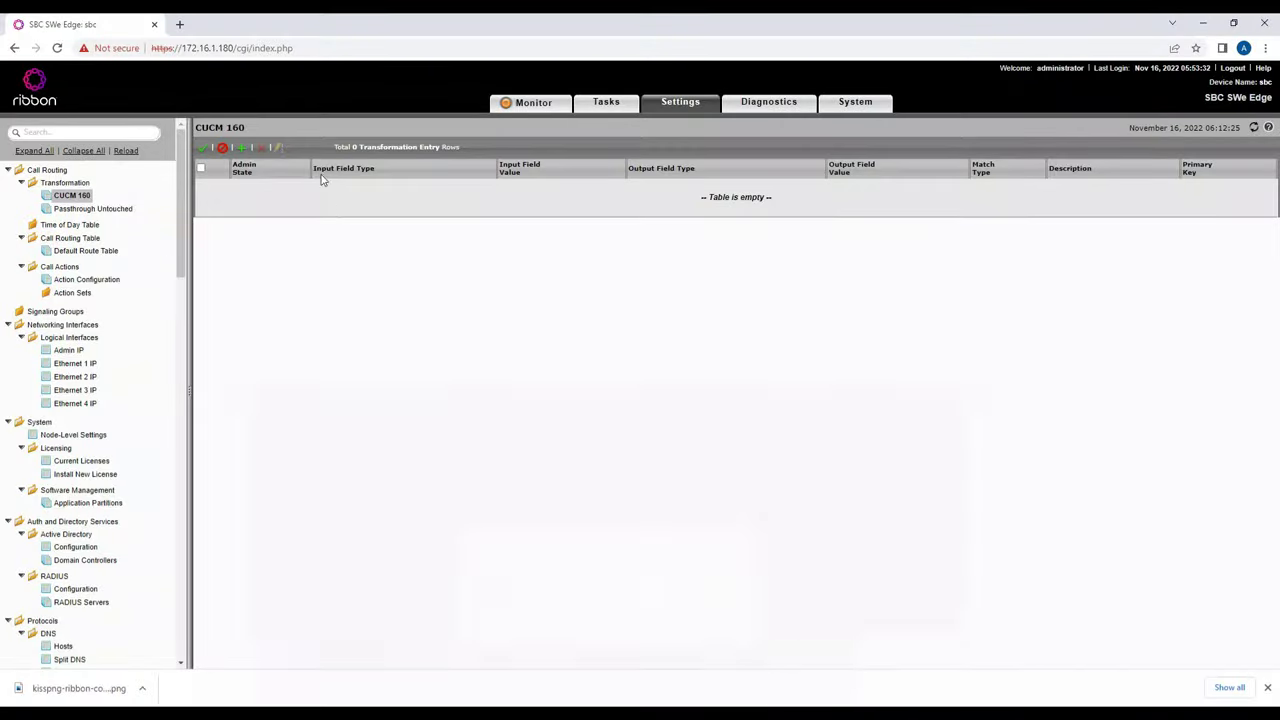
left_click(242, 148)
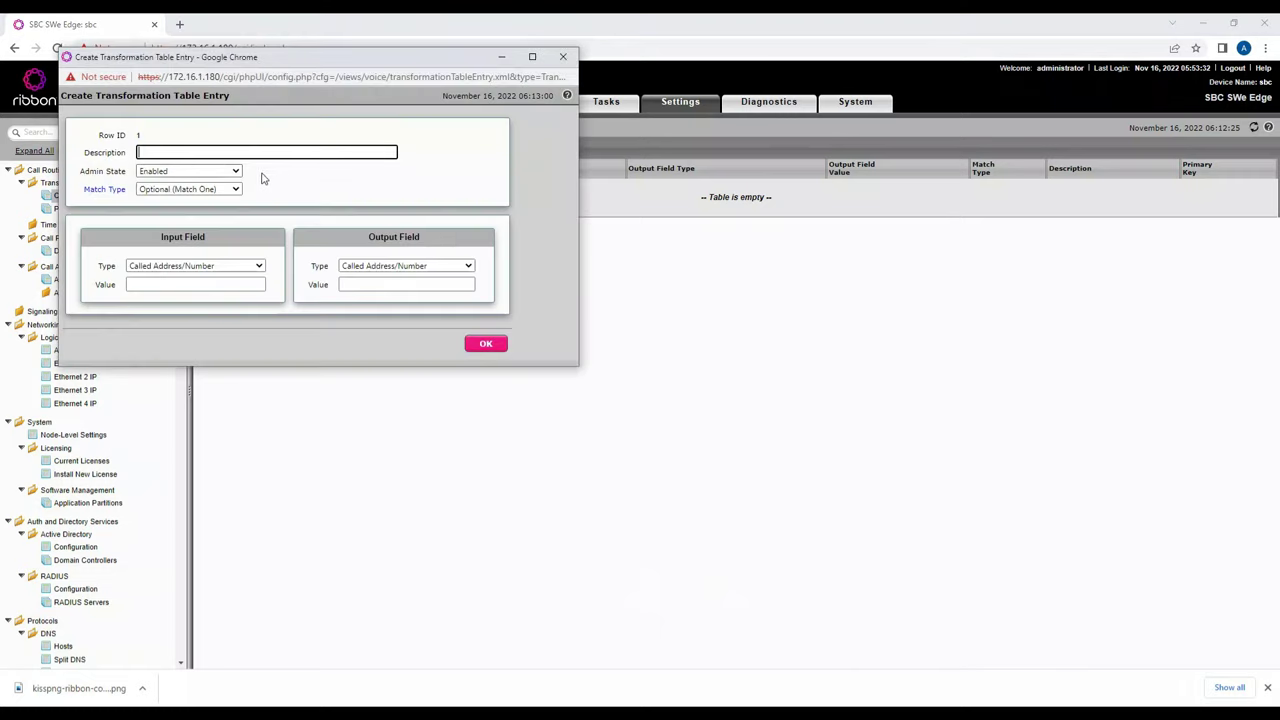
left_click(193, 283)
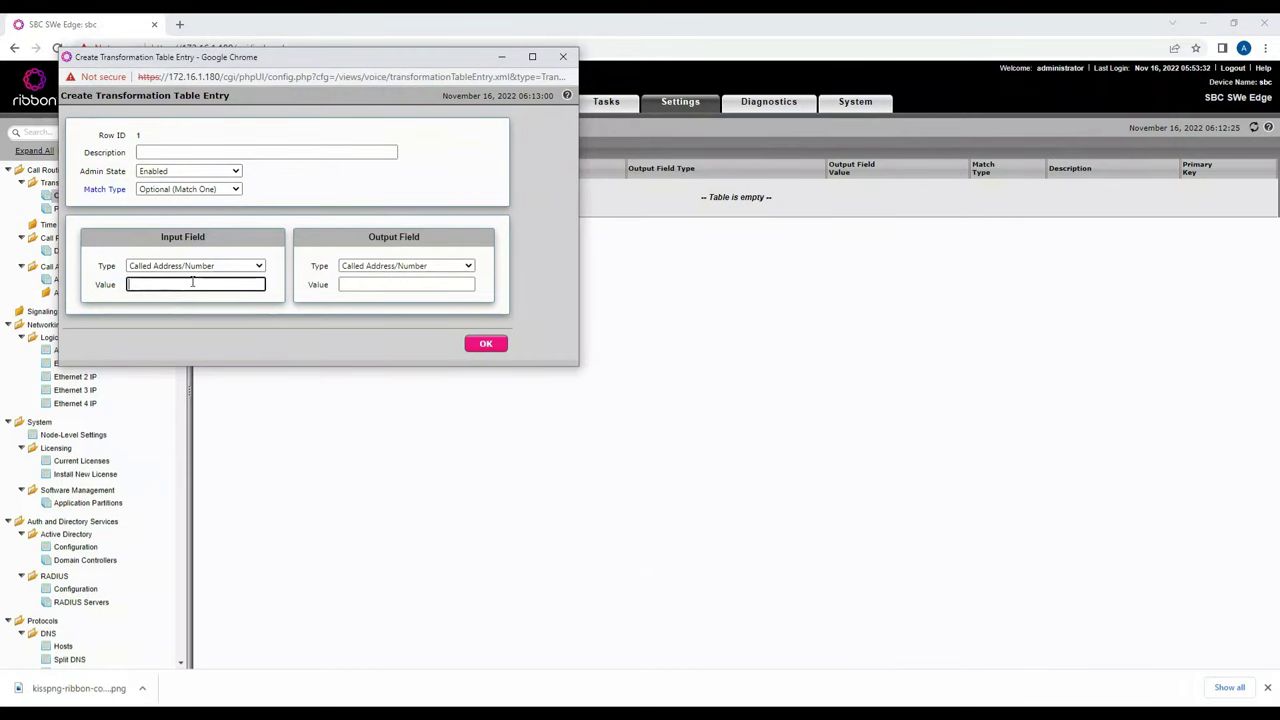
type("^3(\\d*)")
left_click(359, 284)
left_click(359, 284)
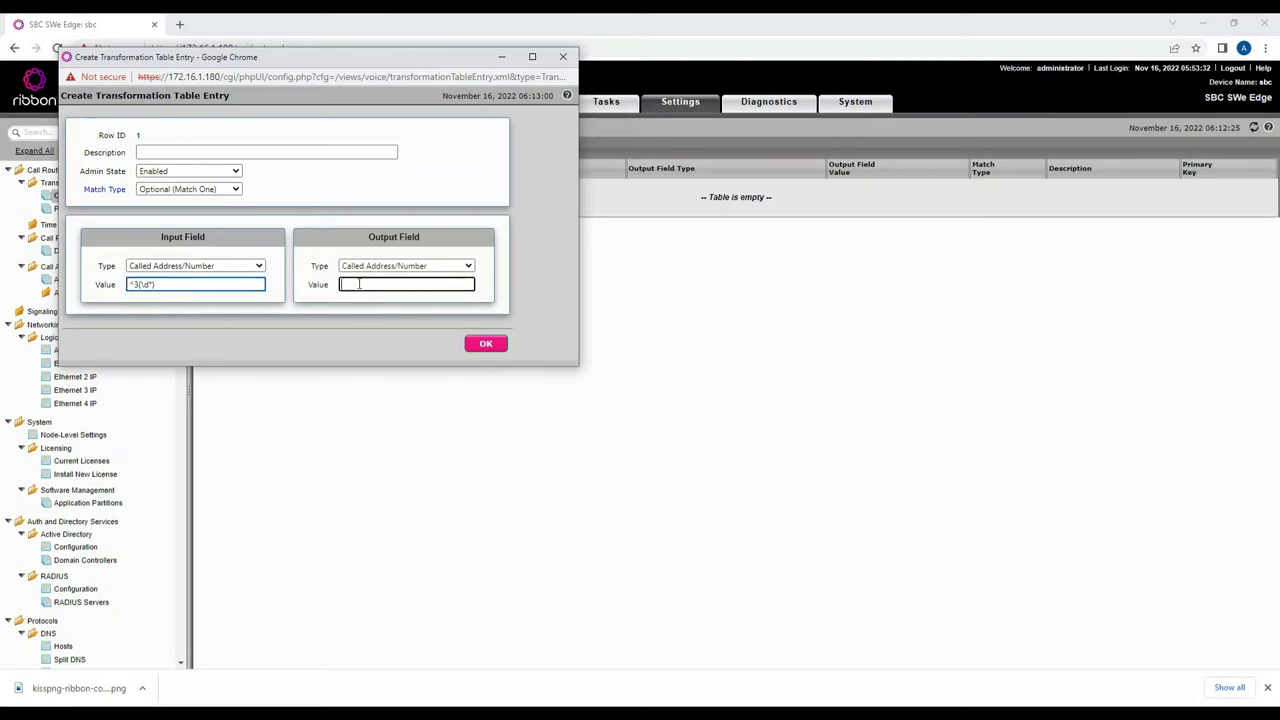
type("\\0")
left_click(484, 344)
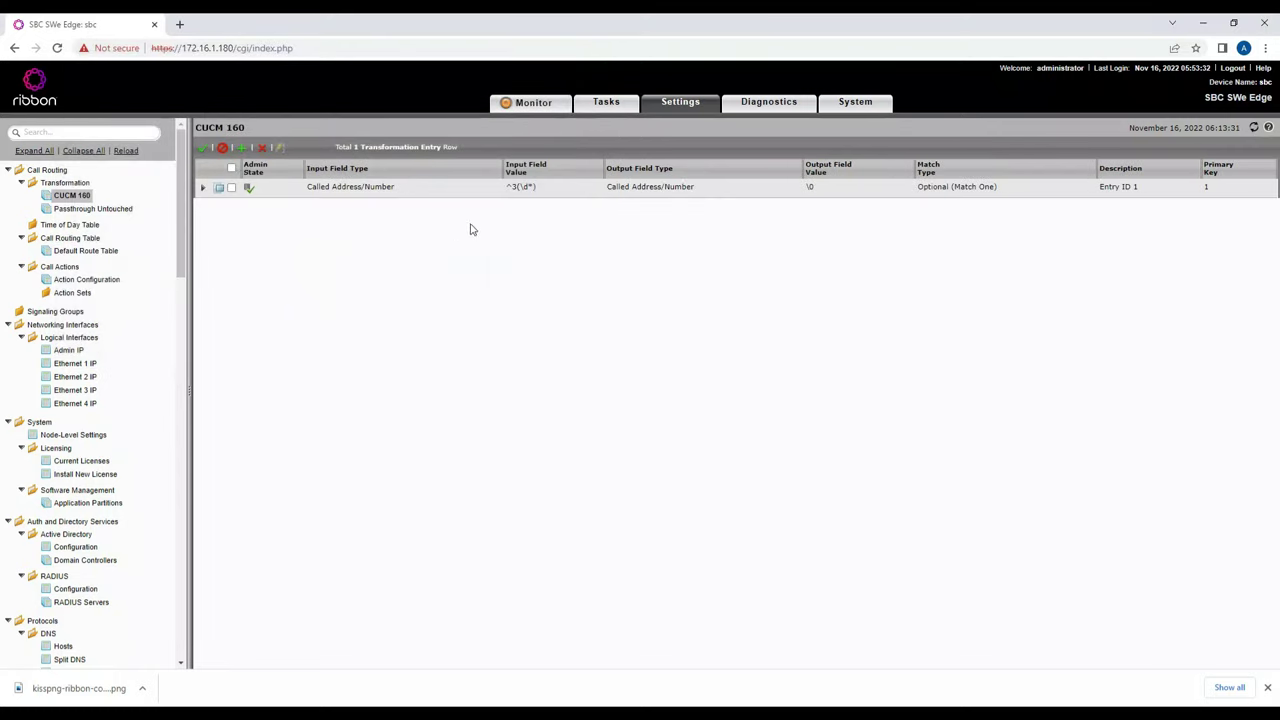
Create a new transformation table named 'CUCM 210'
left_click(66, 182)
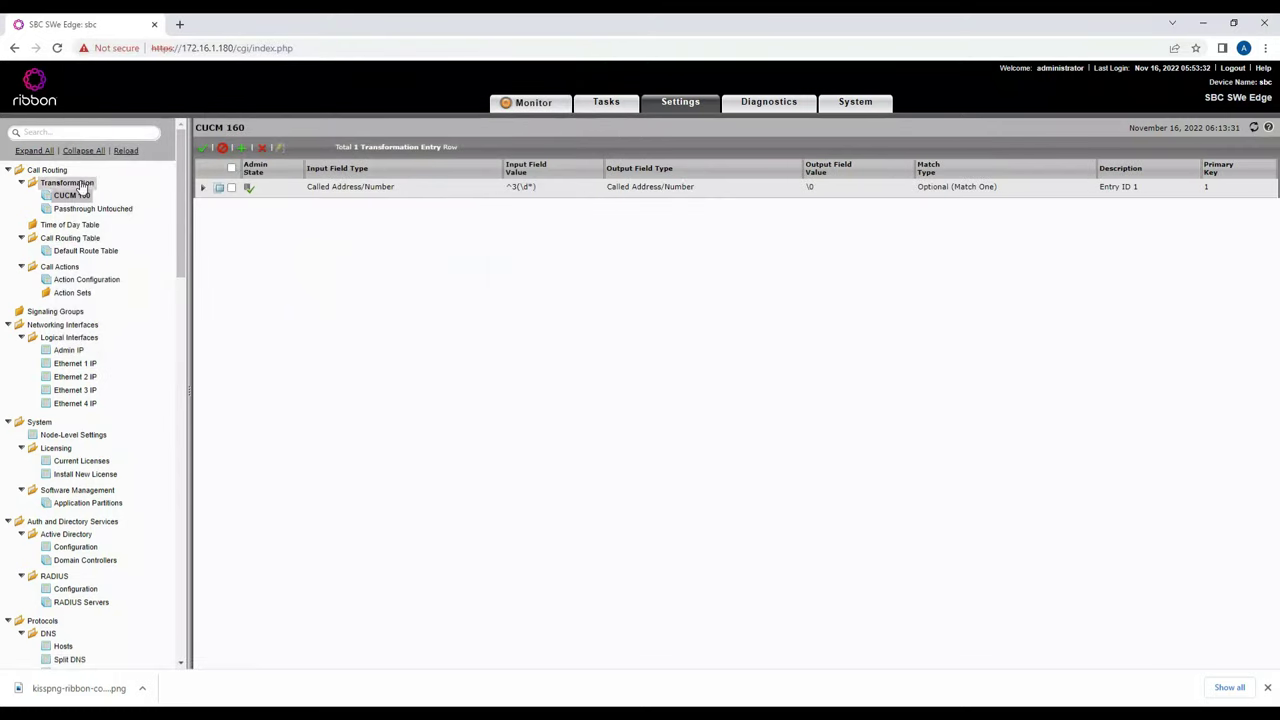
left_click(202, 147)
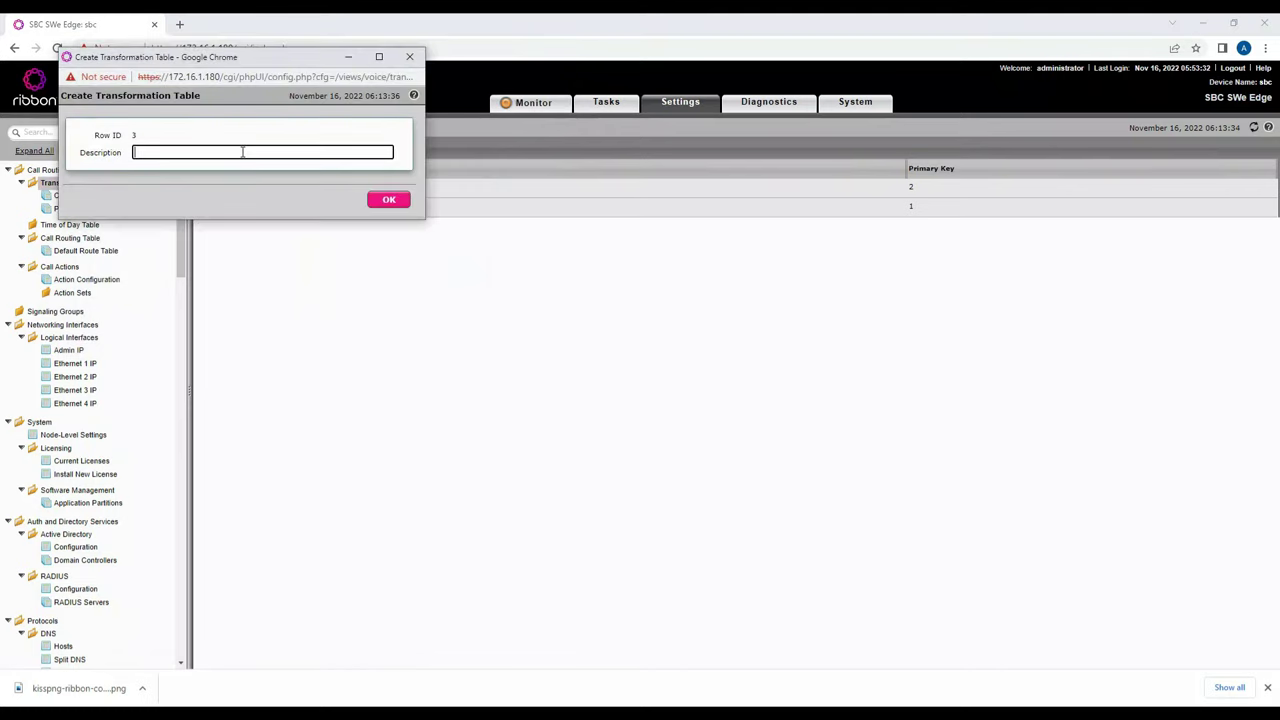
type("CUCM 210")
left_click(389, 199)
Add a CUCM 210 entry mapping called number input ^1(\d*) to output \0
left_click(72, 208)
left_click(242, 148)
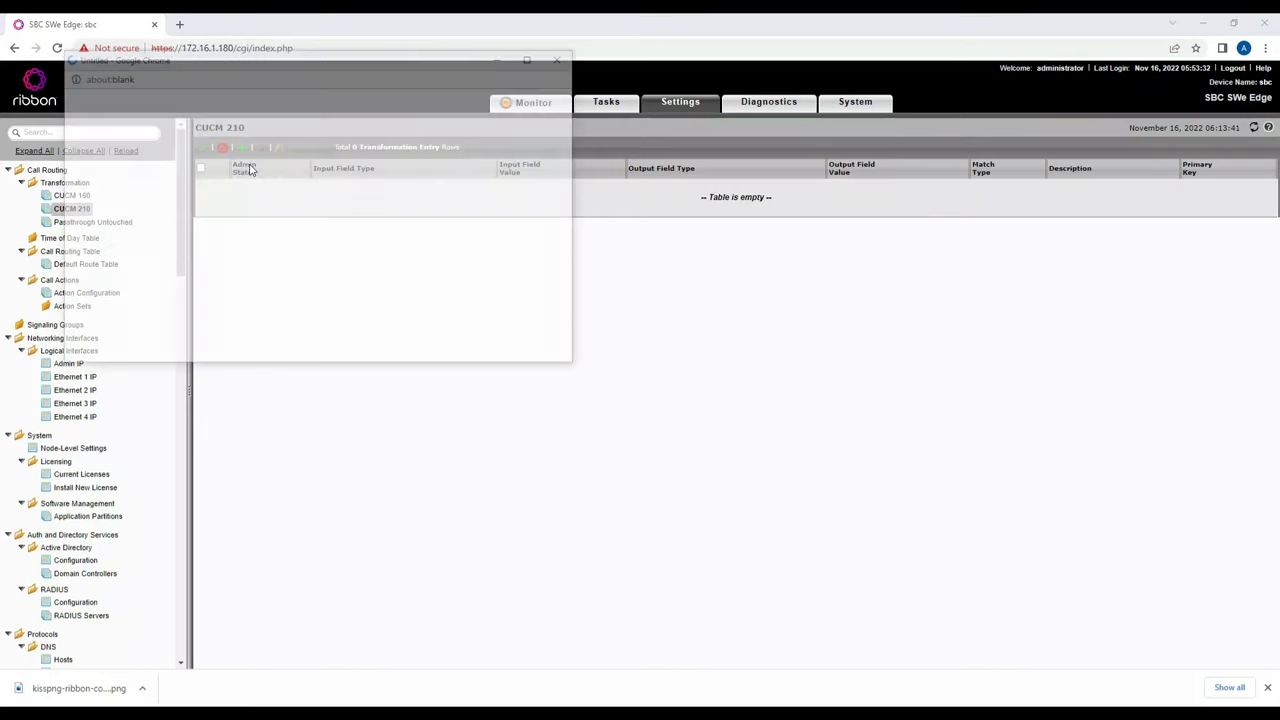
left_click(218, 284)
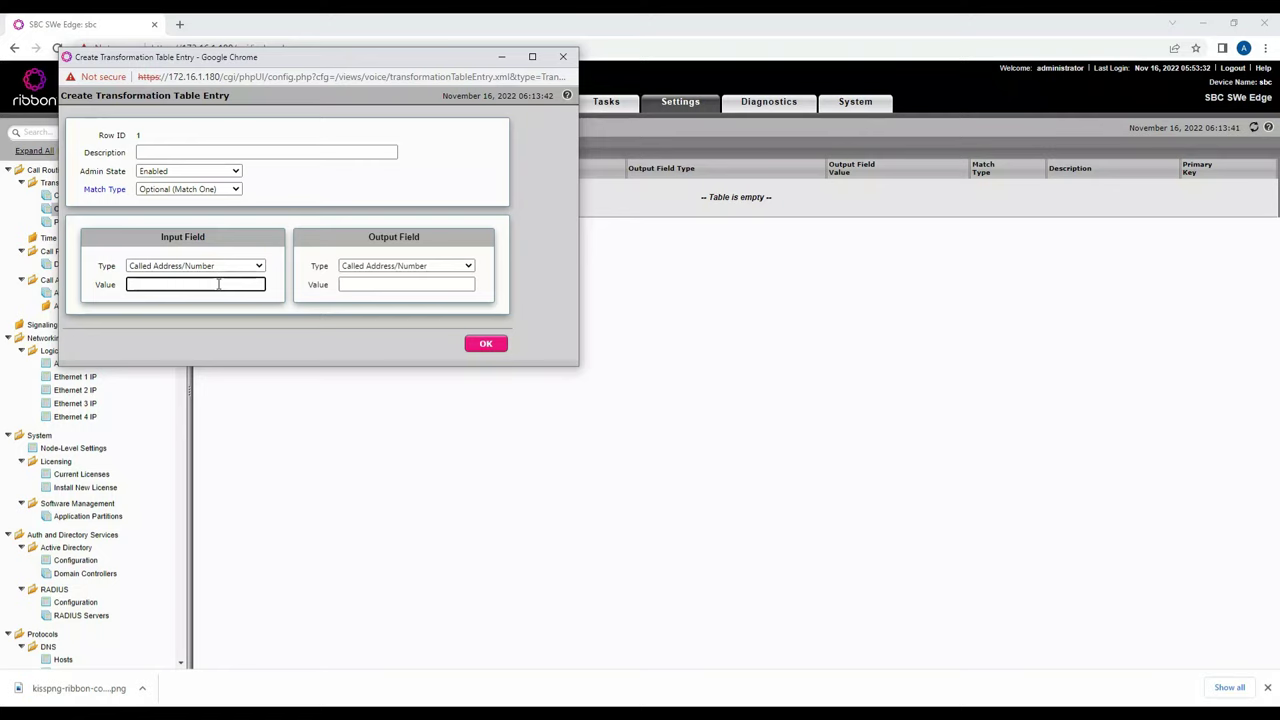
type("^1(\\d*)")
key("Tab")
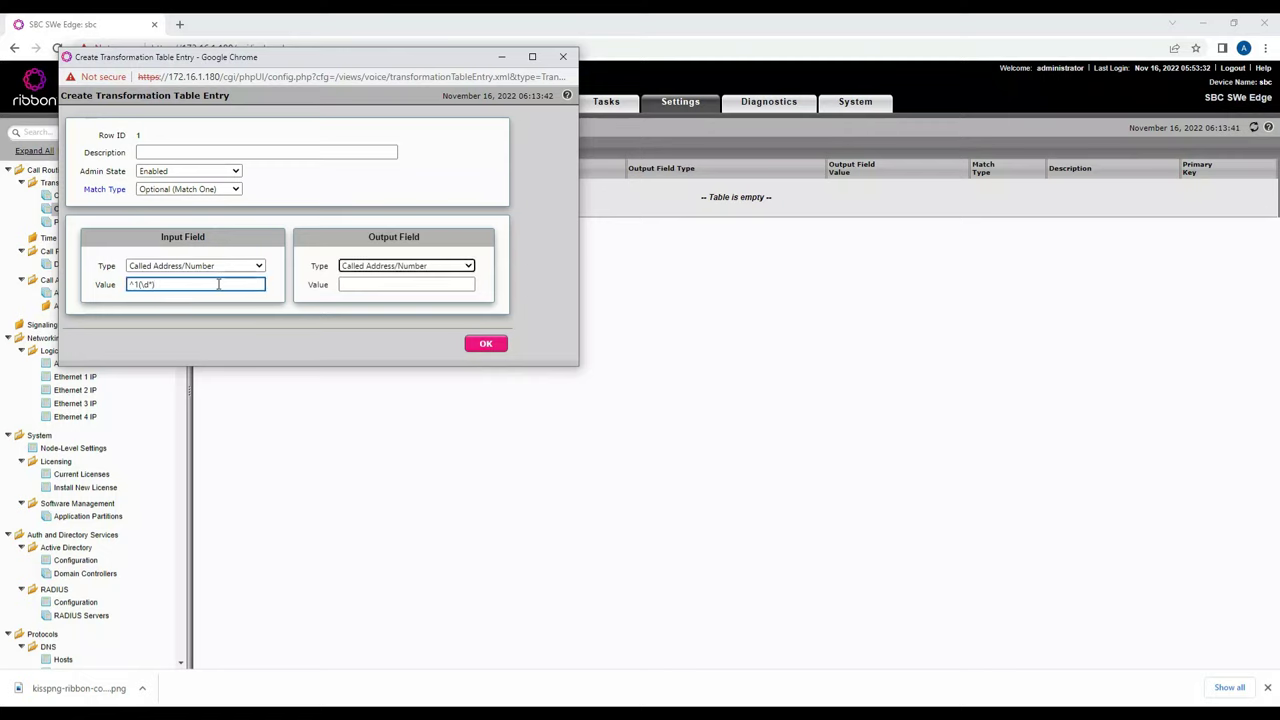
key("Tab")
type("\\0")
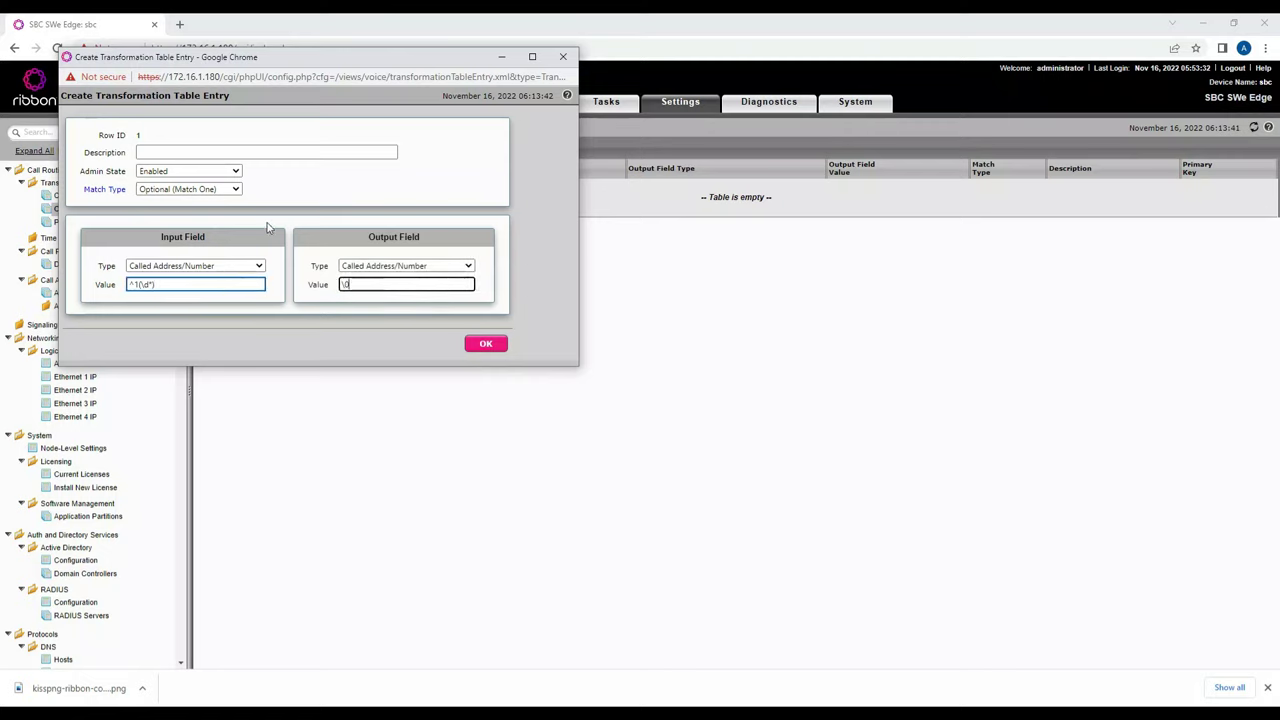
left_click(486, 344)
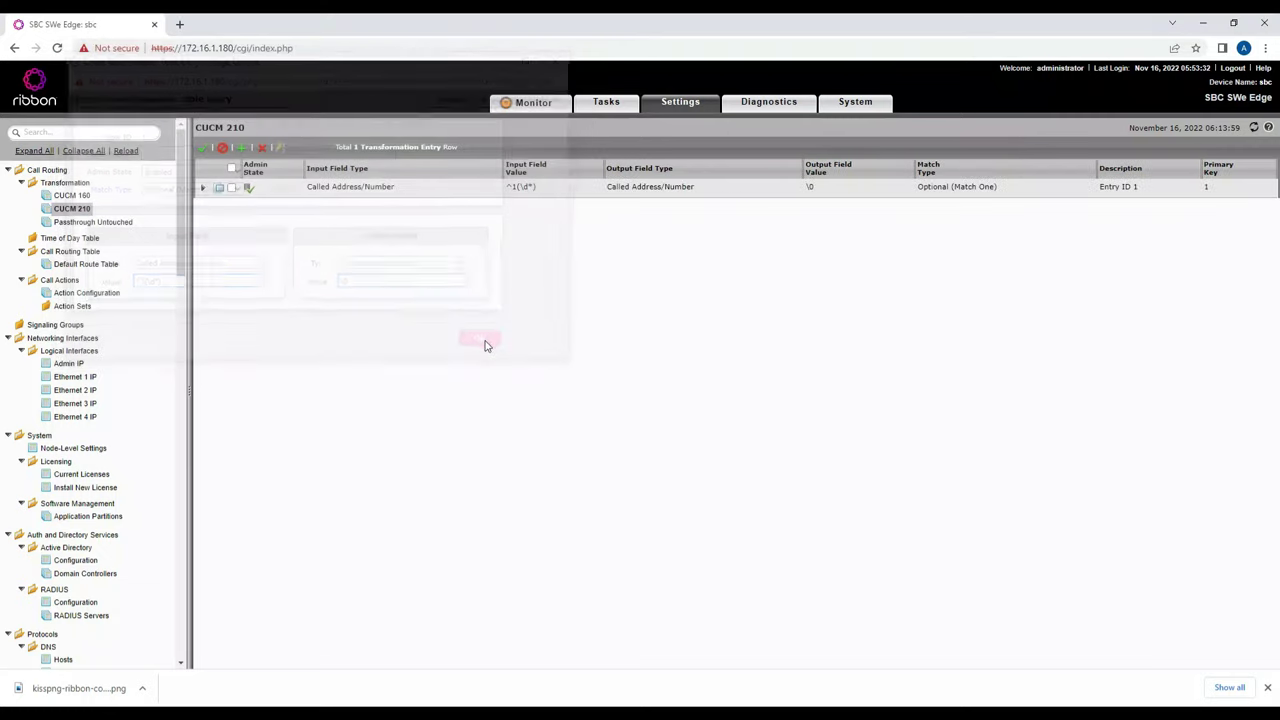
left_click(72, 196)
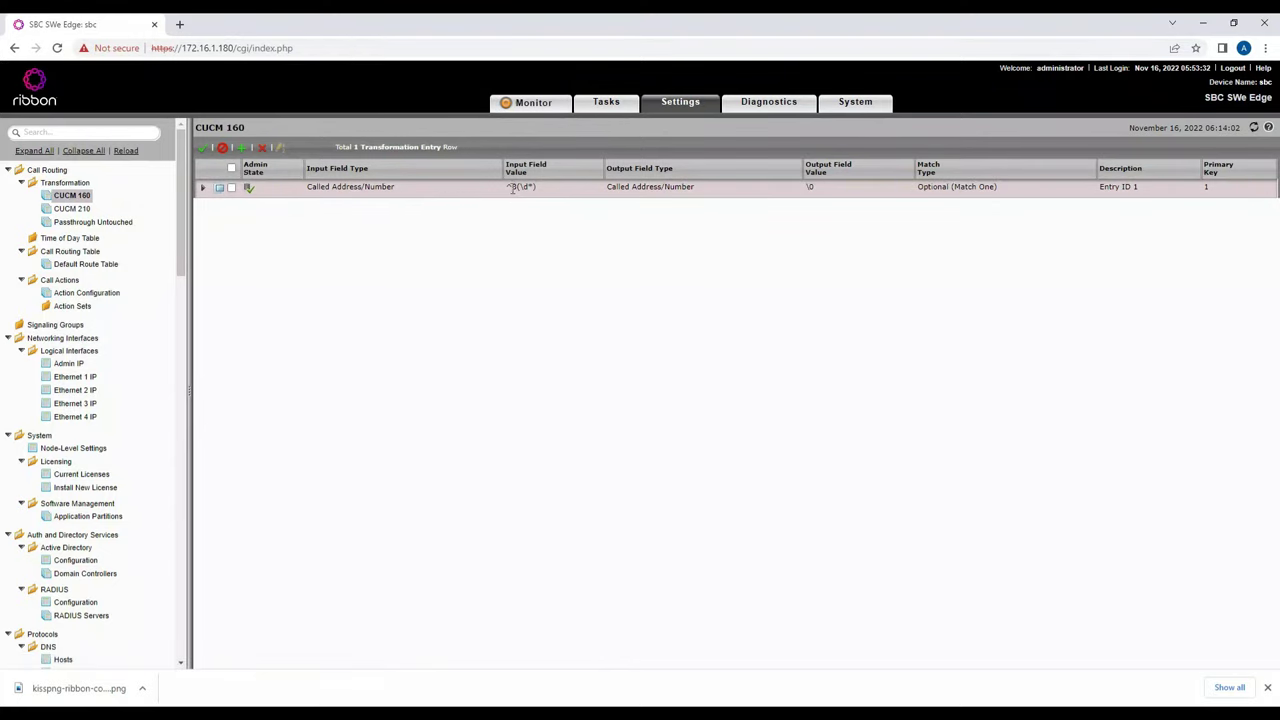
Compare the CUCM 160 and CUCM 210 input patterns, ^3(\d*) versus ^1(\d*)
left_click_drag(507, 188, 528, 190)
left_click(72, 209)
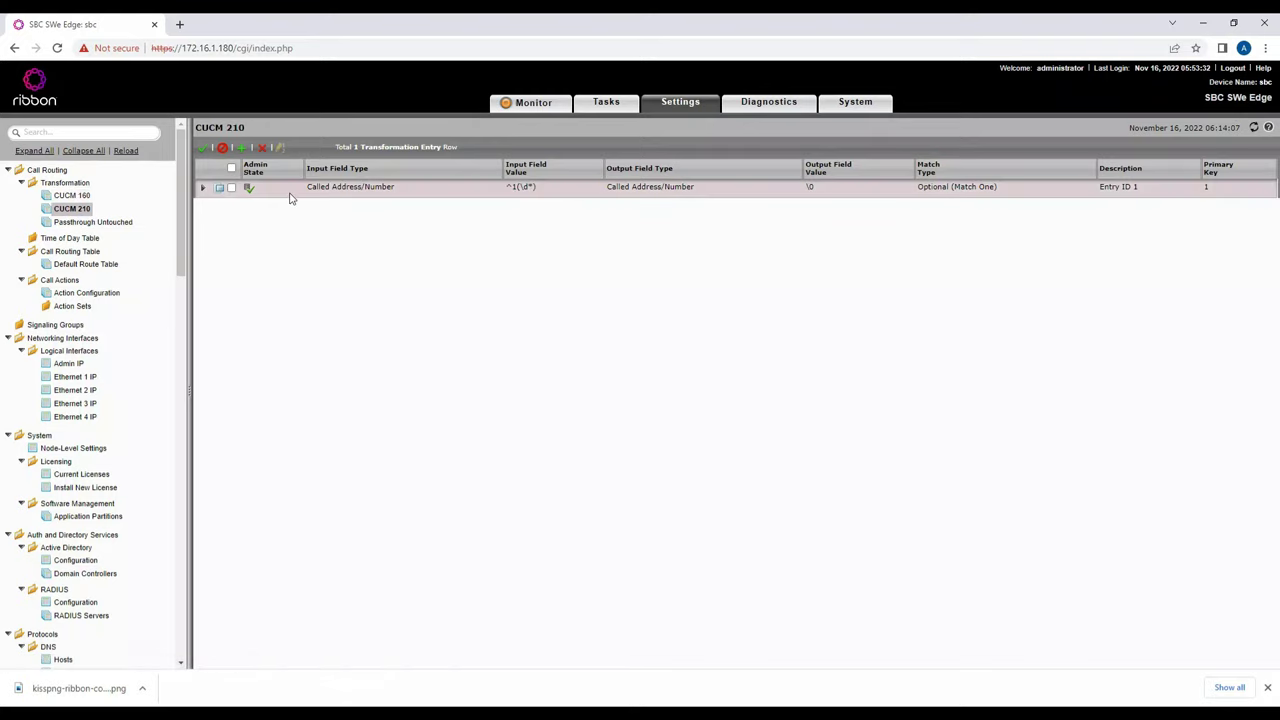
left_click_drag(506, 188, 536, 188)
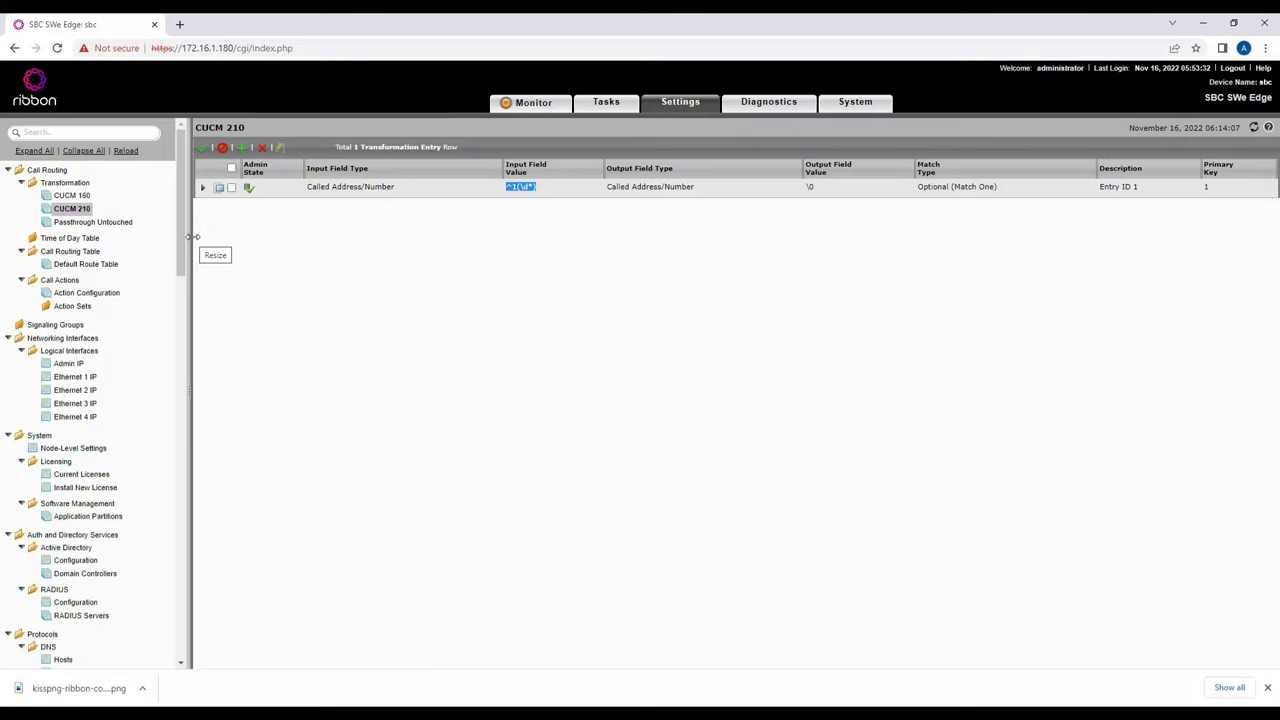
Go to the Call Routing Tables page and inspect the Default Route Table
left_click(88, 256)
left_click(203, 188)
left_click(203, 188)
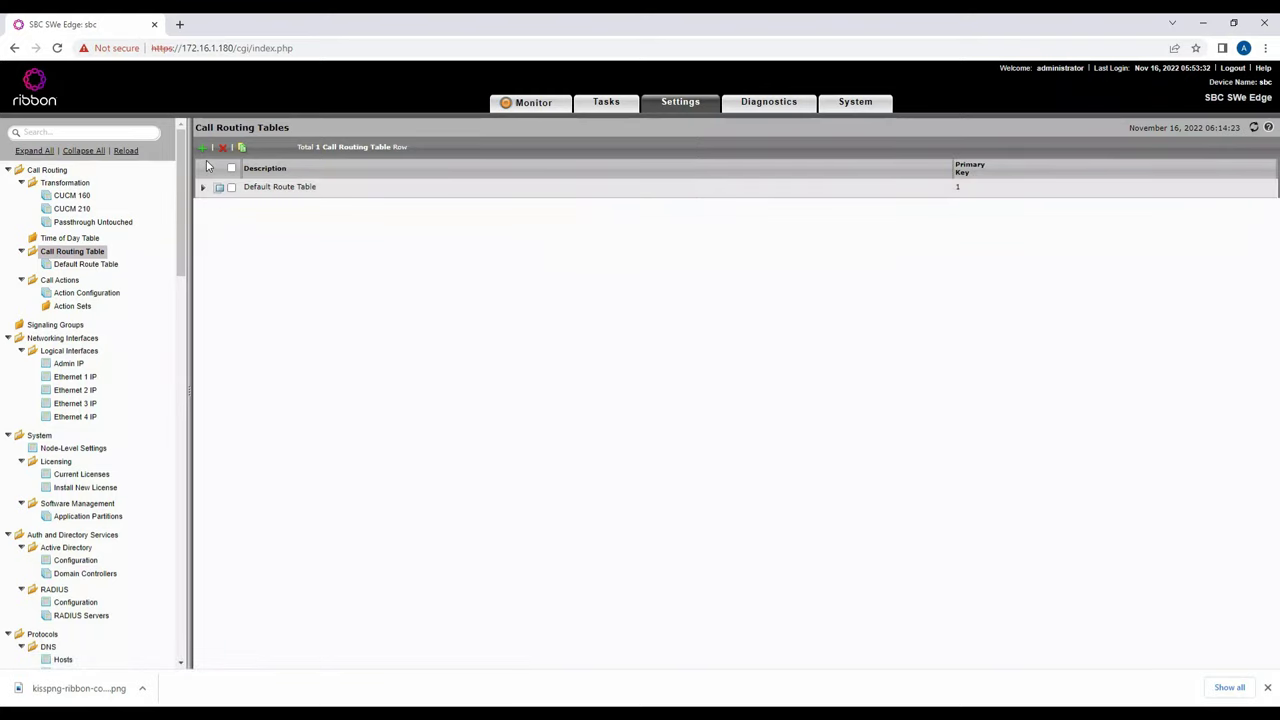
Start a new SIP signaling group named 'CUCM 210' using the Default Route Table
left_click(70, 330)
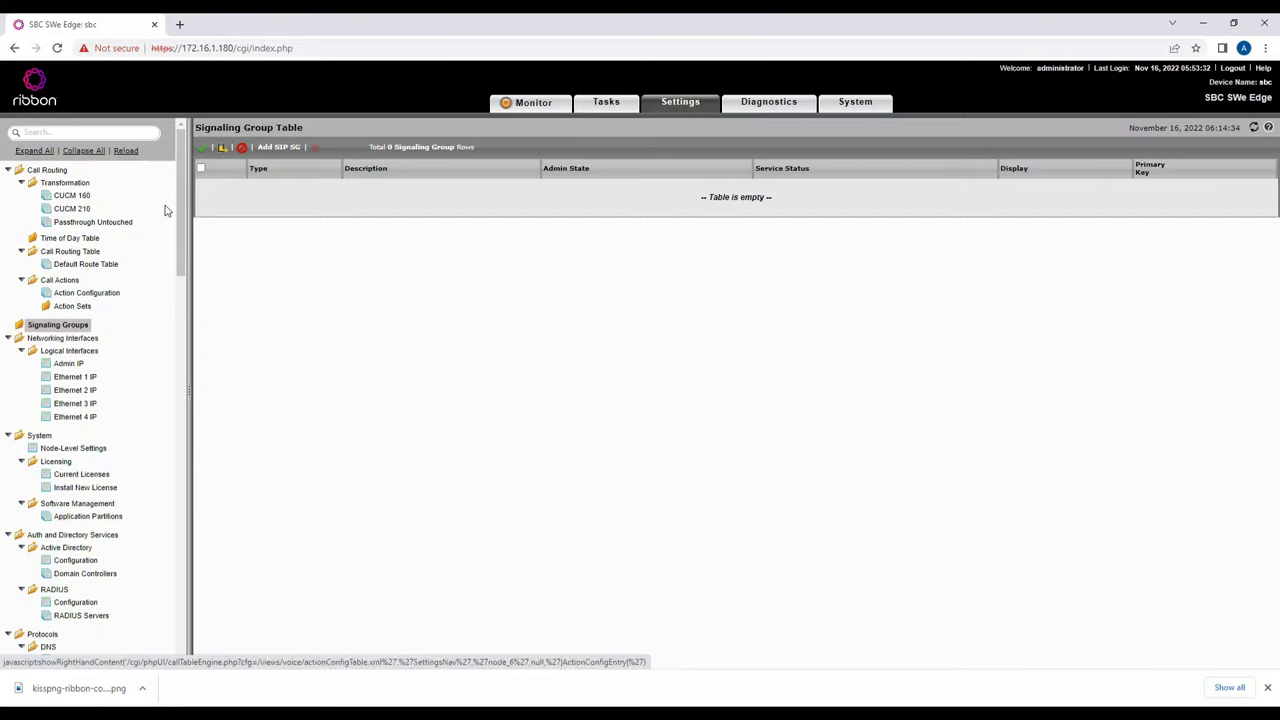
left_click(279, 148)
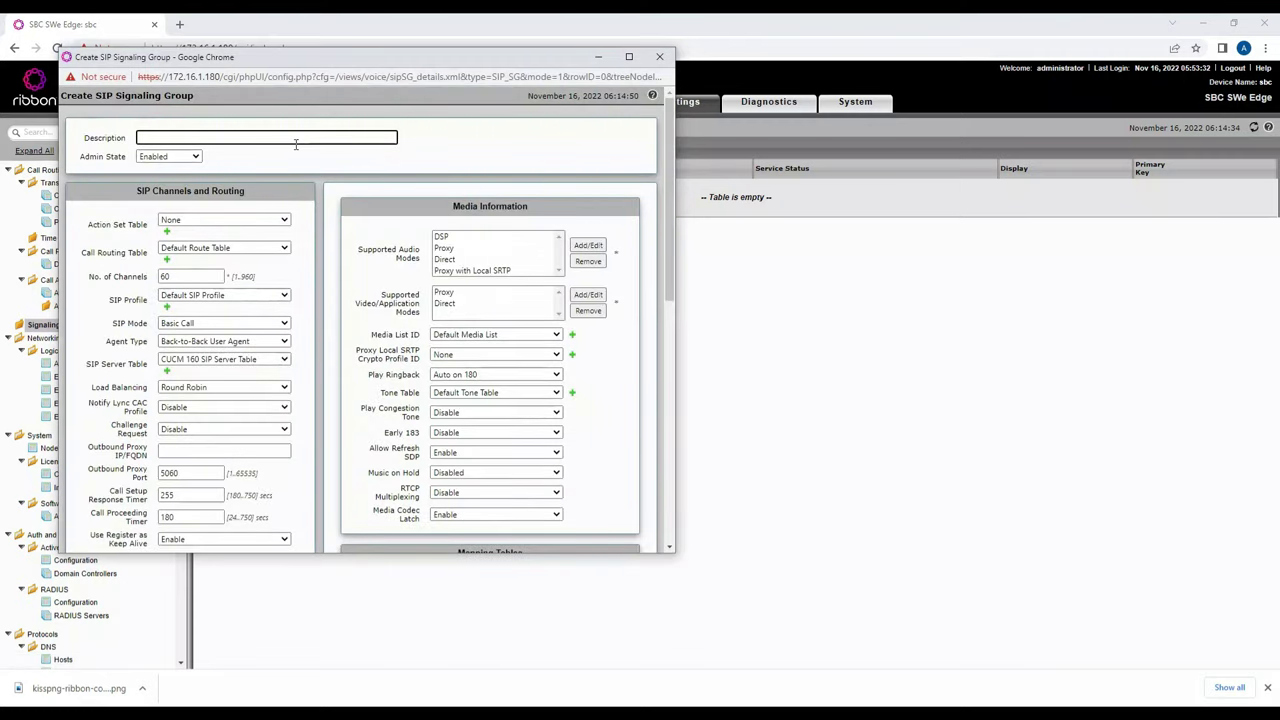
type("CUCM 210")
left_click(205, 248)
left_click(205, 248)
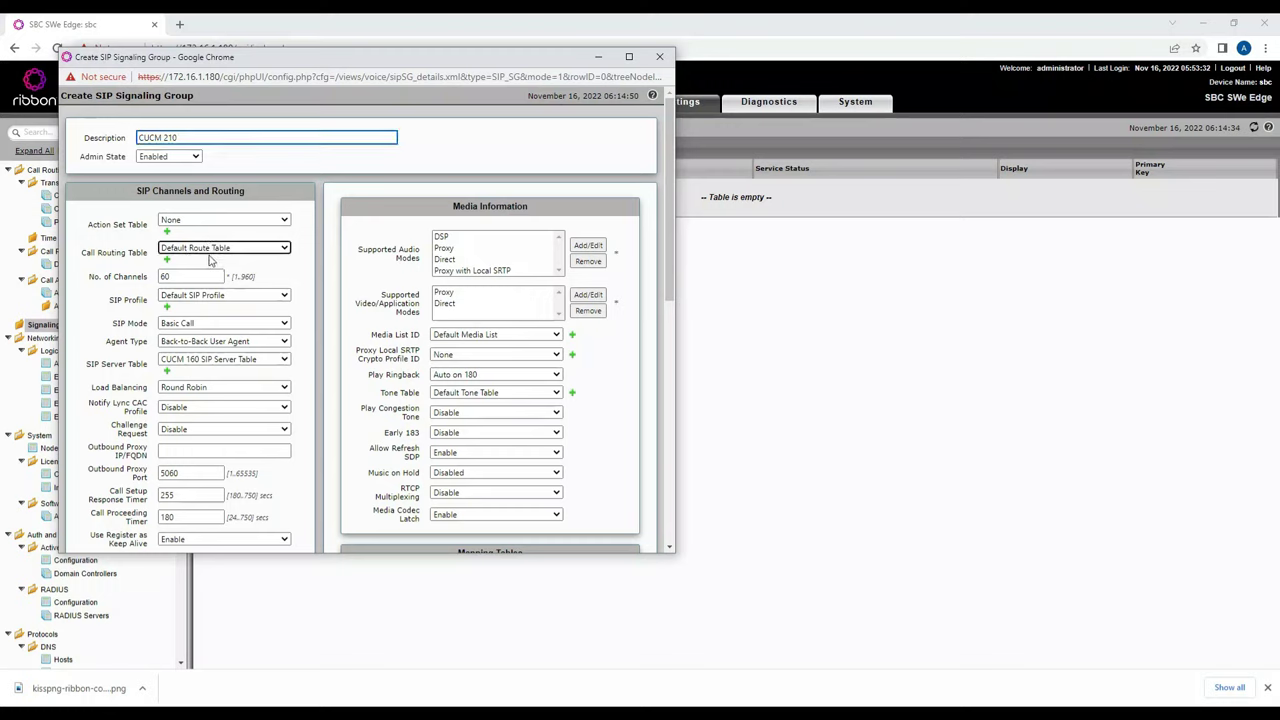
Set 5 channels, CUCM SIP Profile and the CUCM 210 SIP Server Table
left_click_drag(208, 276, 157, 282)
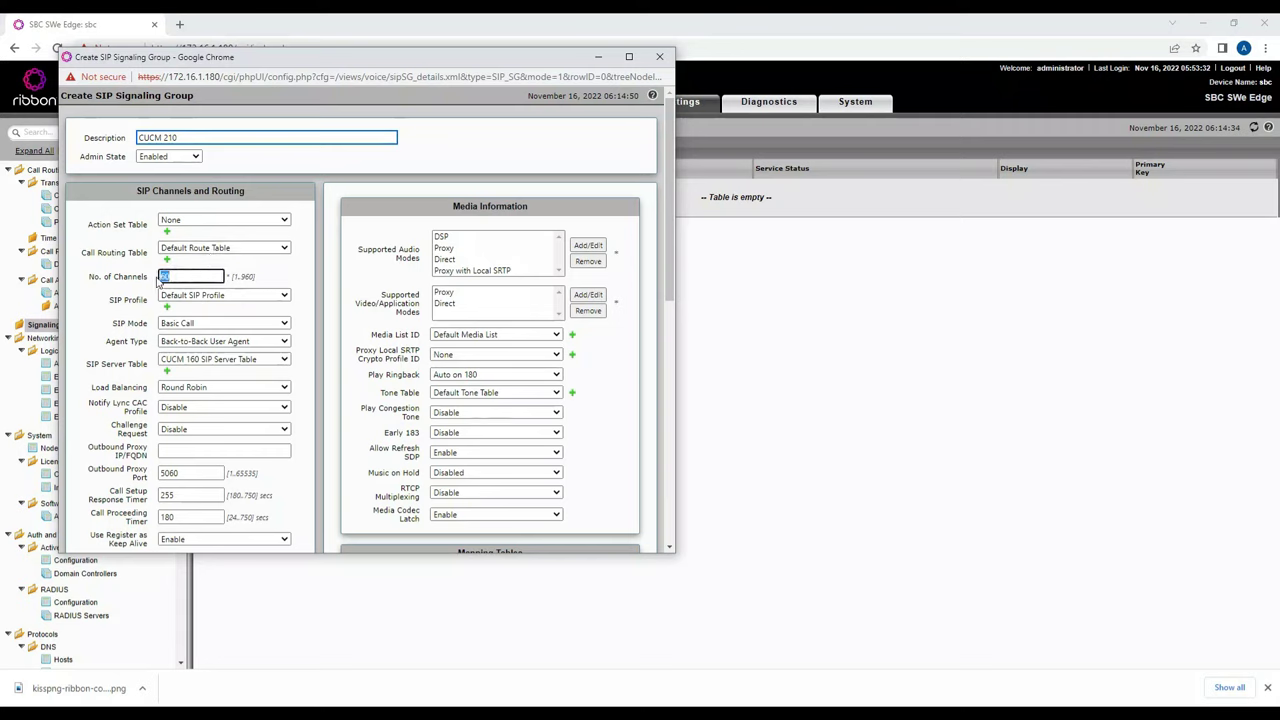
type("5")
left_click(201, 295)
left_click(201, 320)
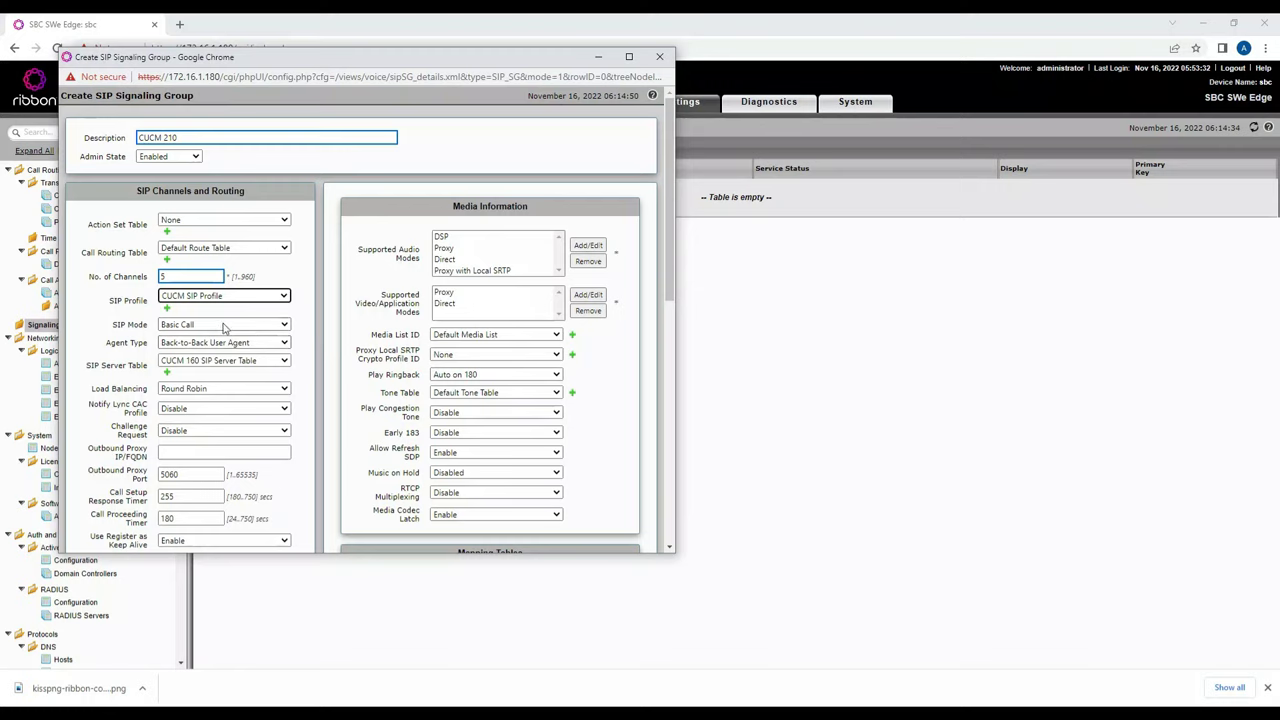
left_click(230, 362)
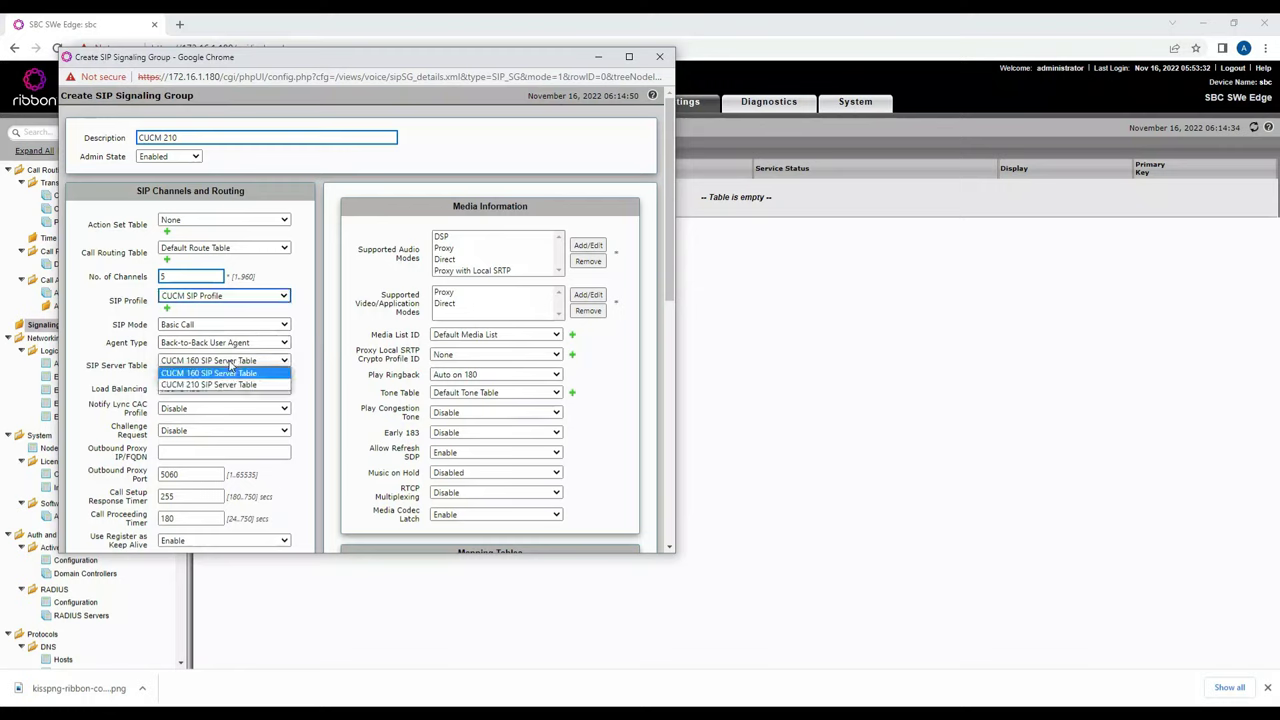
left_click(234, 385)
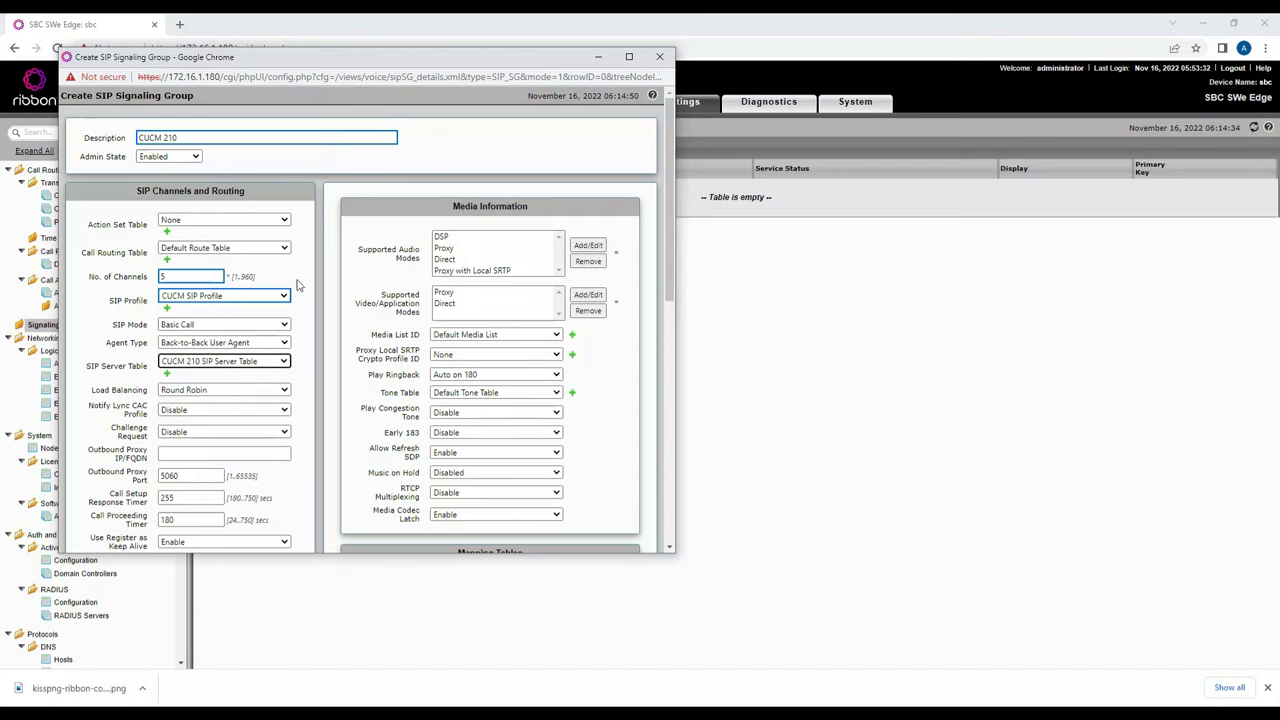
scroll(255, 375, "down", 1)
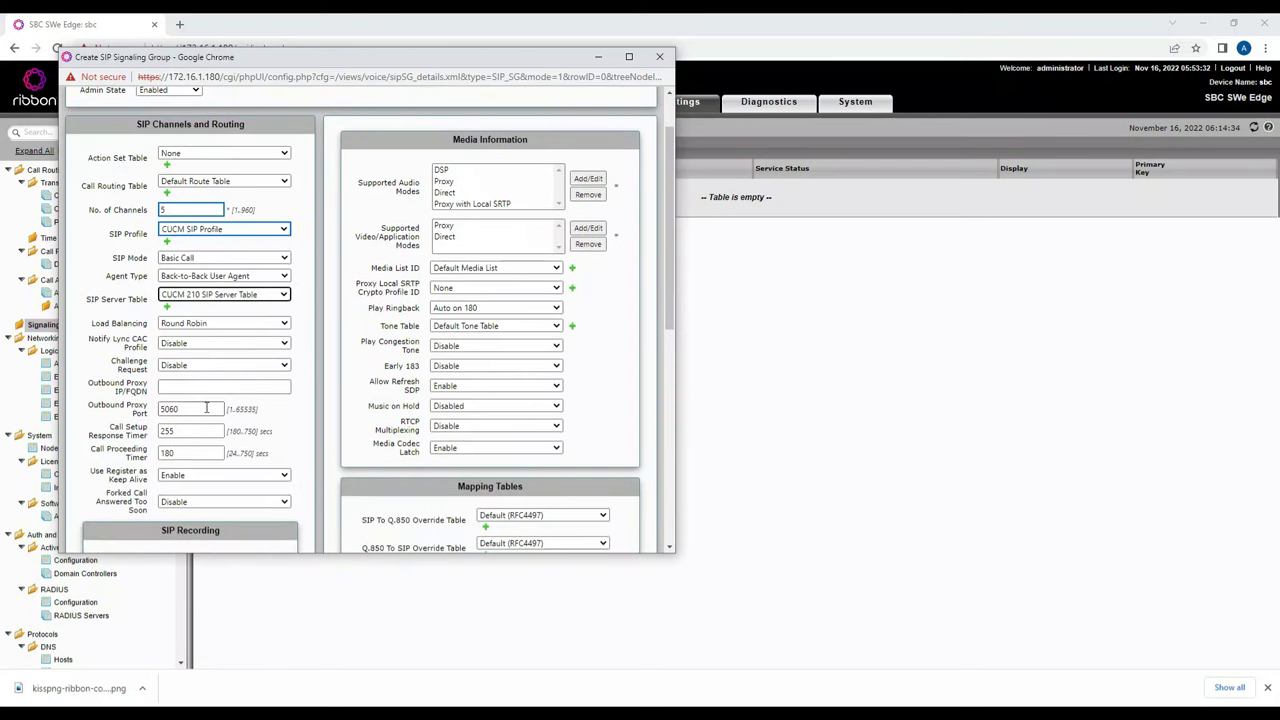
Clear the outbound proxy port and turn off register as keep-alive
double_click(170, 408)
key("BackSpace")
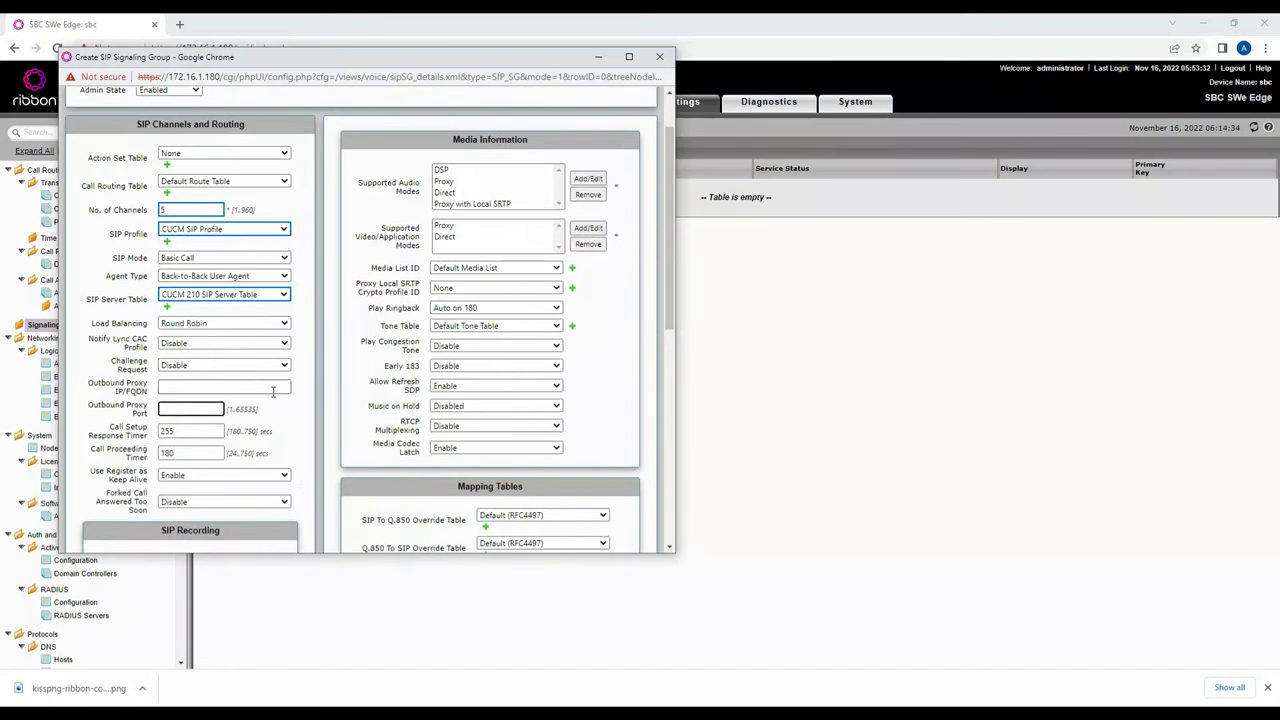
scroll(273, 392, "down", 2)
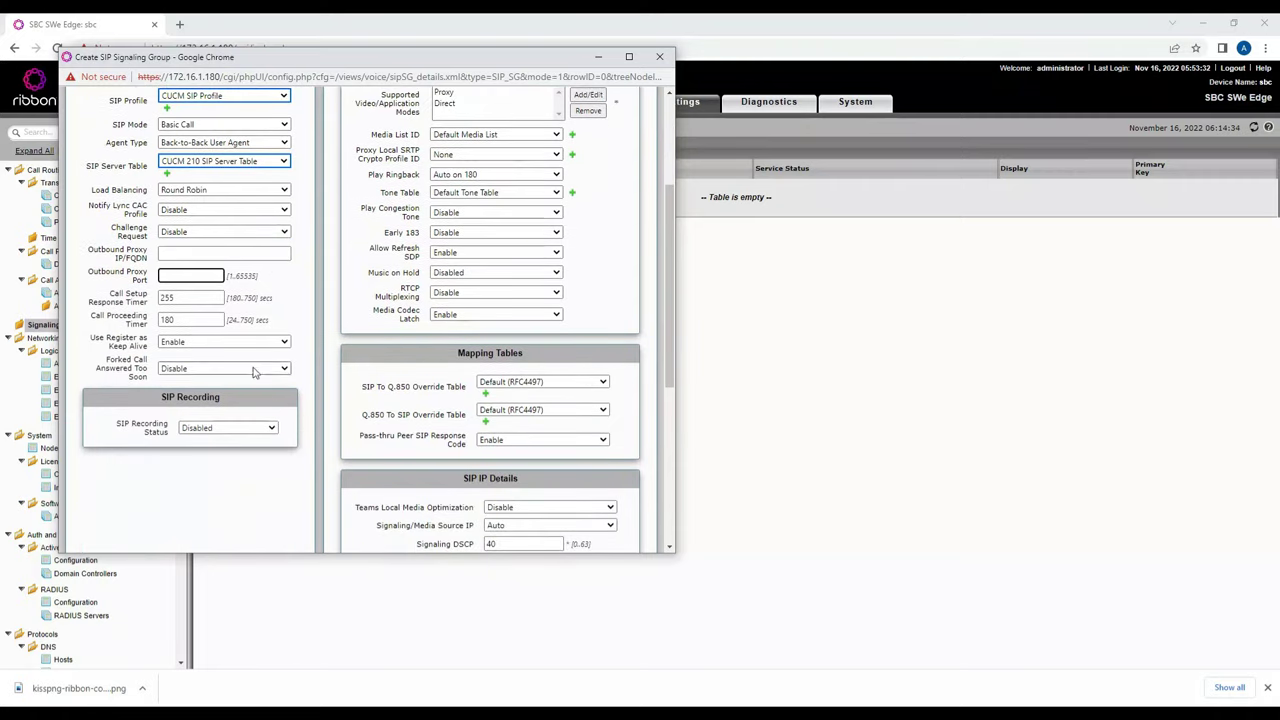
left_click(237, 345)
left_click(240, 365)
left_click(242, 368)
left_click(284, 363)
scroll(296, 364, "down", 5)
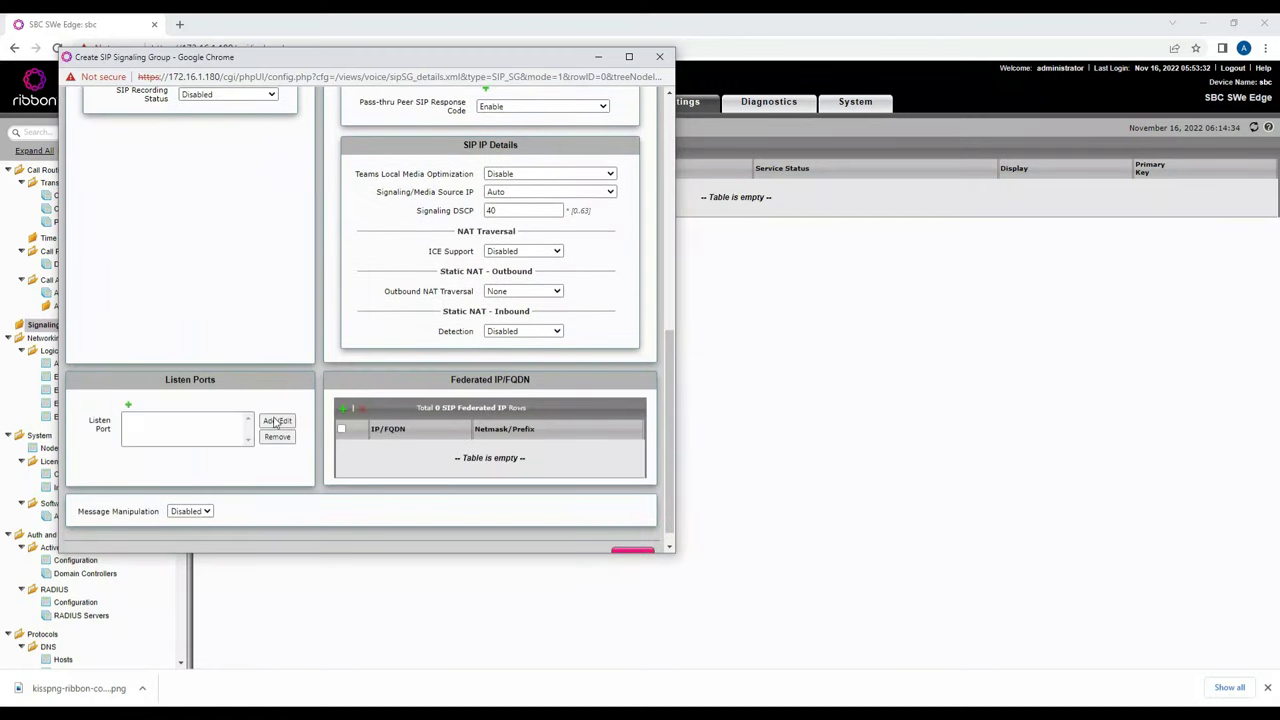
scroll(276, 422, "down", 1)
Add UDP-5060 as the signaling group's listen port
left_click(278, 401)
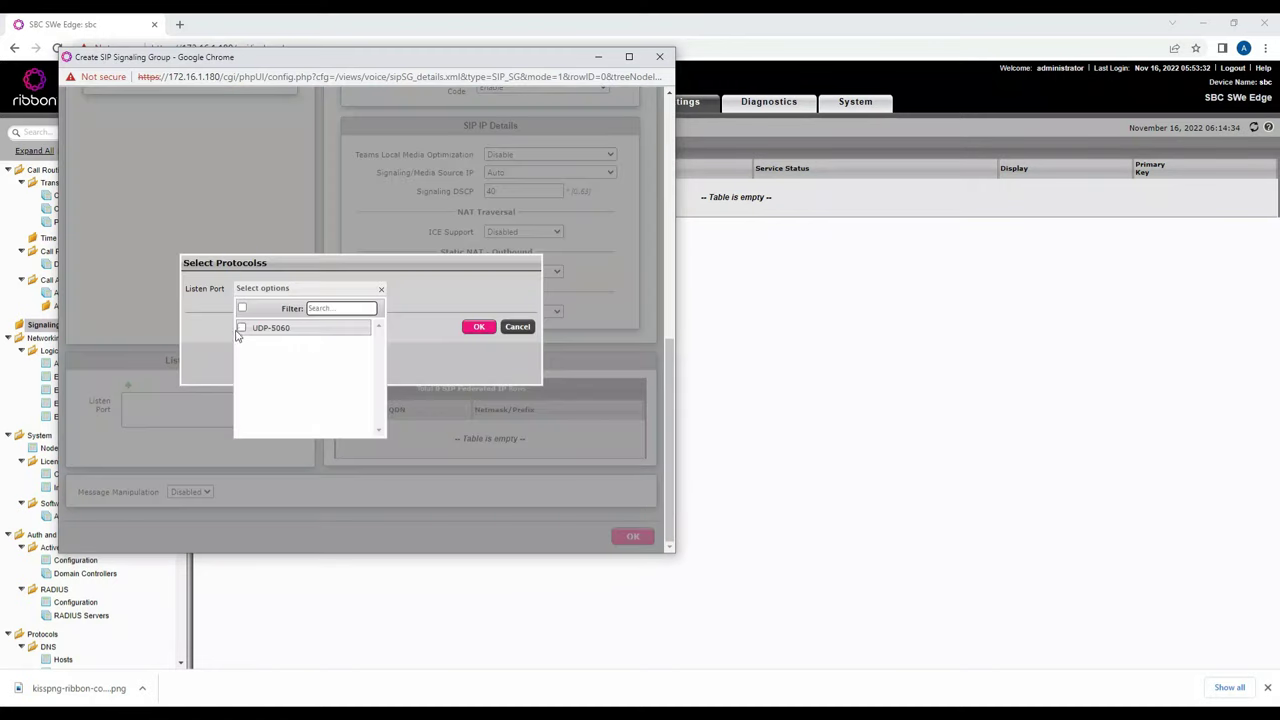
left_click(241, 328)
left_click(479, 327)
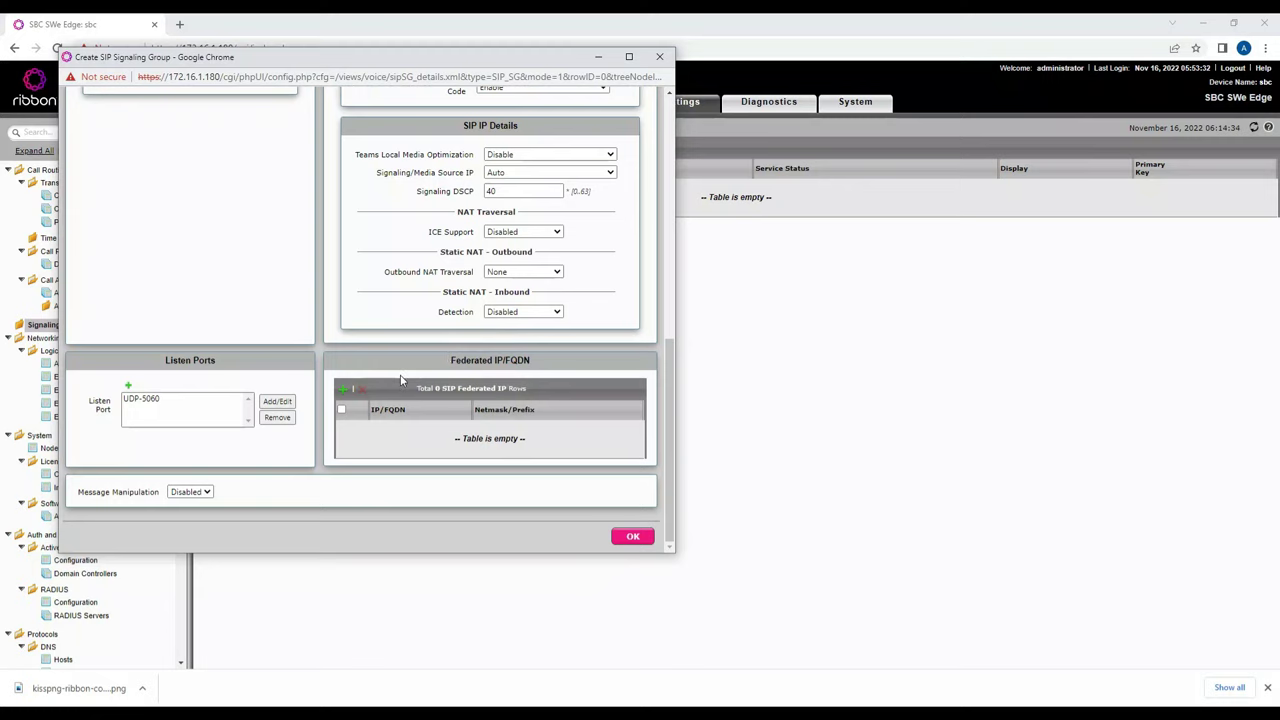
scroll(400, 380, "up", 1)
scroll(400, 380, "down", 1)
Add federated IP 172.16.0.210 with netmask 255.255.255.255
left_click(343, 390)
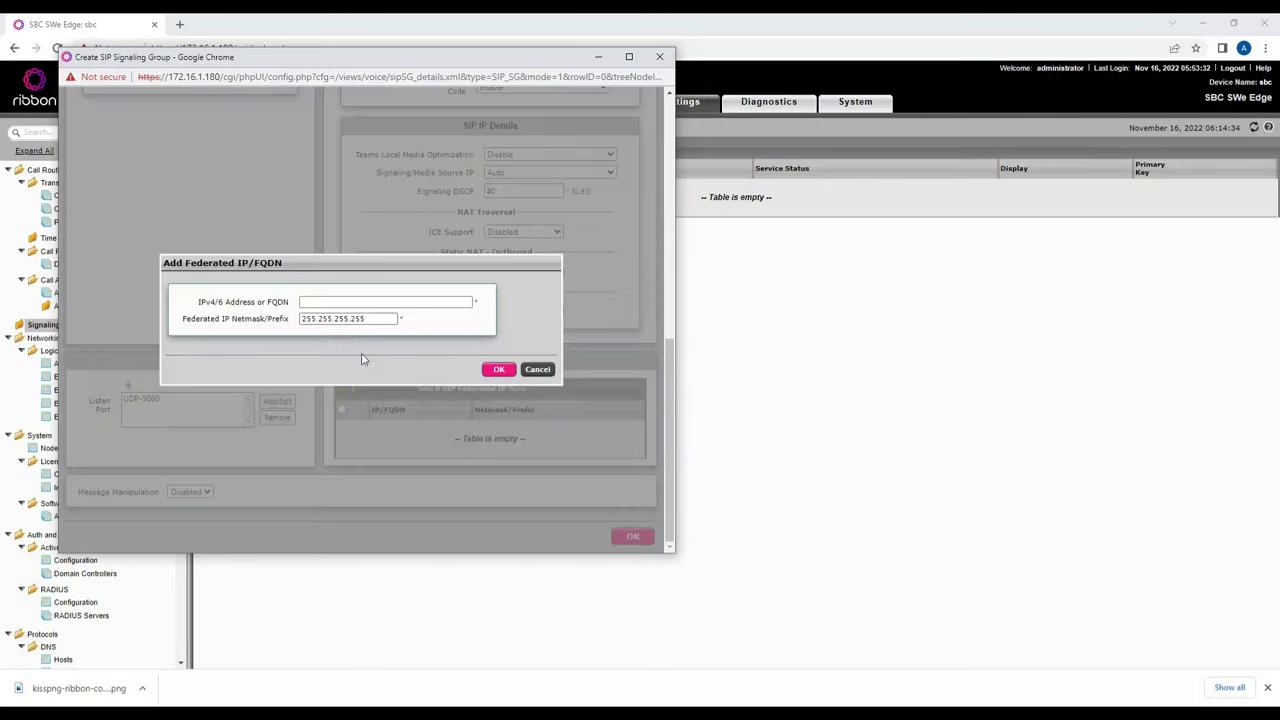
left_click(358, 302)
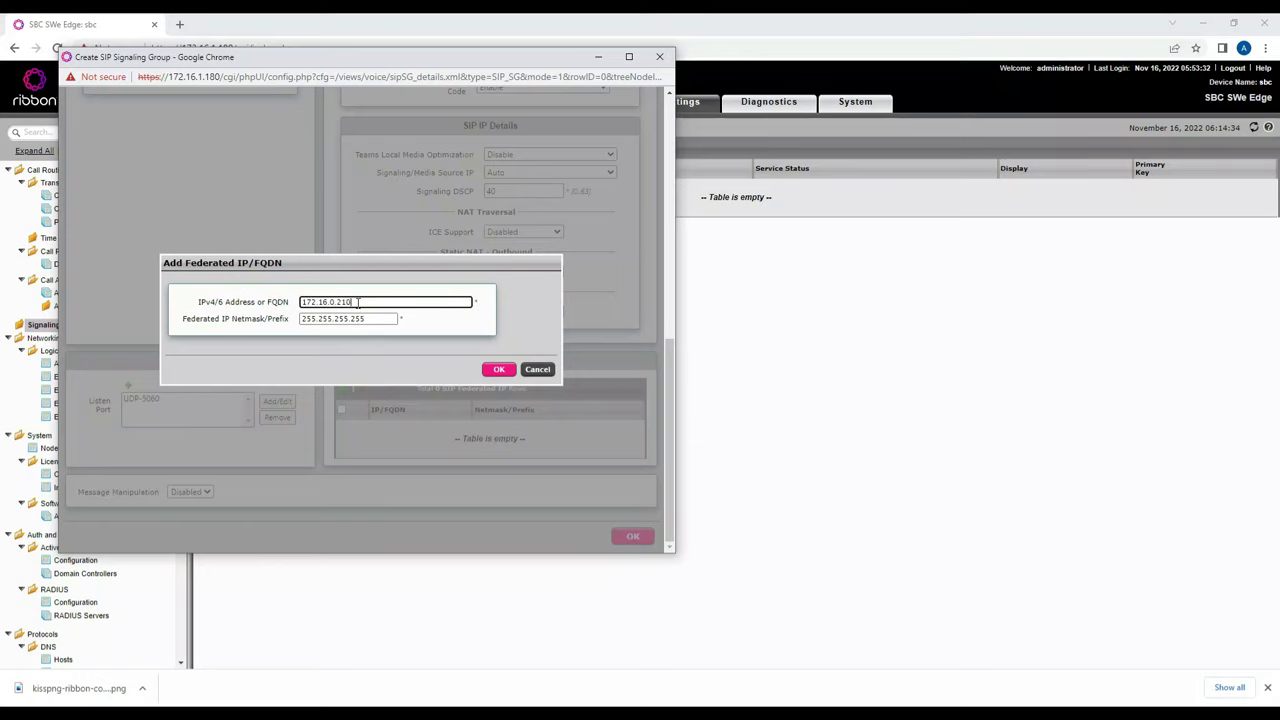
left_click(499, 369)
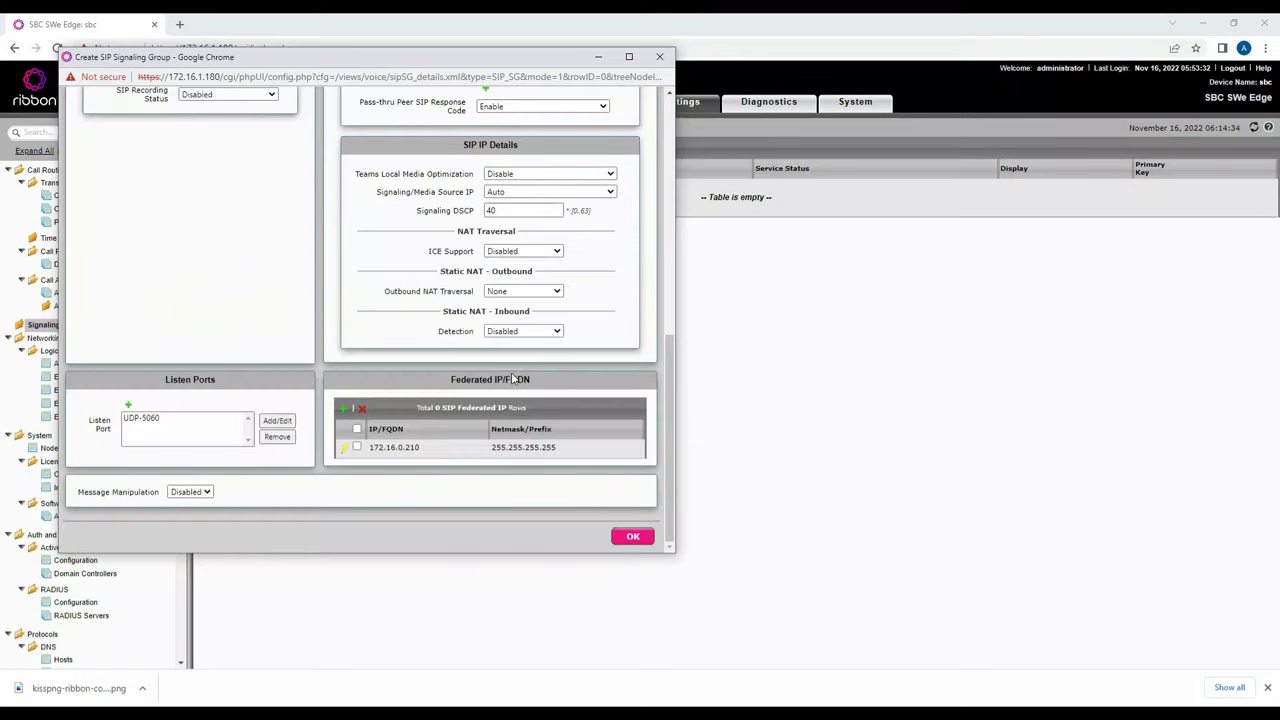
scroll(512, 378, "up", 3)
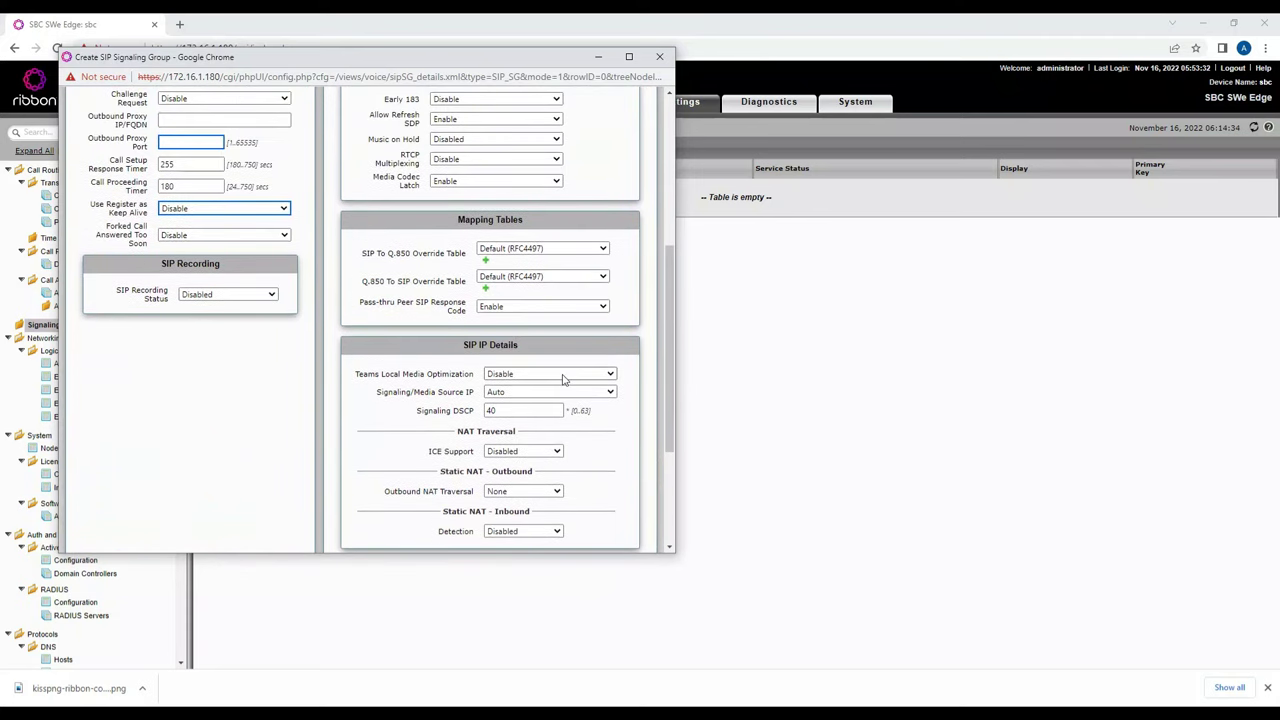
Set Signaling/Media Source IP to Ethernet 1 IP and Media List to CUCM Media List
left_click(506, 398)
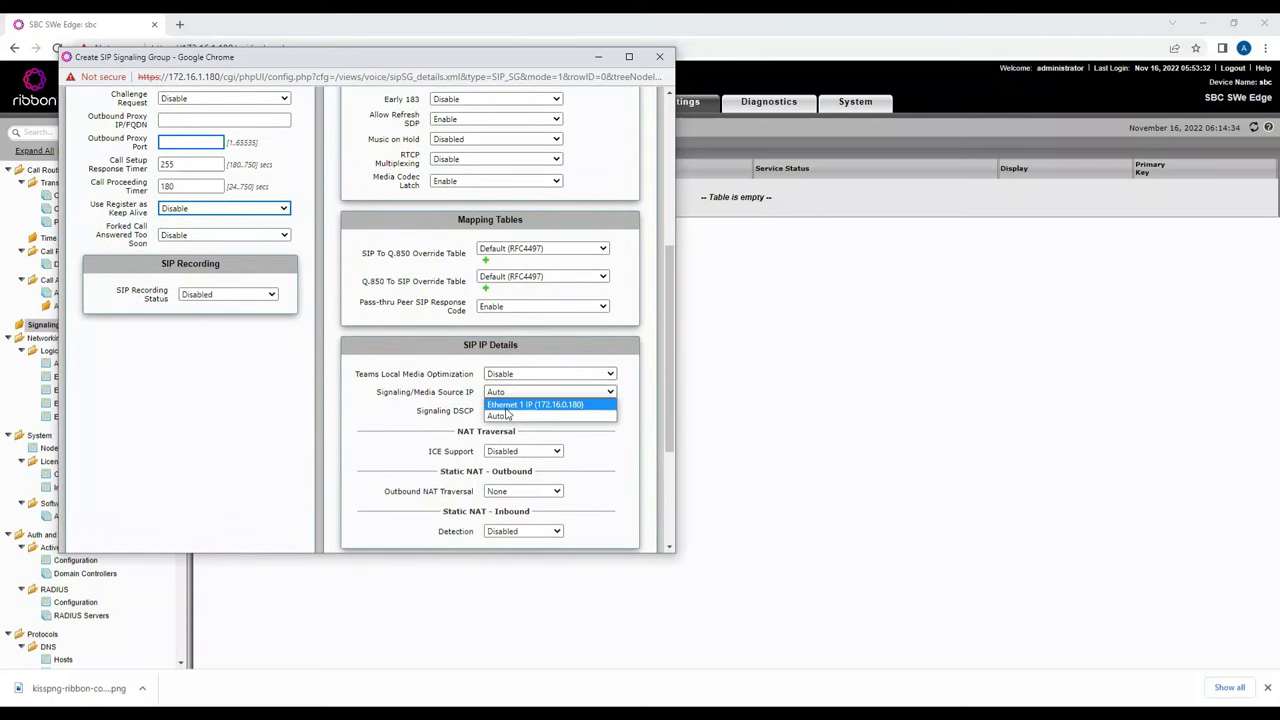
left_click(507, 405)
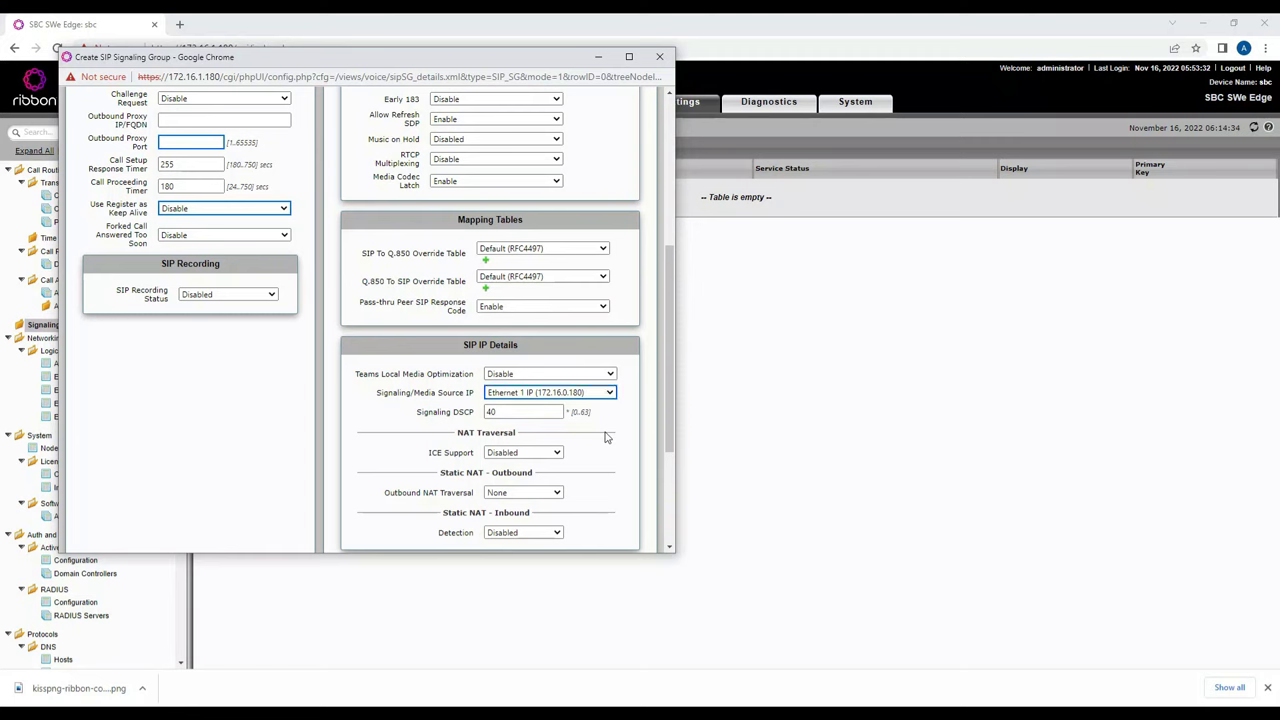
scroll(595, 403, "up", 3)
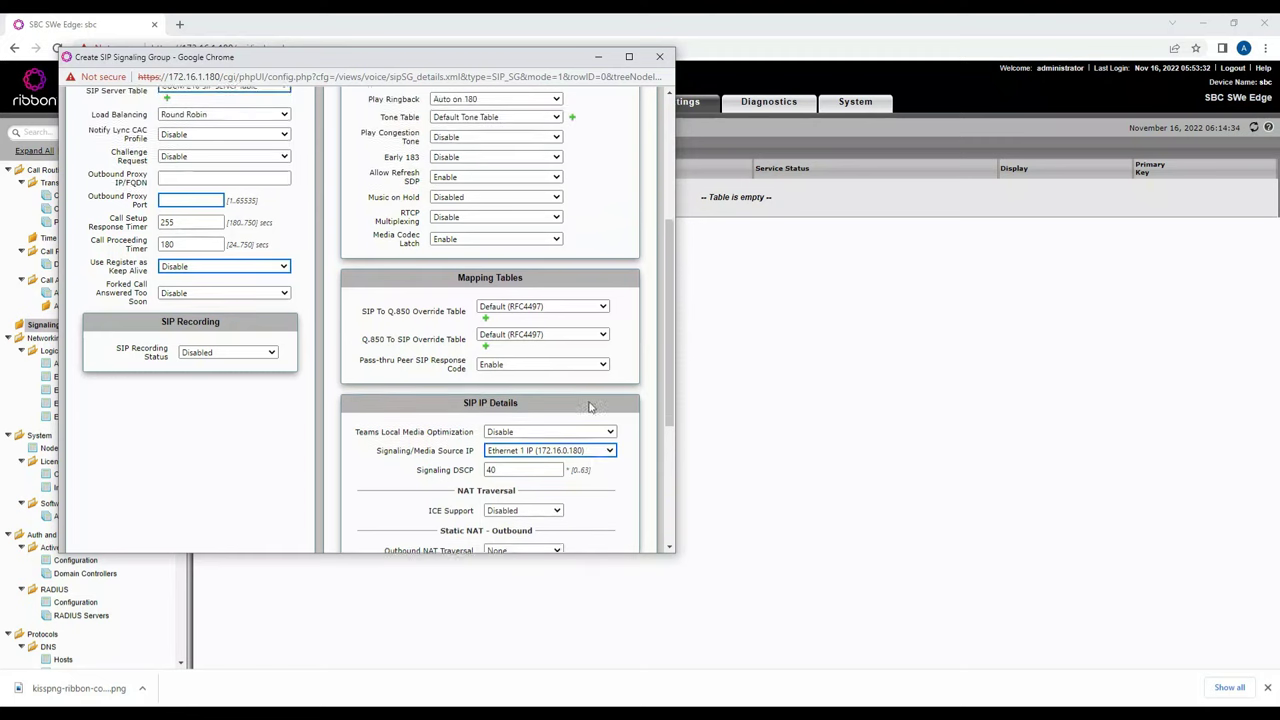
scroll(590, 407, "up", 1)
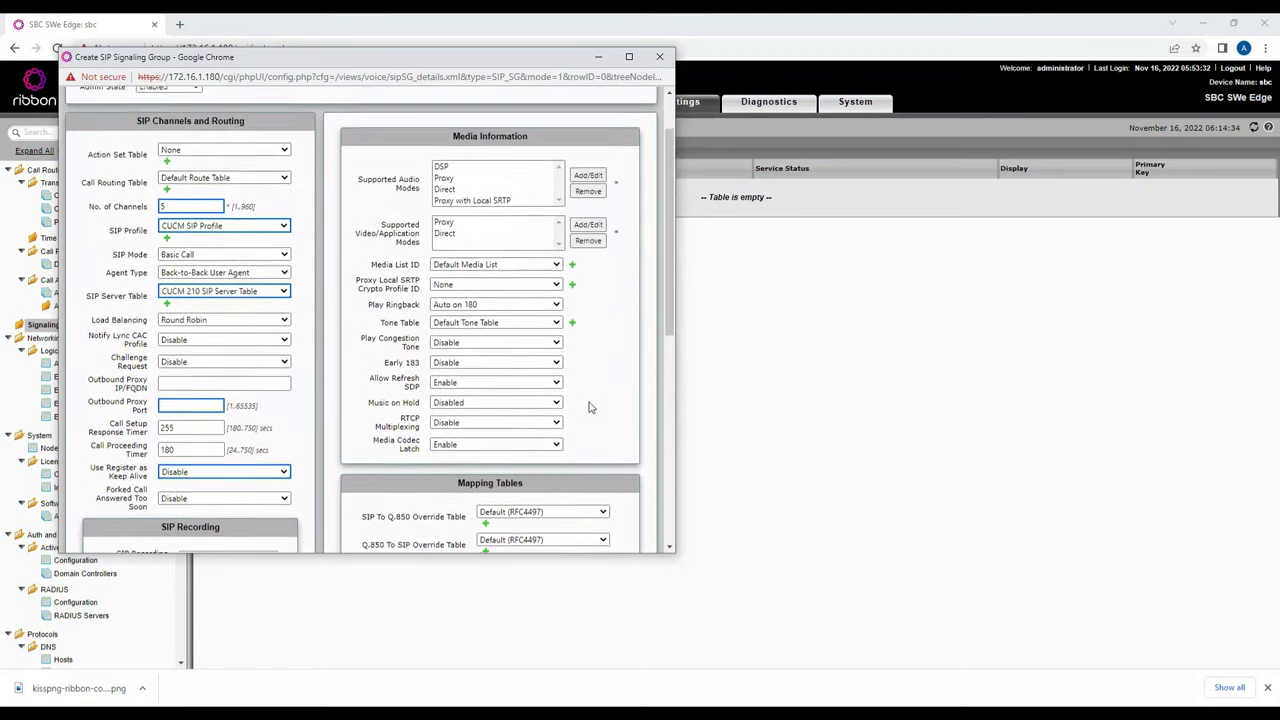
left_click(481, 270)
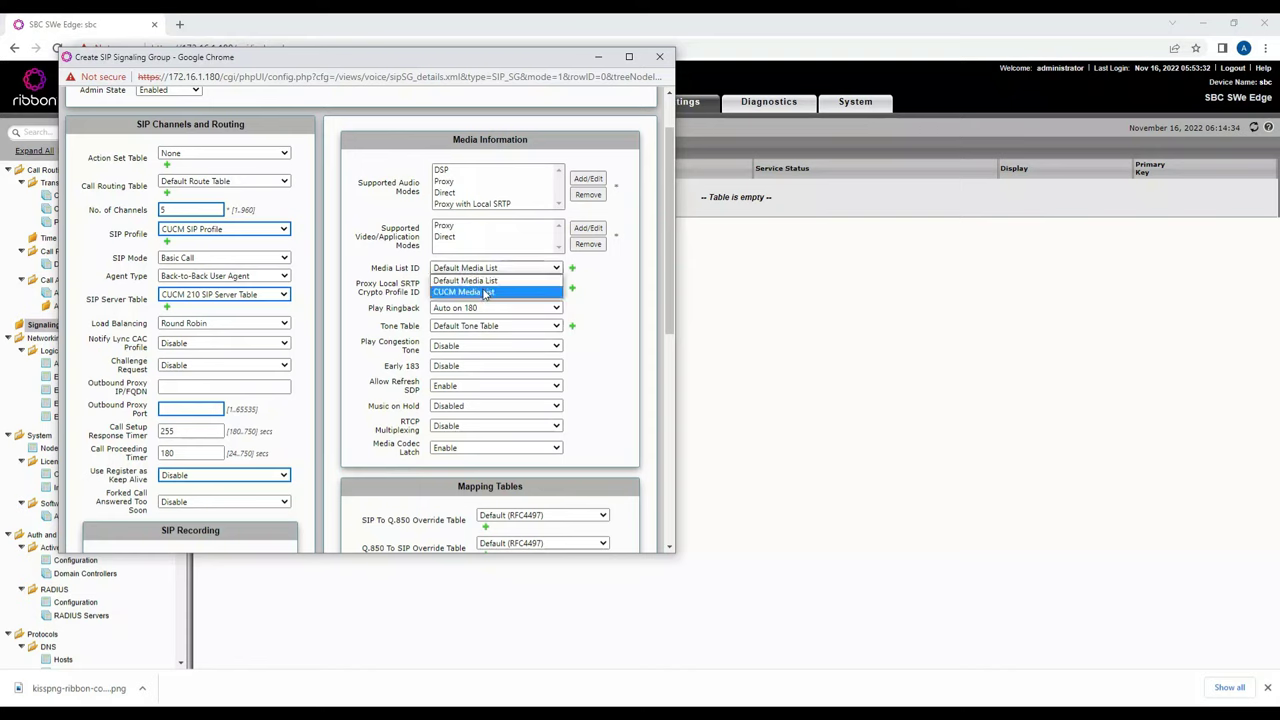
left_click(484, 291)
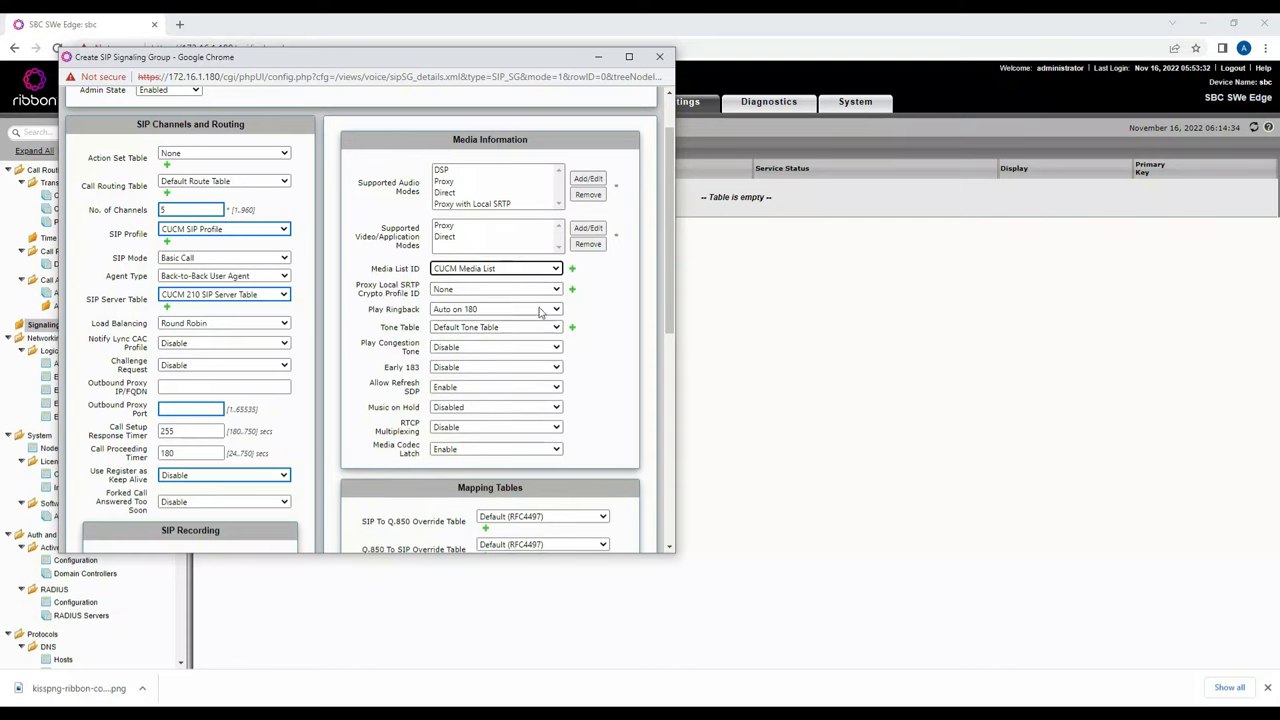
Remove Proxy with Local SRTP from the audio modes and save the CUCM 210 group
left_click(482, 205)
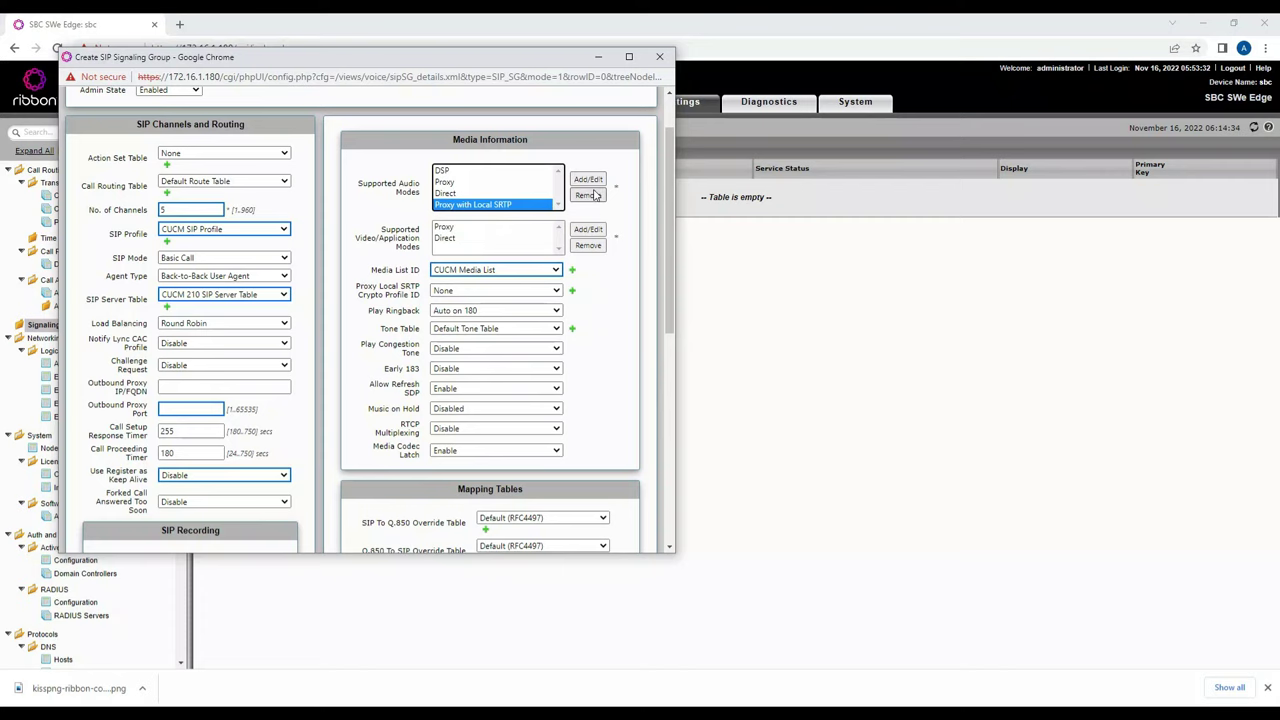
left_click(588, 196)
scroll(470, 285, "down", 5)
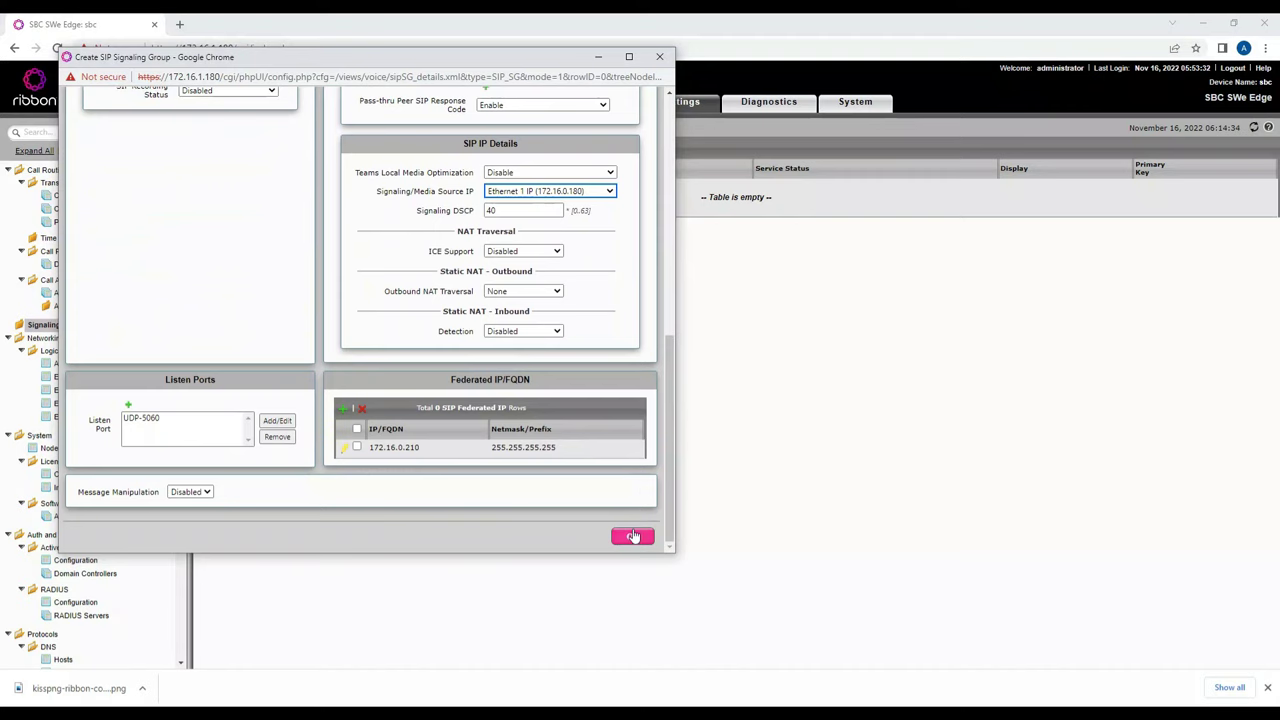
left_click(633, 537)
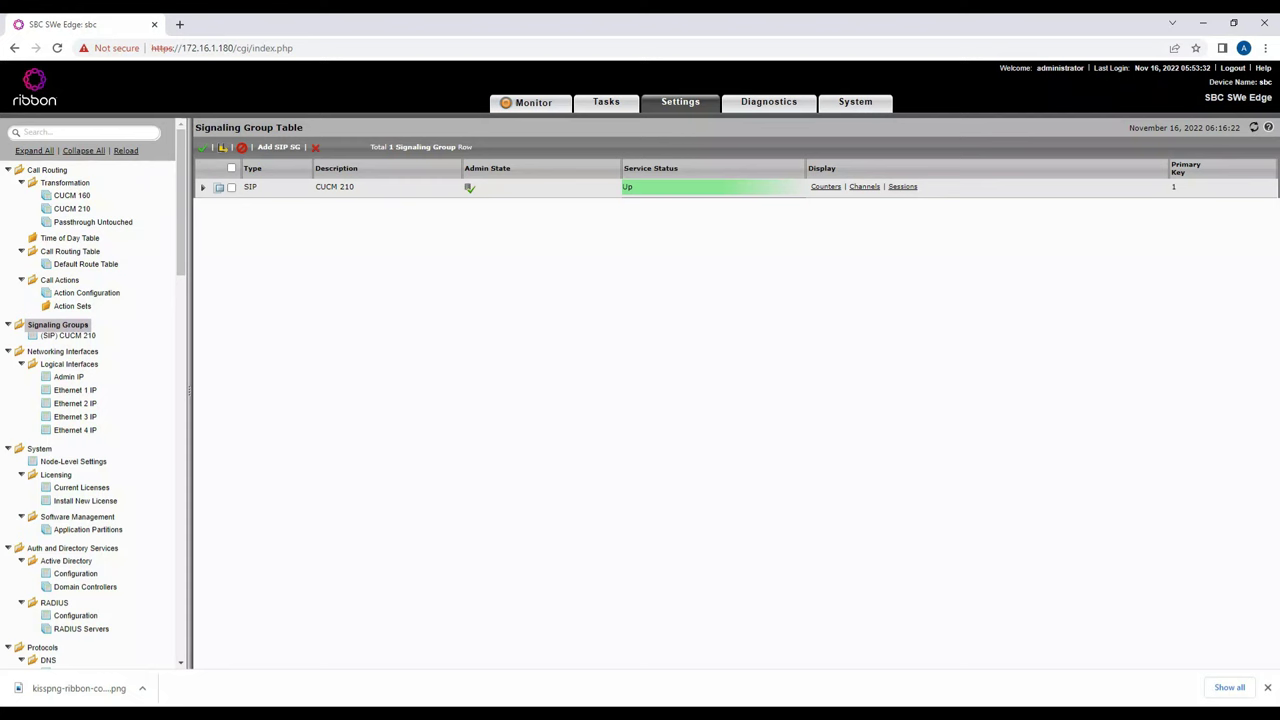
left_click(262, 148)
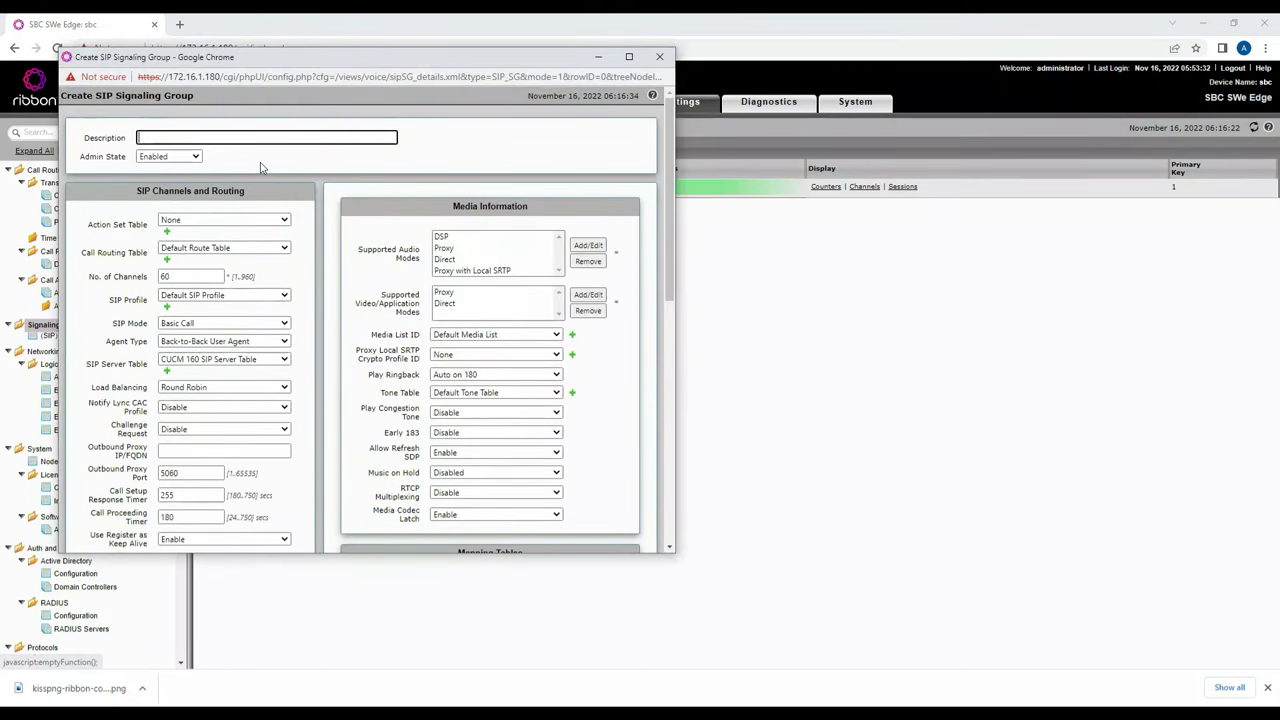
Fill in the CUCM 160 group: Default Route Table, 5 channels, CUCM SIP Profile, CUCM 160 server table
type("CUCM 160")
left_click_drag(238, 60, 336, 63)
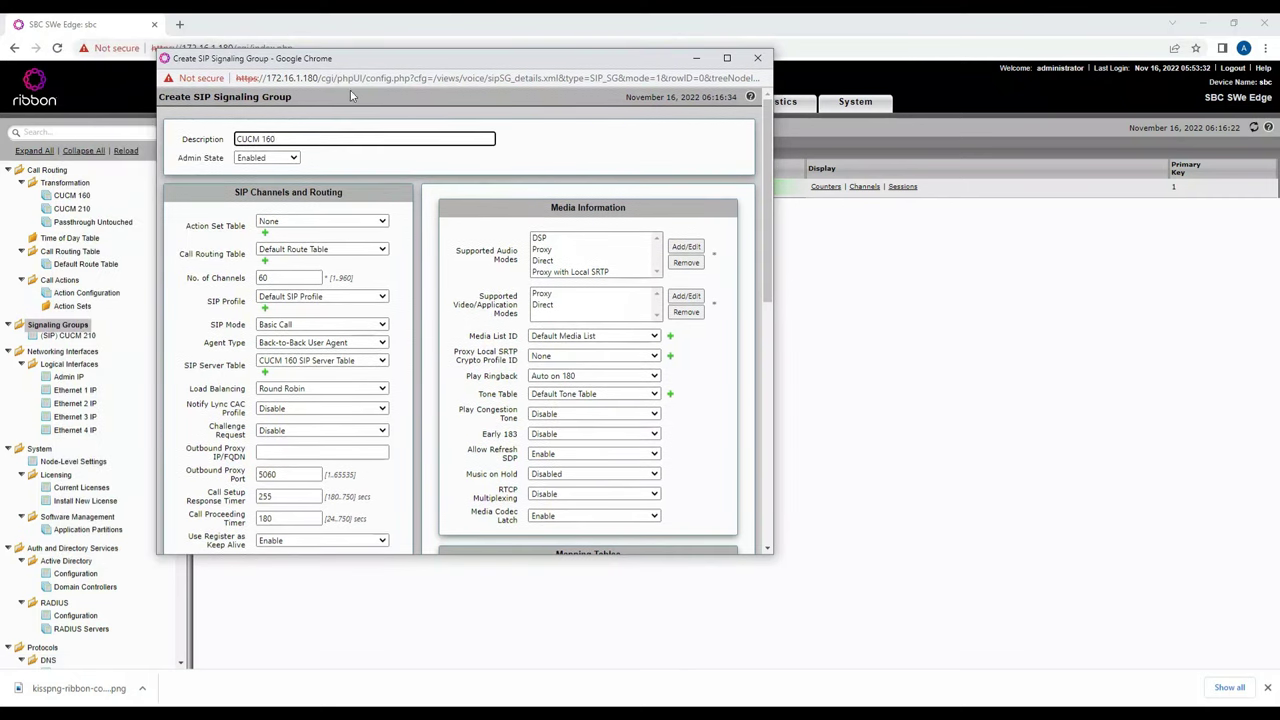
left_click(322, 250)
left_click(322, 261)
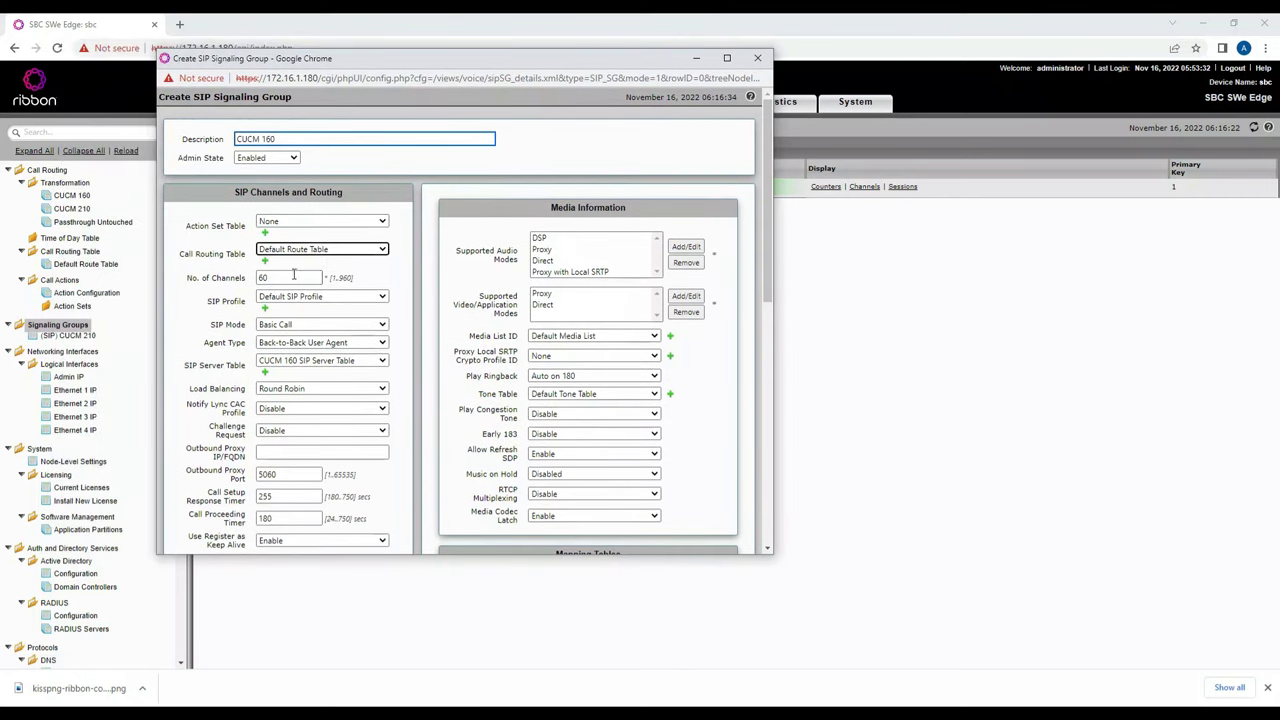
left_click_drag(282, 278, 242, 278)
type("5")
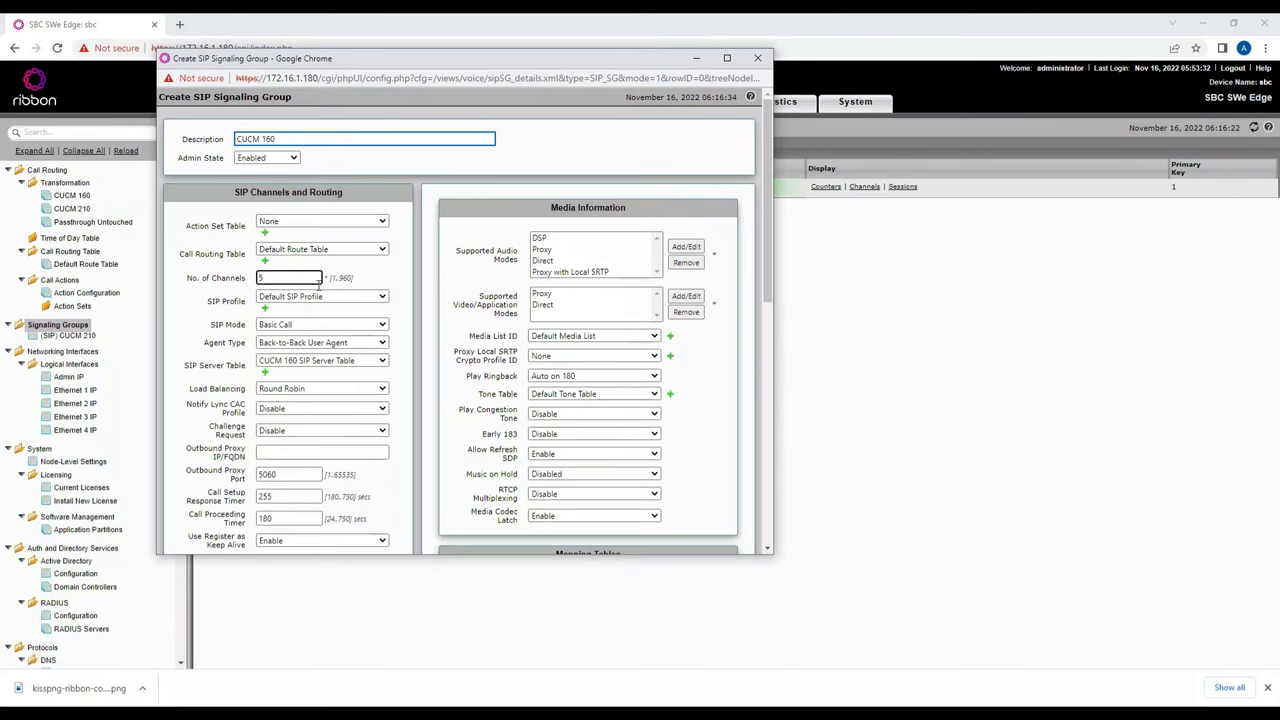
left_click(322, 296)
left_click(310, 311)
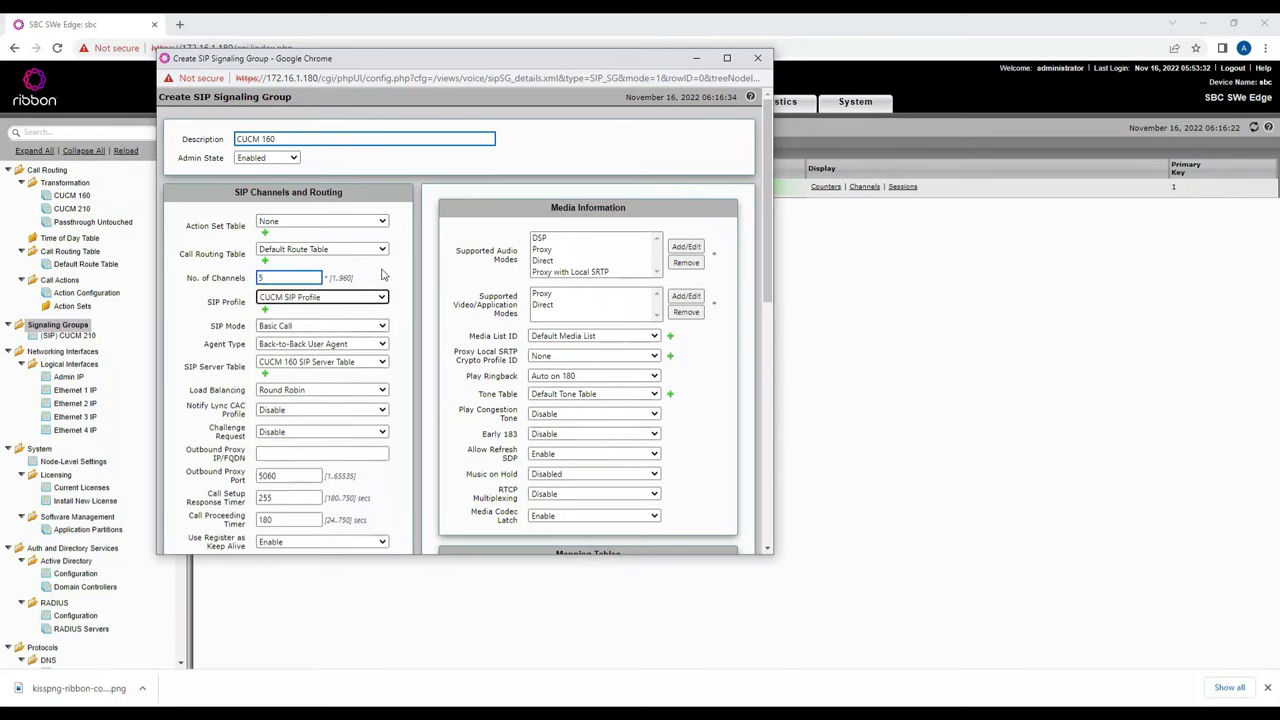
left_click(315, 362)
left_click(313, 371)
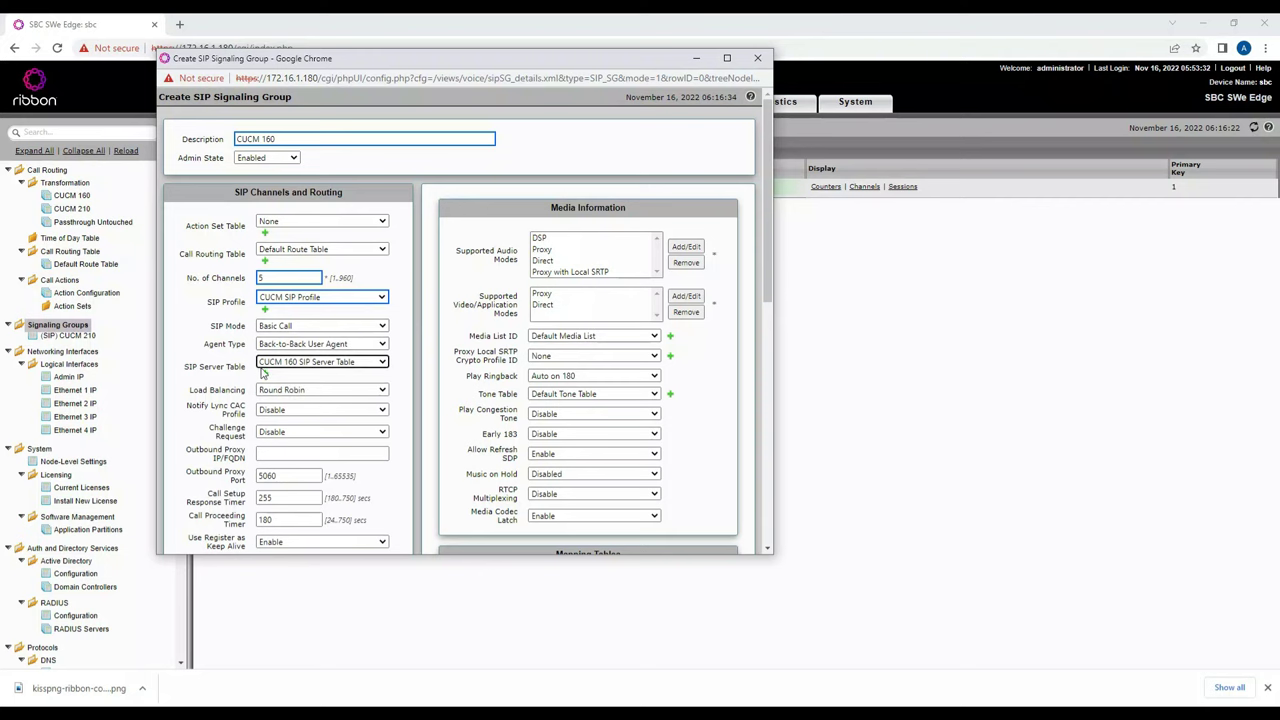
Clear the outbound proxy port and add UDP-5060 as the listen port
scroll(295, 440, "down", 1)
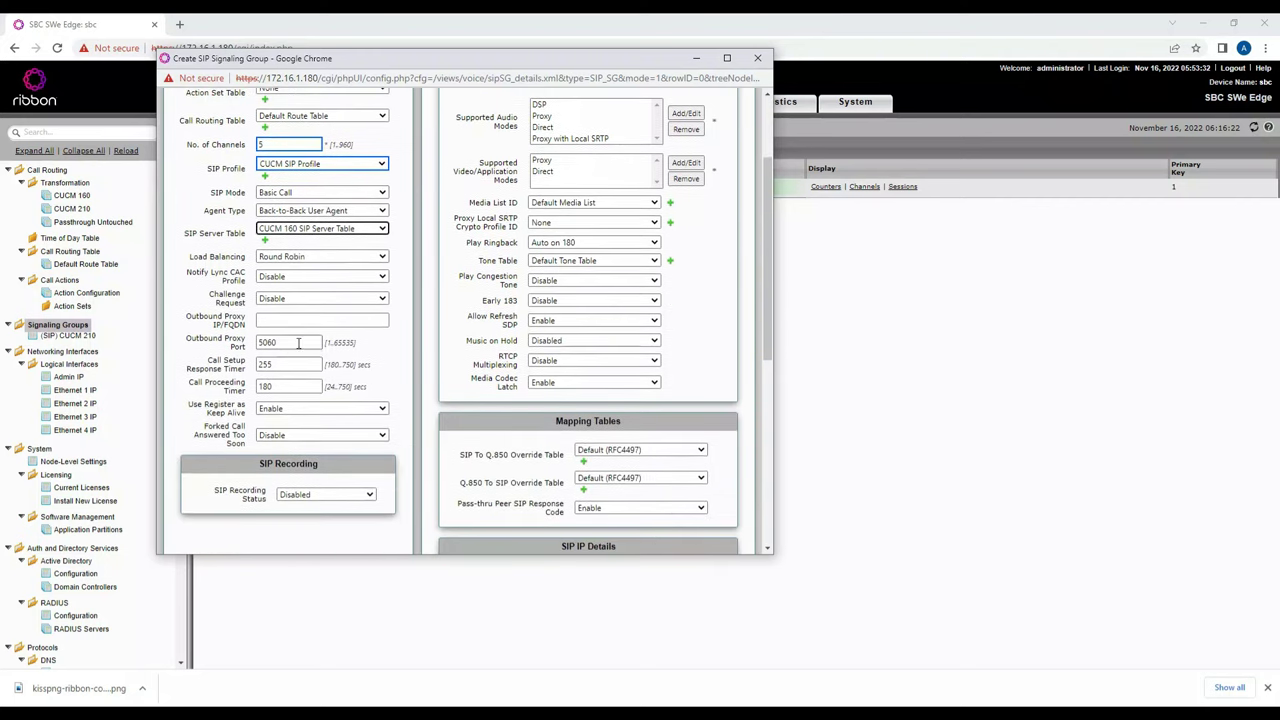
double_click(280, 342)
key("BackSpace")
scroll(313, 380, "down", 1)
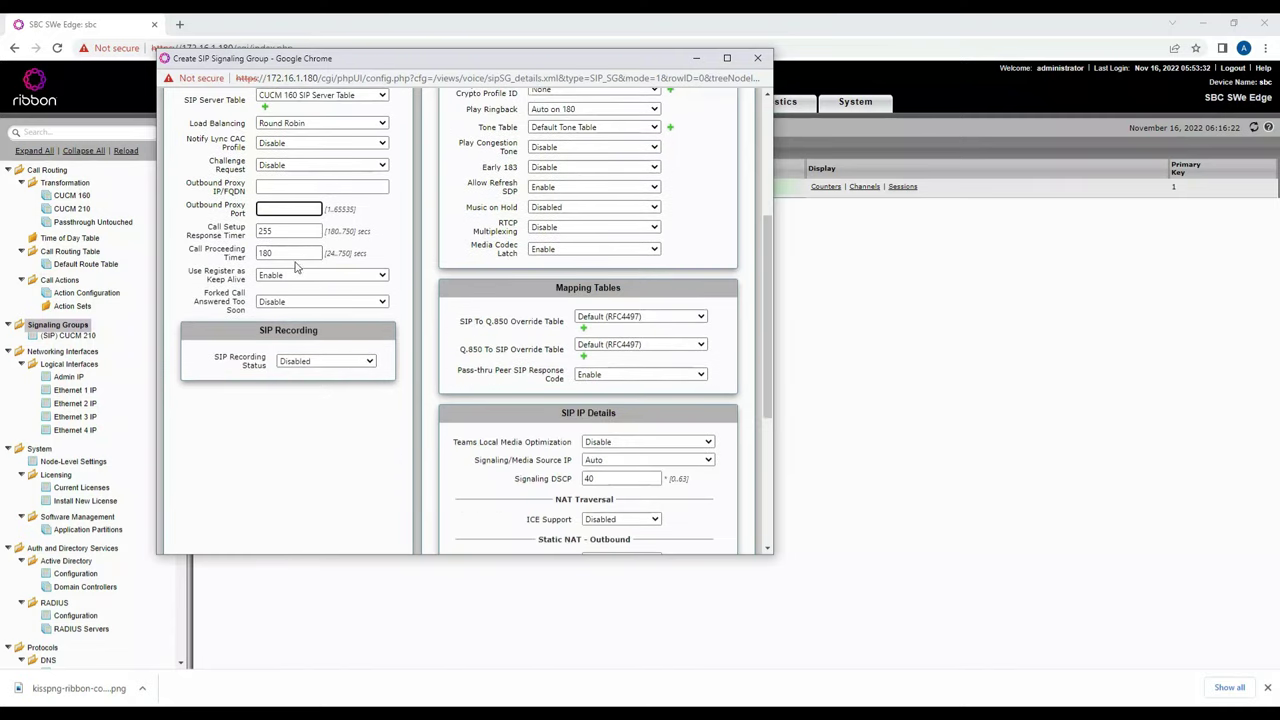
scroll(366, 354, "down", 3)
left_click(375, 403)
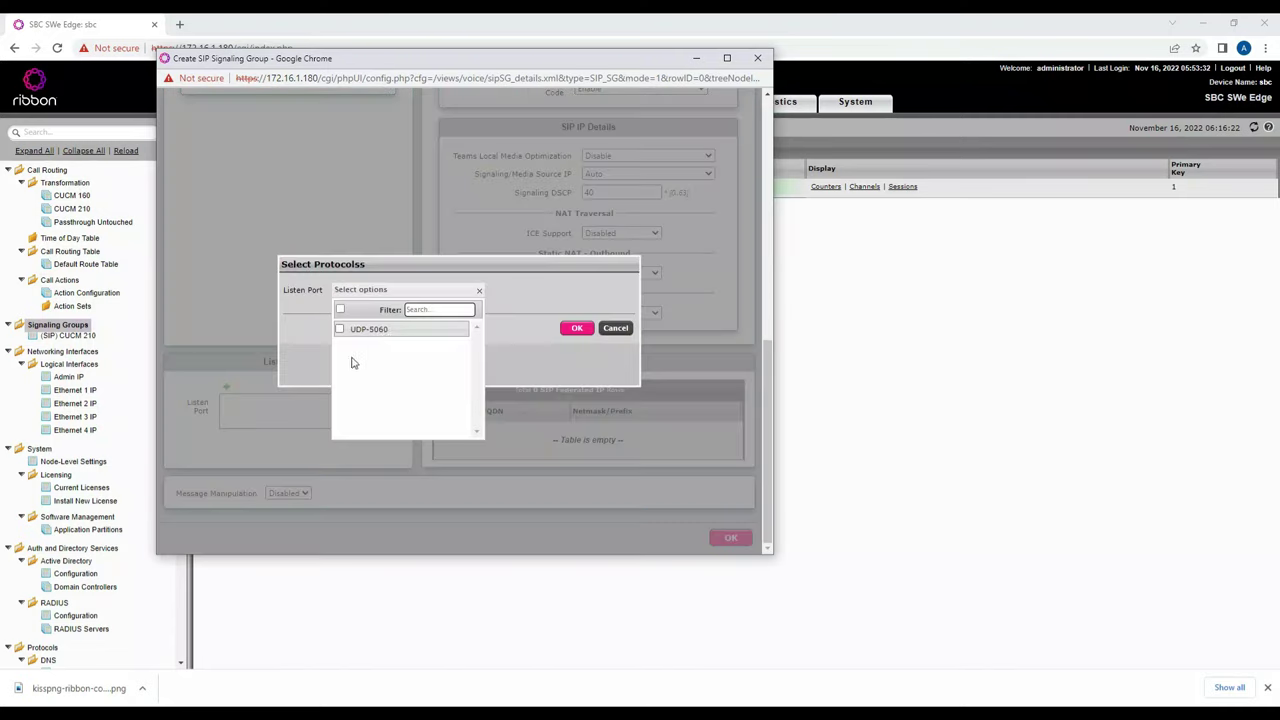
left_click(358, 334)
left_click(576, 328)
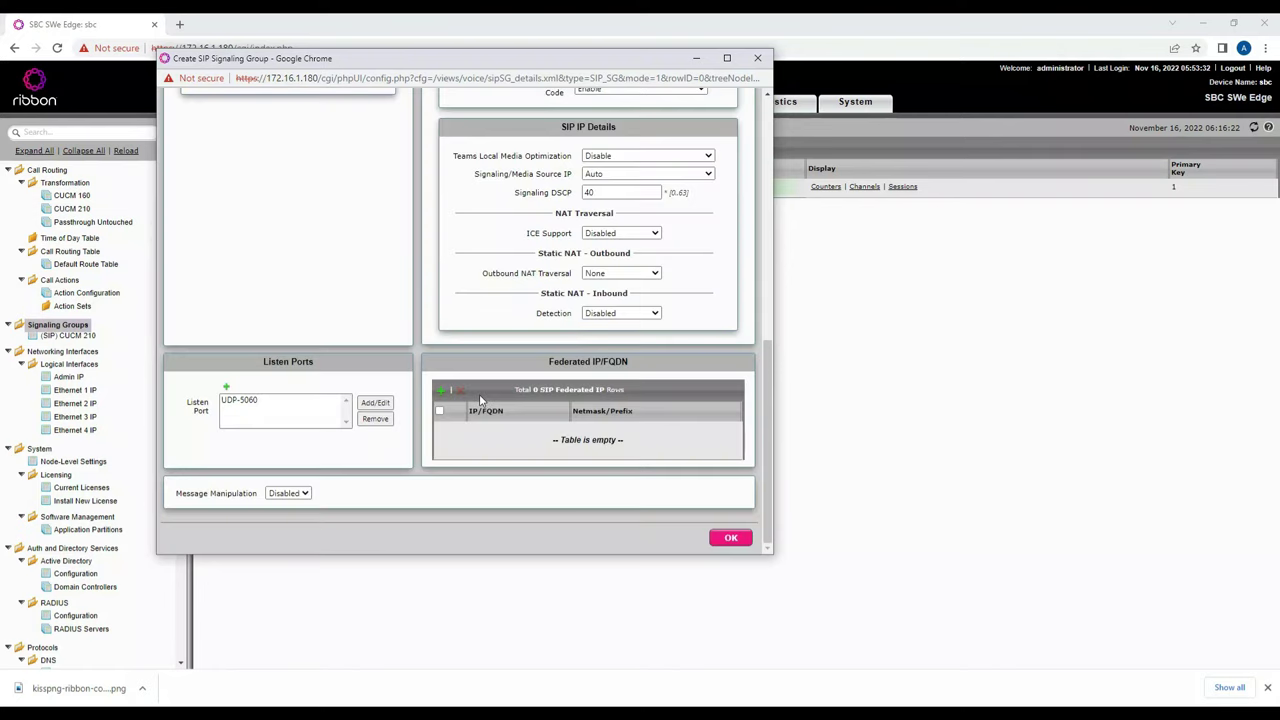
Add 172.16.0.160 as the group's federated IP
left_click(448, 391)
left_click(440, 304)
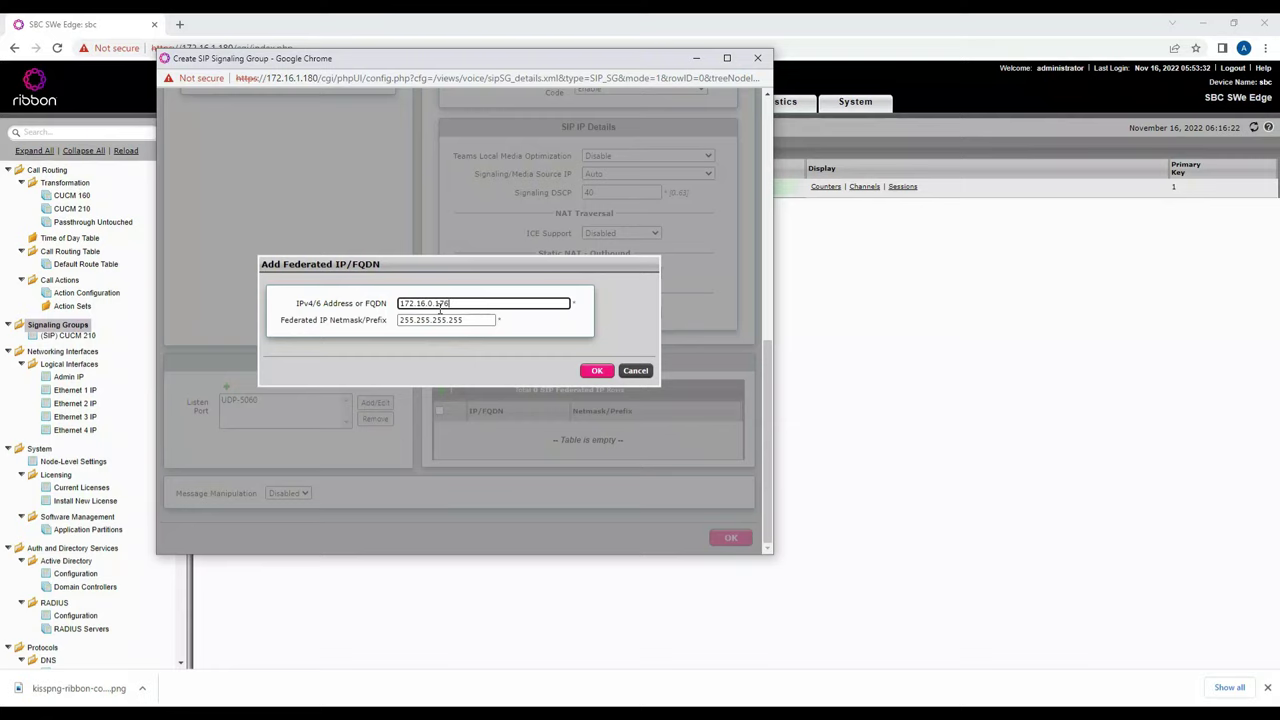
left_click(597, 370)
scroll(598, 380, "up", 1)
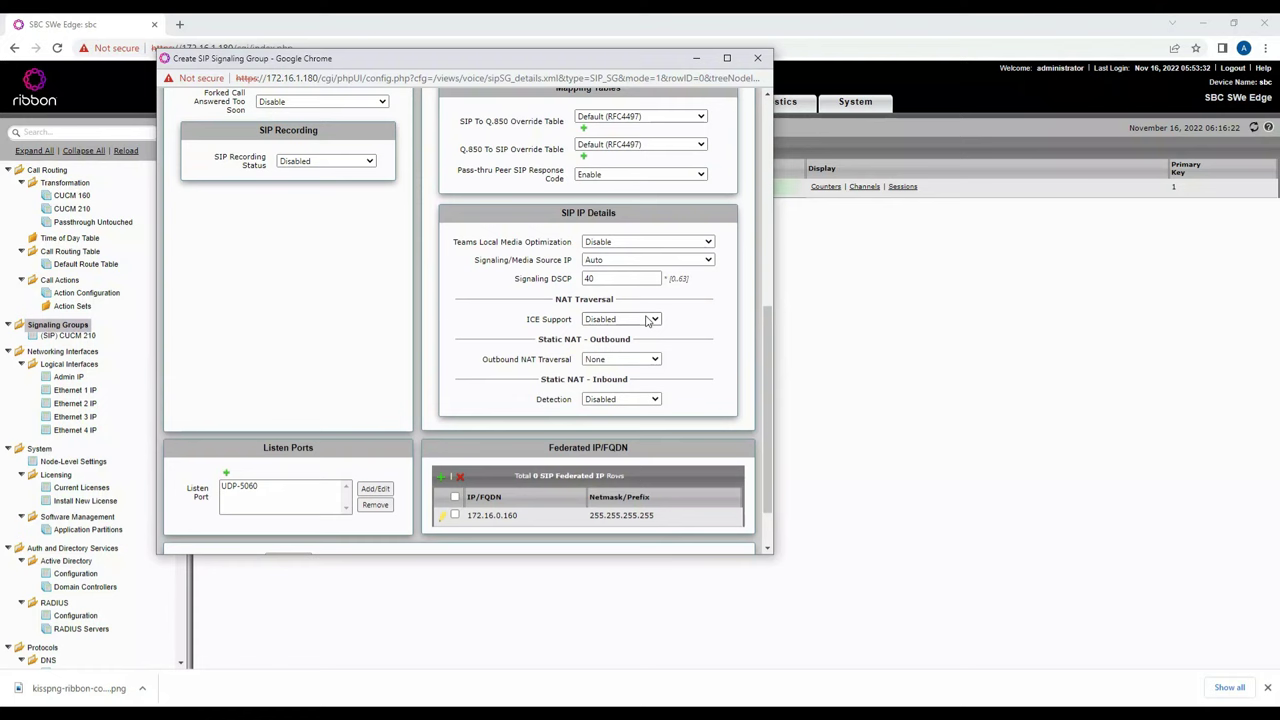
Set Signaling/Media Source IP to Ethernet 1 IP and Media List to CUCM Media List
left_click(630, 260)
left_click(625, 278)
scroll(696, 290, "up", 3)
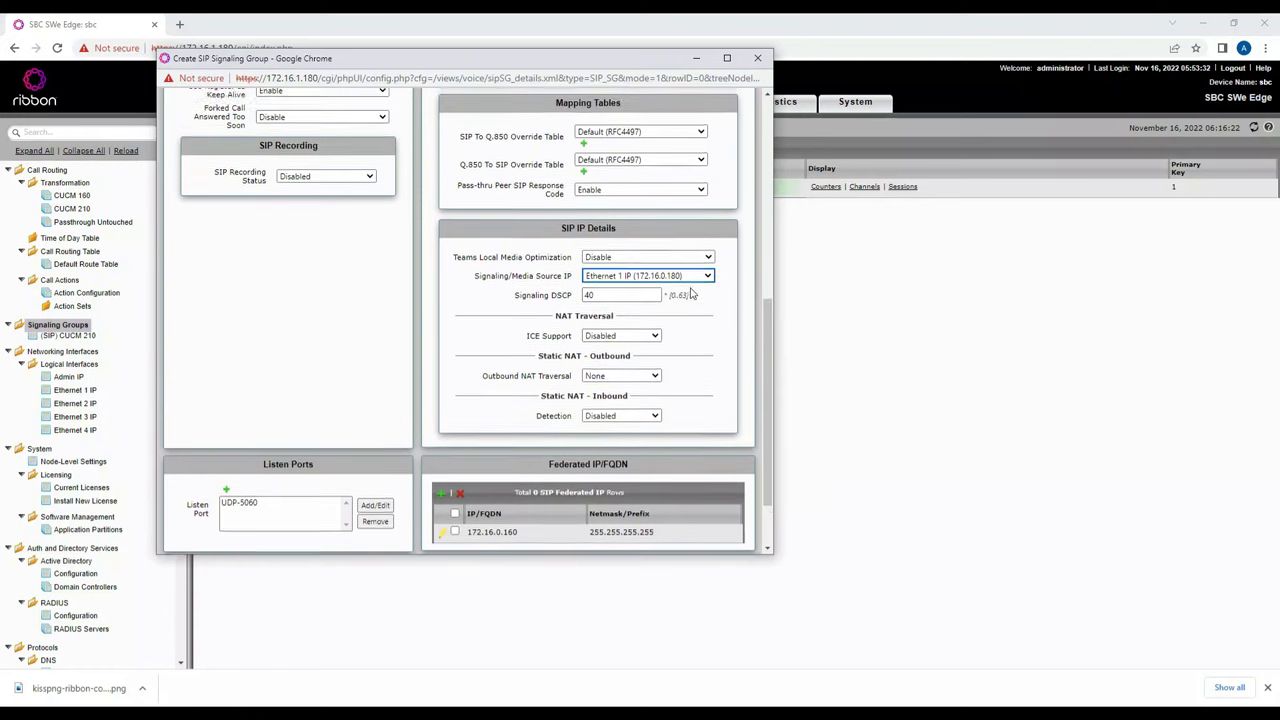
scroll(695, 298, "up", 2)
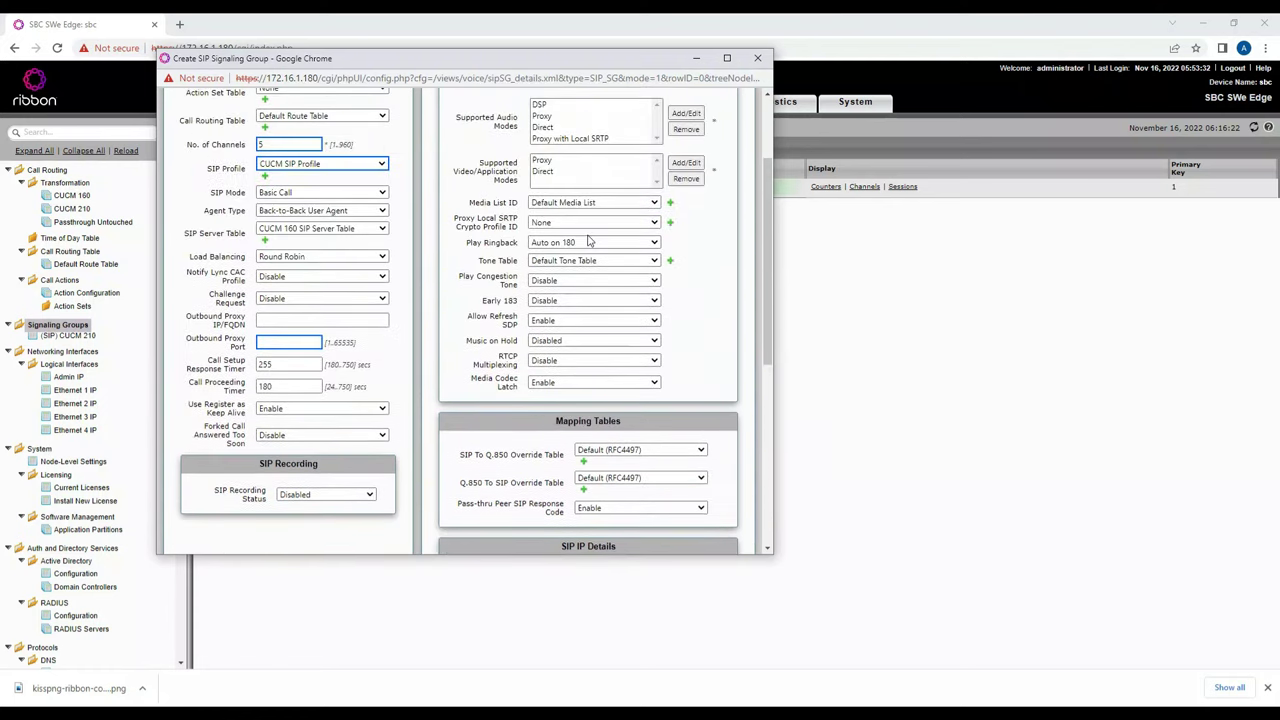
left_click(585, 203)
left_click(575, 226)
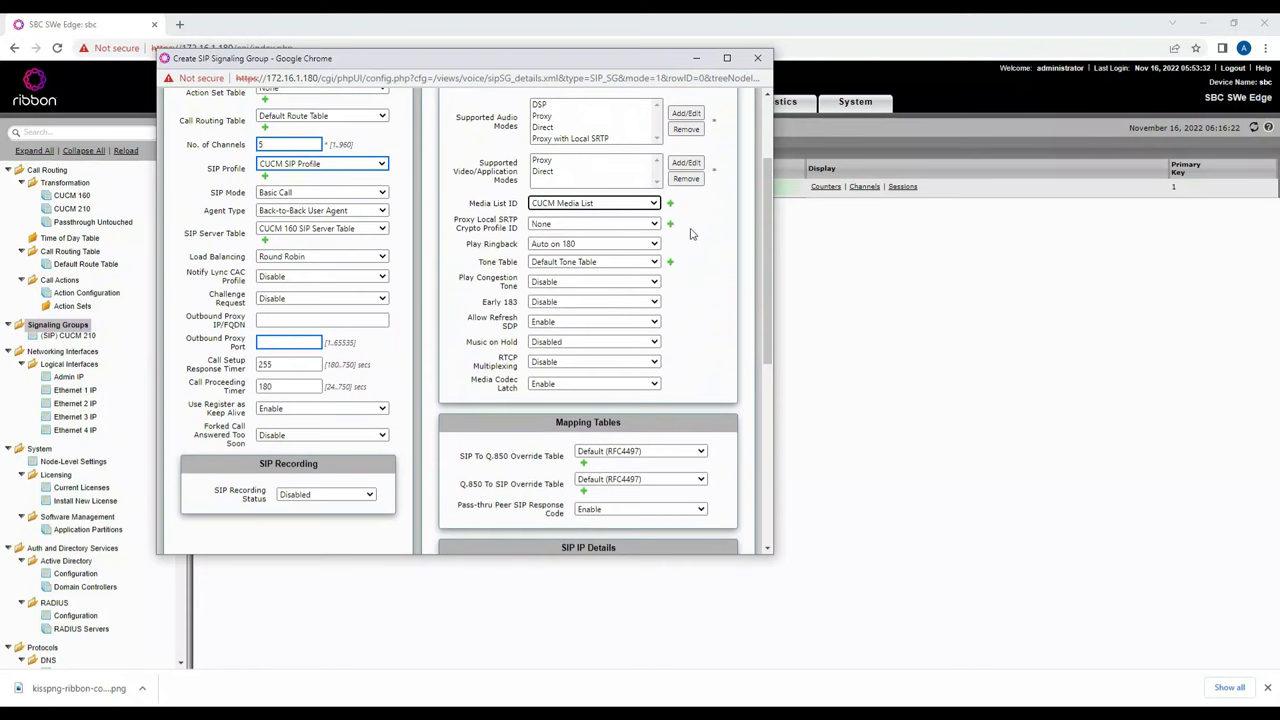
scroll(704, 233, "up", 1)
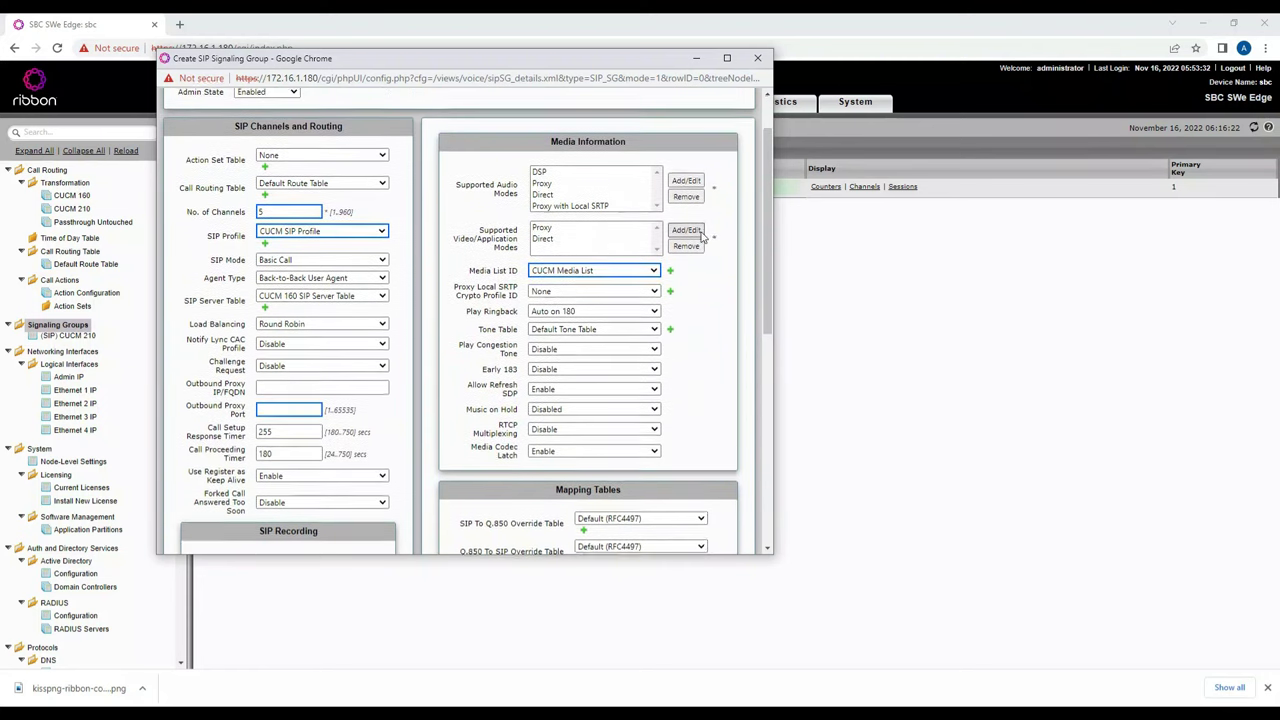
scroll(703, 235, "up", 1)
Remove Proxy with Local SRTP from the audio modes and save the CUCM 160 group
left_click(590, 261)
left_click(595, 272)
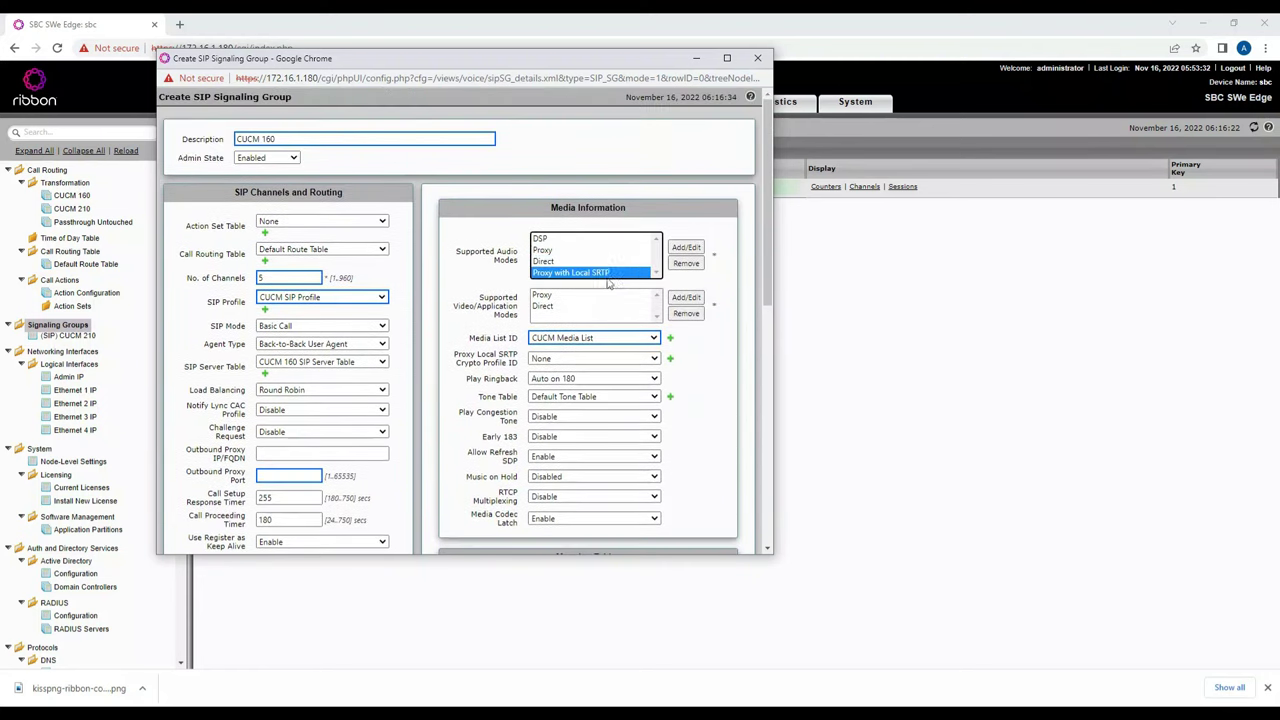
left_click(686, 263)
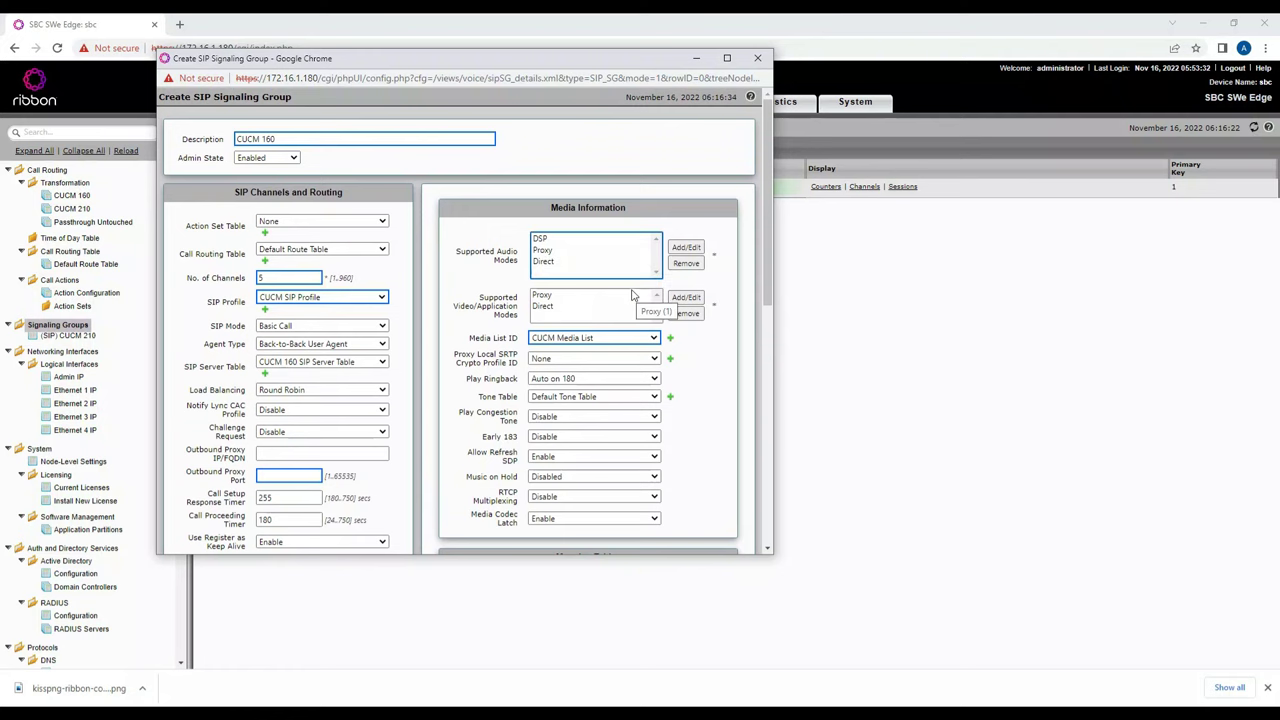
scroll(635, 305, "down", 3)
scroll(640, 313, "down", 5)
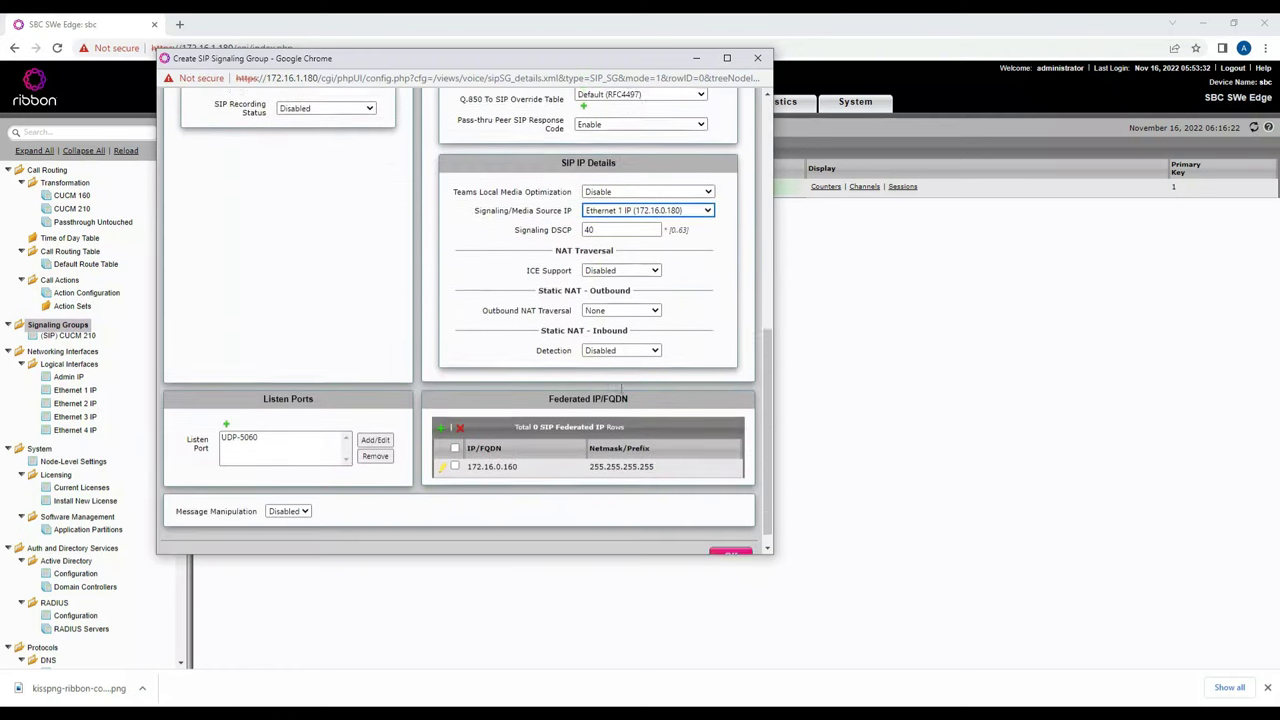
left_click(722, 536)
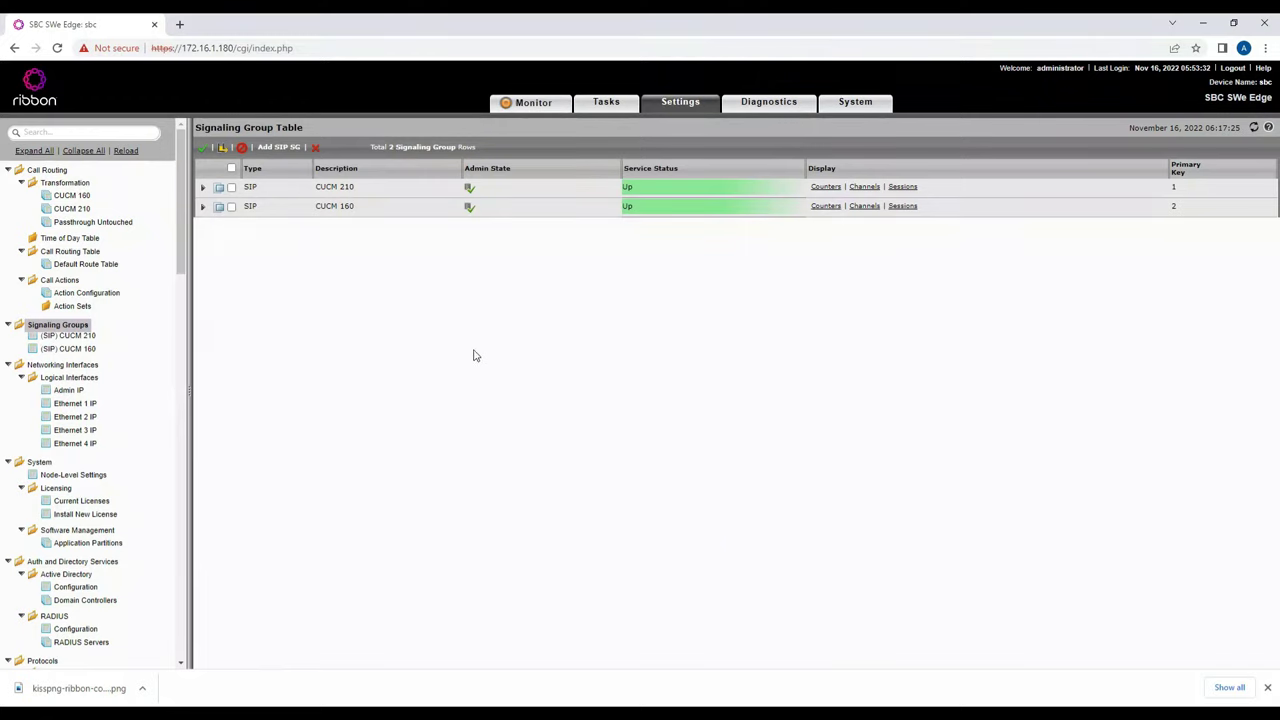
Start a Default Route Table entry 'From 210 to 160' using the CUCM 210 transformation table
left_click(89, 267)
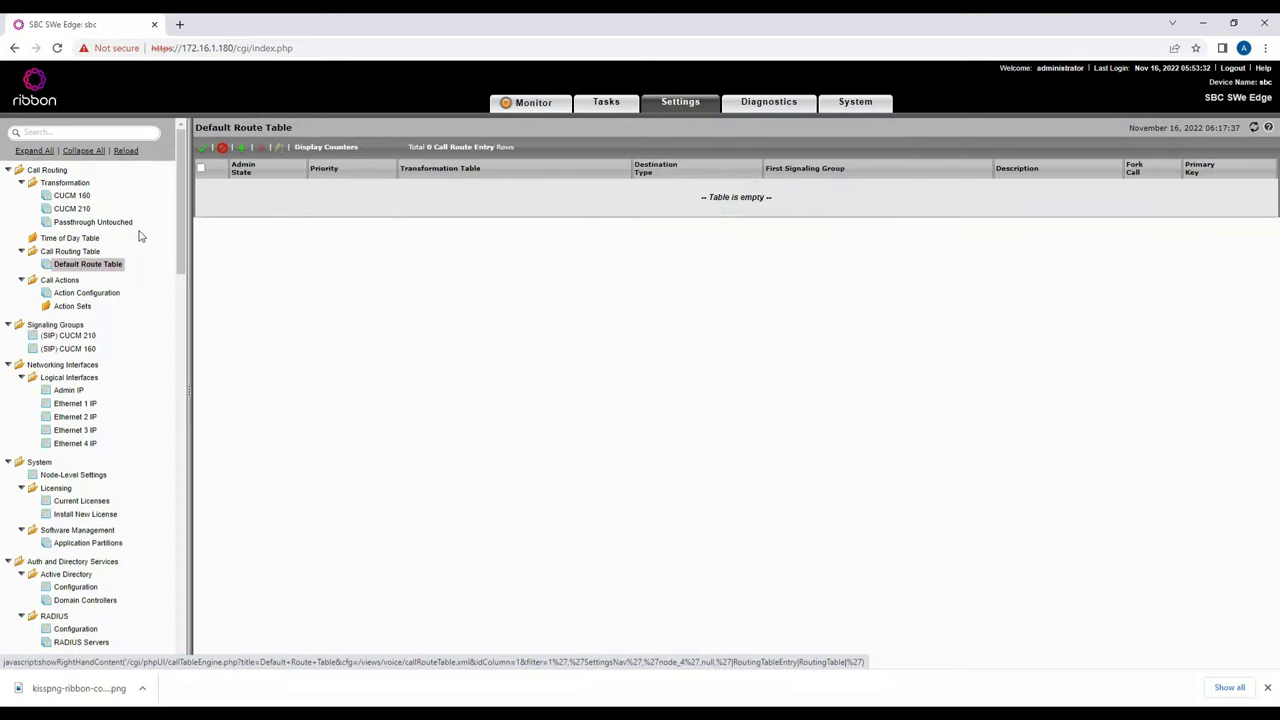
left_click(240, 147)
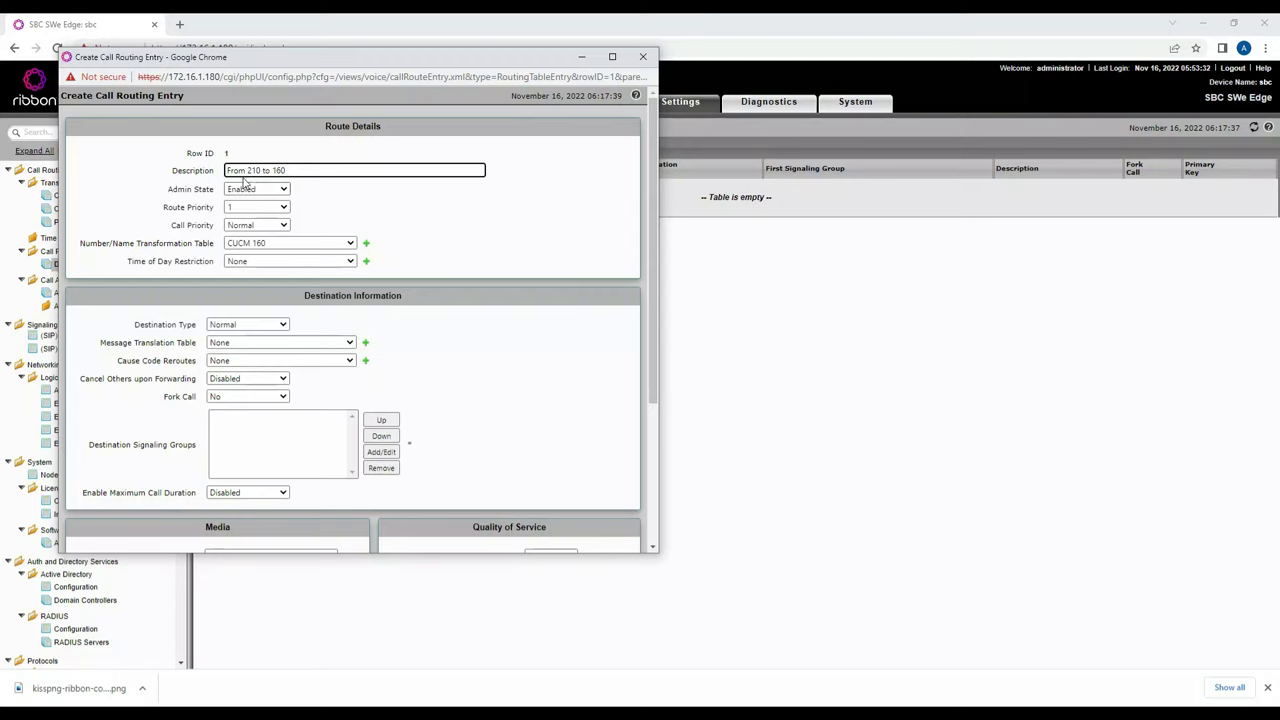
left_click_drag(308, 170, 205, 178)
left_click(277, 243)
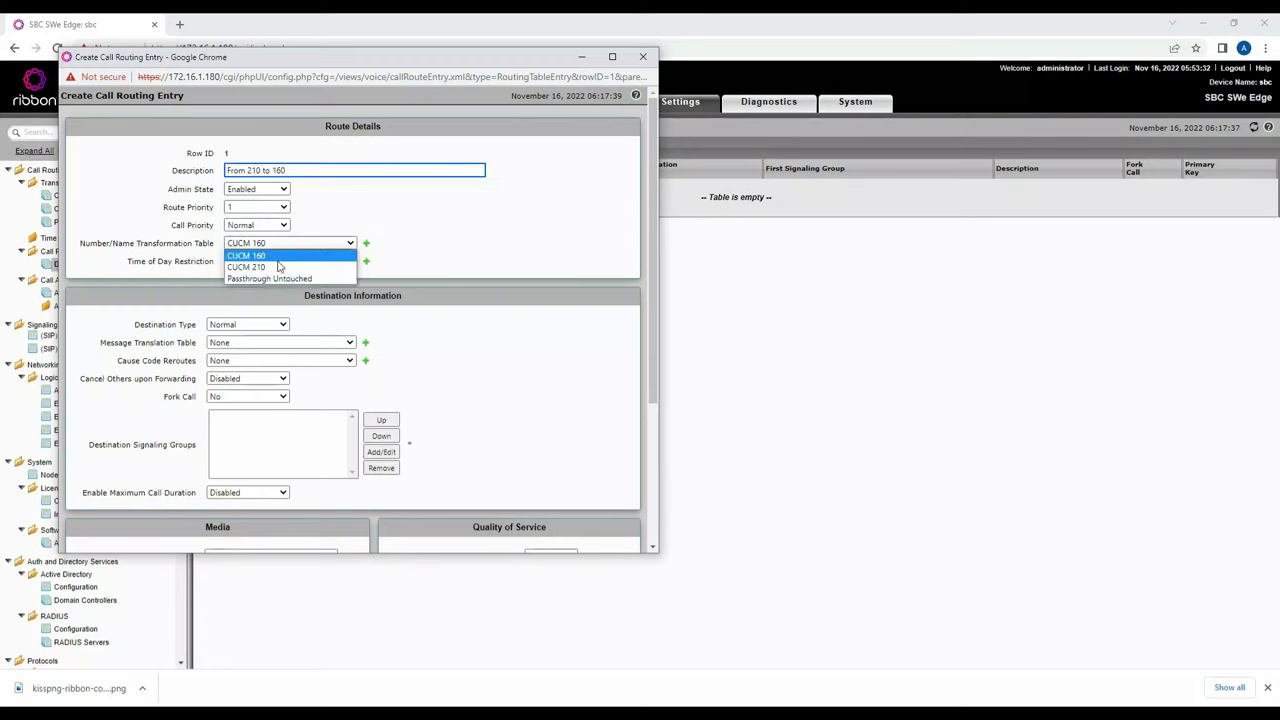
left_click(279, 268)
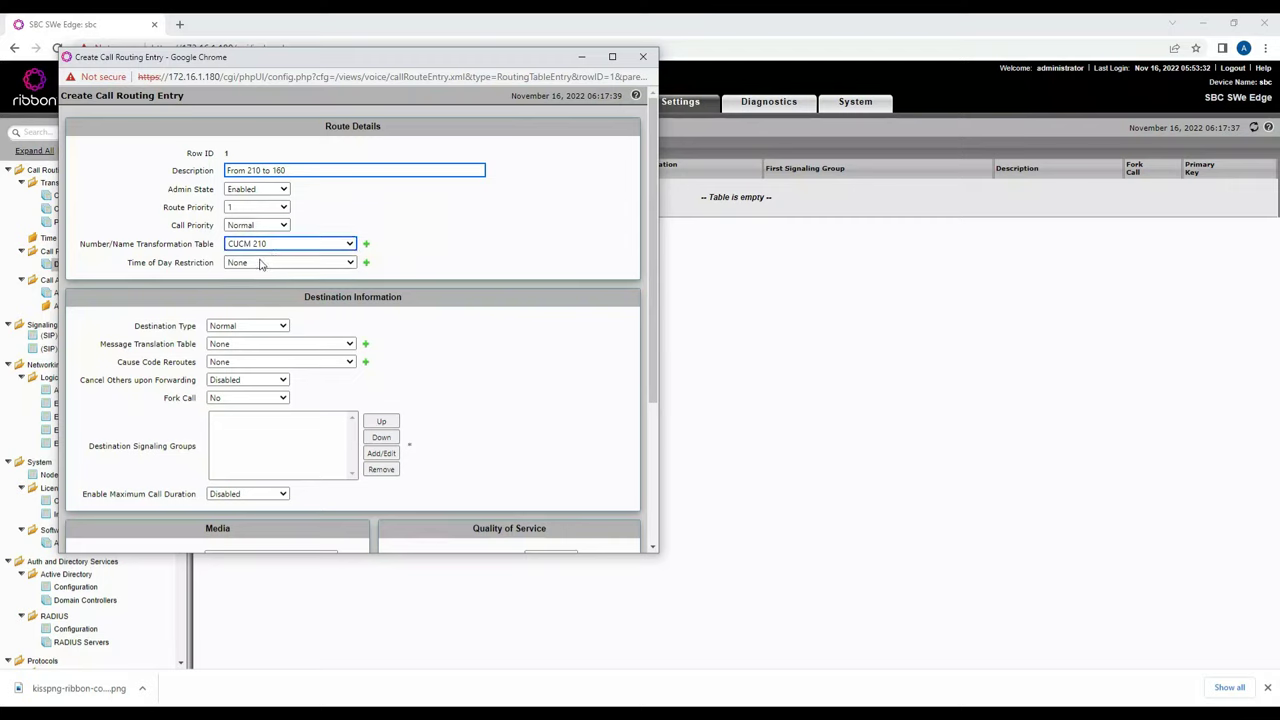
left_click_drag(282, 66, 502, 95)
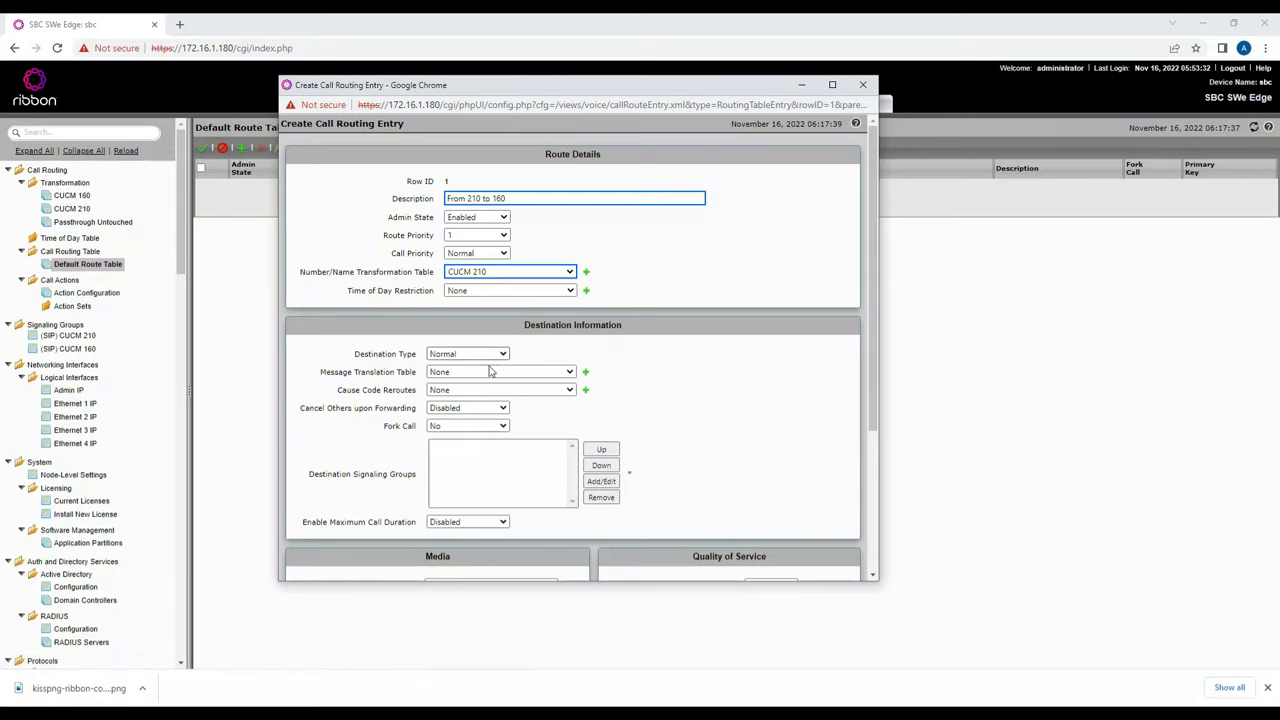
Set CUCM 160 as destination signaling group with CUCM Media List, and save the route
left_click(601, 481)
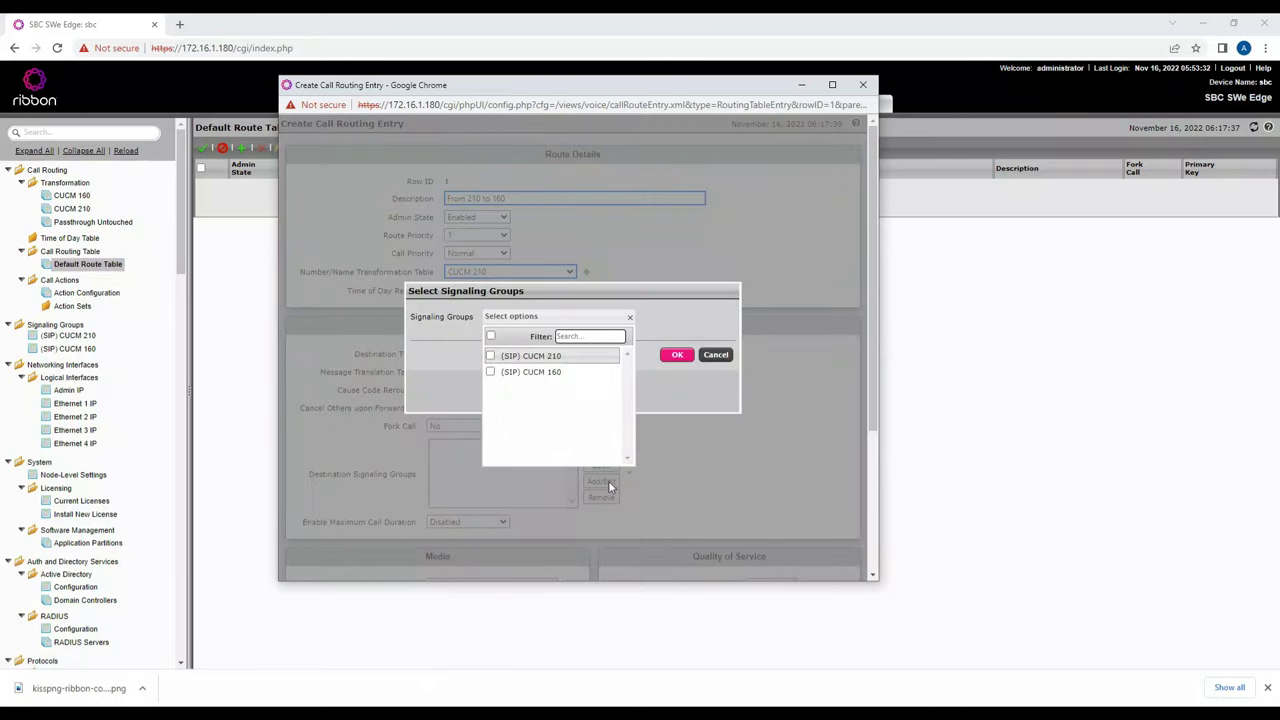
left_click(490, 372)
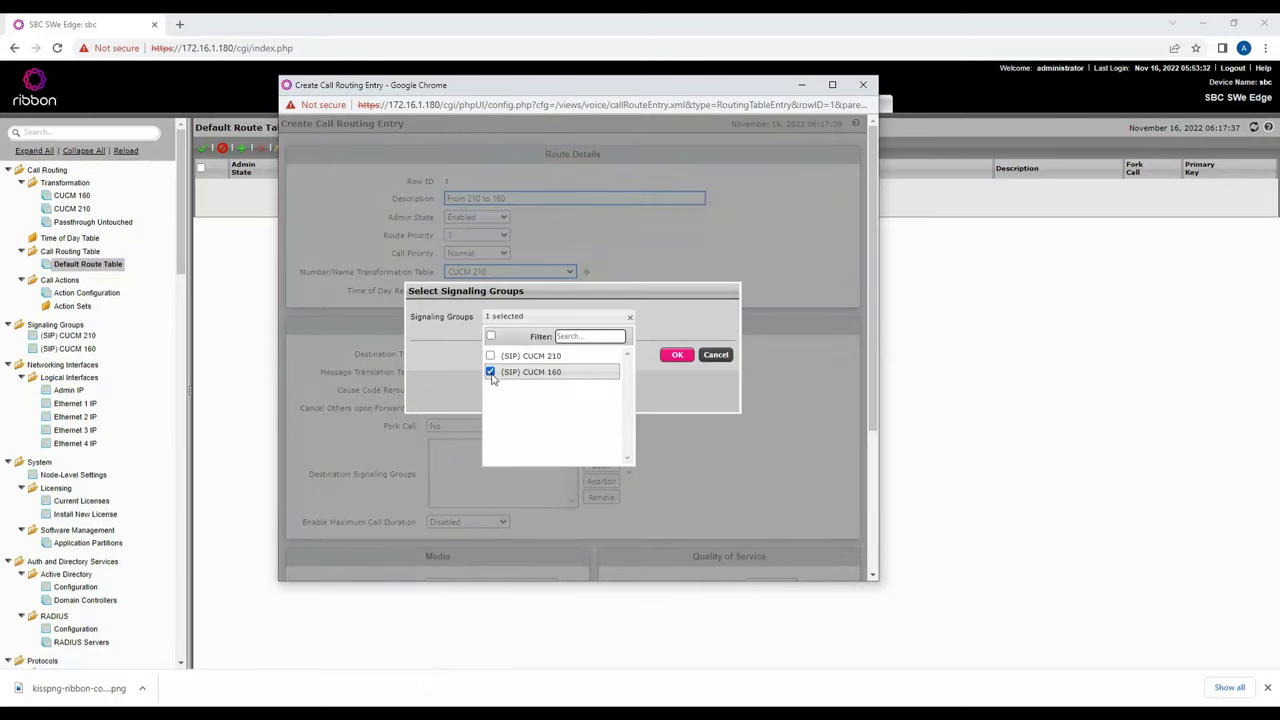
left_click(672, 357)
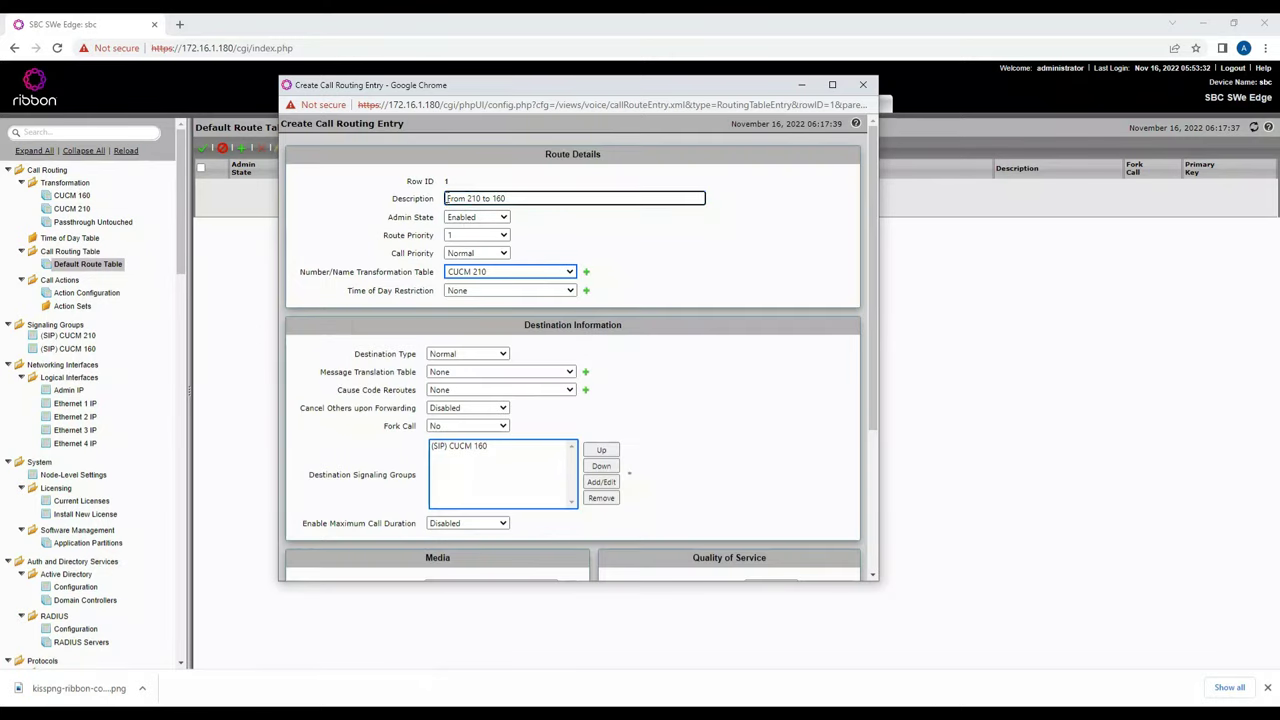
left_click_drag(447, 198, 473, 198)
left_click(505, 199)
scroll(512, 451, "down", 2)
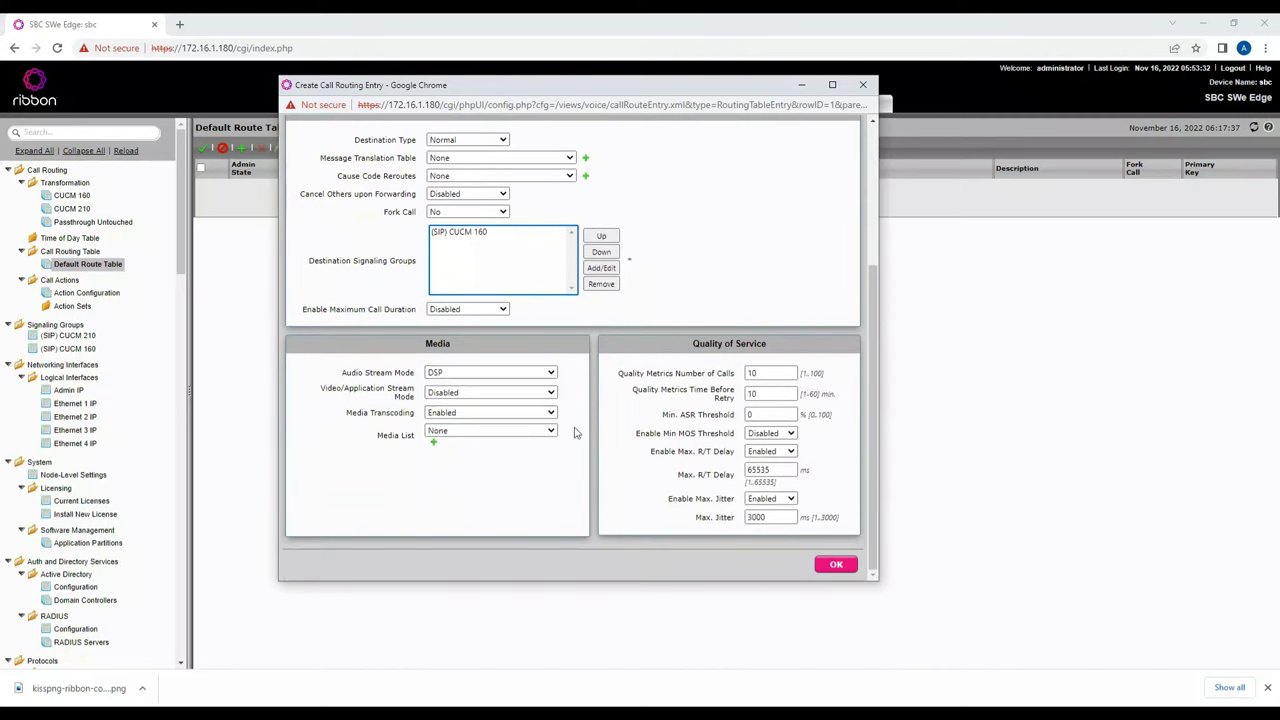
left_click(497, 433)
left_click(498, 454)
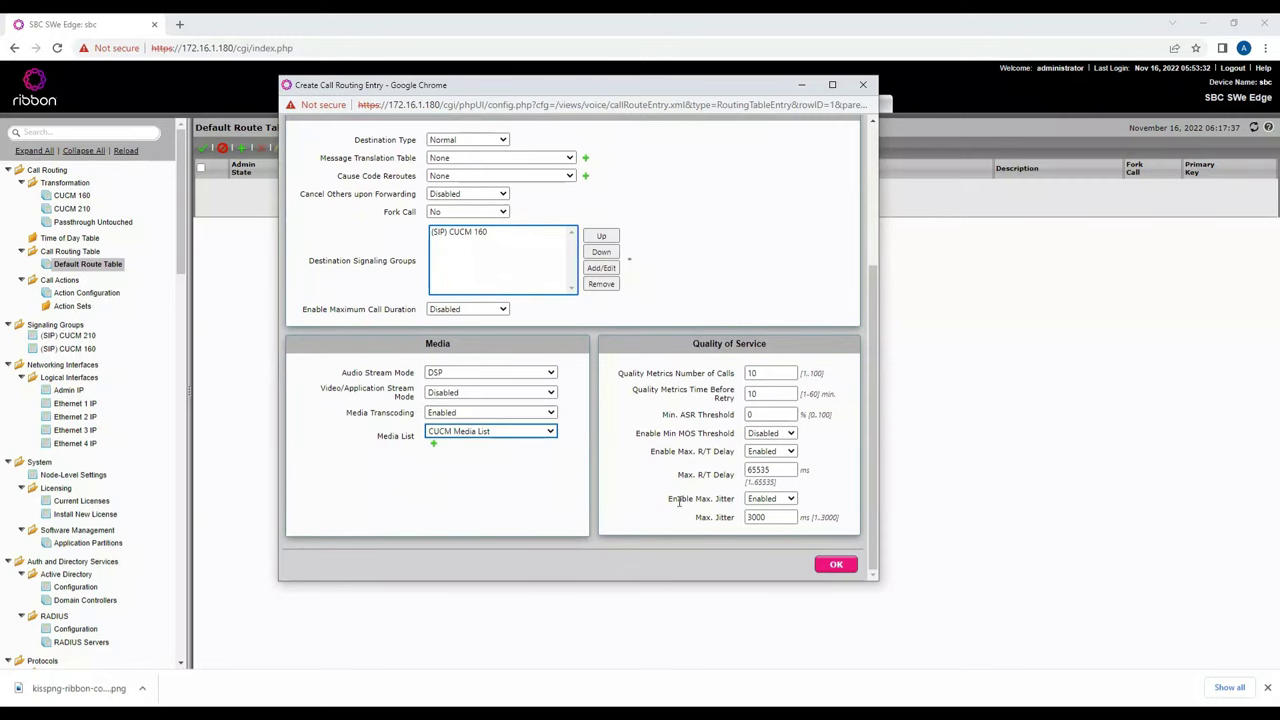
left_click(833, 565)
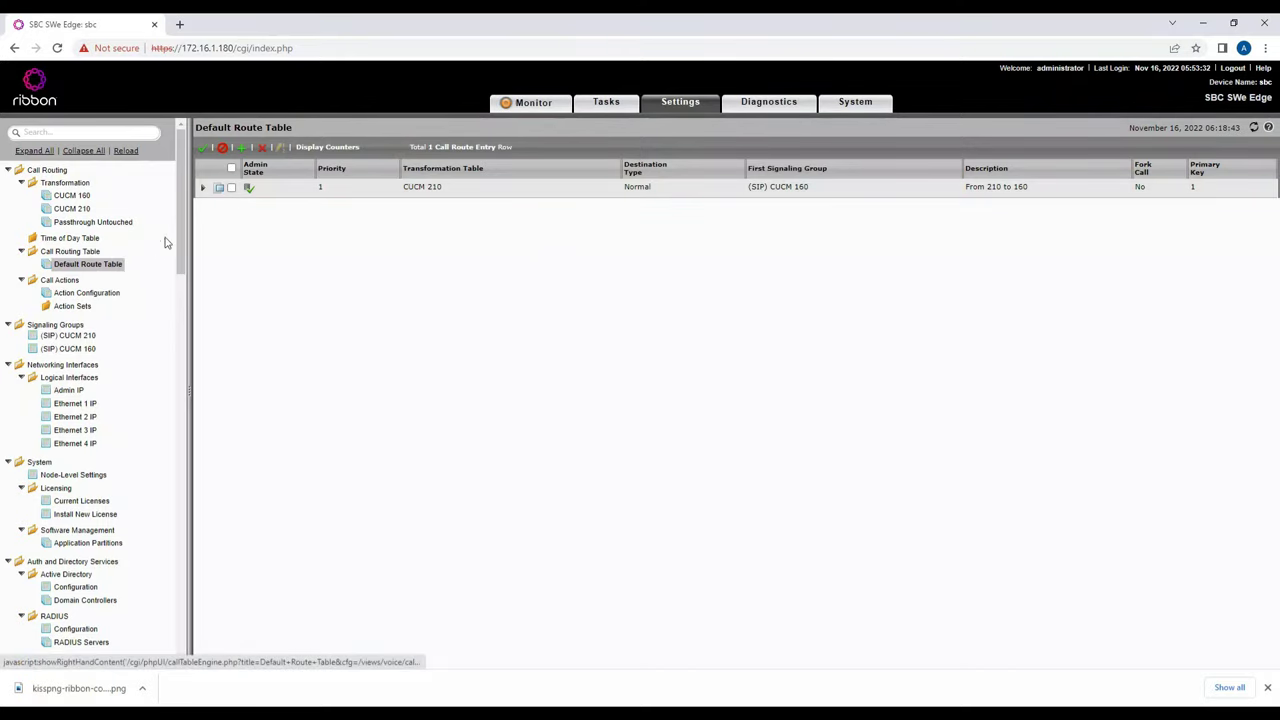
Delete the Default Route Table entry and create the 'From 210 to 160' call routing table
left_click(231, 187)
left_click(261, 149)
left_click(704, 152)
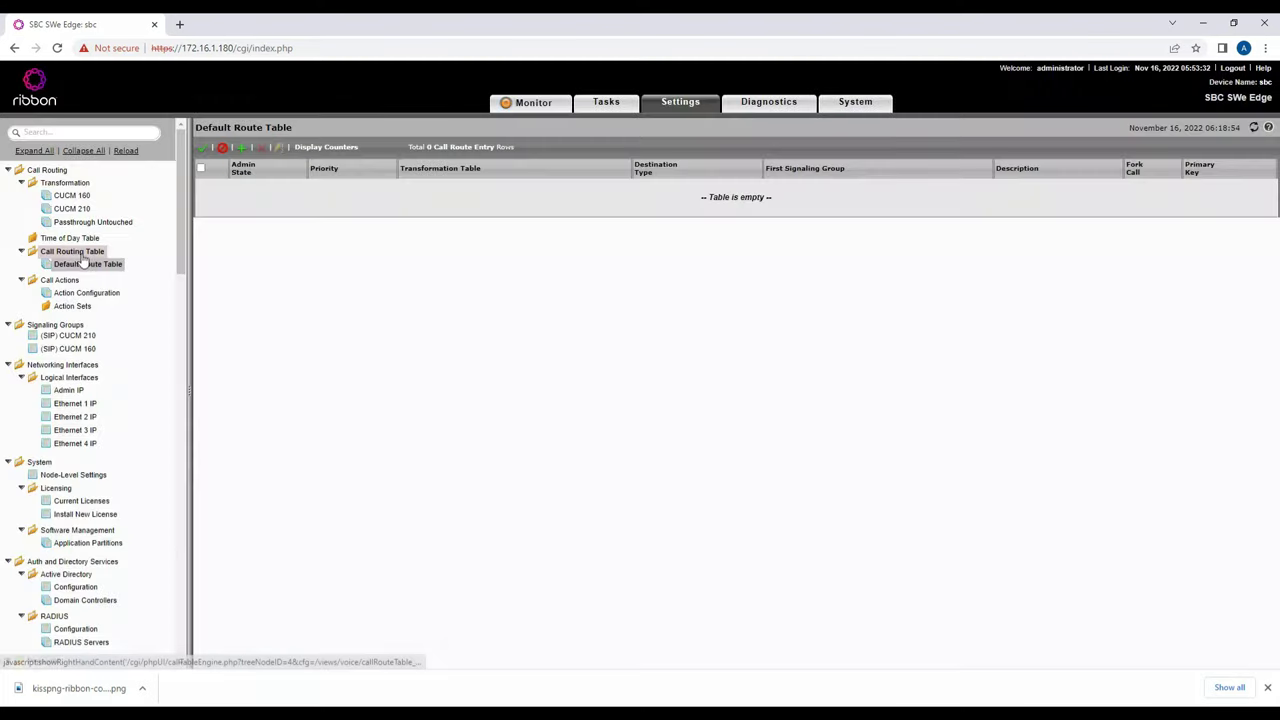
left_click(72, 251)
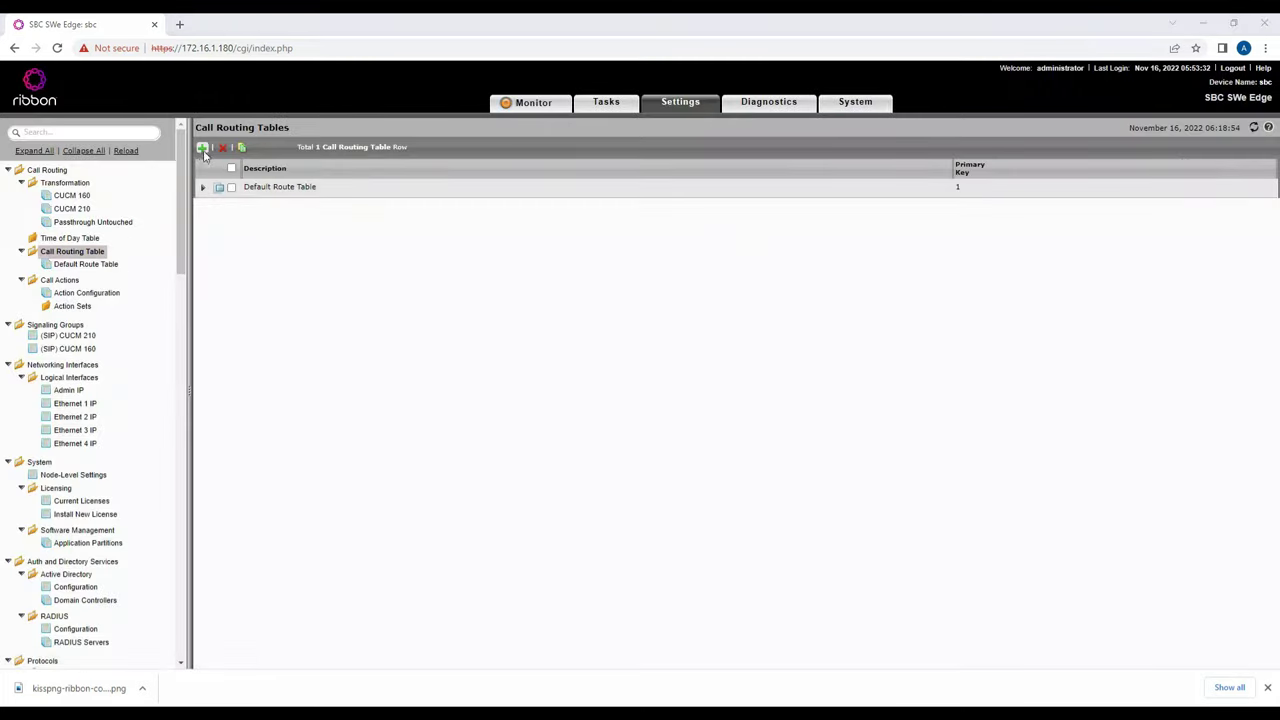
left_click(203, 149)
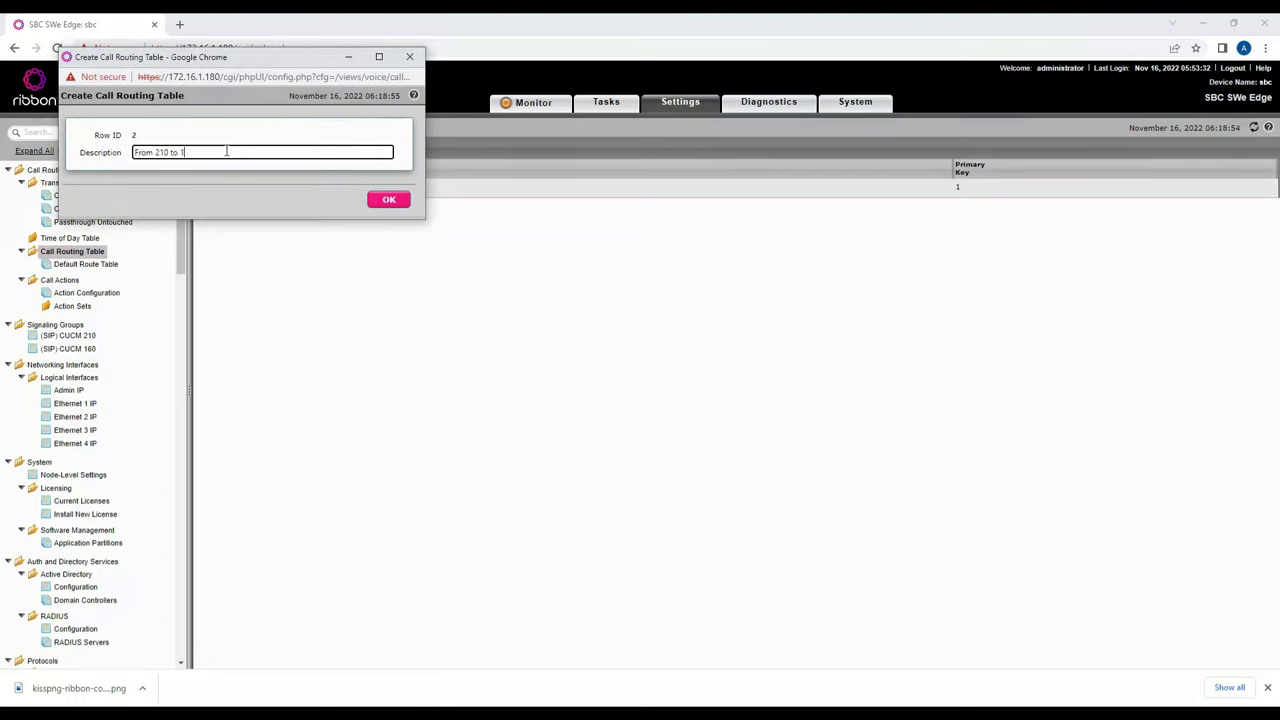
left_click(389, 200)
Add a '210 to 160' entry using CUCM 210 transformation and CUCM 160 destination
left_click(90, 279)
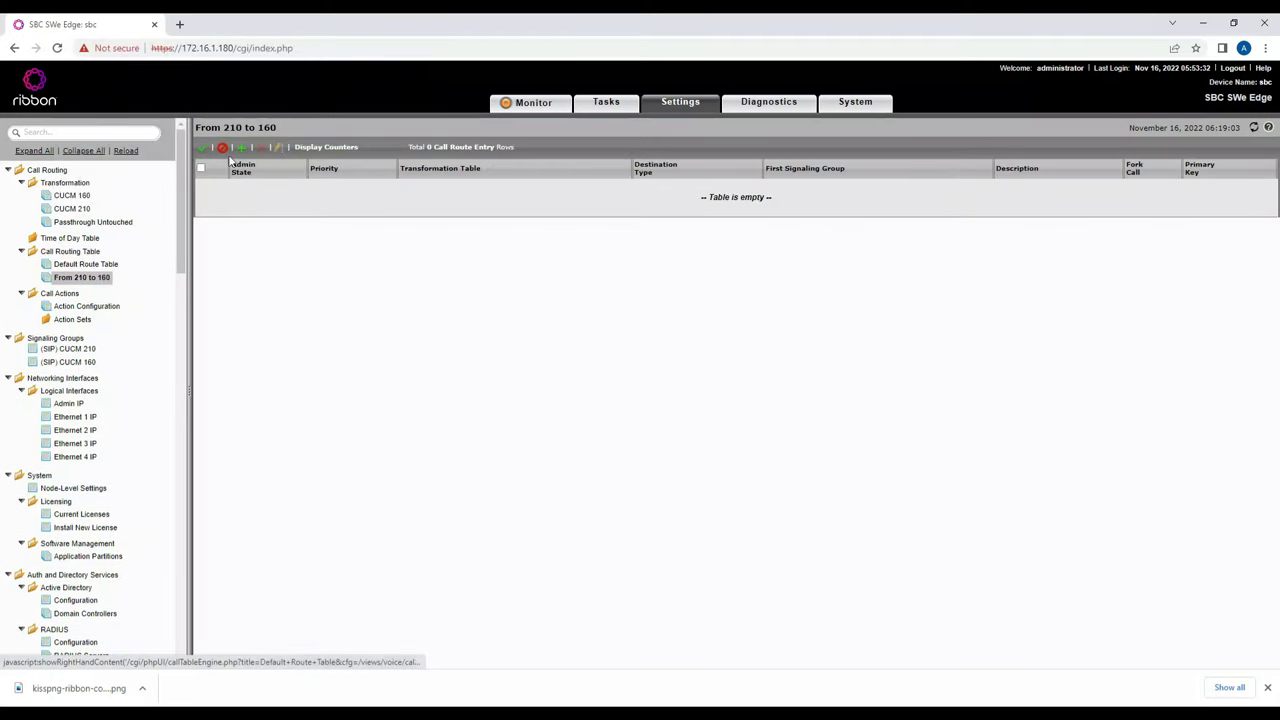
left_click(240, 148)
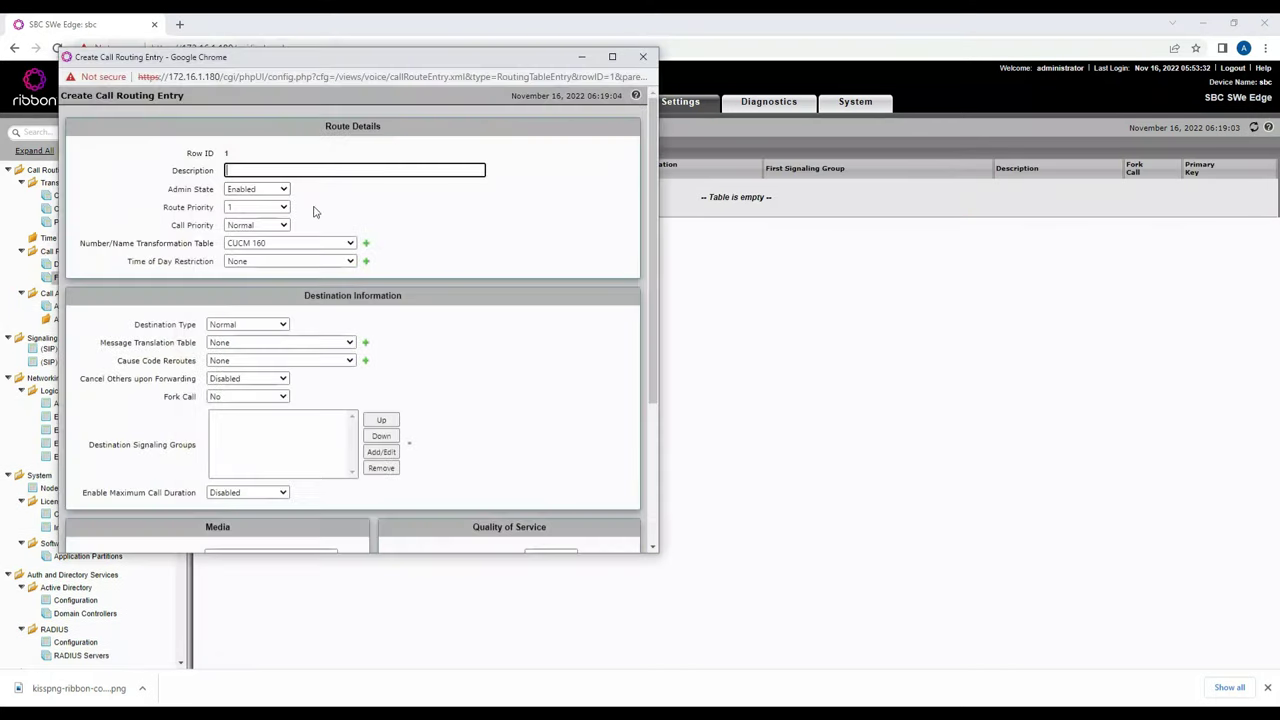
left_click(273, 244)
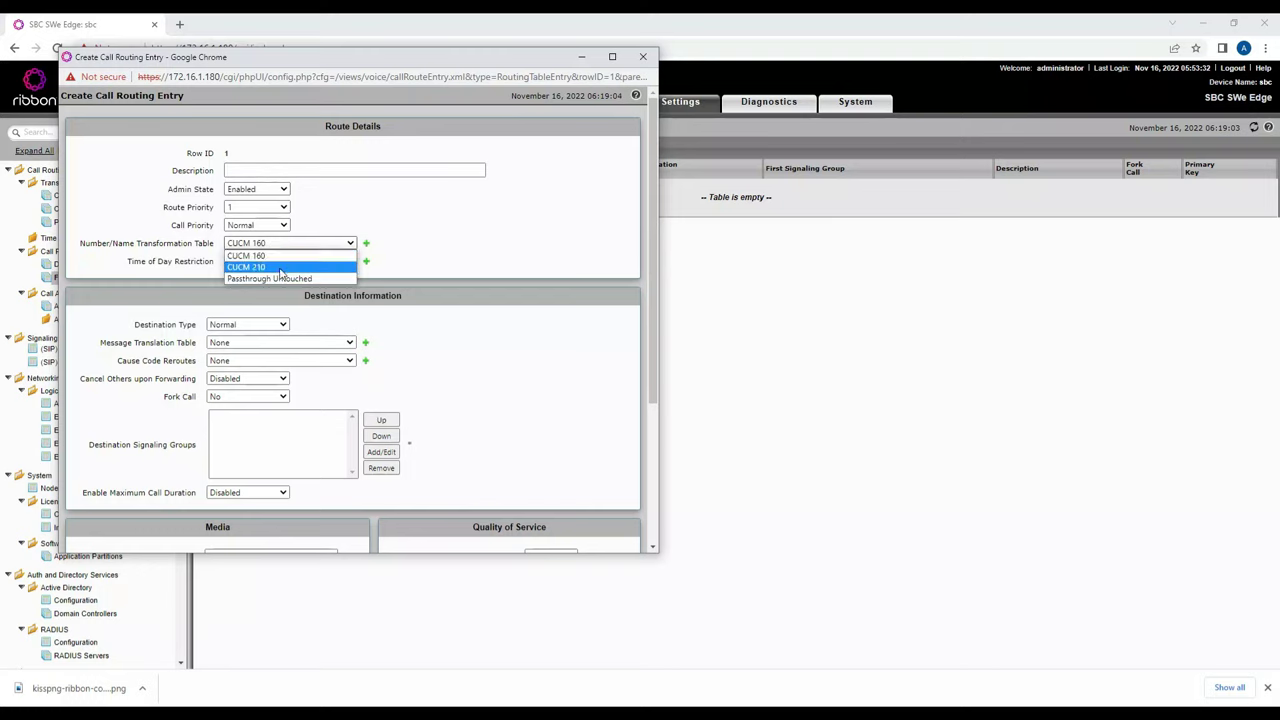
left_click(290, 267)
left_click(299, 170)
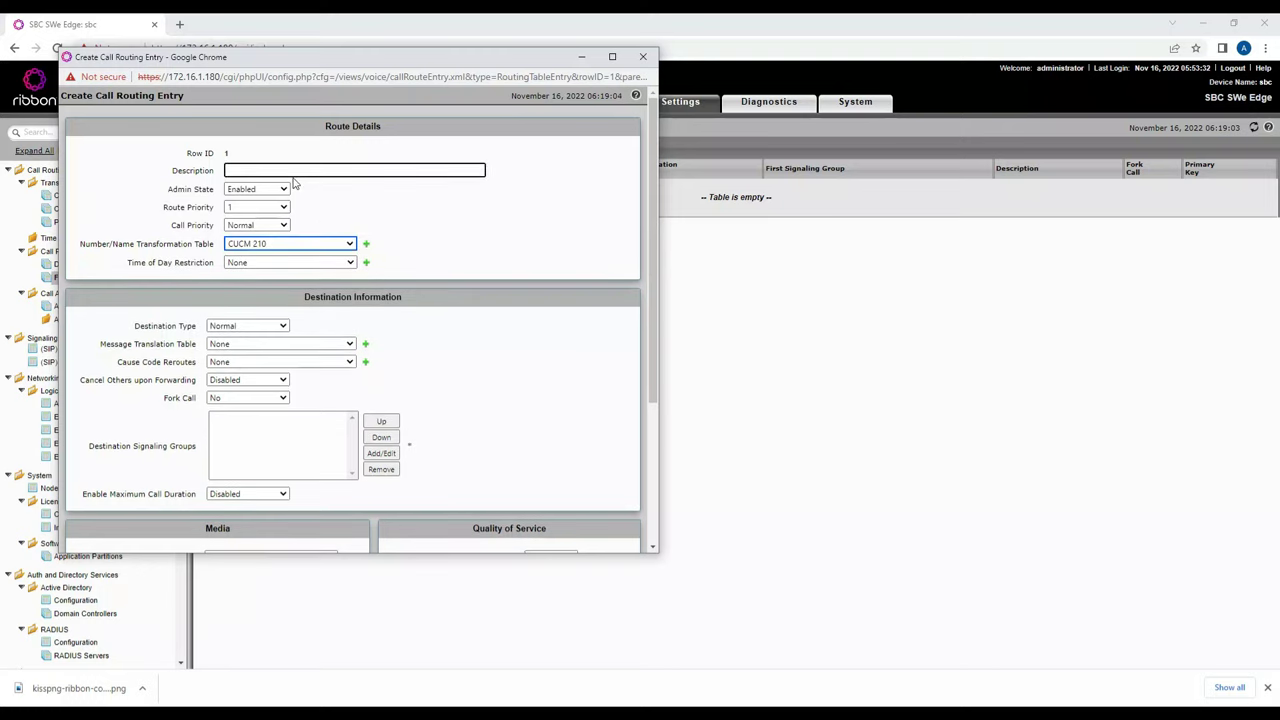
type("210 to 160")
left_click(381, 453)
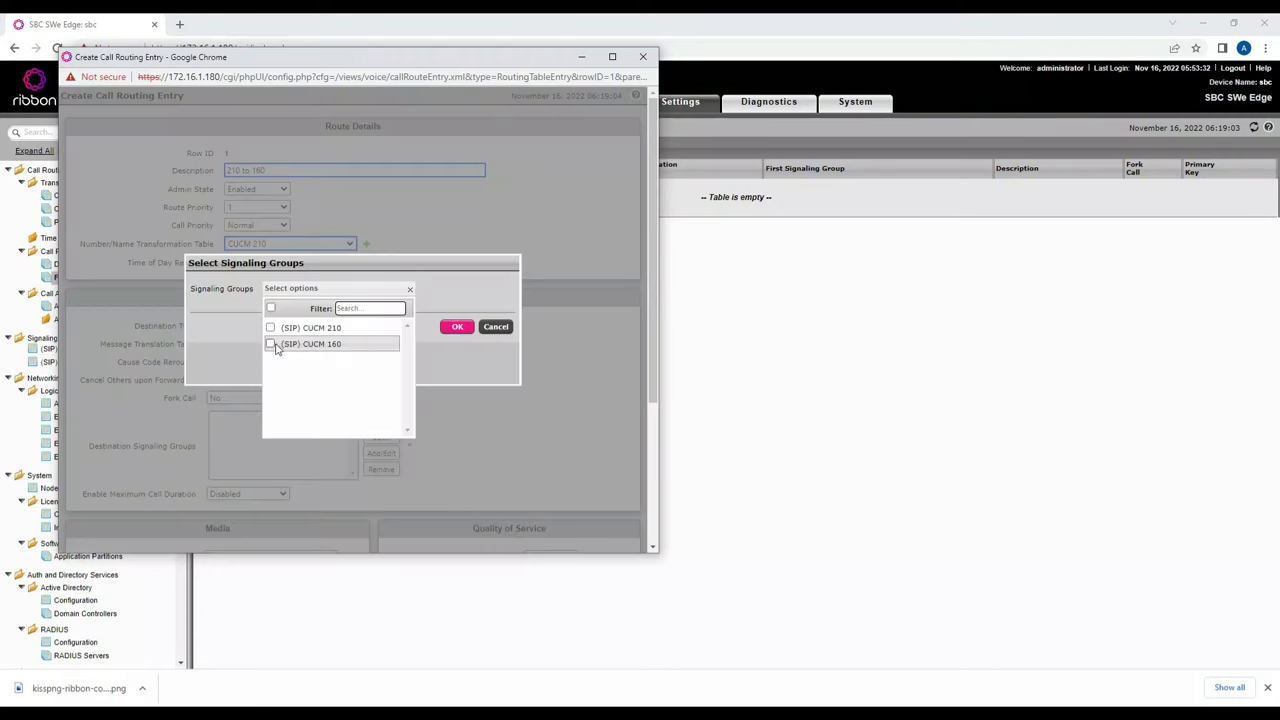
left_click(272, 344)
left_click(457, 327)
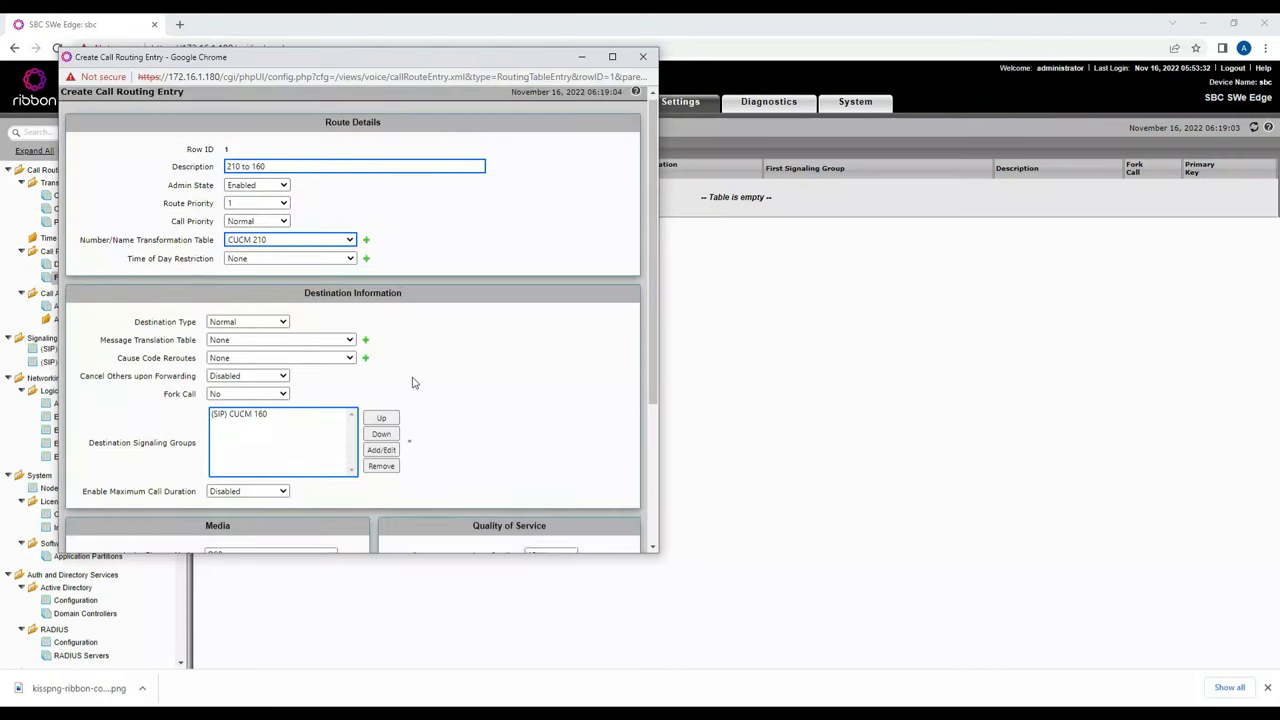
Keep media transcoding Enabled, set the media list to CUCM Media List, and save the entry
scroll(412, 377, "down", 2)
left_click(248, 400)
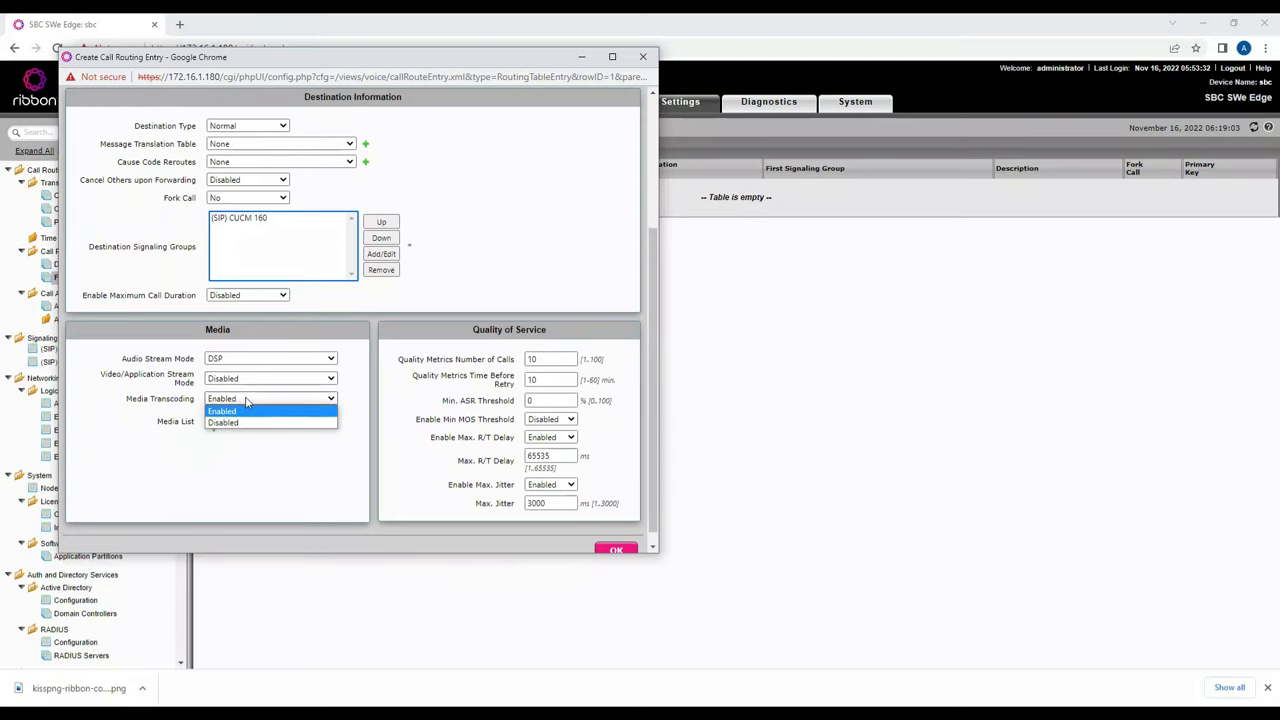
left_click(278, 398)
left_click(252, 417)
left_click(253, 436)
scroll(484, 487, "down", 1)
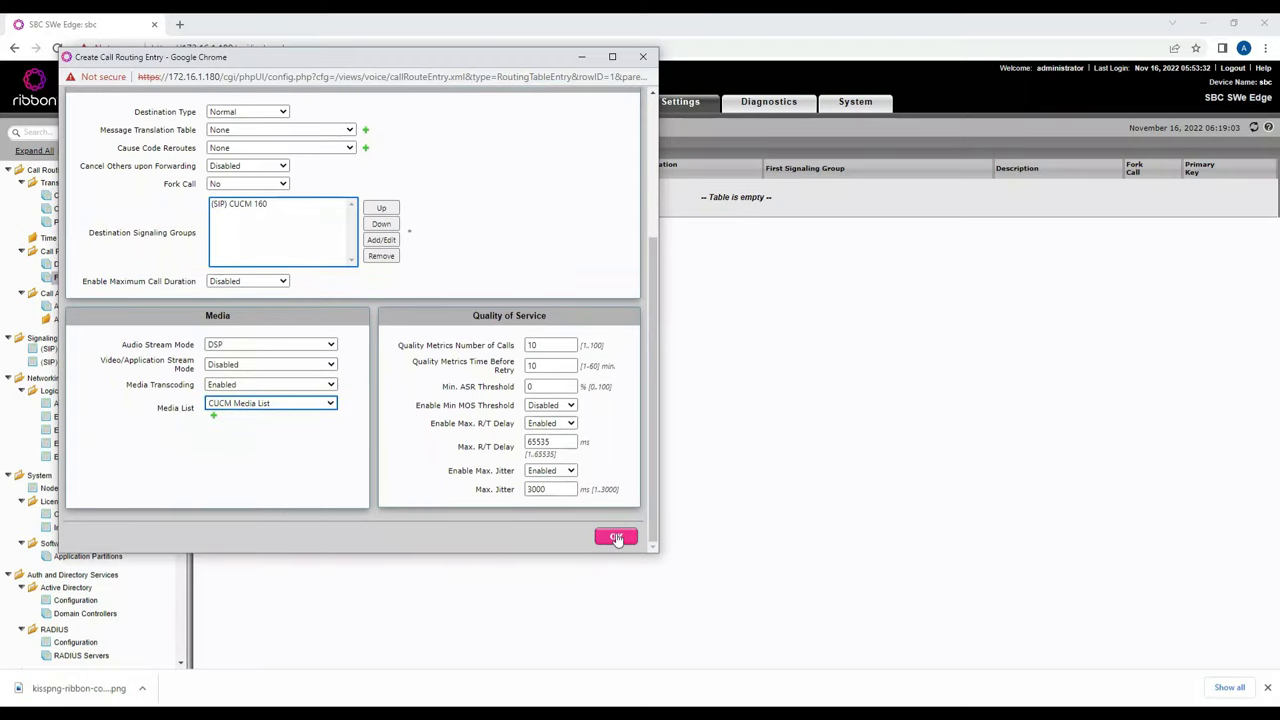
left_click(616, 542)
Create the 'From 160 to 210' call routing table
left_click(72, 251)
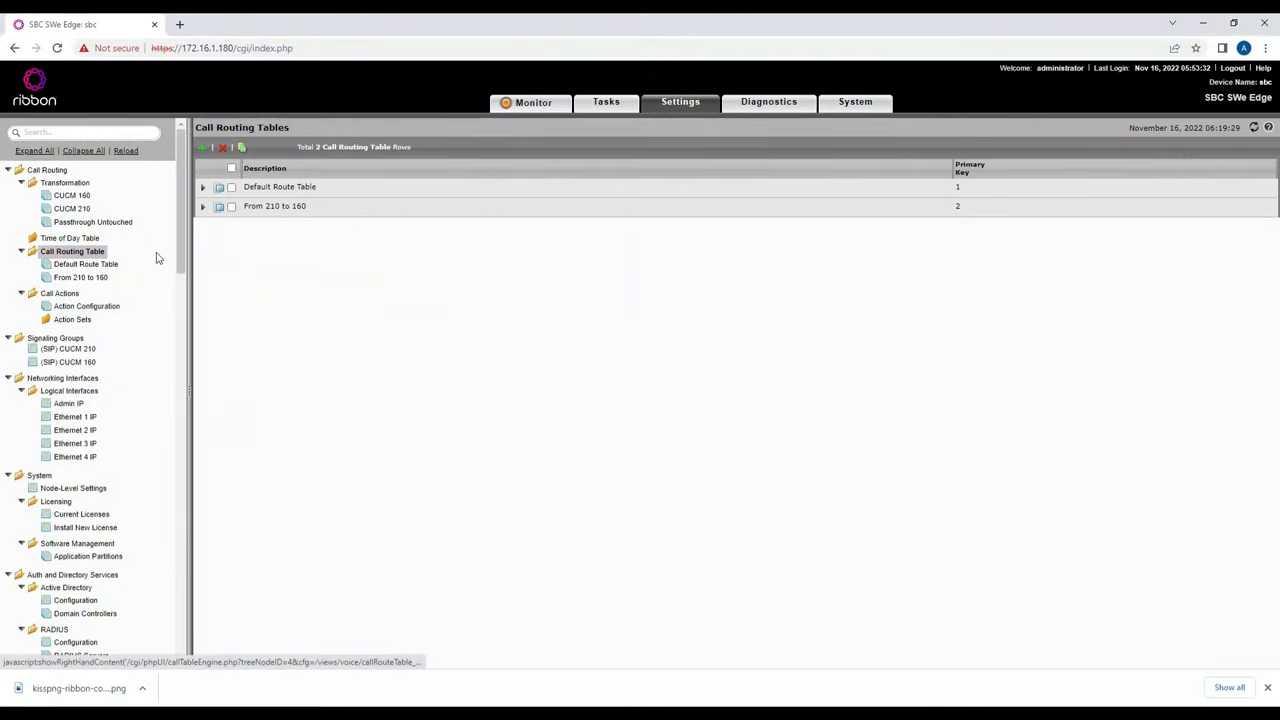
left_click(204, 148)
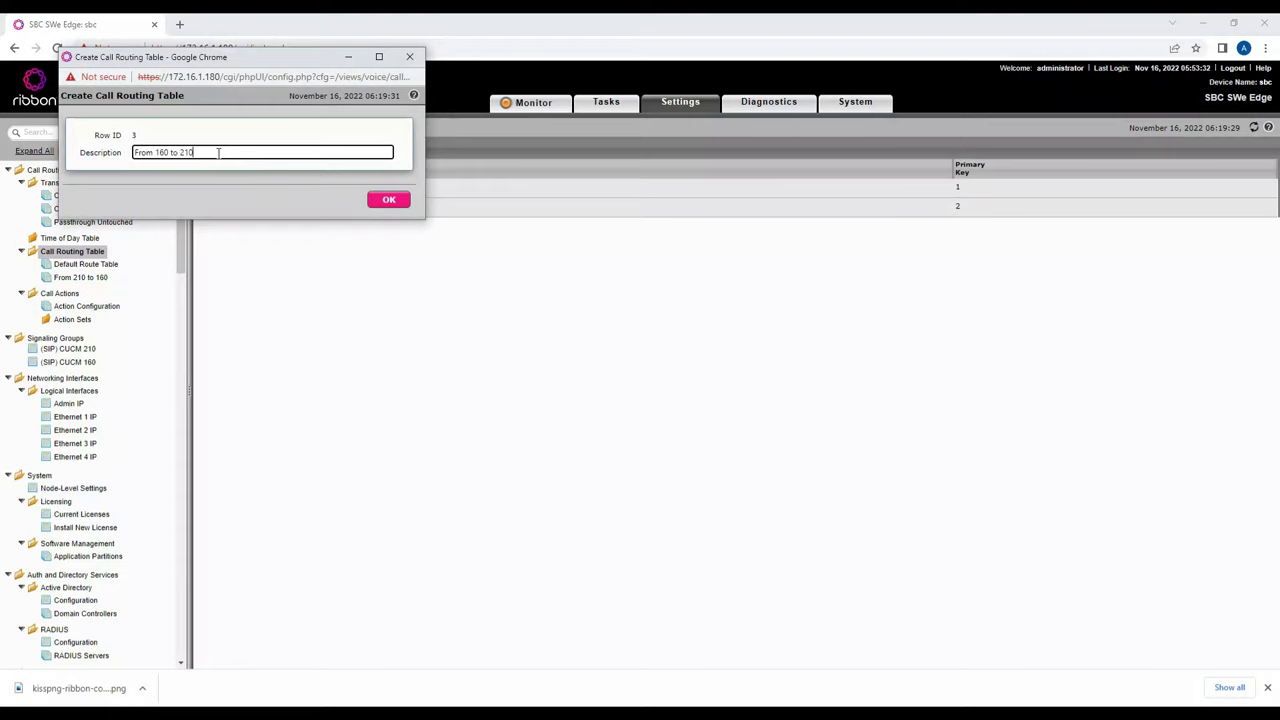
left_click(386, 203)
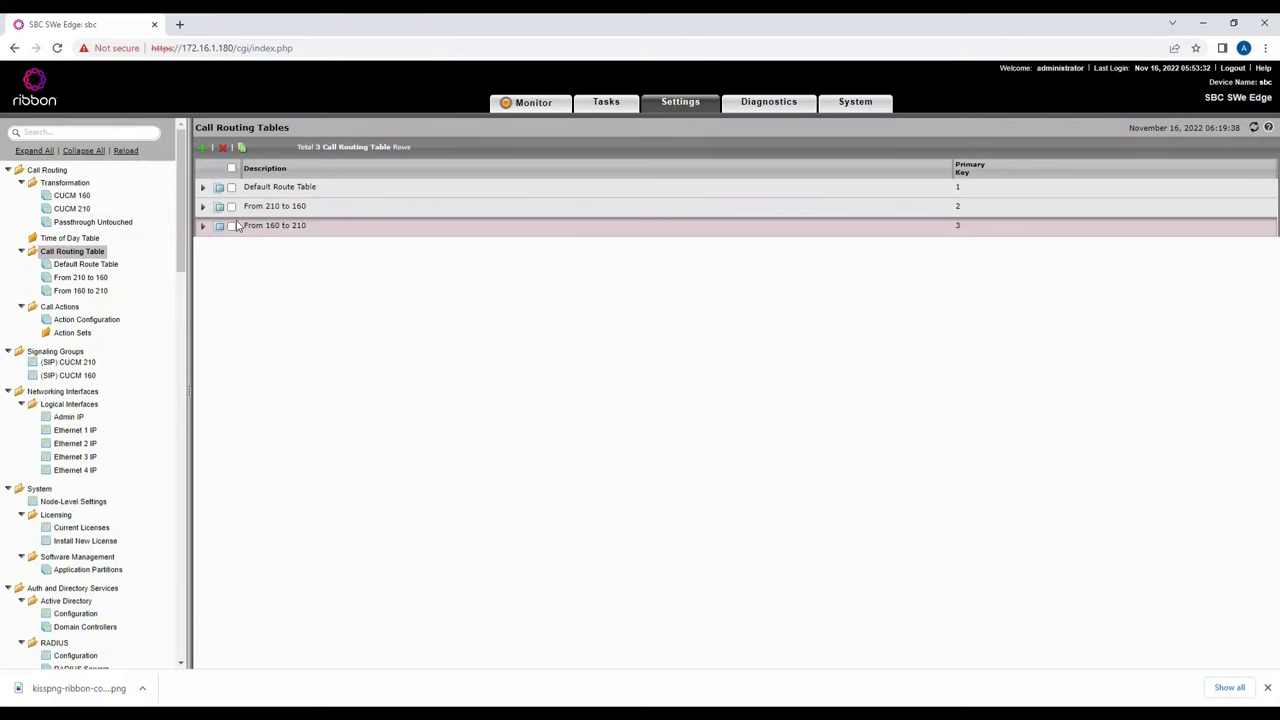
Add an entry with CUCM 160 transformation, CUCM 210 destination and CUCM Media List
left_click(72, 290)
left_click(240, 147)
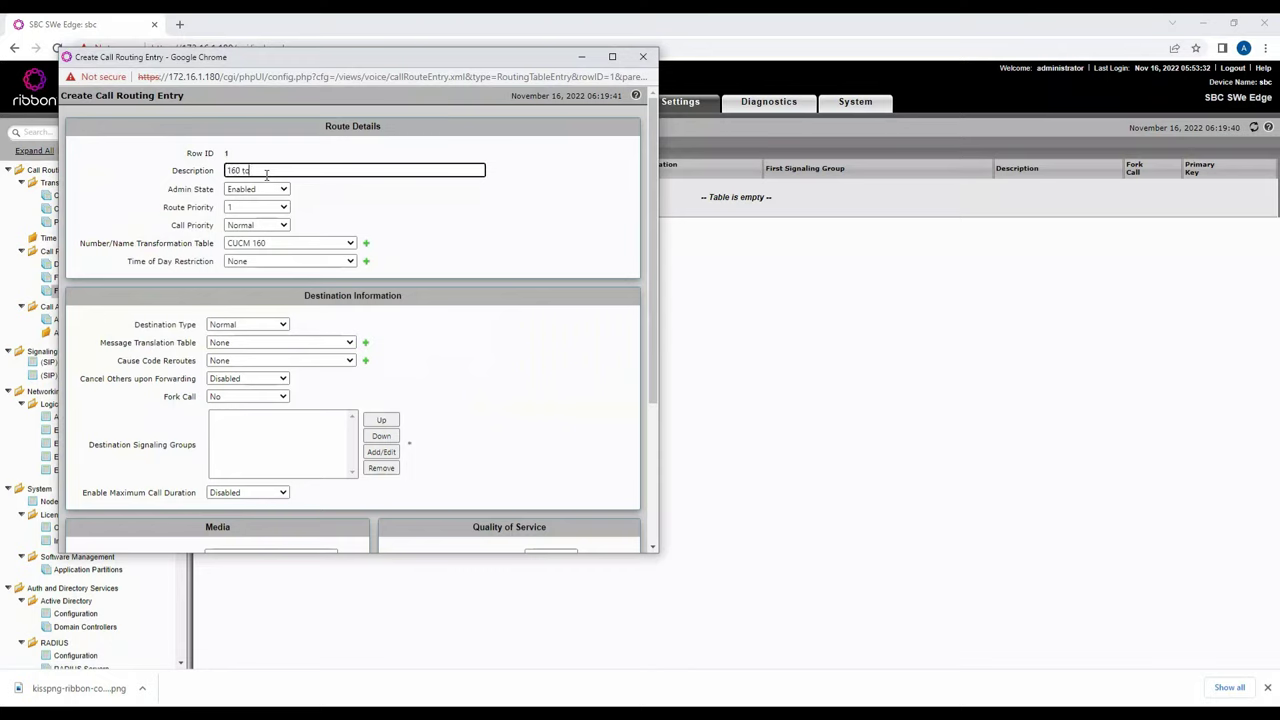
left_click(267, 243)
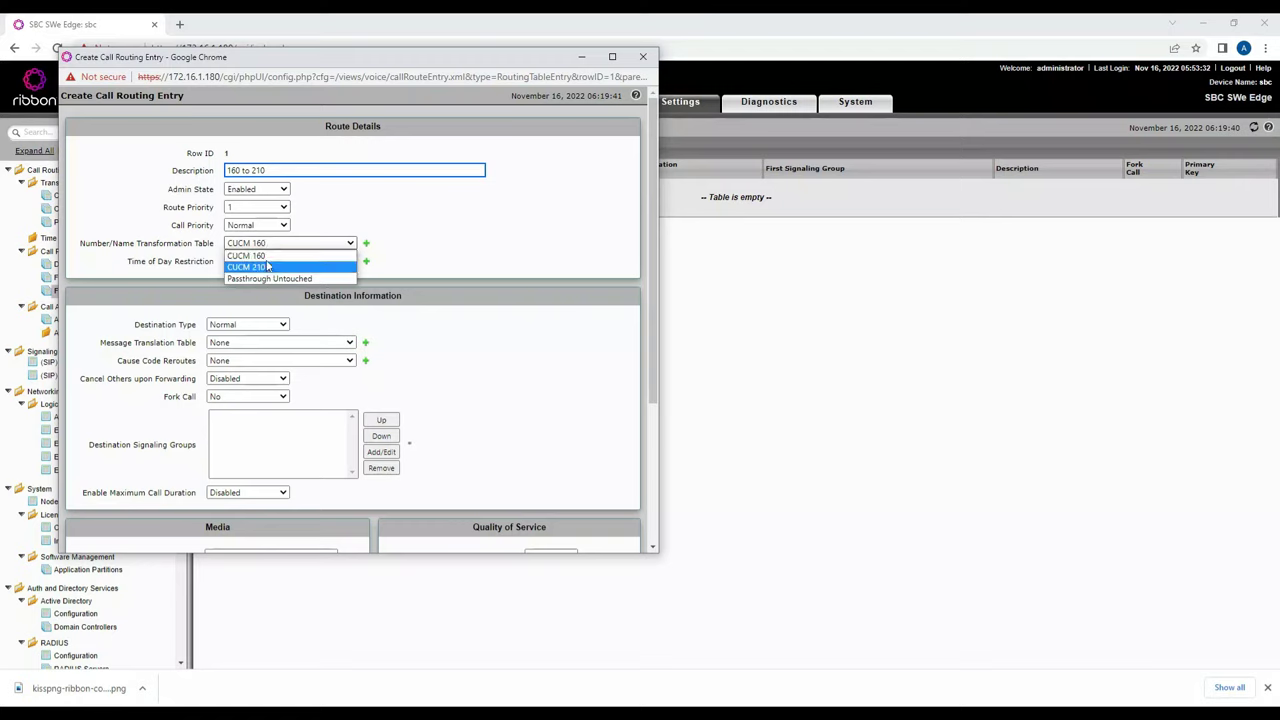
left_click(262, 256)
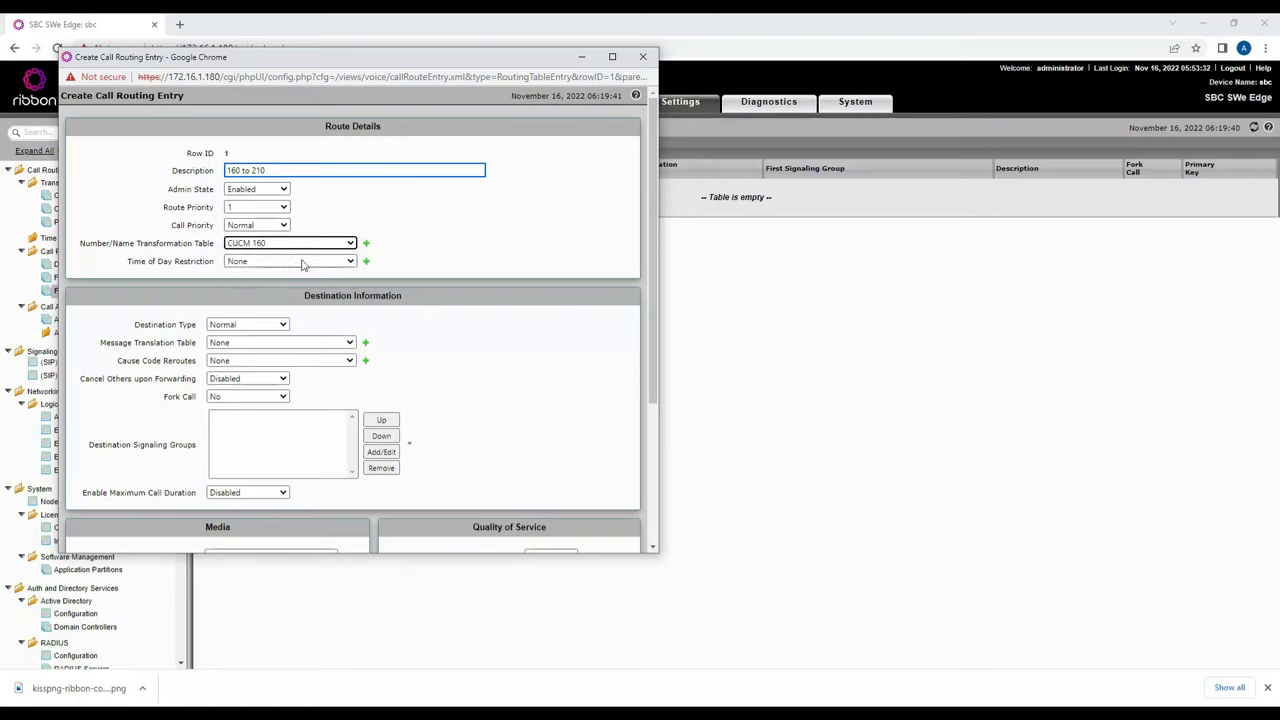
left_click(386, 452)
left_click(270, 328)
left_click(446, 332)
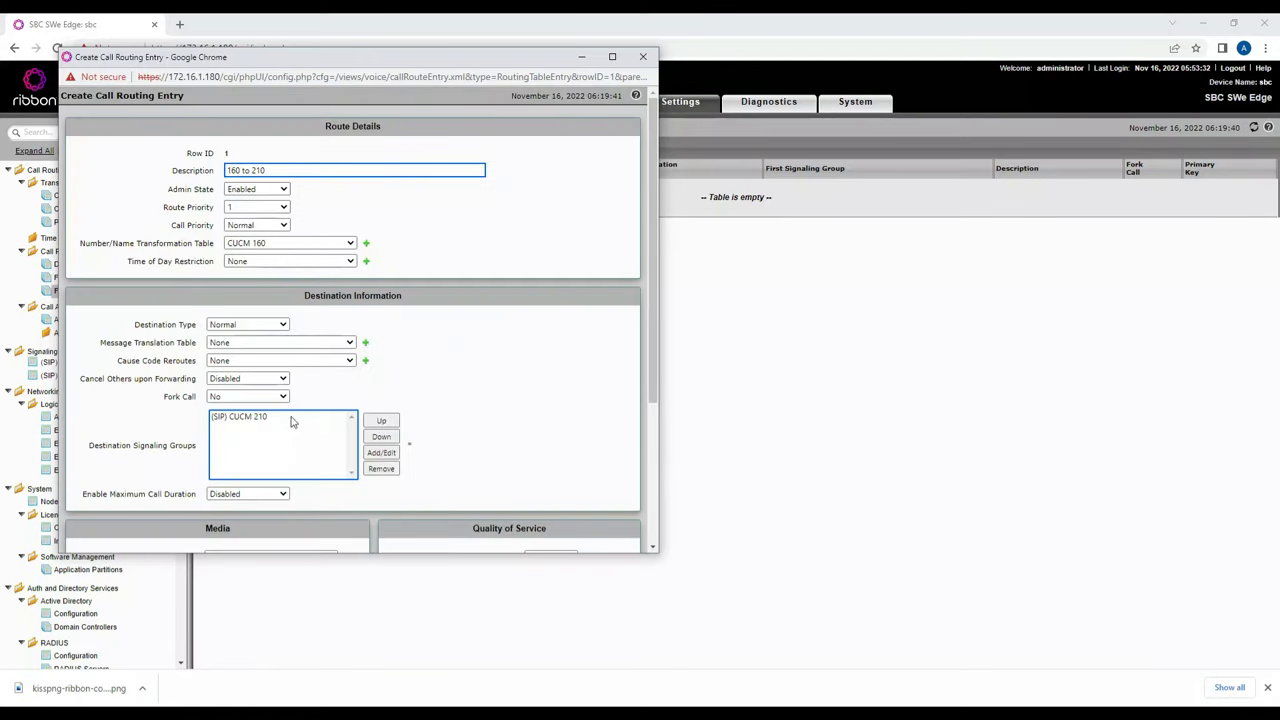
scroll(298, 435, "down", 3)
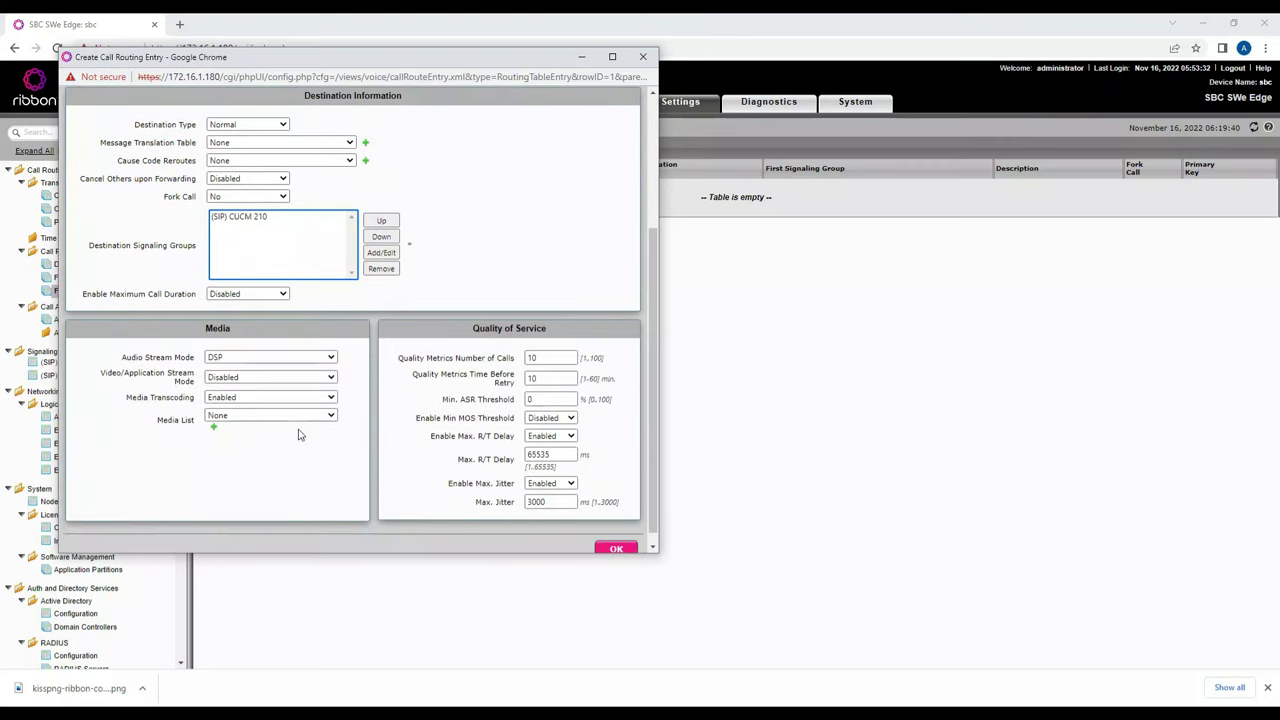
left_click(285, 402)
left_click(245, 427)
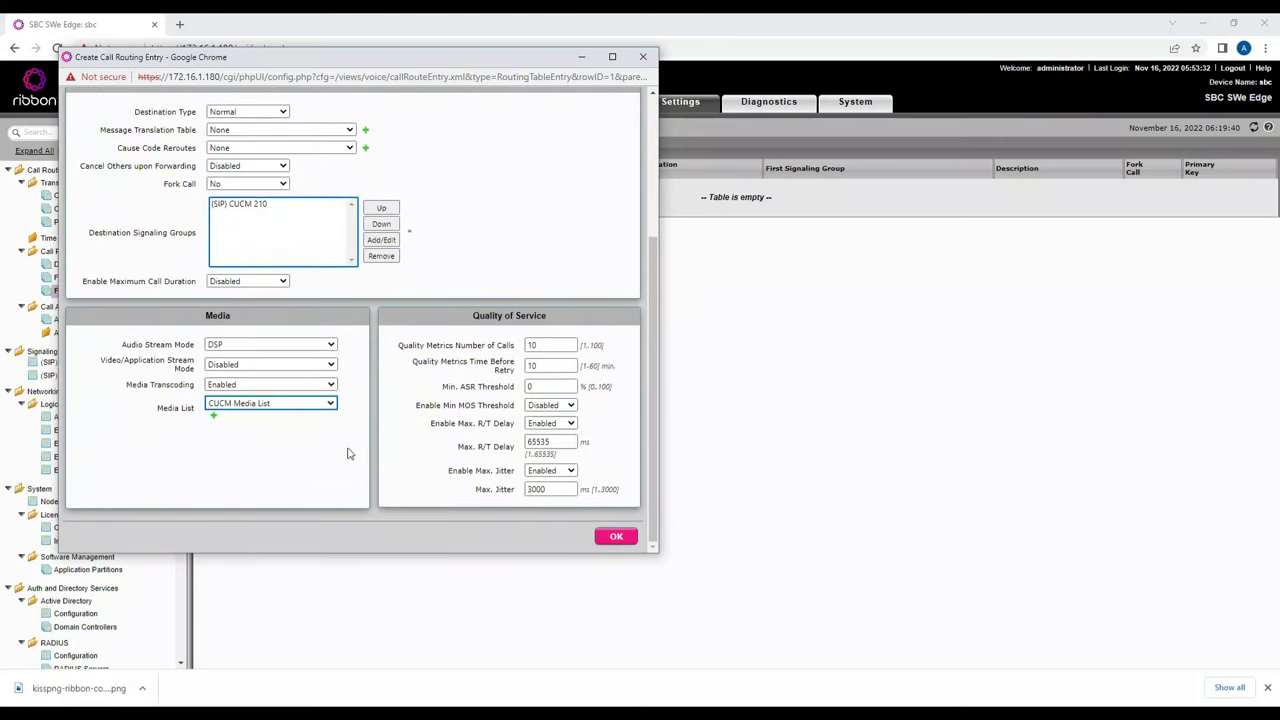
left_click(612, 536)
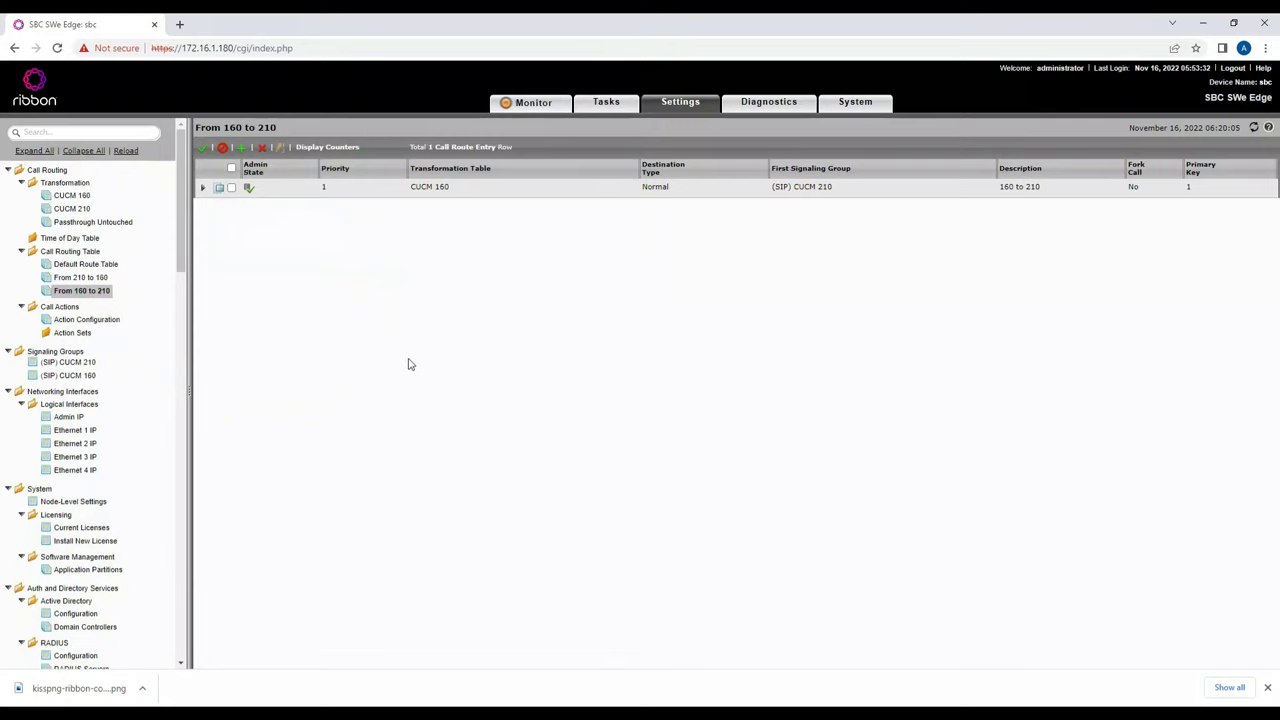
Set the CUCM 210 signaling group's call routing table to 'From 210 to 160' and apply
left_click(68, 362)
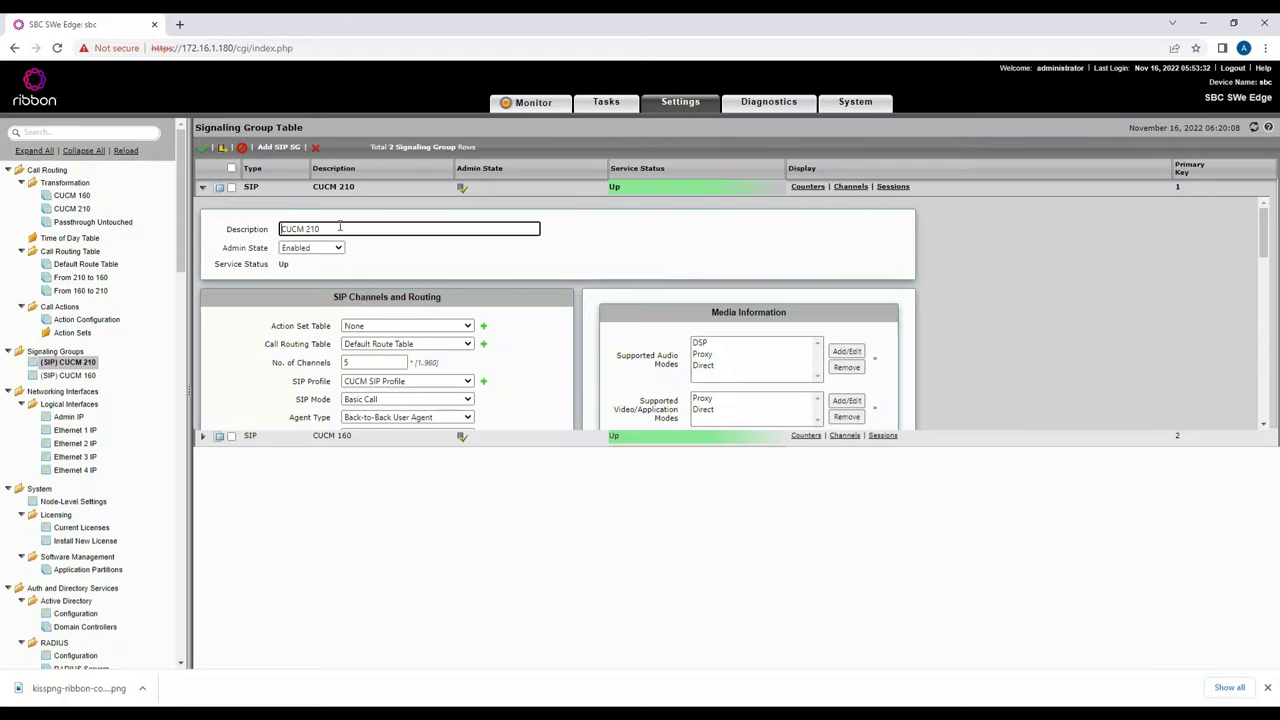
left_click(89, 364)
left_click(395, 345)
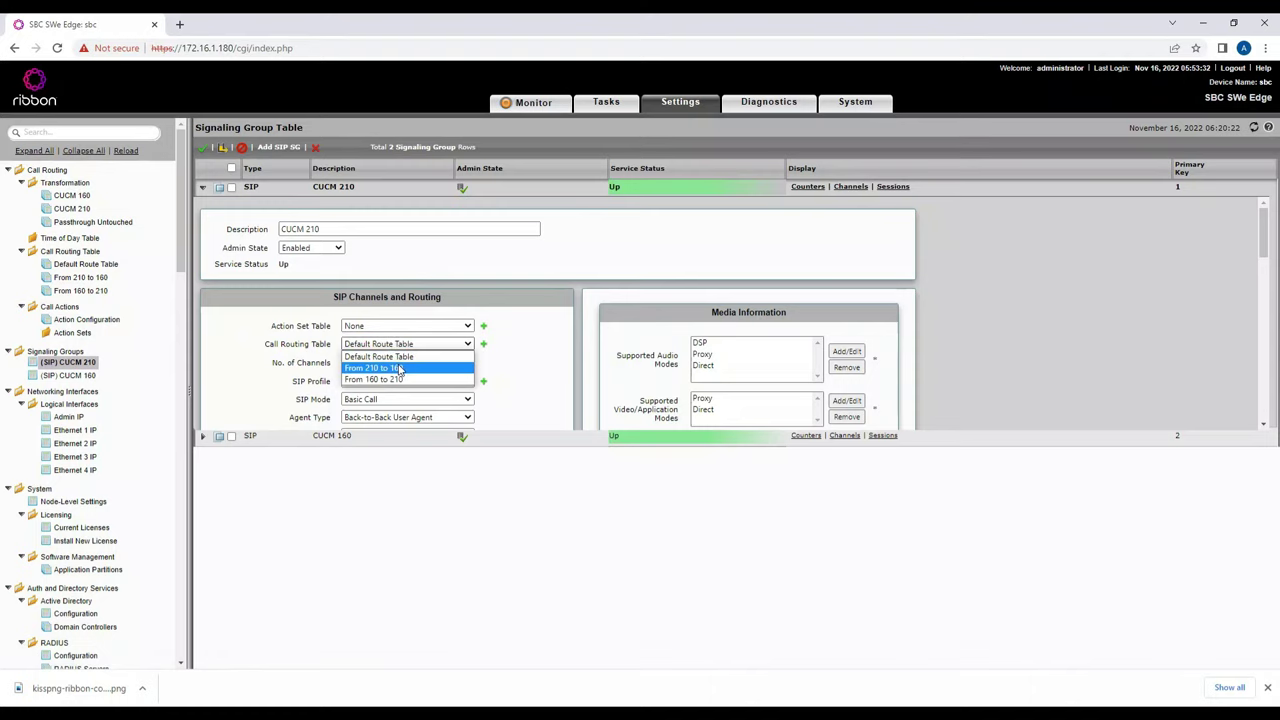
left_click(399, 369)
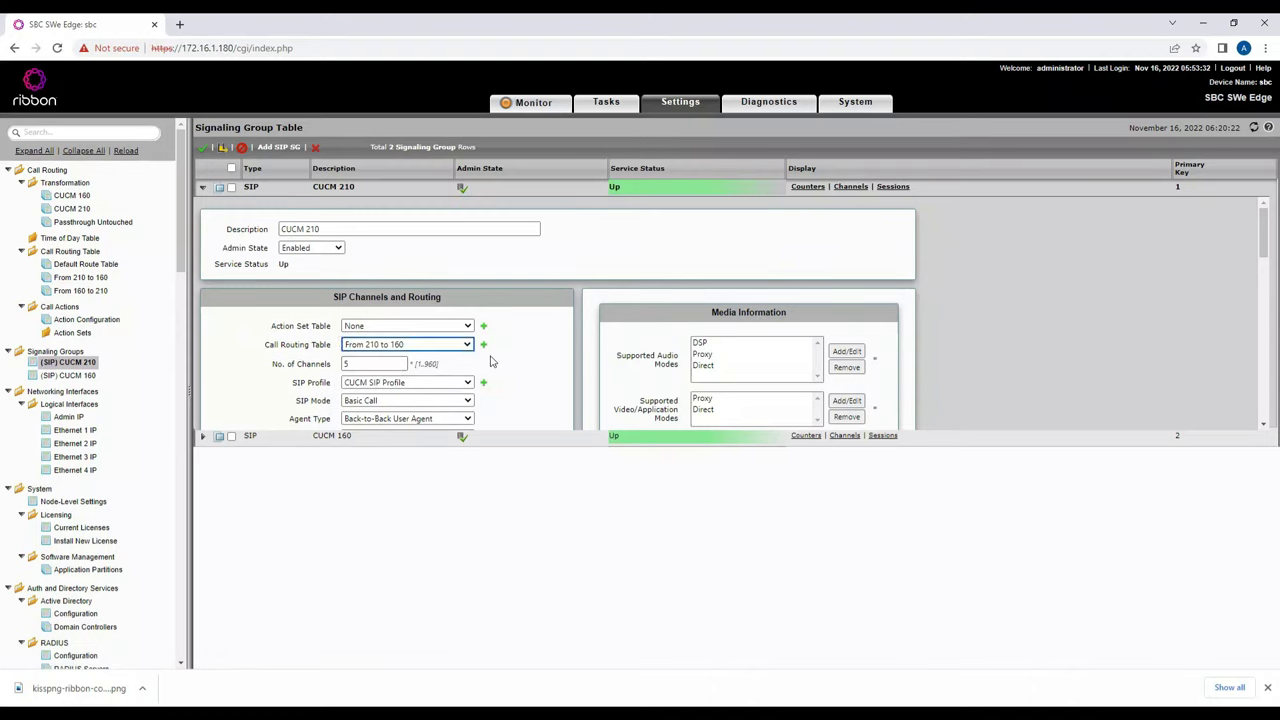
scroll(490, 360, "down", 10)
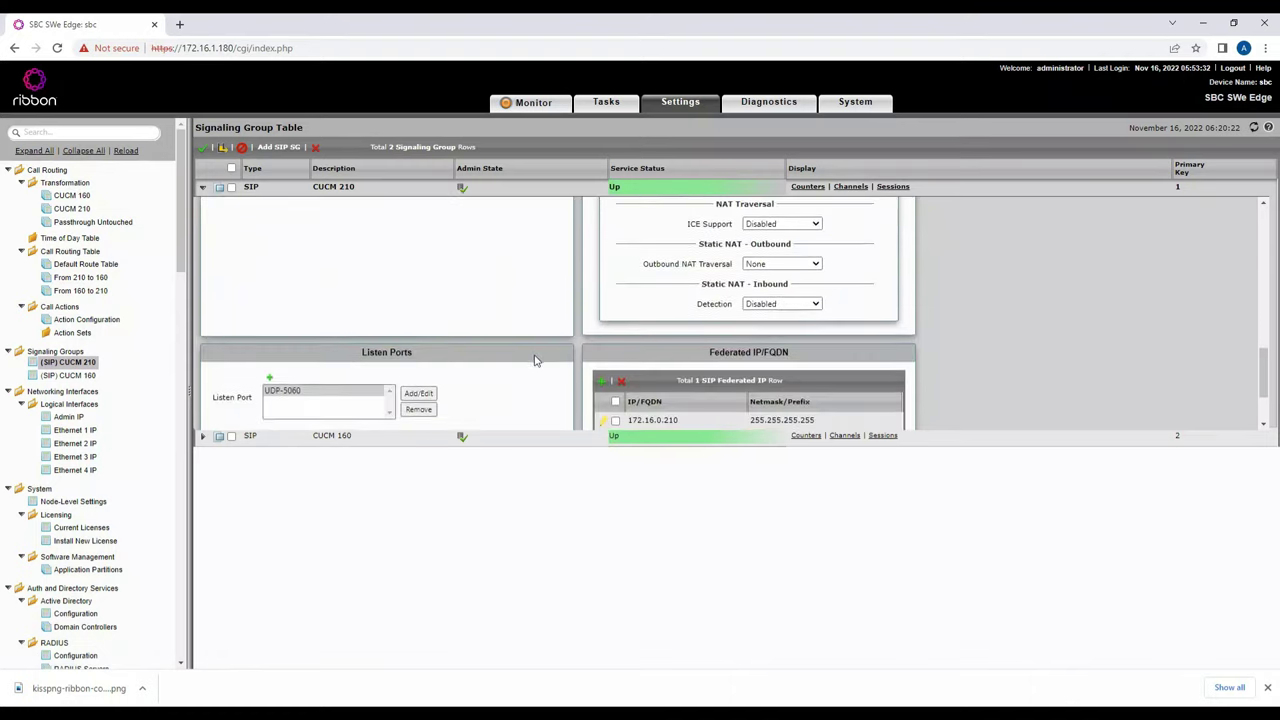
left_click(896, 413)
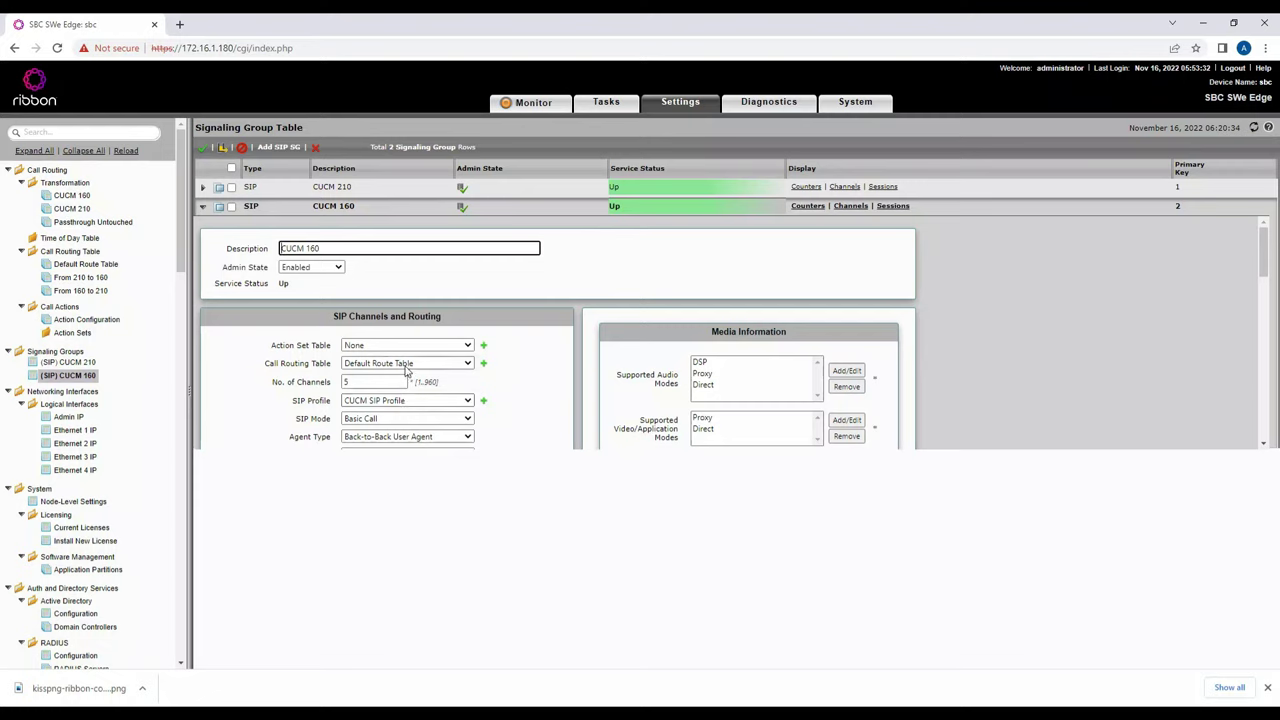
Set the CUCM 160 signaling group's call routing table to 'From 160 to 210' and apply
left_click(407, 366)
left_click(402, 403)
scroll(597, 420, "down", 1)
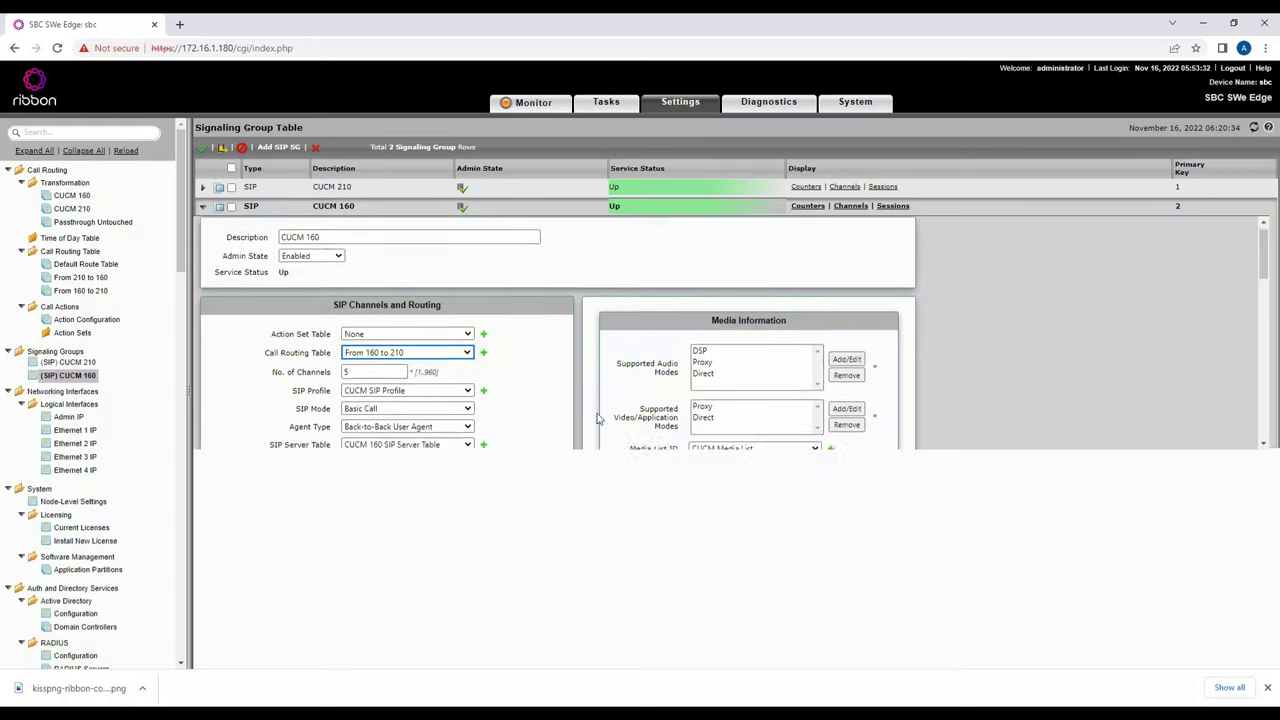
scroll(597, 420, "down", 10)
left_click(894, 432)
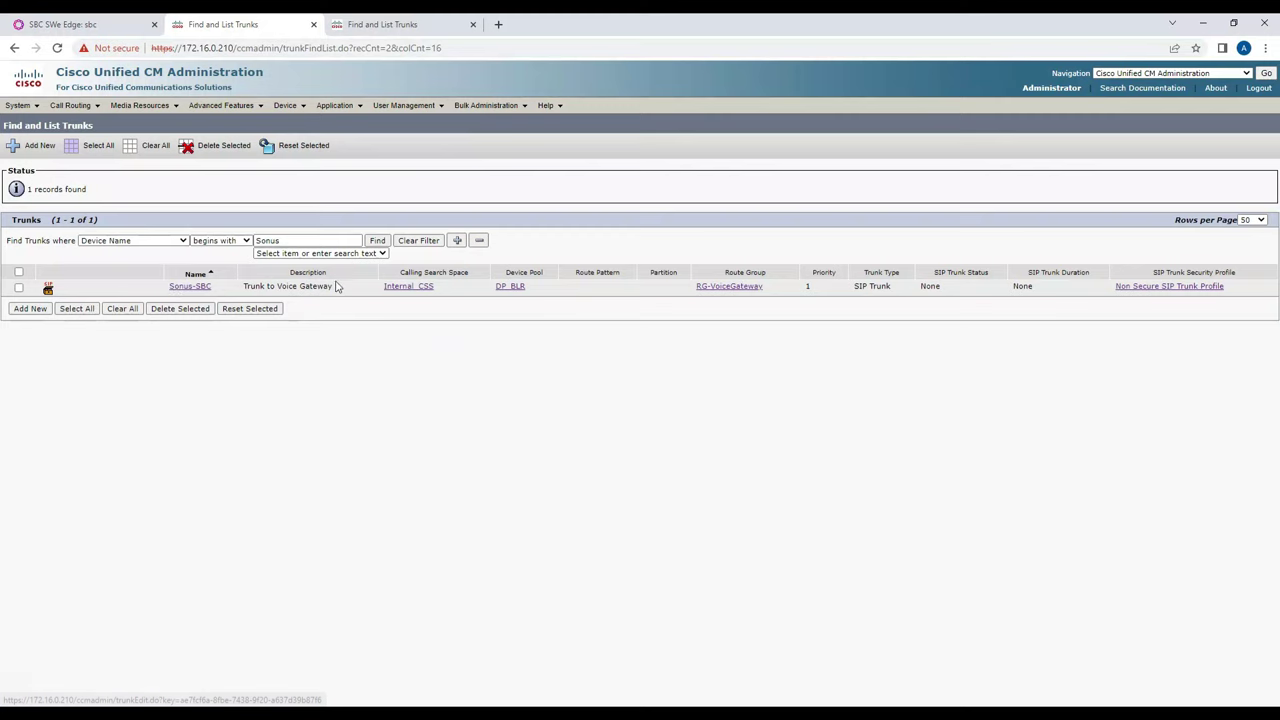
Find trunks with device name beginning 'Sonus' and open the Sonus-SBC trunk
left_click(377, 243)
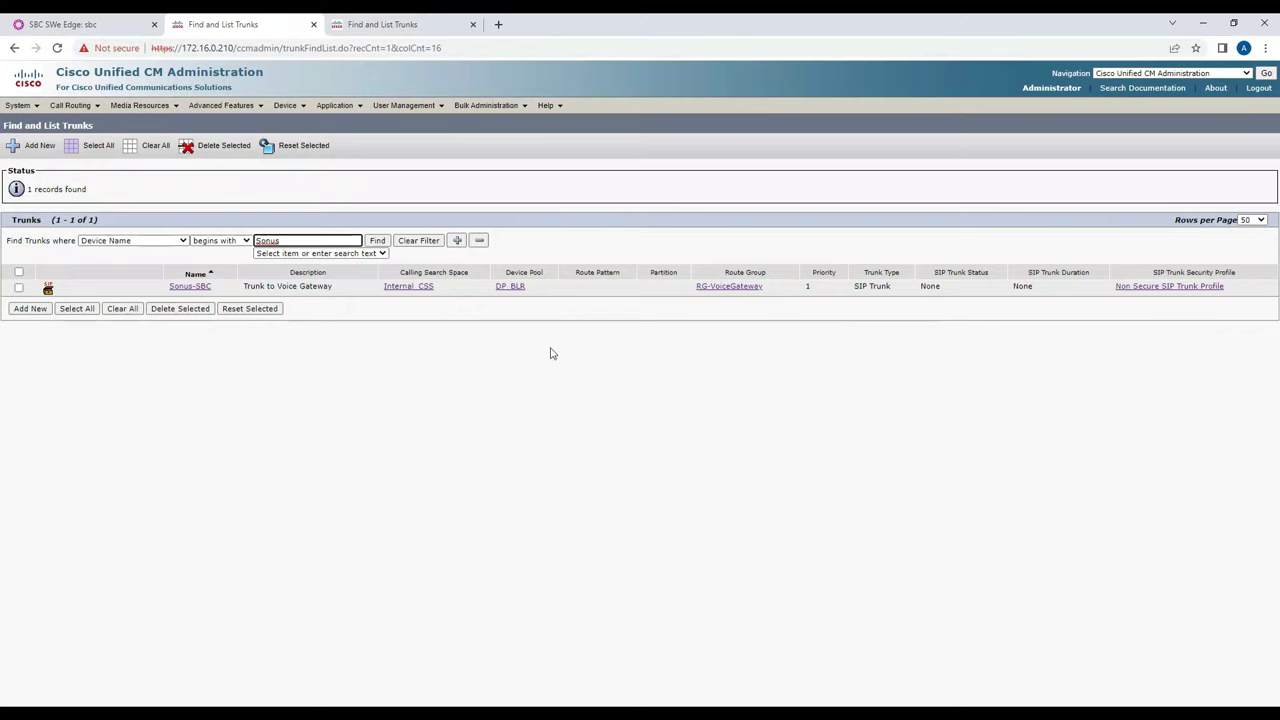
left_click(201, 288)
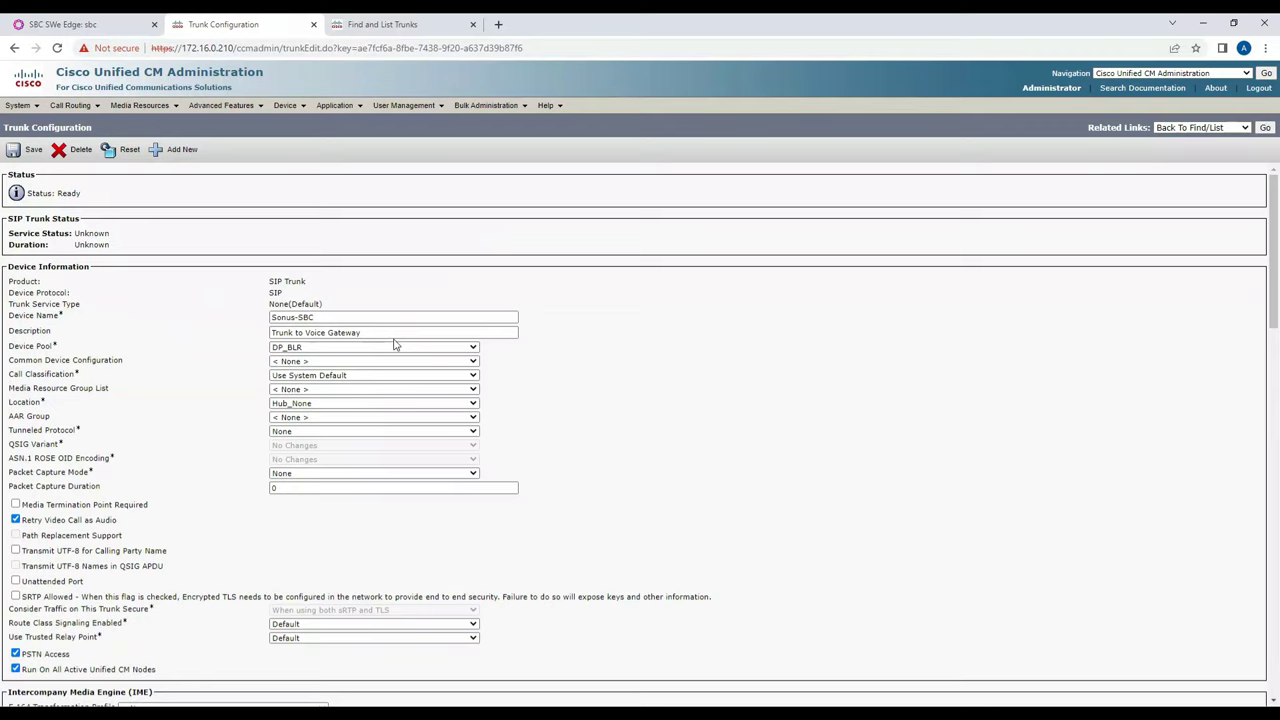
Review the Sonus-SBC trunk's description and settings down to the SIP Information section
left_click_drag(275, 333, 348, 340)
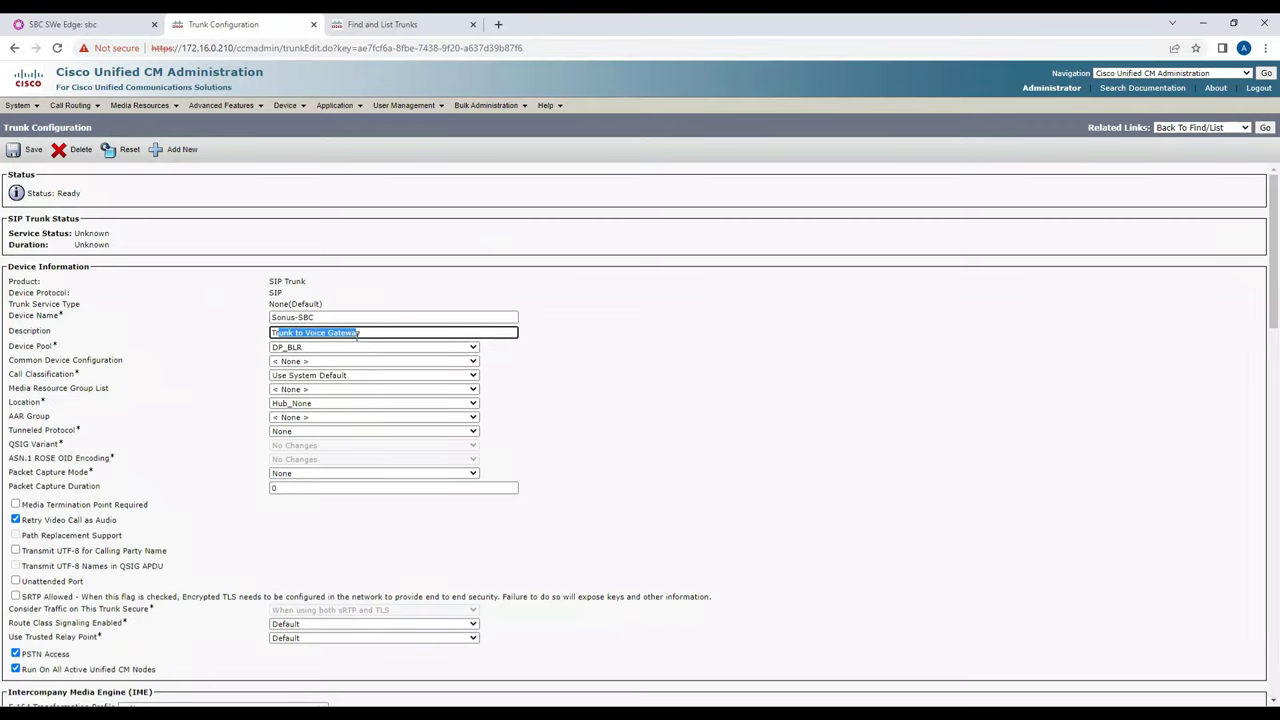
left_click(535, 328)
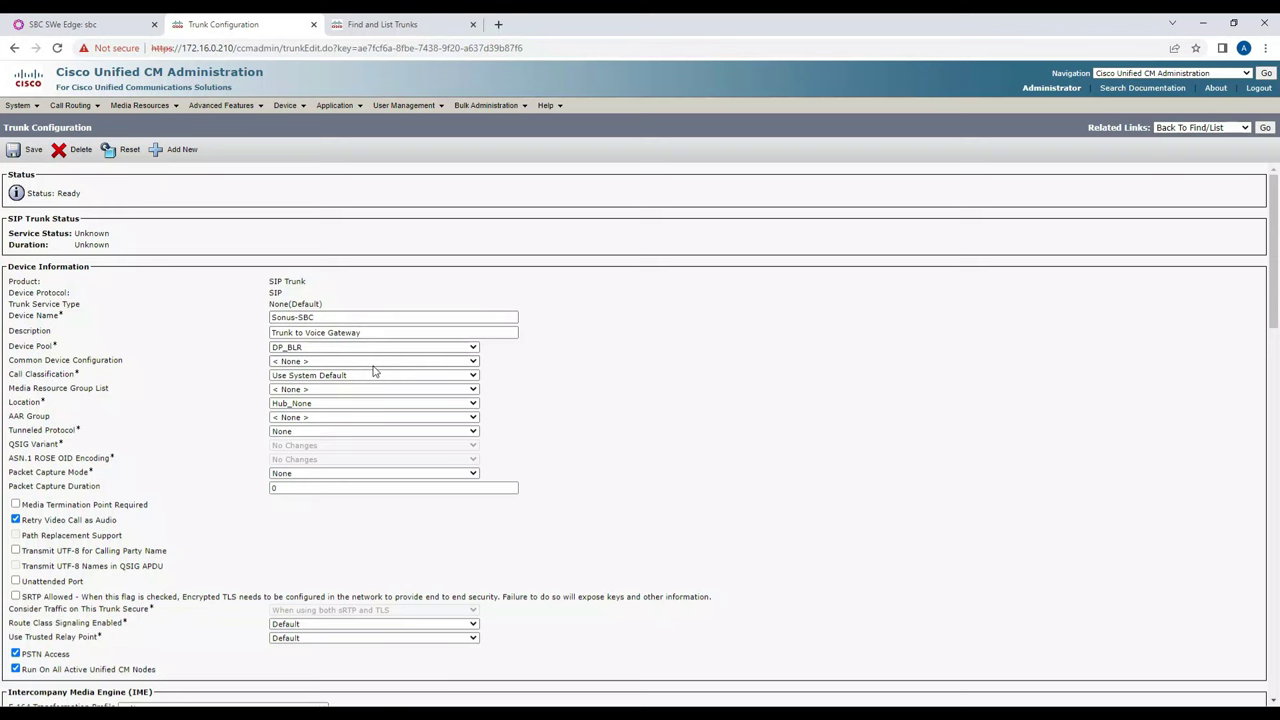
scroll(373, 371, "down", 2)
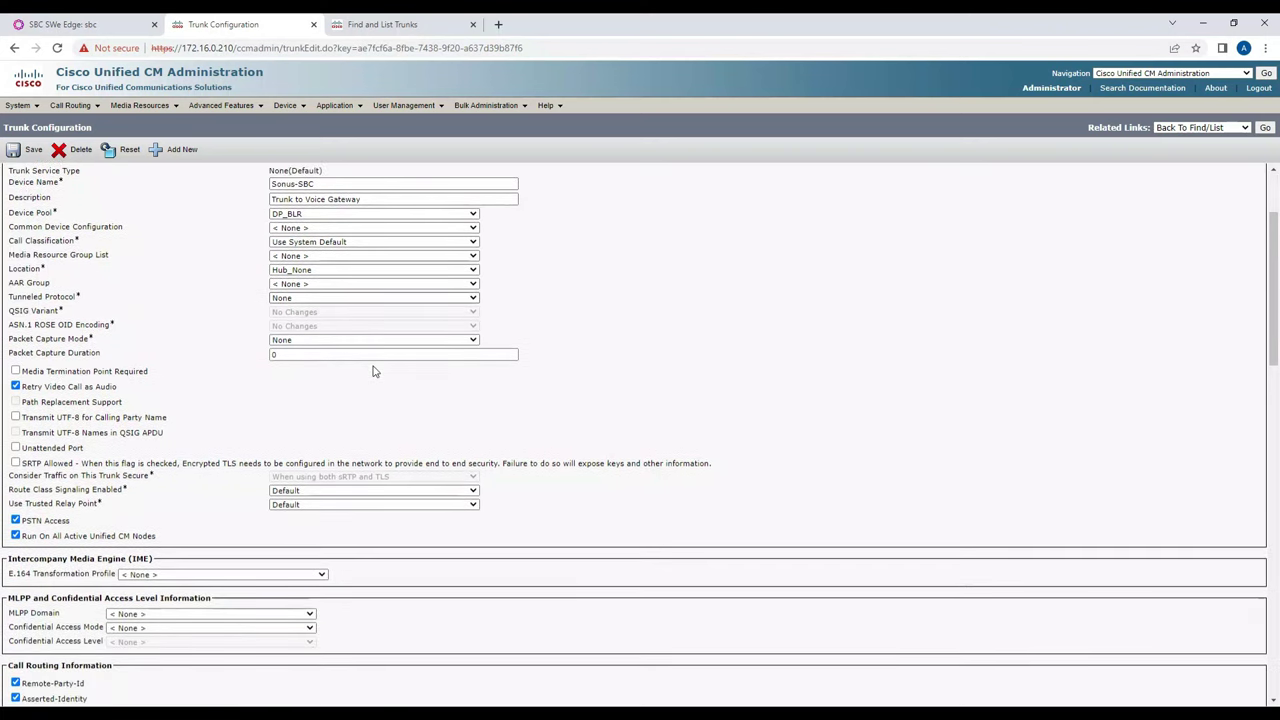
scroll(373, 371, "down", 1)
scroll(375, 367, "down", 3)
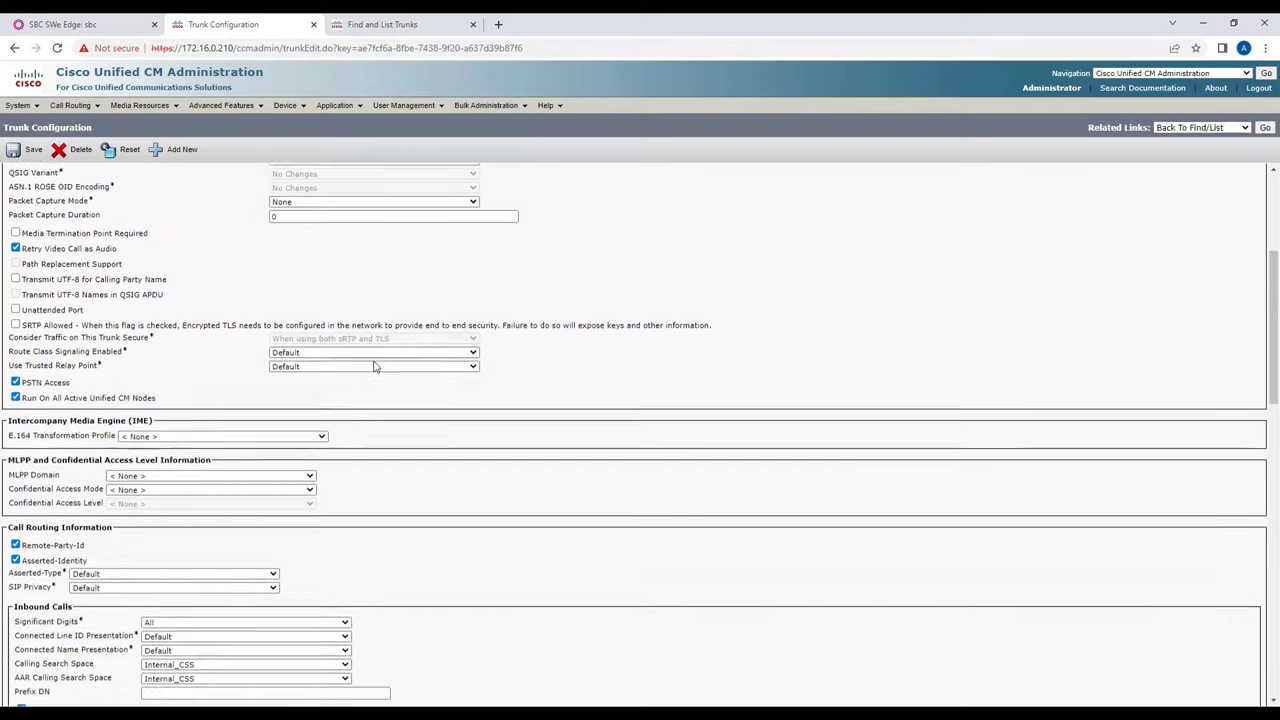
scroll(373, 368, "down", 1)
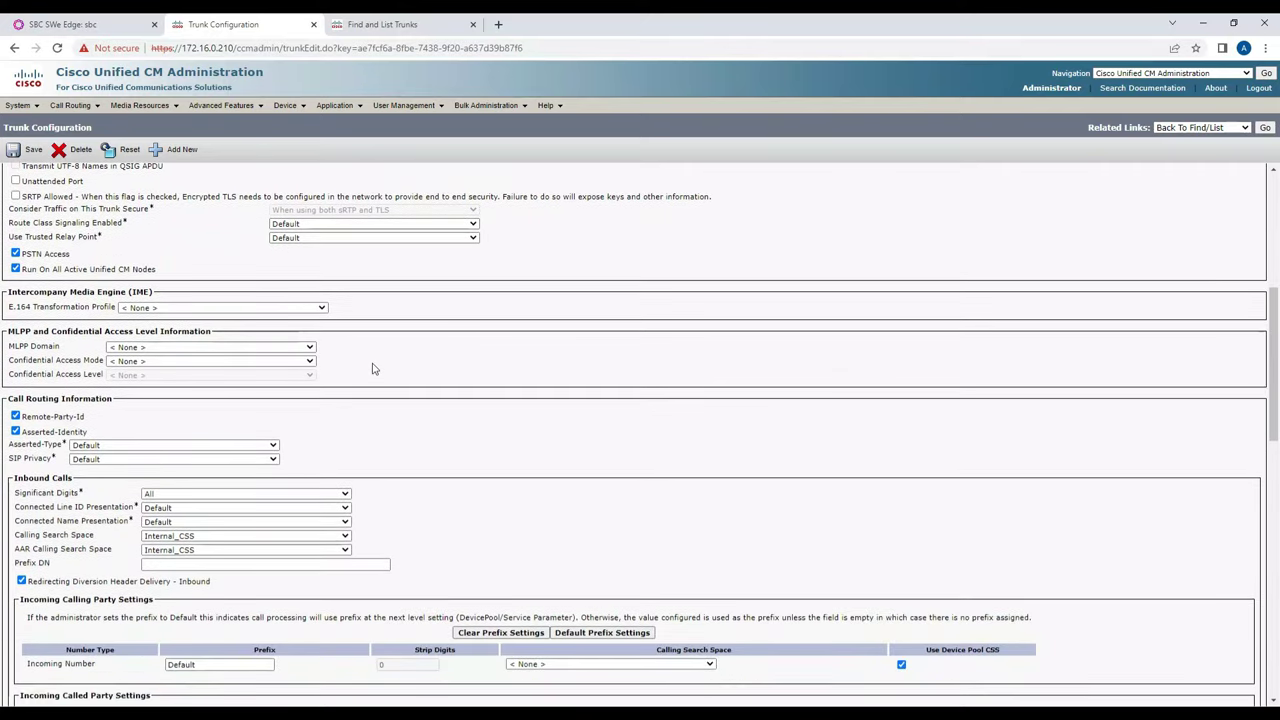
scroll(372, 369, "down", 1)
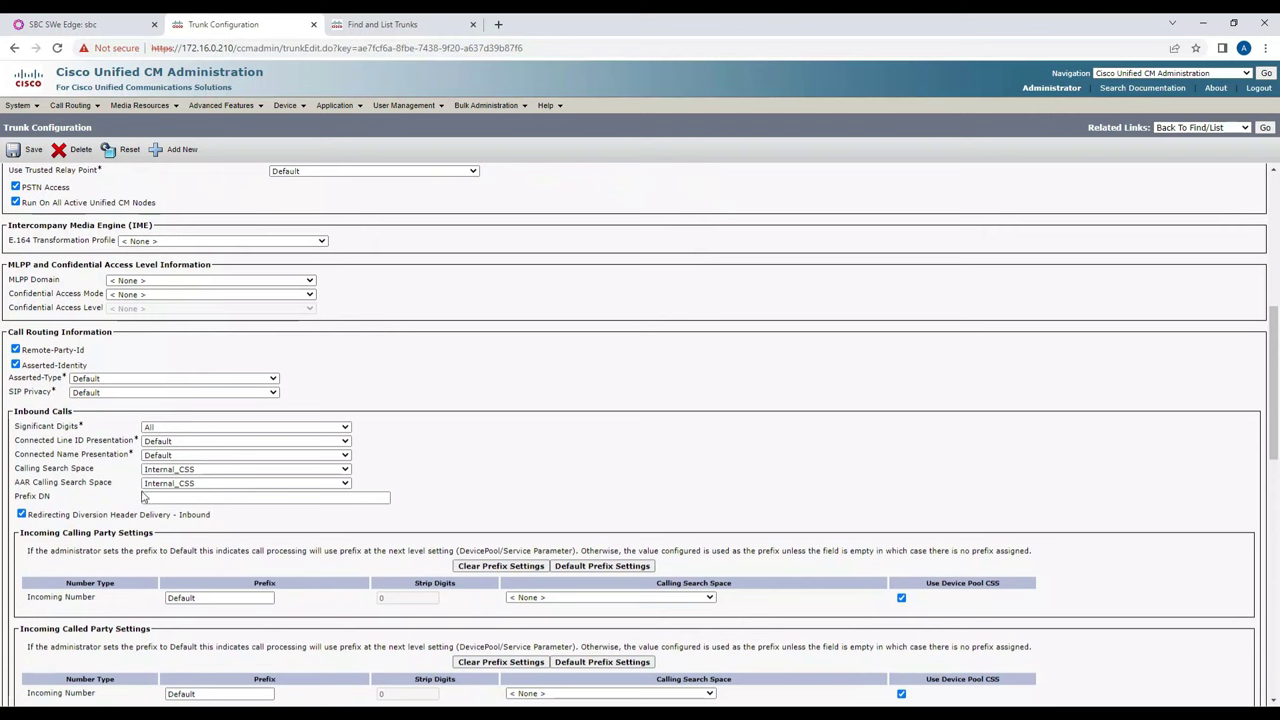
scroll(155, 496, "down", 2)
scroll(157, 494, "down", 4)
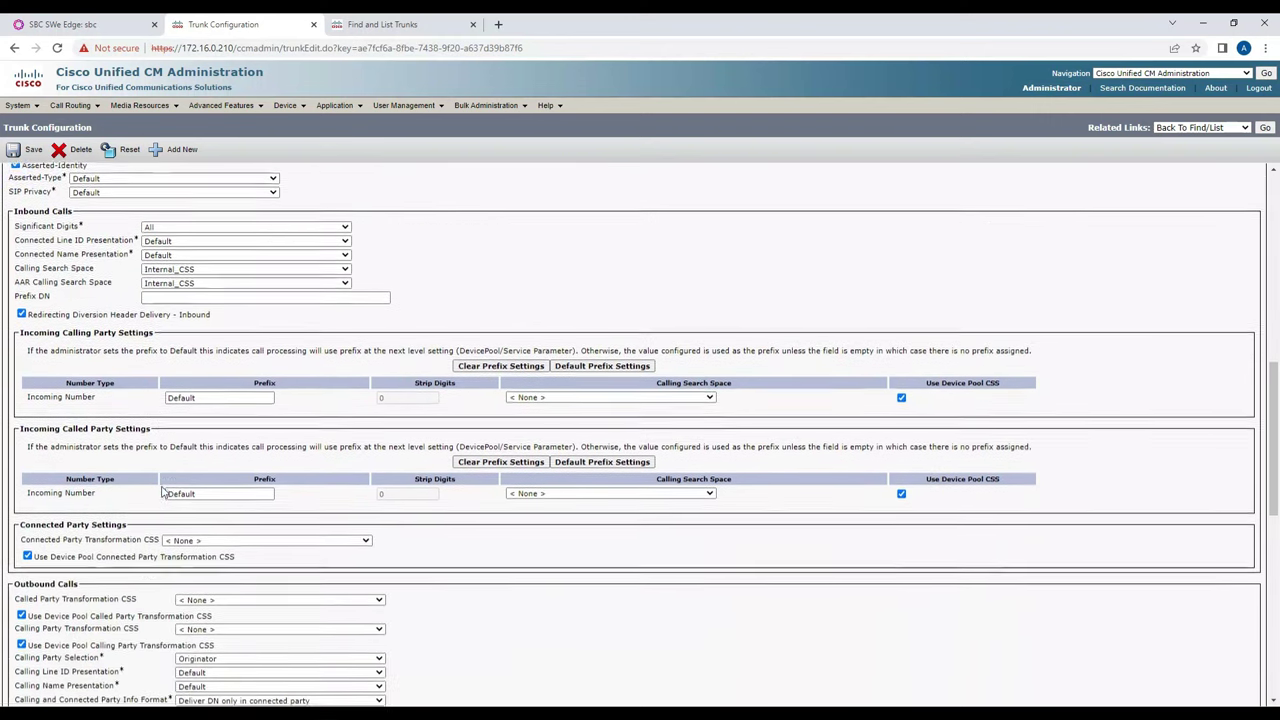
scroll(167, 484, "down", 3)
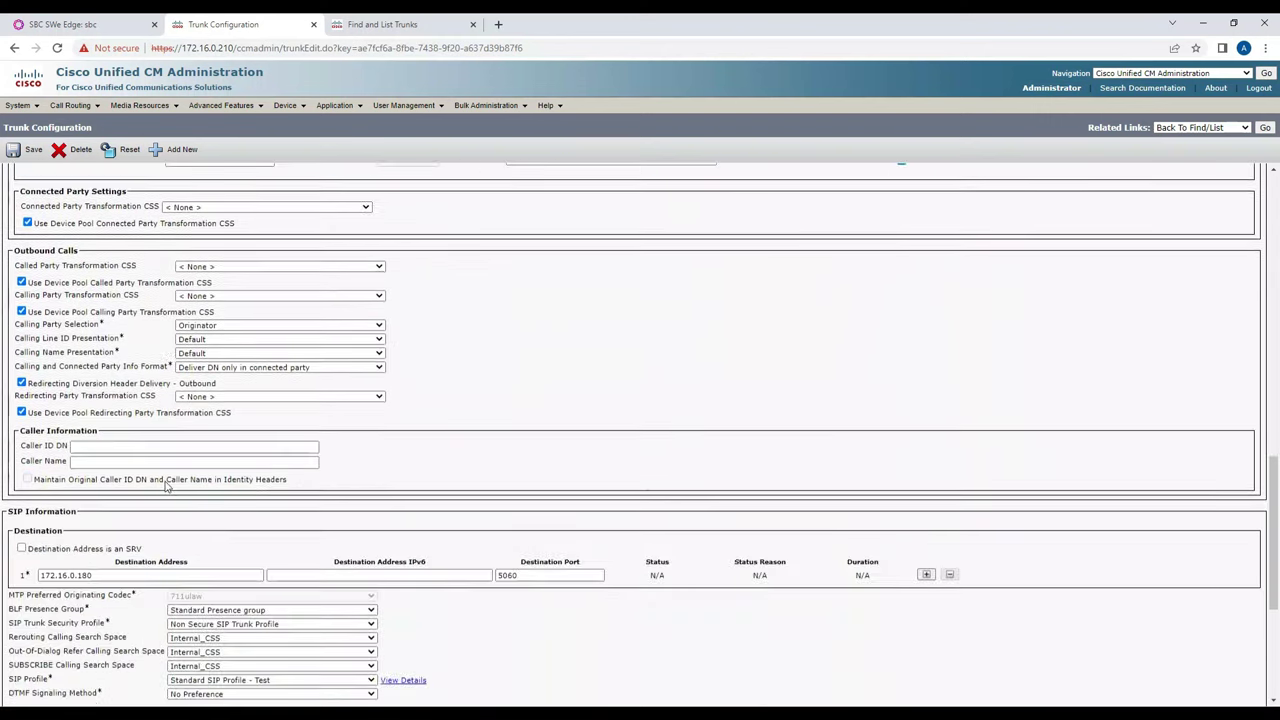
left_click_drag(94, 508, 32, 506)
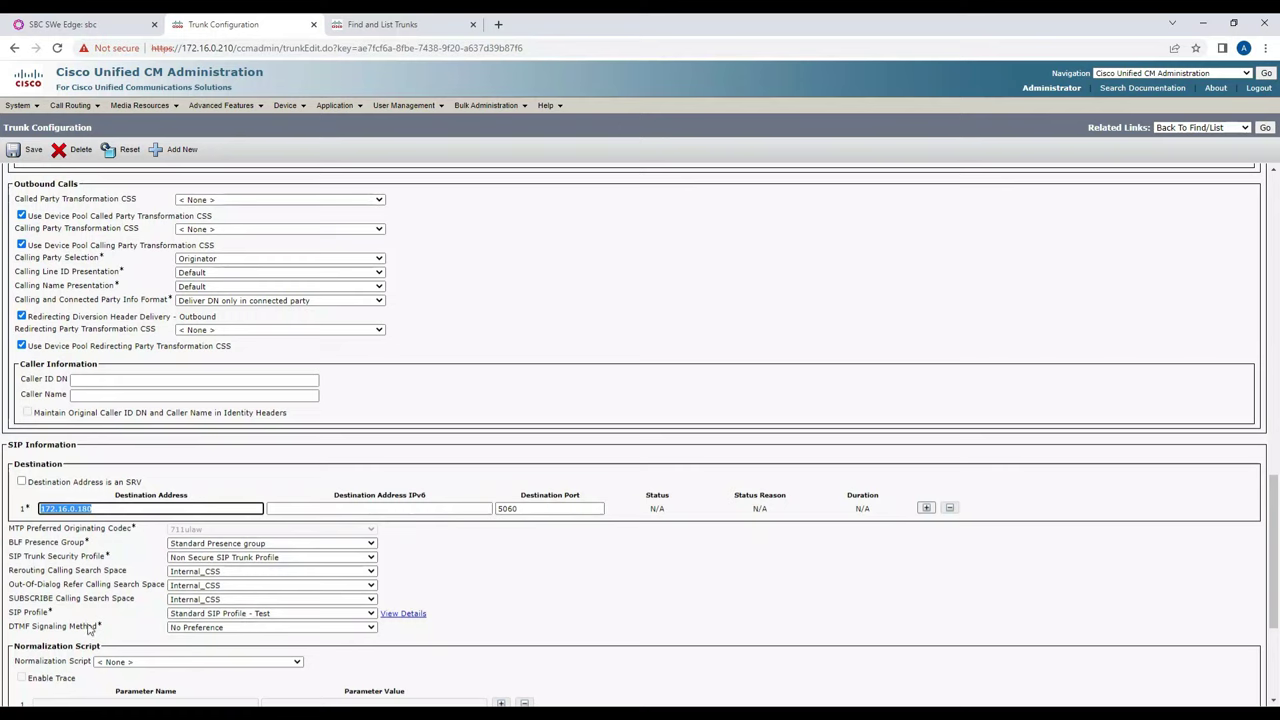
Show the details of the trunk's Standard SIP Profile - Test SIP profile
left_click_drag(10, 612, 52, 618)
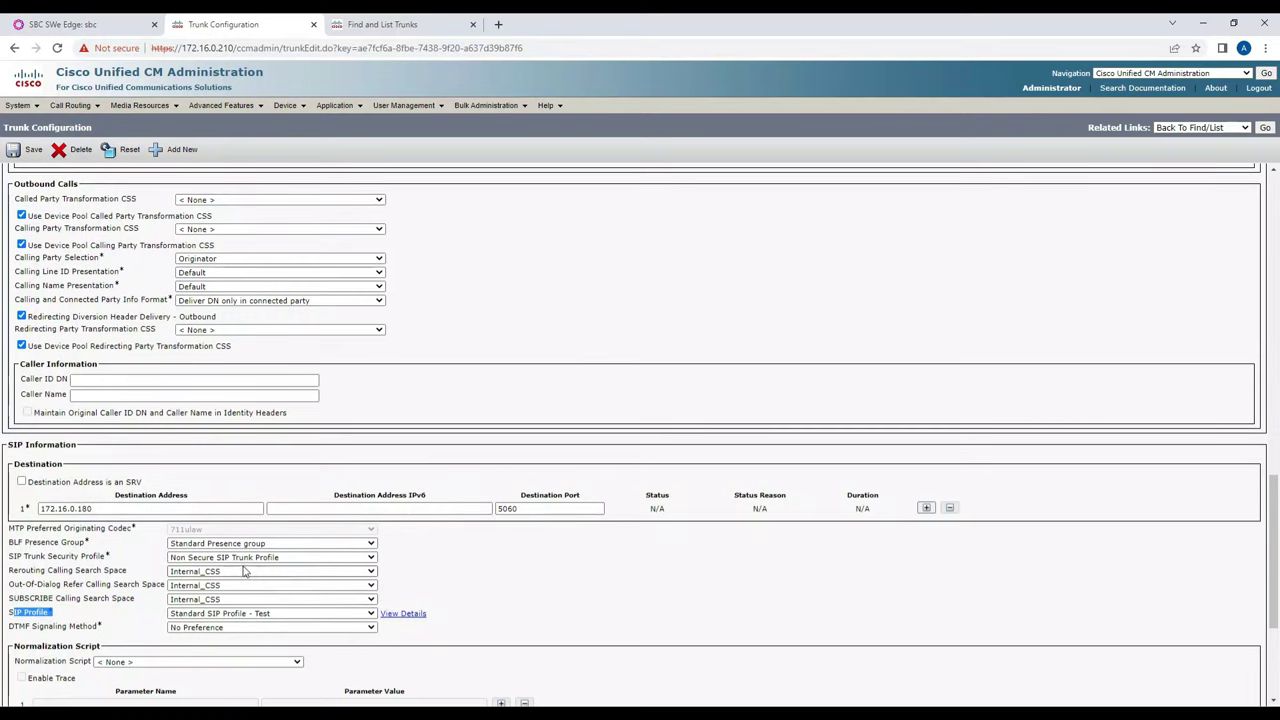
scroll(336, 592, "down", 3)
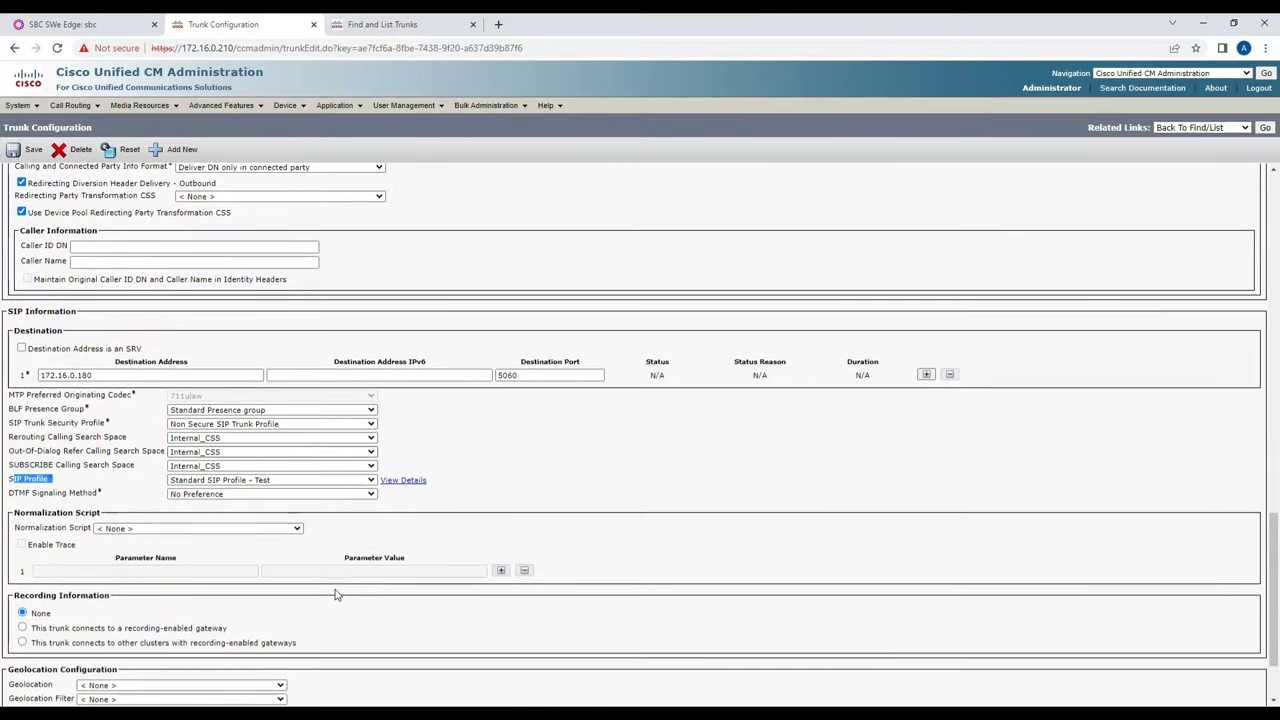
left_click(403, 481)
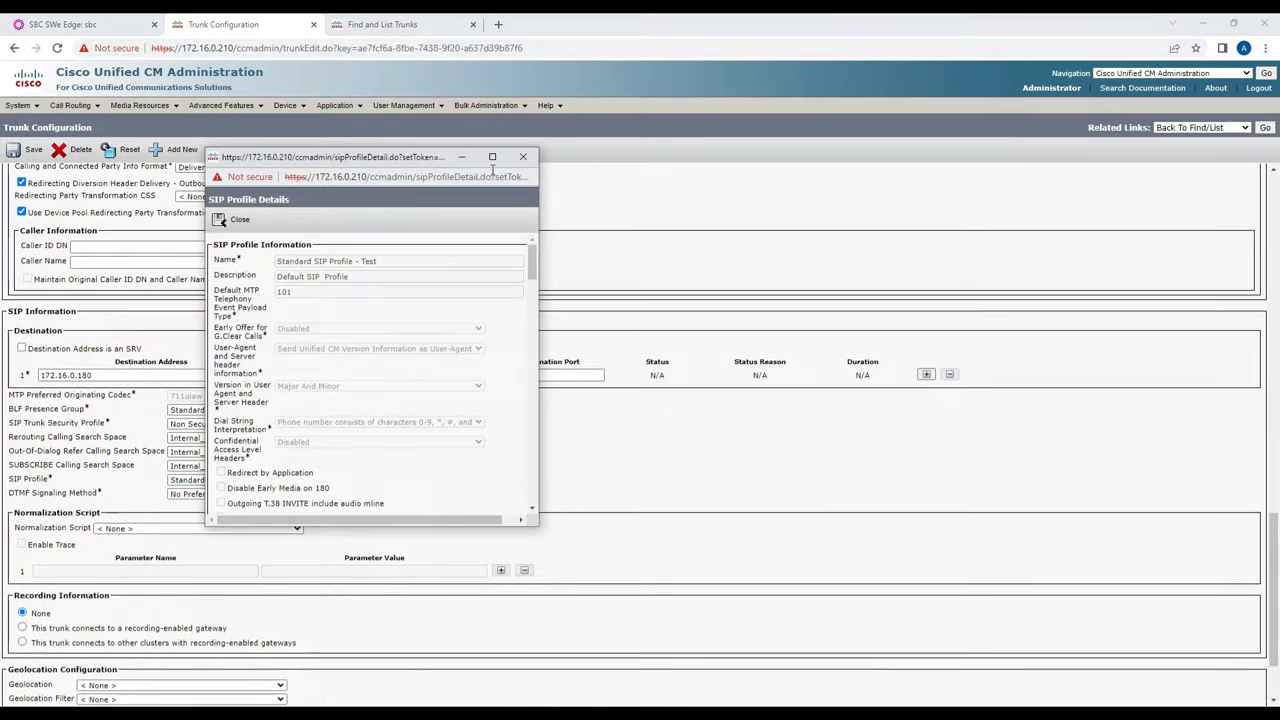
Review the SIP profile's options, confirm Enable OPTIONS Ping is unchecked, and close the details
double_click(492, 169)
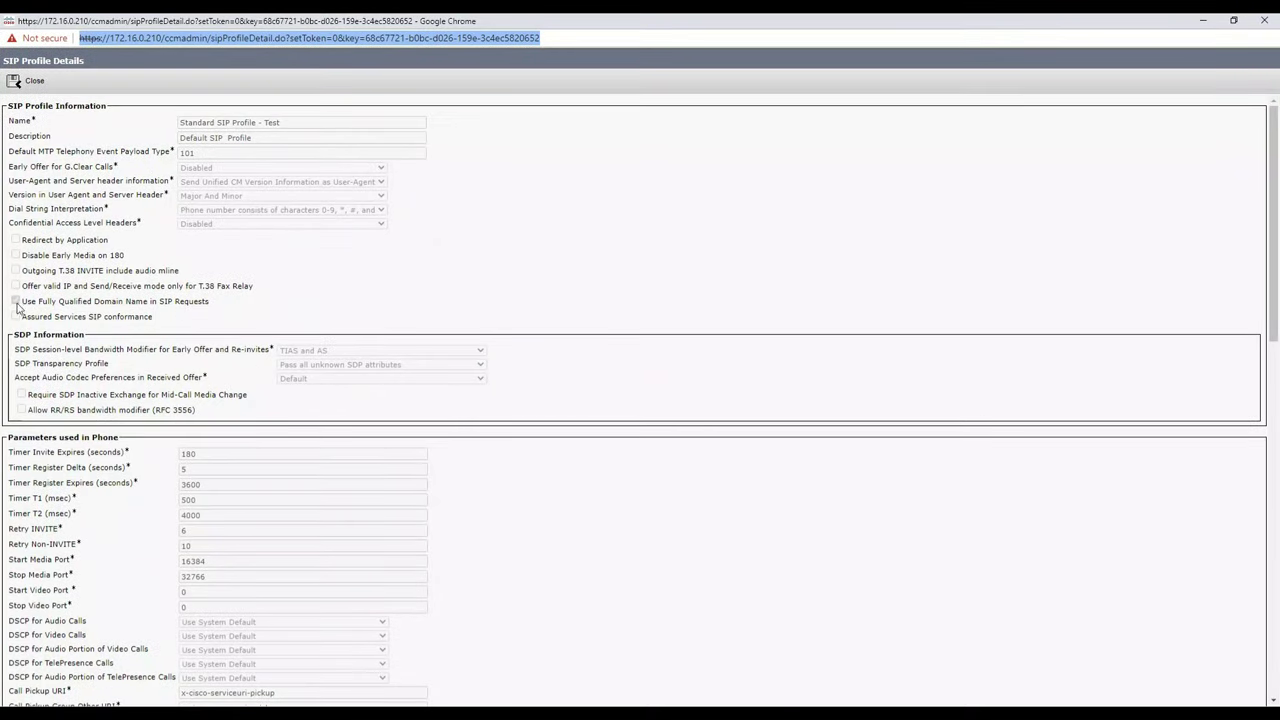
left_click_drag(23, 306, 230, 308)
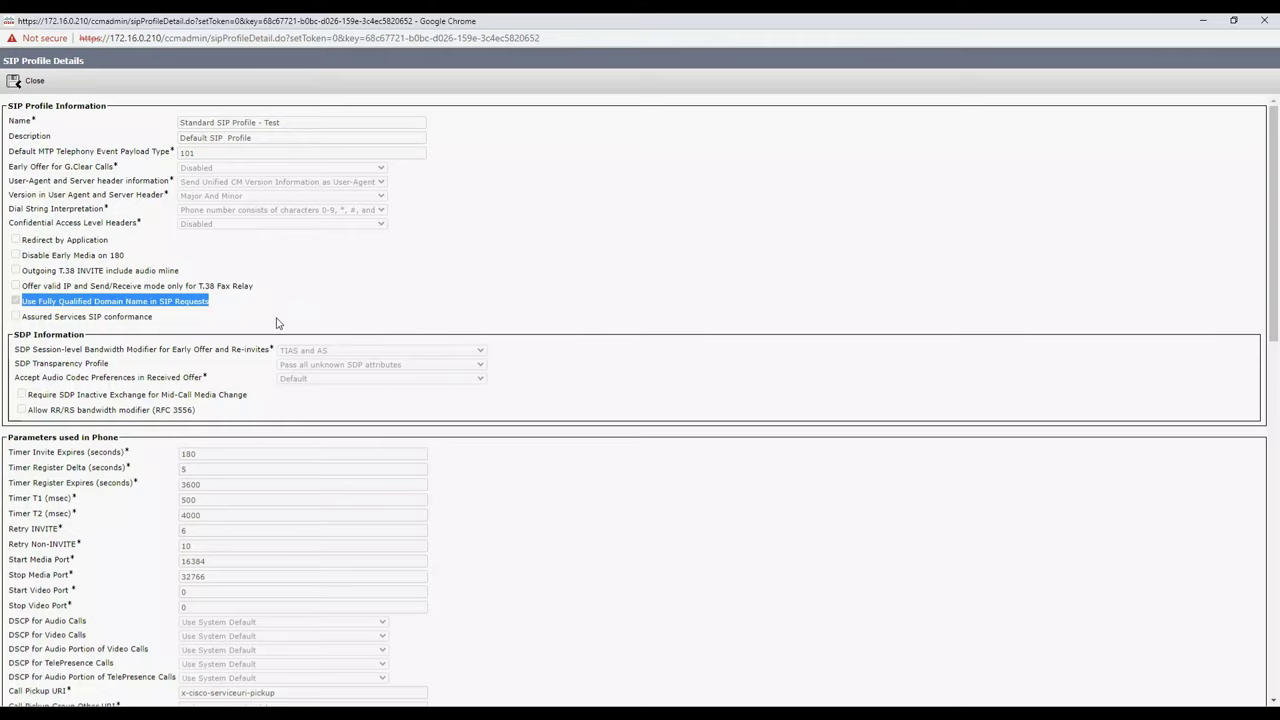
scroll(278, 323, "down", 5)
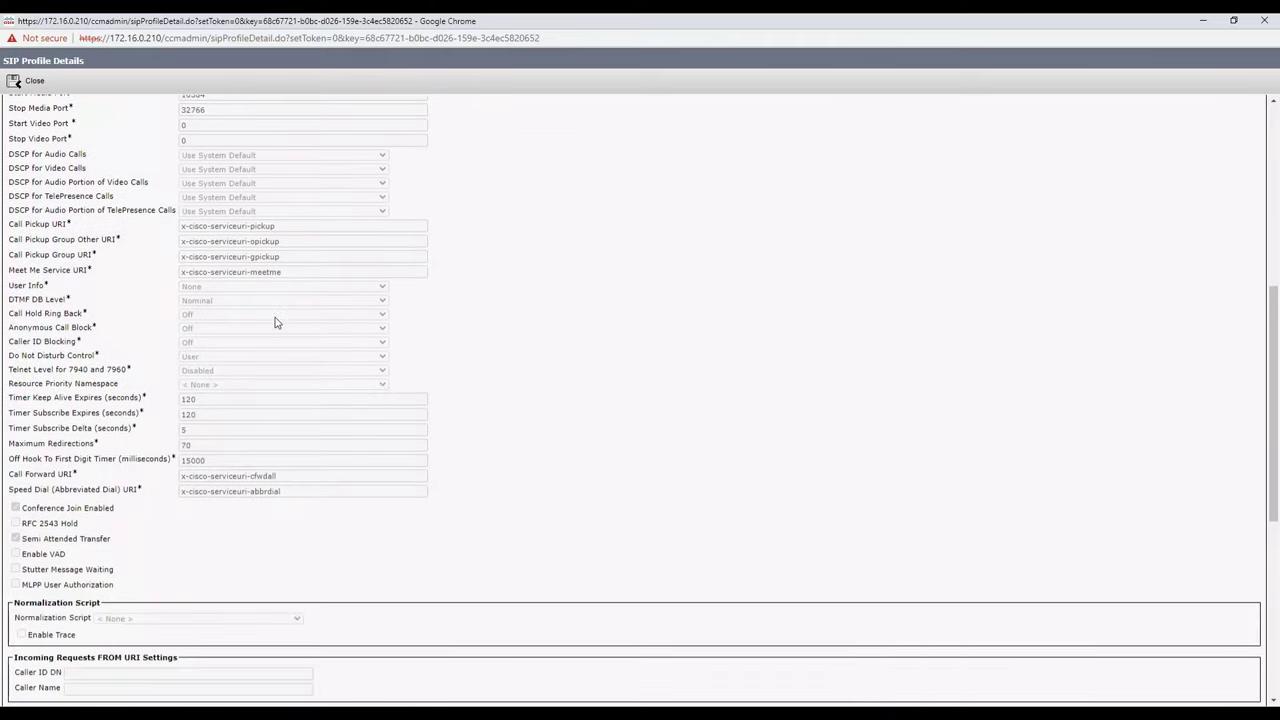
scroll(277, 322, "down", 5)
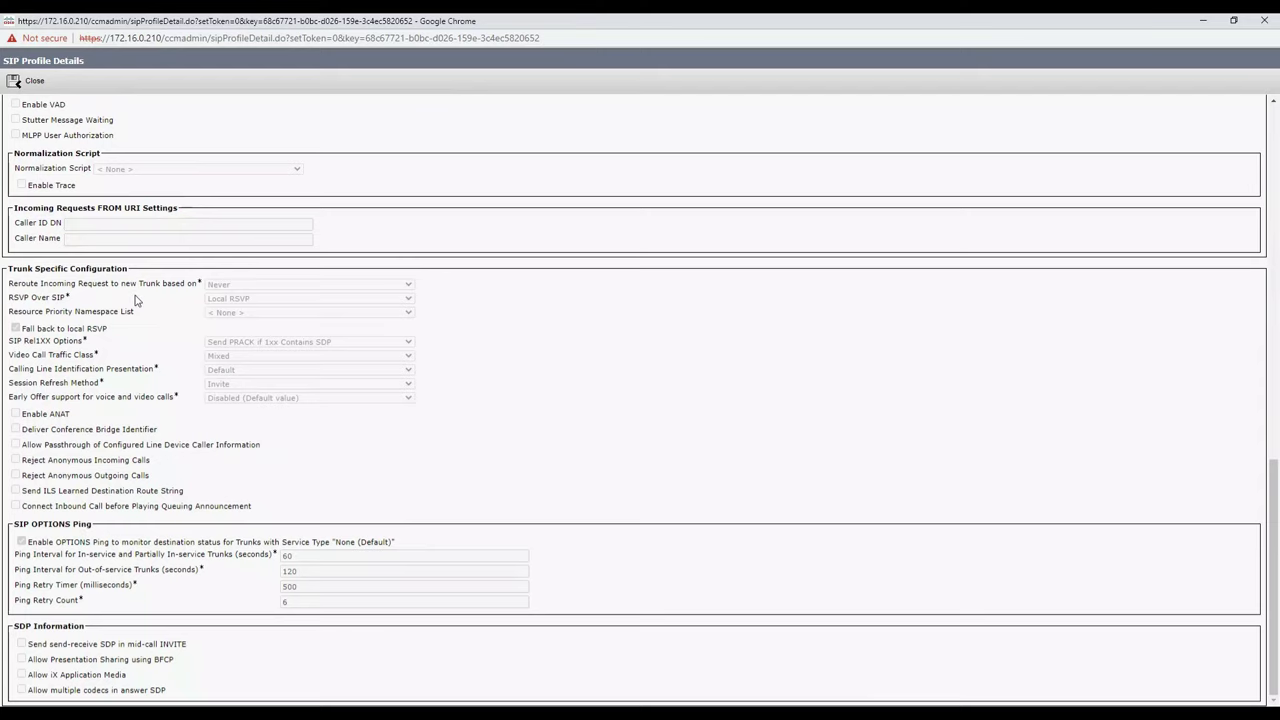
left_click_drag(22, 347, 78, 348)
left_click_drag(30, 546, 229, 550)
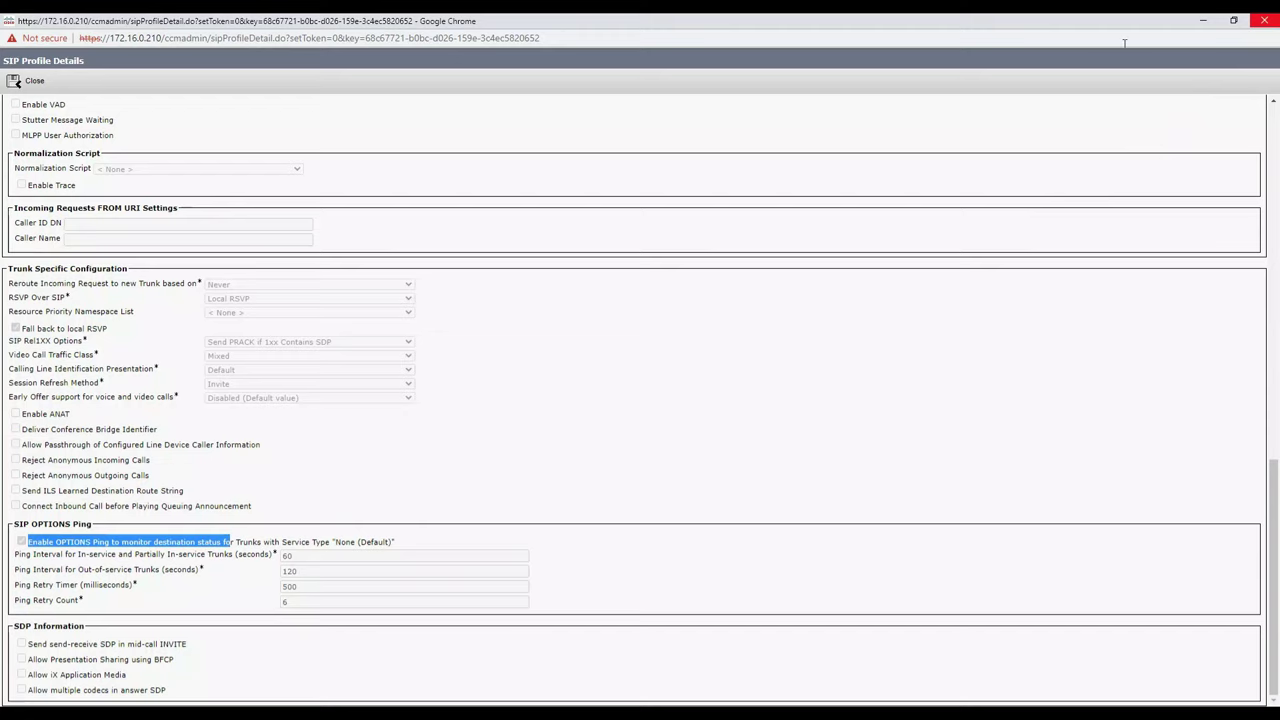
left_click(1273, 20)
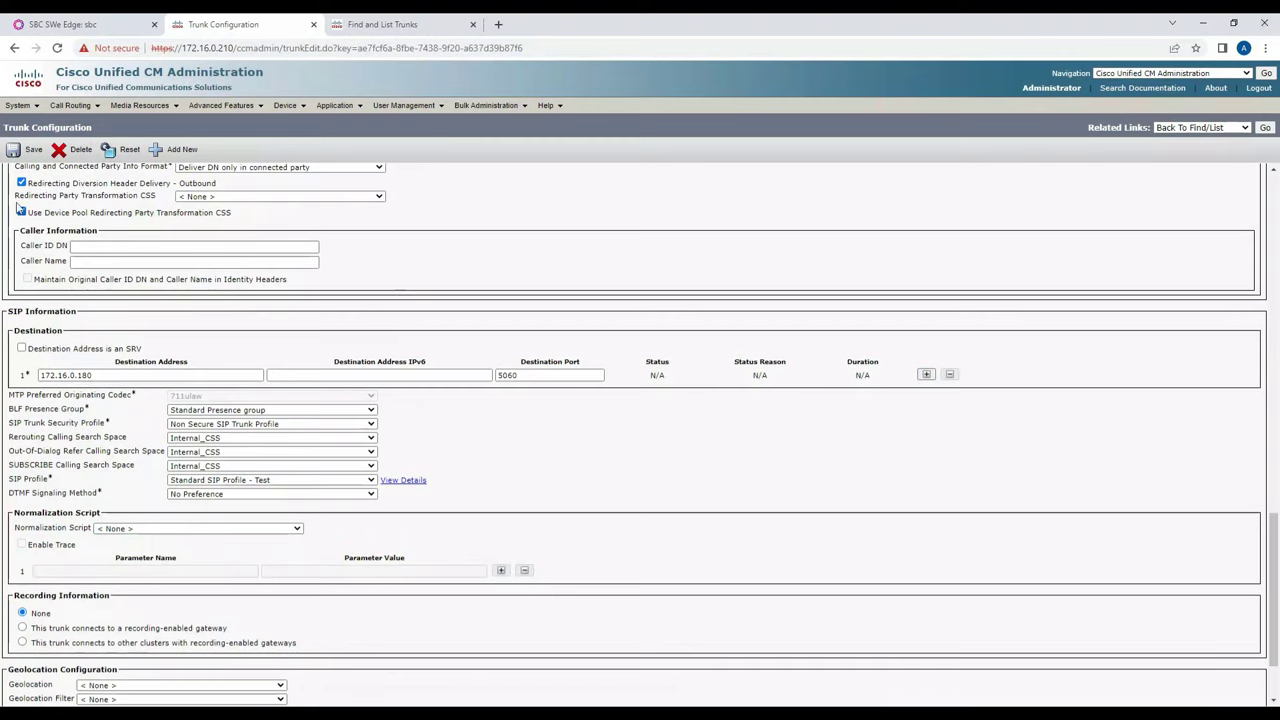
List the SIP trunk security profiles and open the Non Secure SIP Trunk Profile
left_click(20, 105)
mouse_move(48, 226)
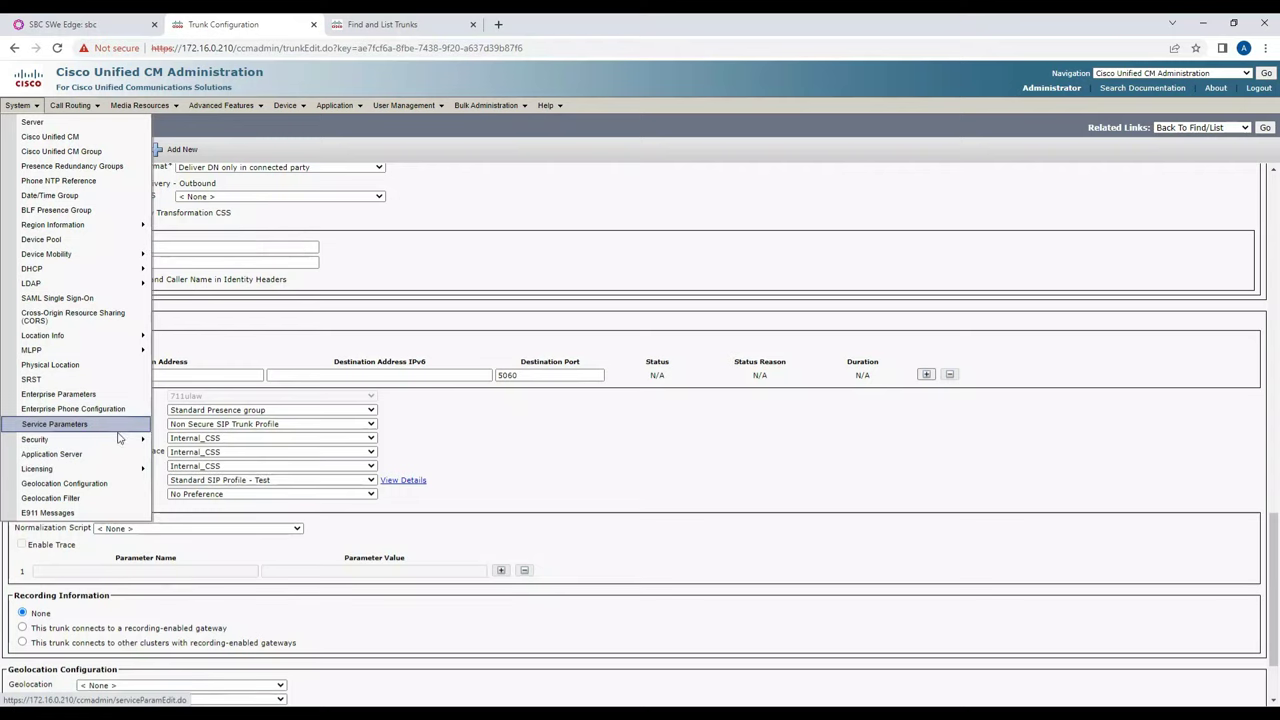
mouse_move(118, 439)
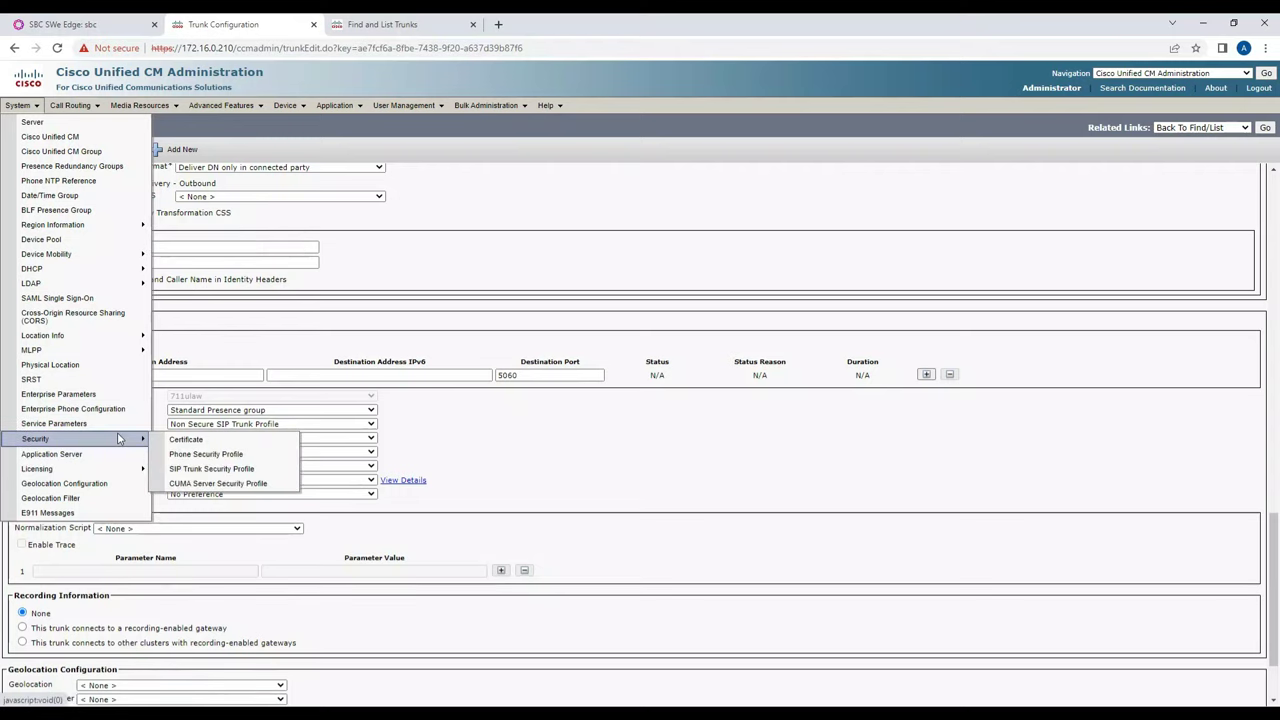
left_click(205, 470)
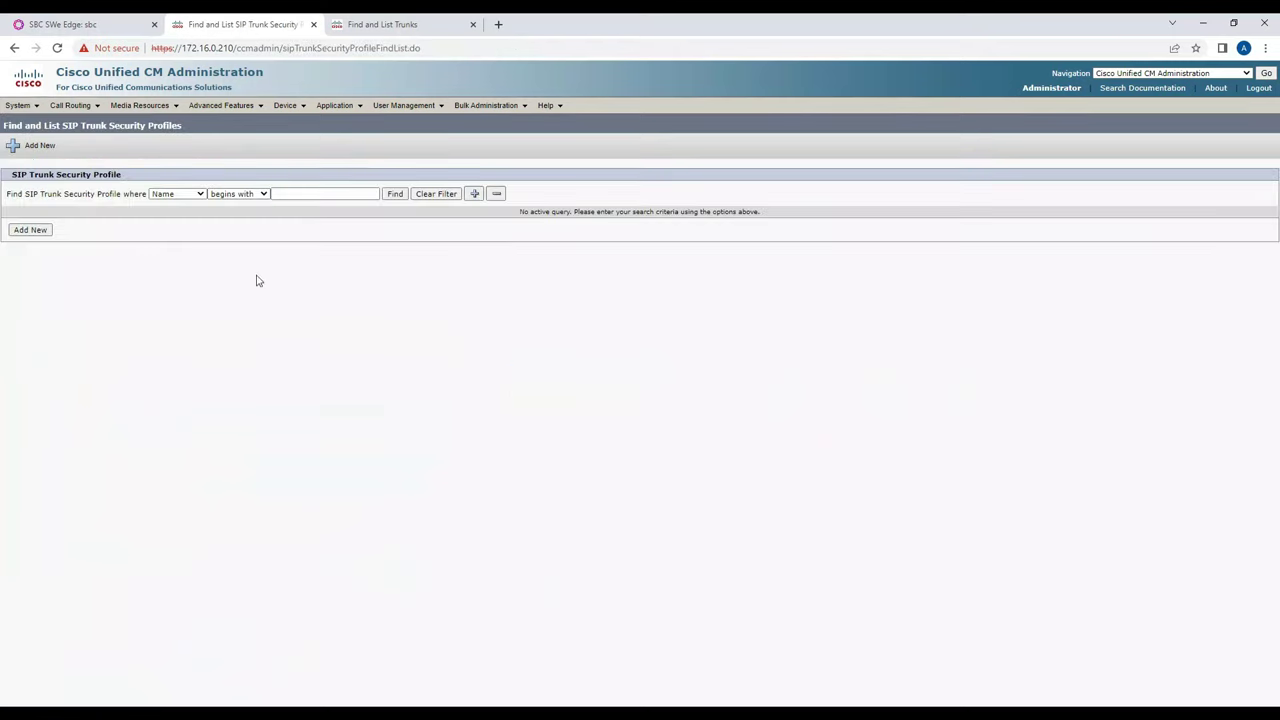
left_click(400, 196)
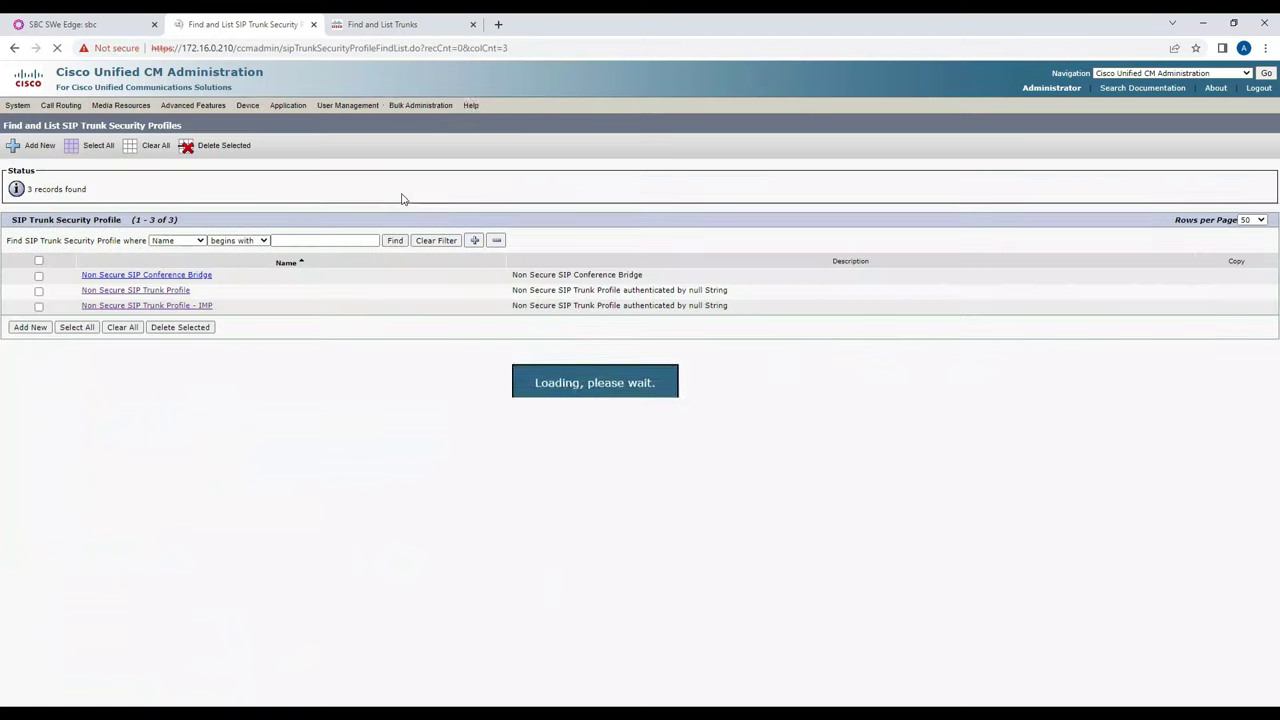
left_click(184, 291)
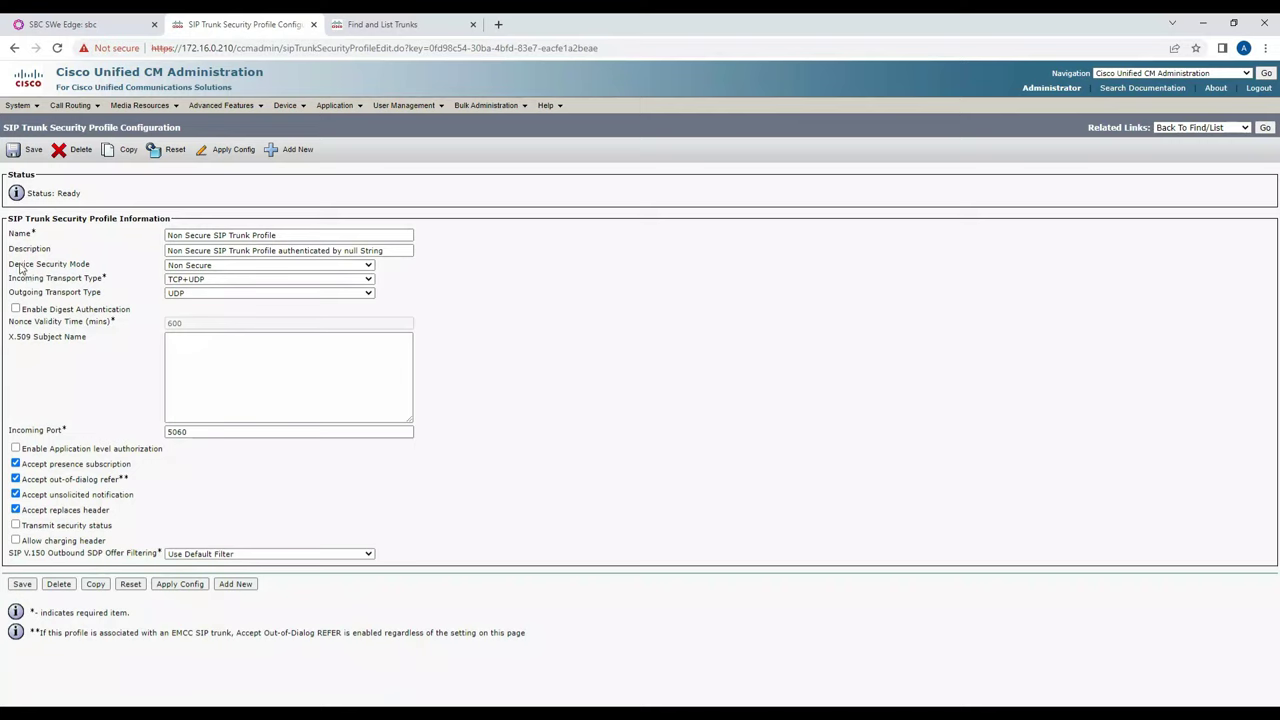
Review its Device Security Mode and Outgoing Transport Type, then return to the trunk list
left_click_drag(19, 265, 102, 280)
left_click_drag(14, 293, 114, 297)
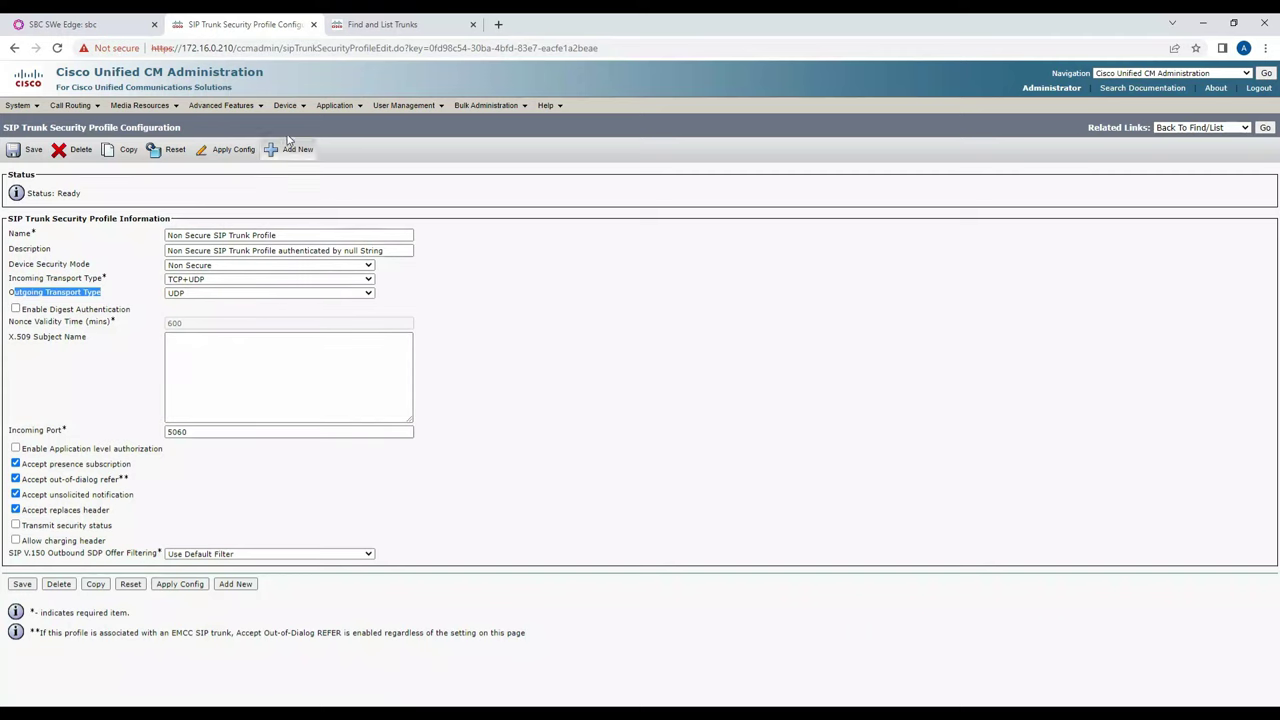
mouse_move(288, 106)
left_click(300, 180)
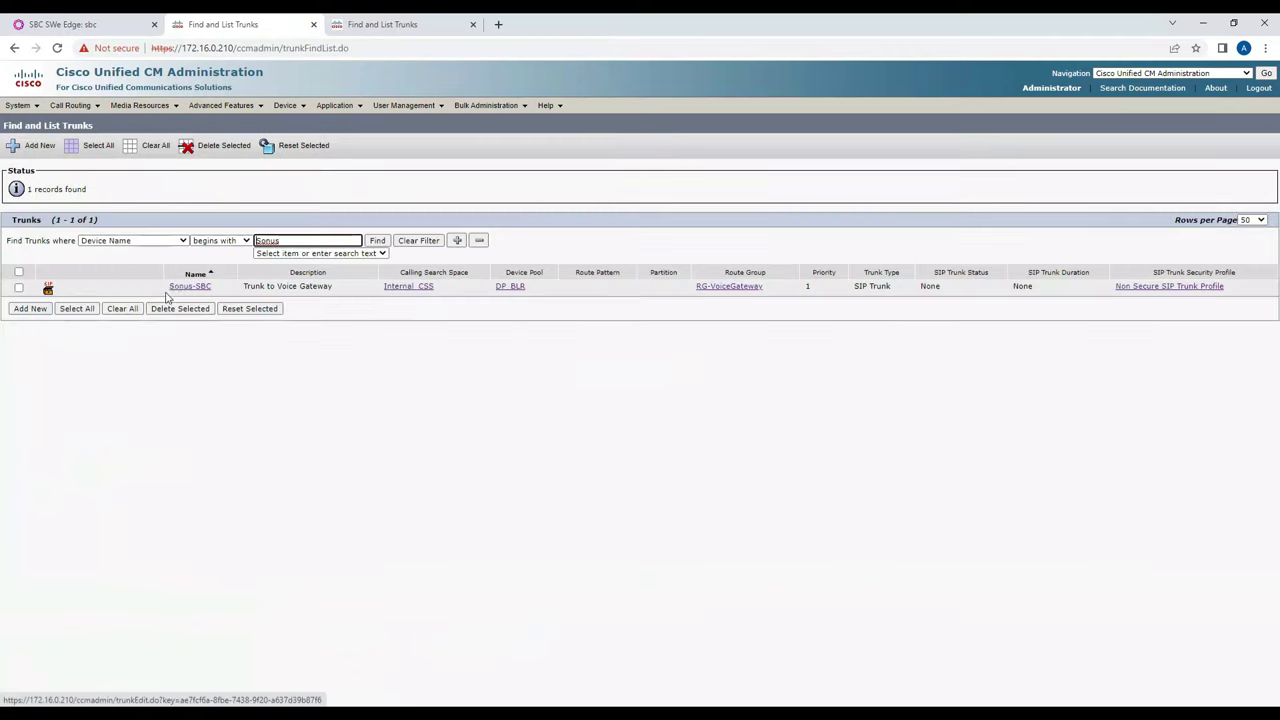
left_click(176, 288)
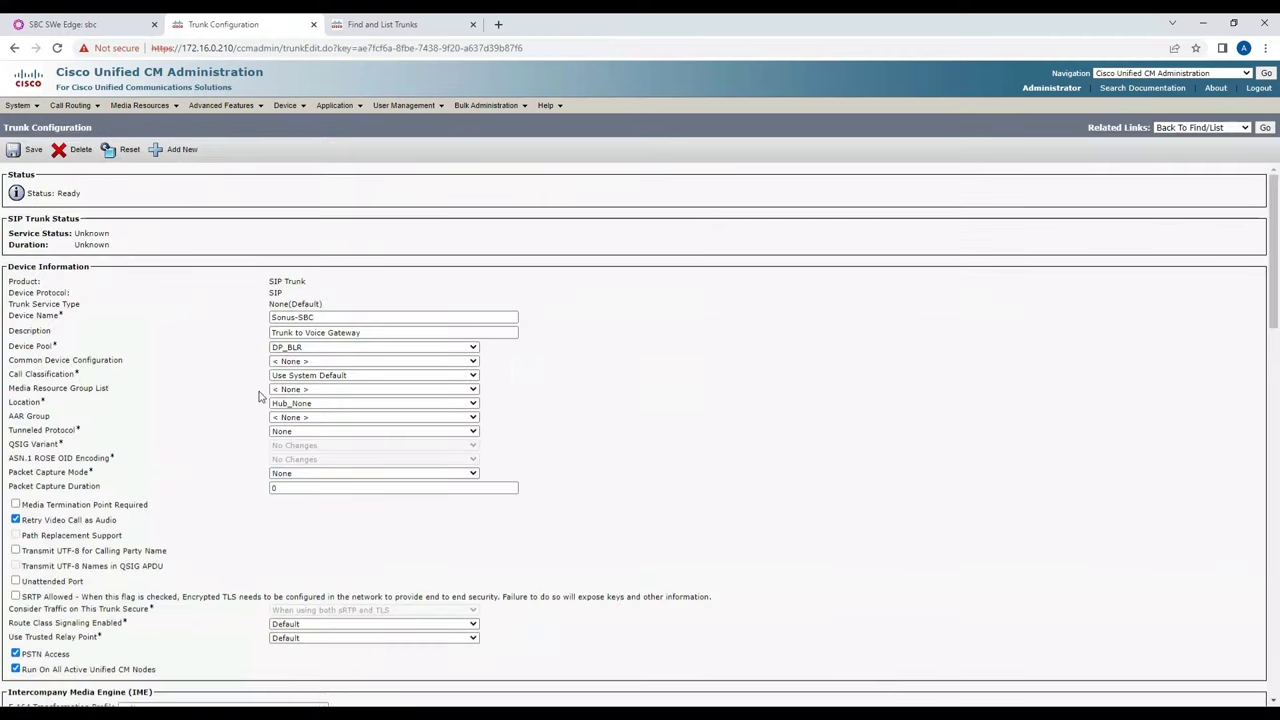
scroll(257, 396, "down", 10)
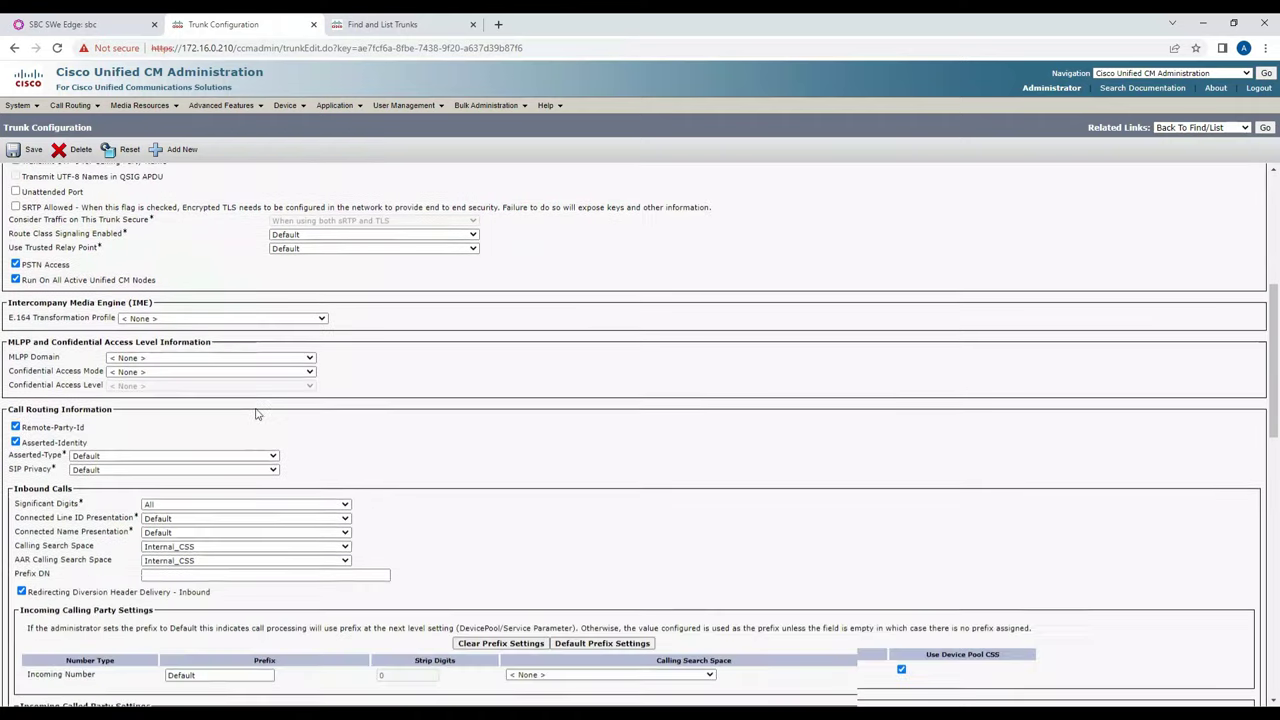
scroll(257, 420, "down", 3)
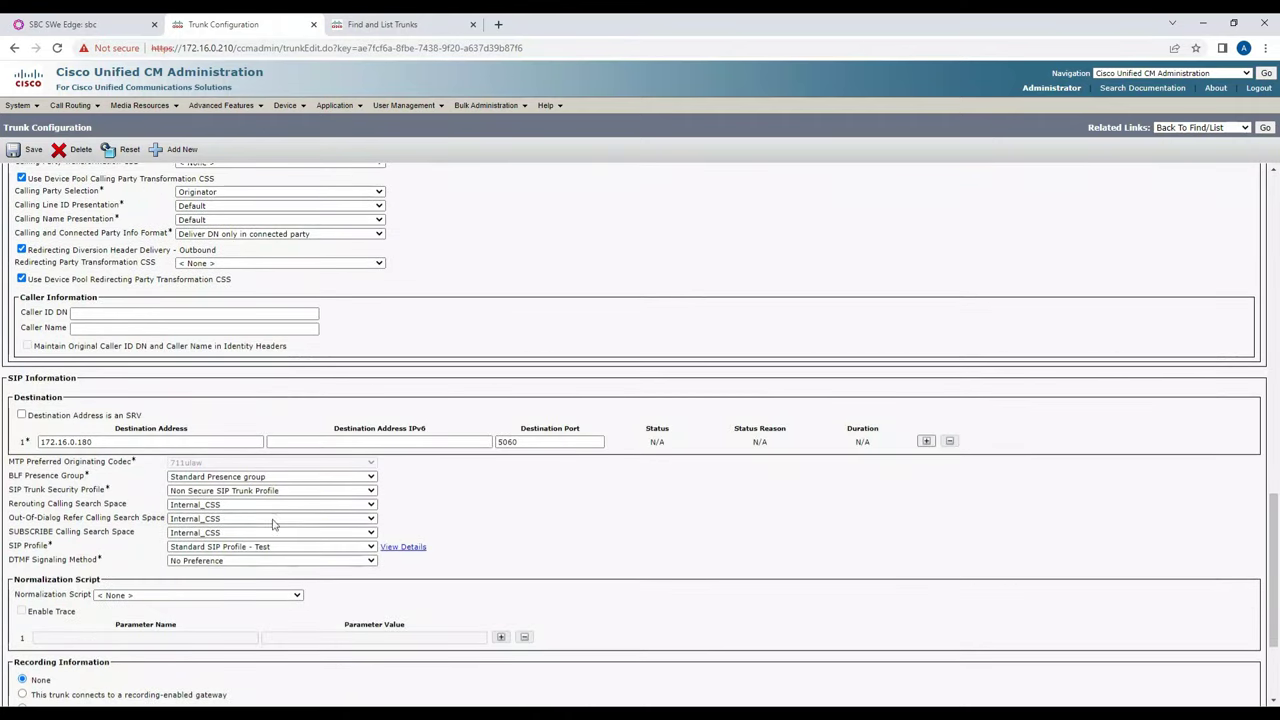
scroll(296, 560, "down", 3)
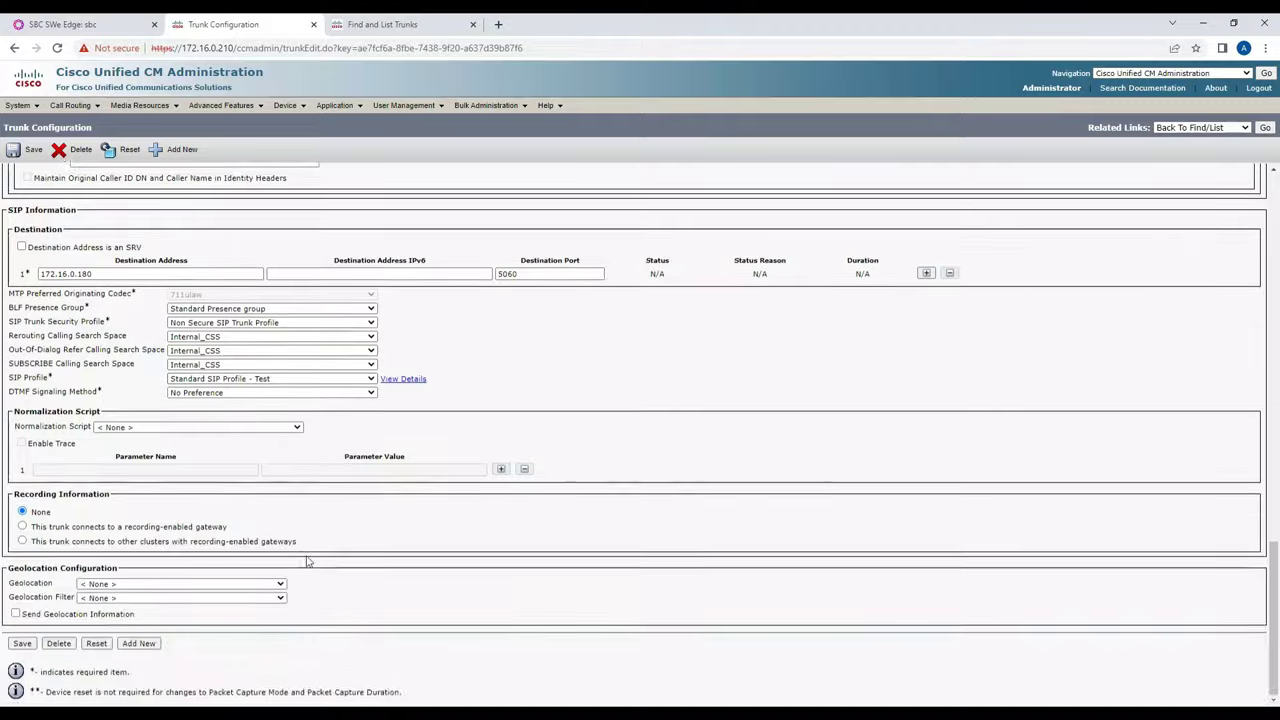
scroll(313, 540, "up", 5)
scroll(313, 540, "up", 15)
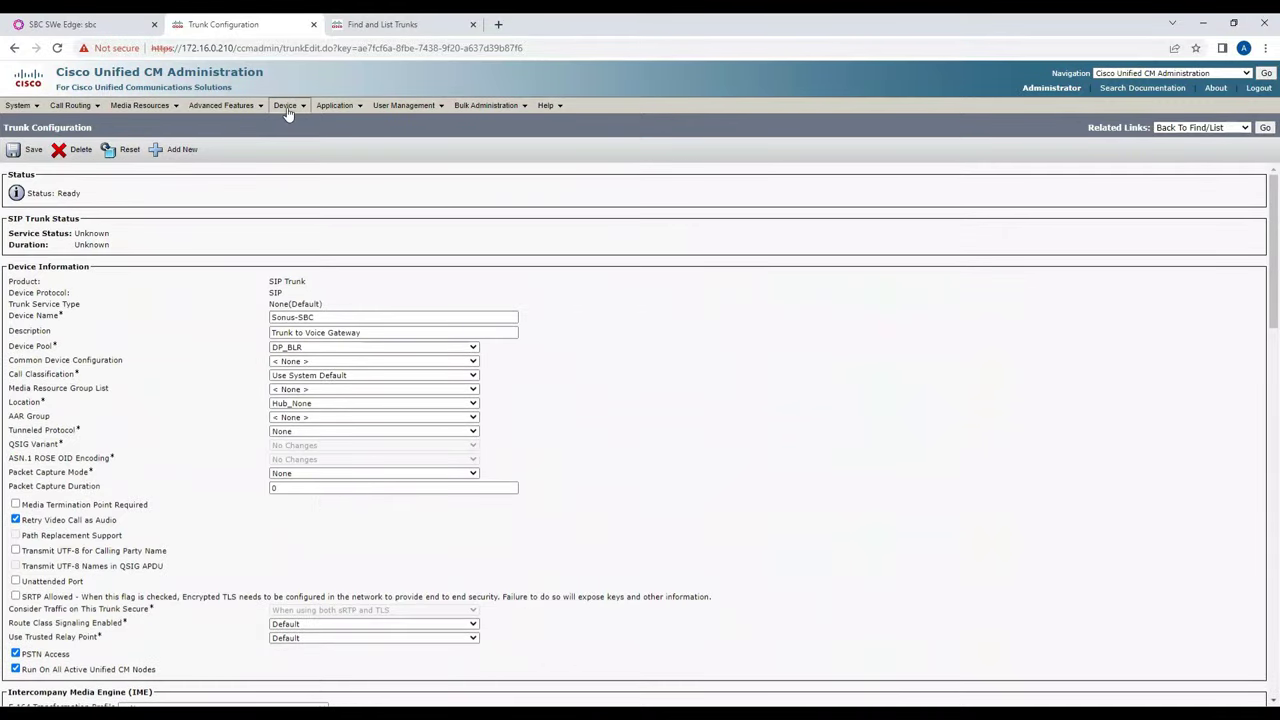
mouse_move(288, 106)
left_click(295, 184)
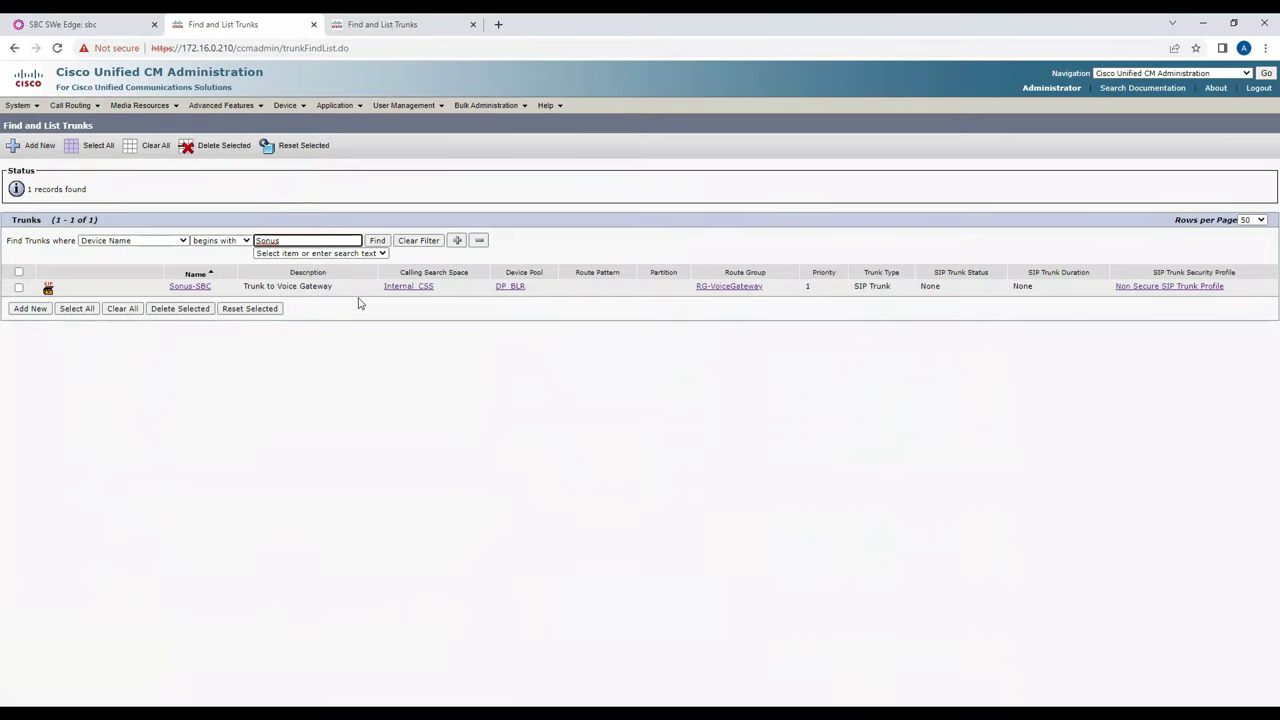
left_click(410, 22)
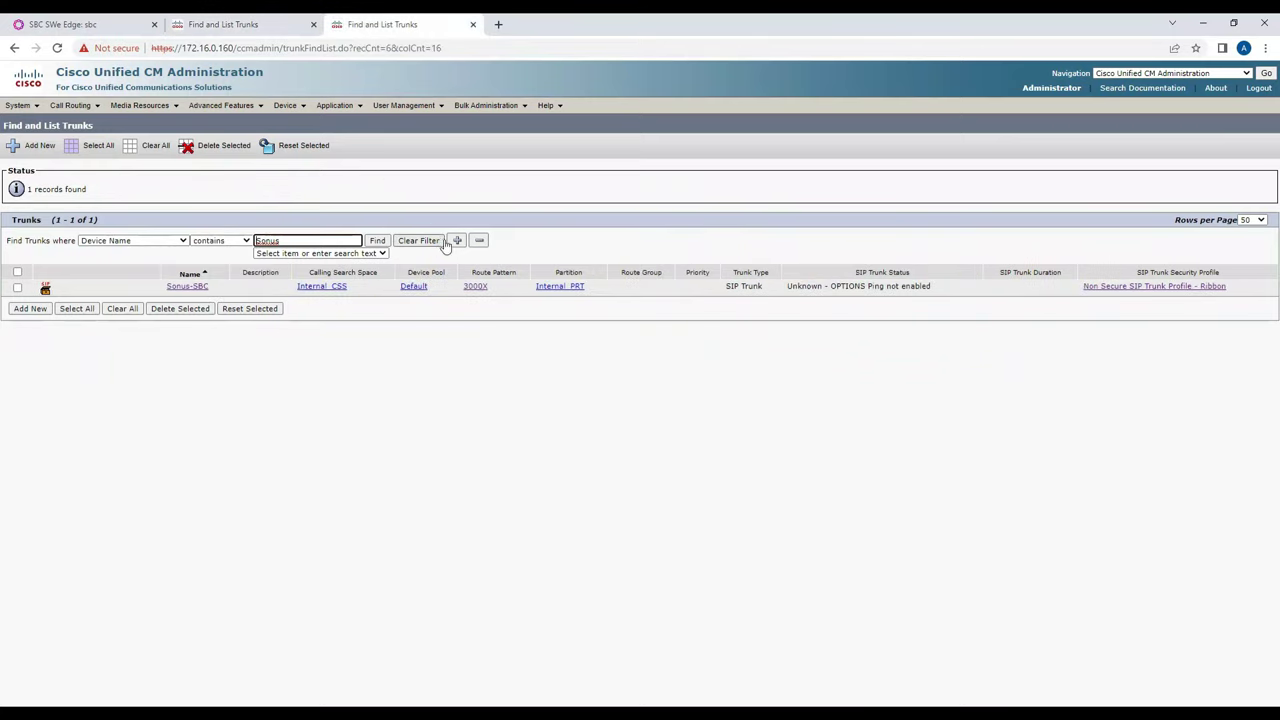
left_click(240, 24)
left_click(388, 22)
left_click(377, 242)
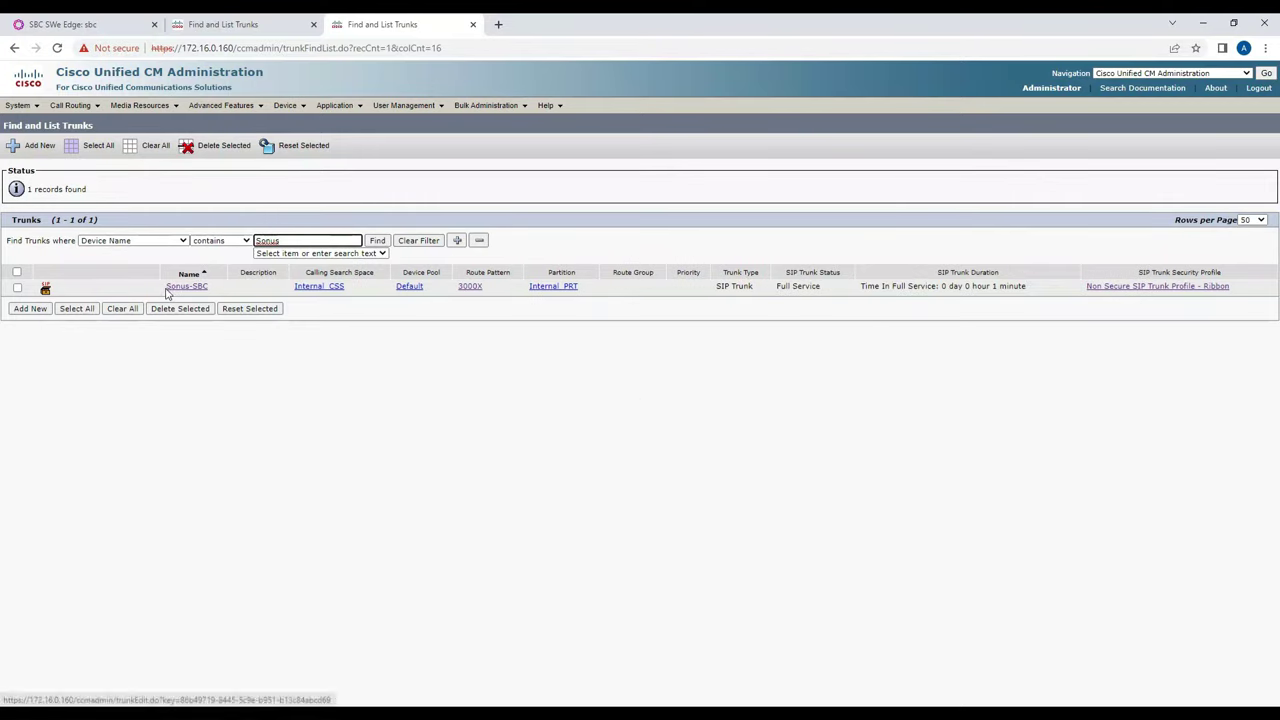
left_click_drag(1025, 286, 849, 291)
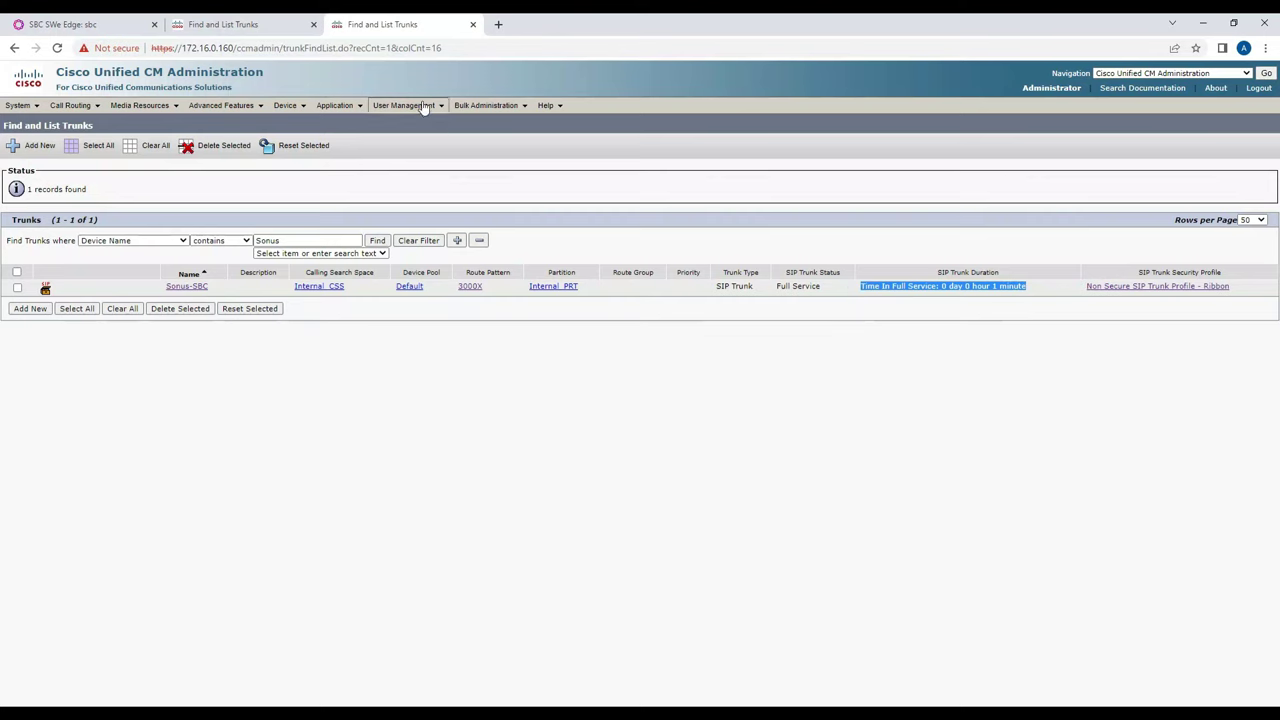
left_click(205, 22)
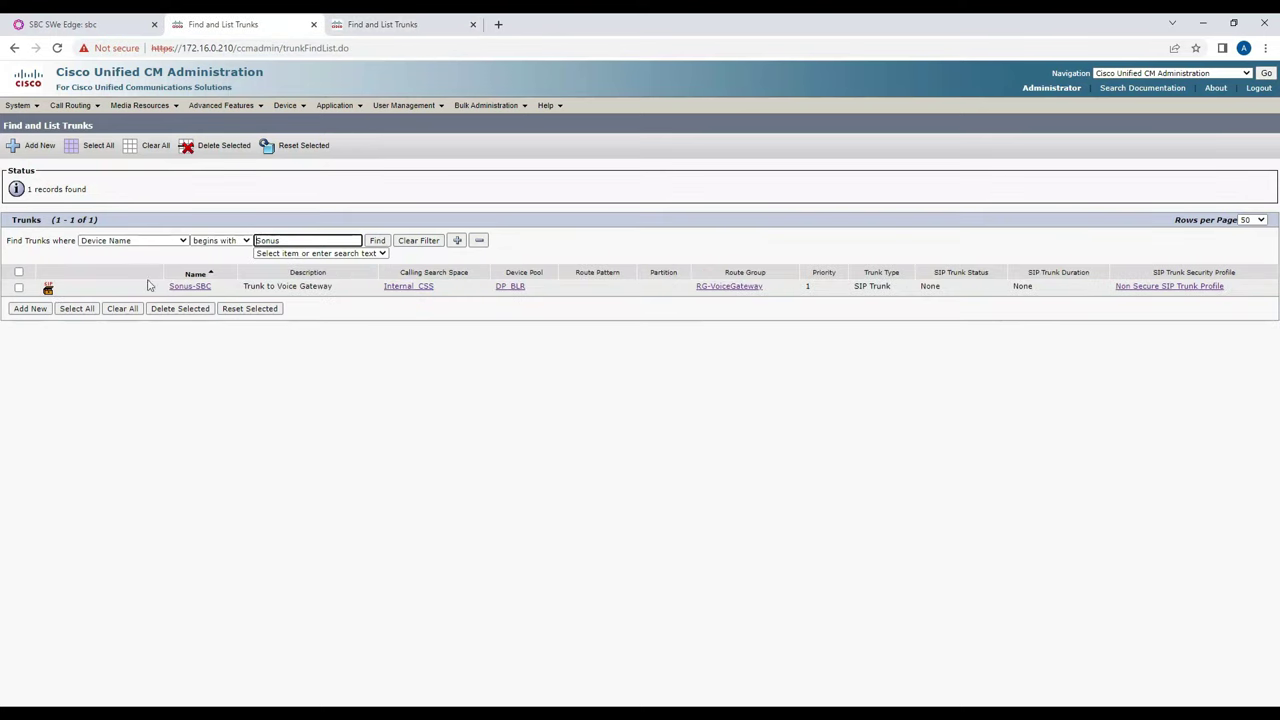
Check the SIP profile details of the Sonus-SBC trunk's configuration
left_click(189, 286)
scroll(370, 320, "down", 3)
scroll(370, 320, "down", 15)
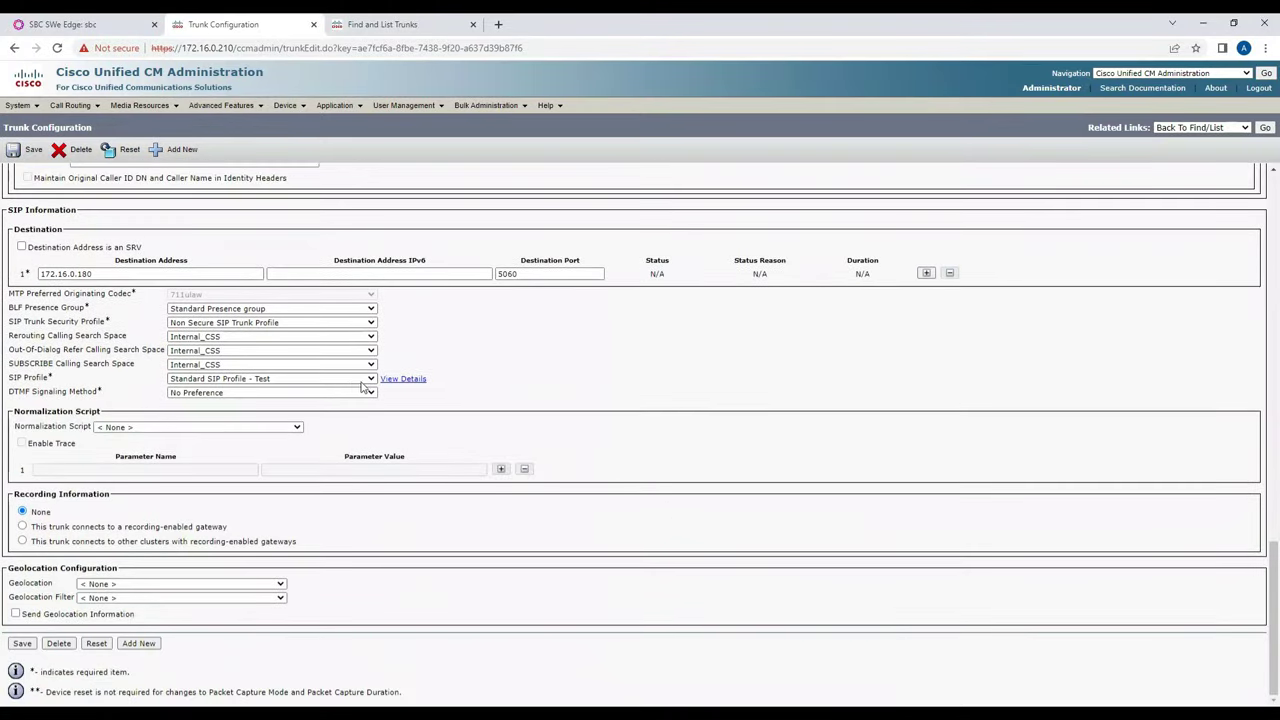
left_click(405, 381)
scroll(298, 378, "down", 15)
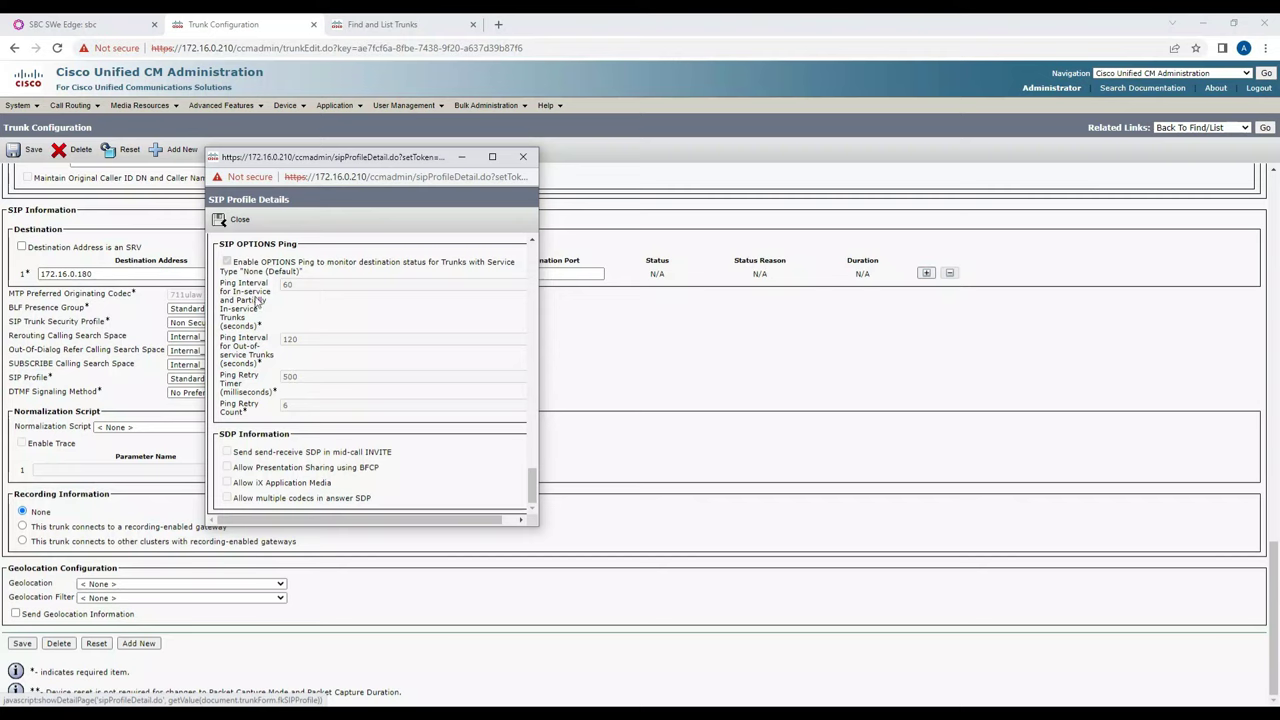
left_click(522, 157)
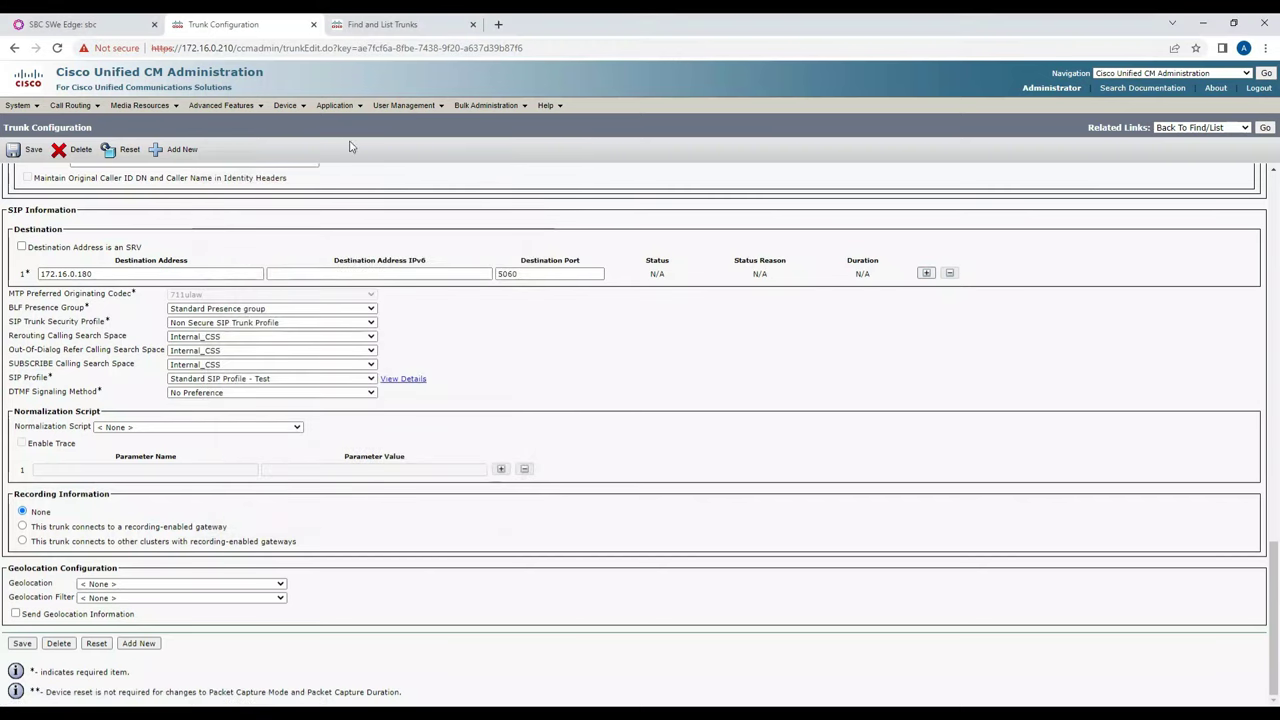
Return to the trunk list, select Sonus-SBC, and reset it
mouse_move(298, 106)
left_click(300, 167)
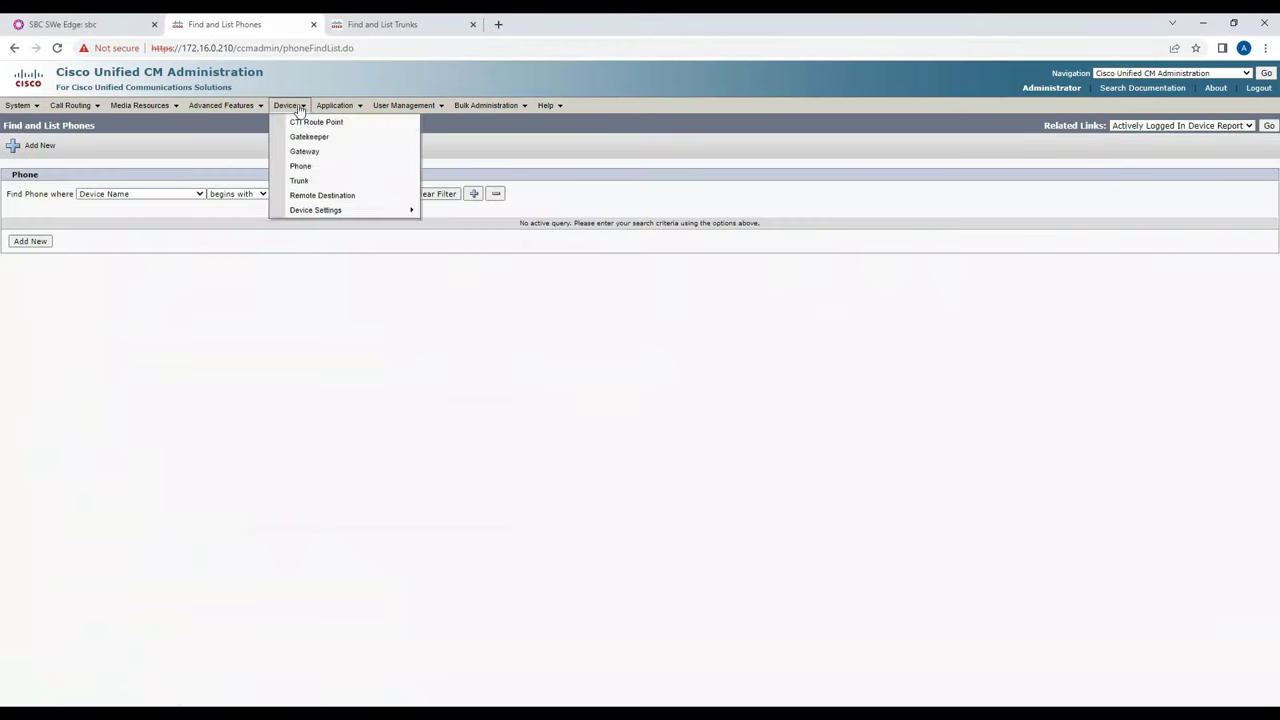
left_click(299, 181)
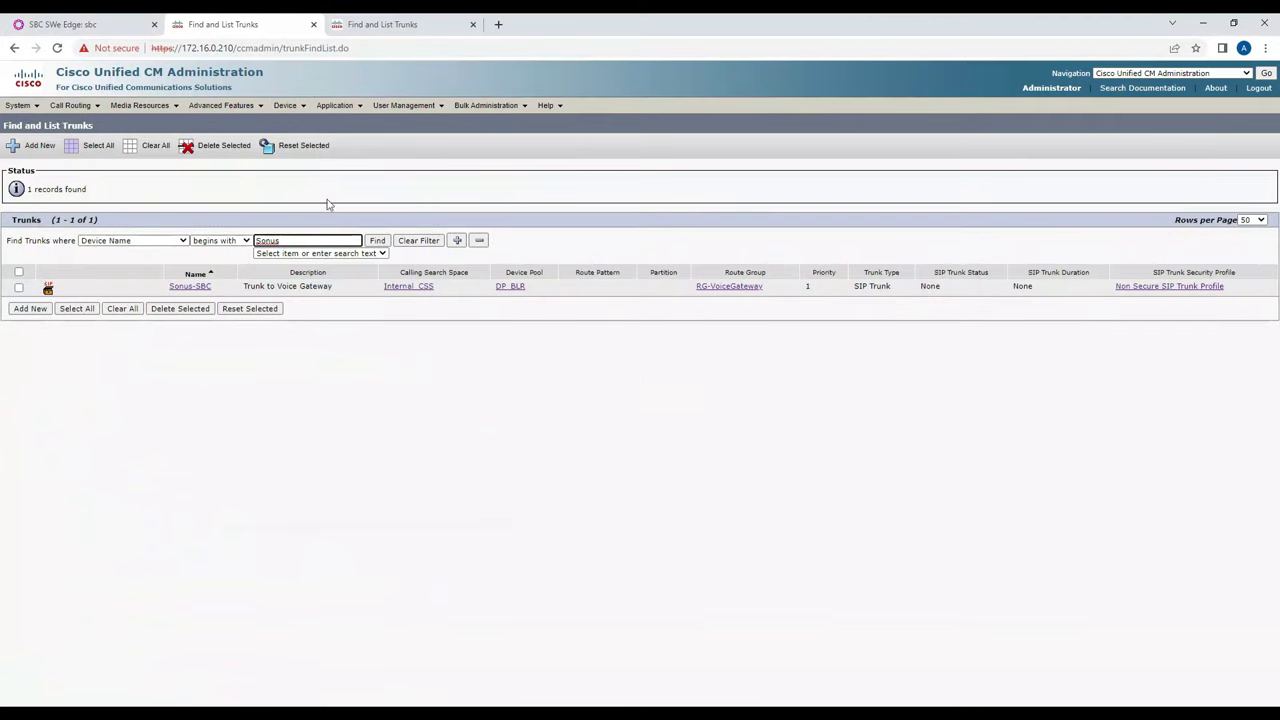
left_click(27, 276)
left_click(19, 272)
left_click(298, 146)
left_click(229, 427)
left_click(306, 427)
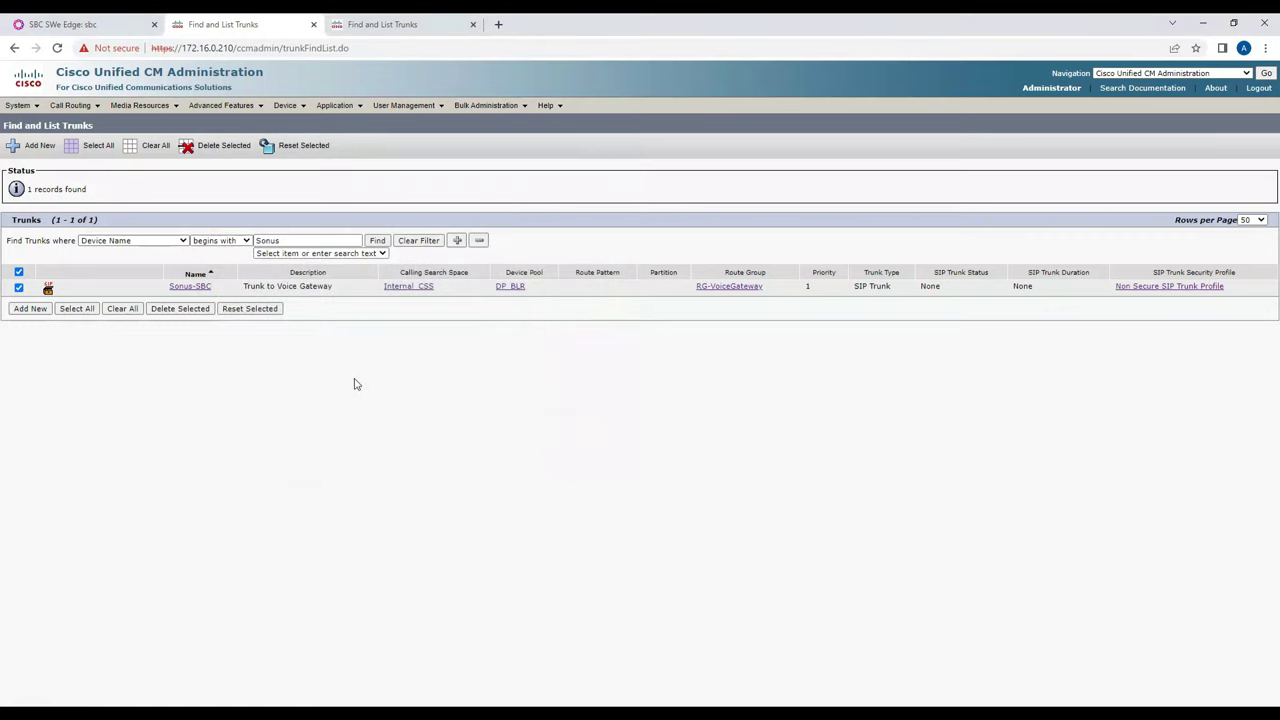
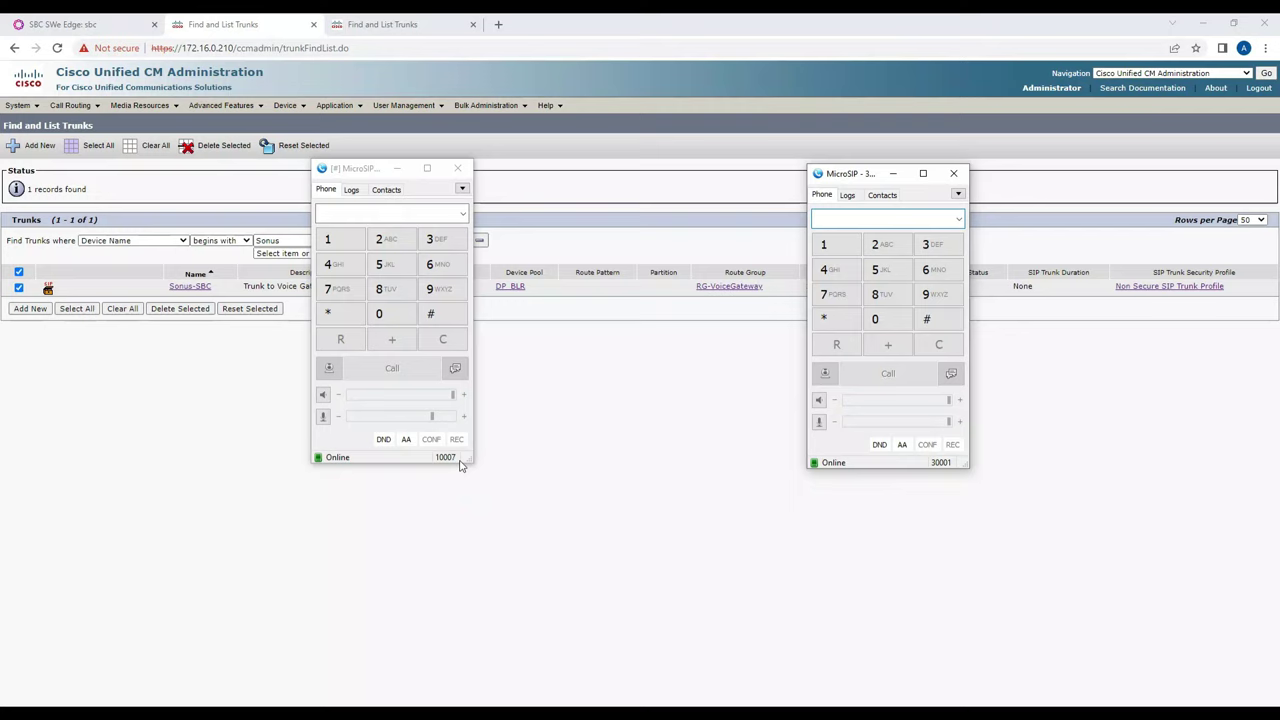
Compare the Sonus-SBC trunk lists on the 172.16.0.160 and 172.16.0.210 clusters, keeping the MicroSIP softphones visible
left_click(401, 21)
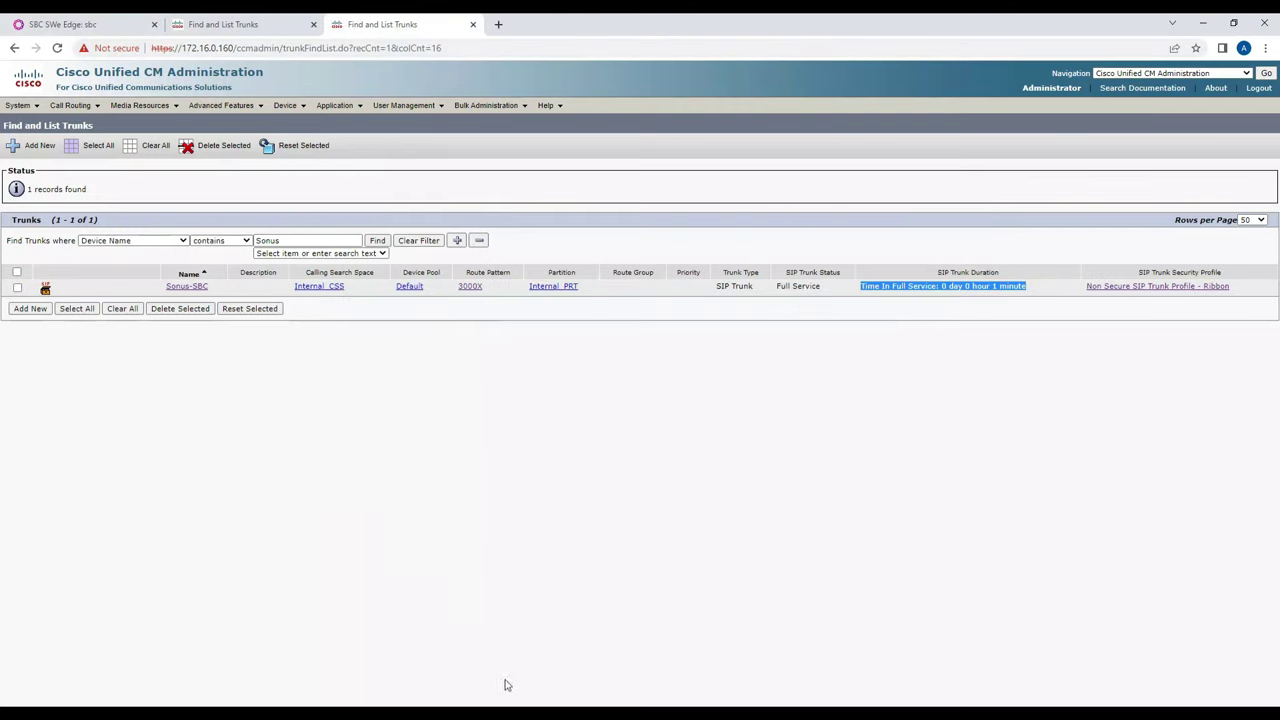
key("alt+Tab")
key("alt+Tab")
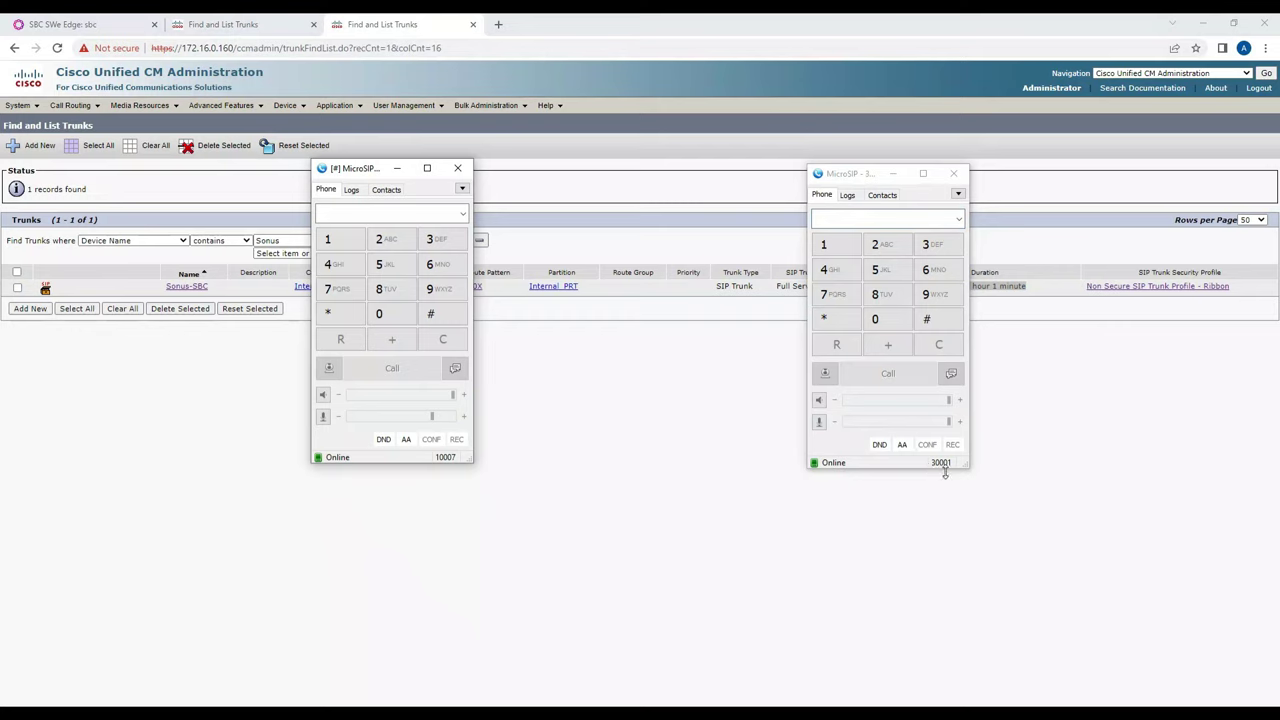
left_click(243, 22)
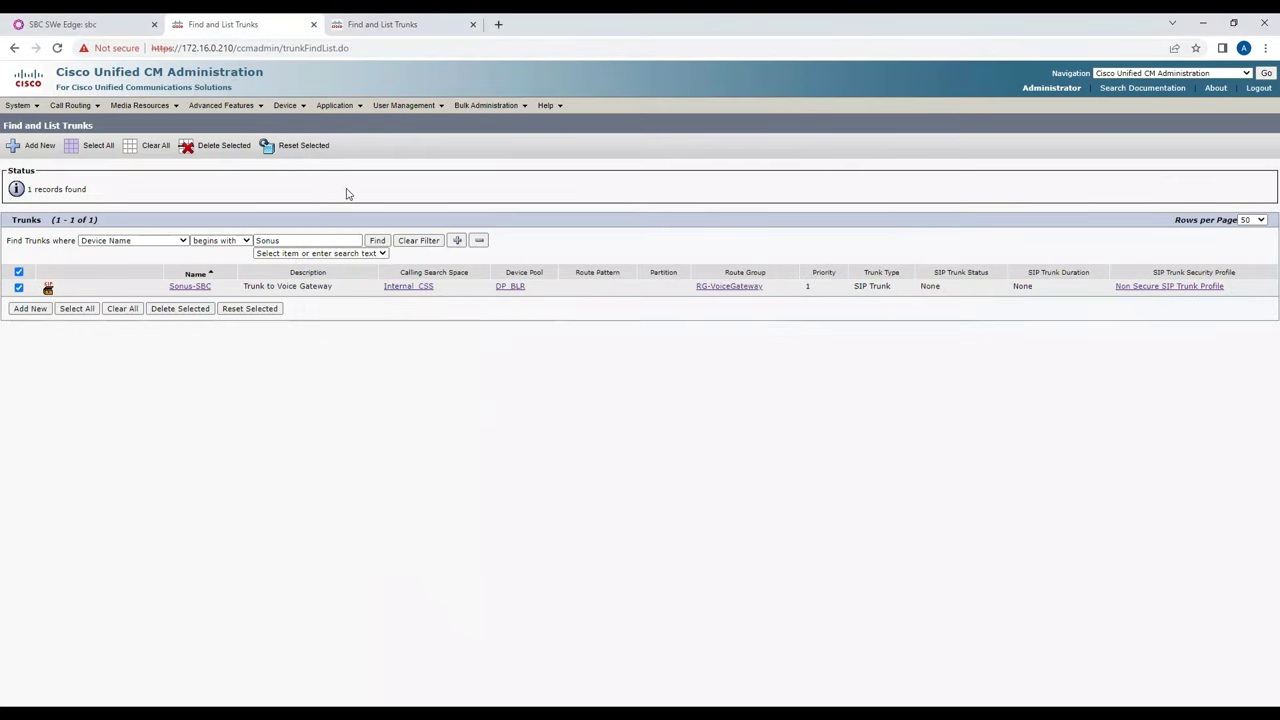
Search the route patterns beginning with 10 to find 10XXX
mouse_move(70, 105)
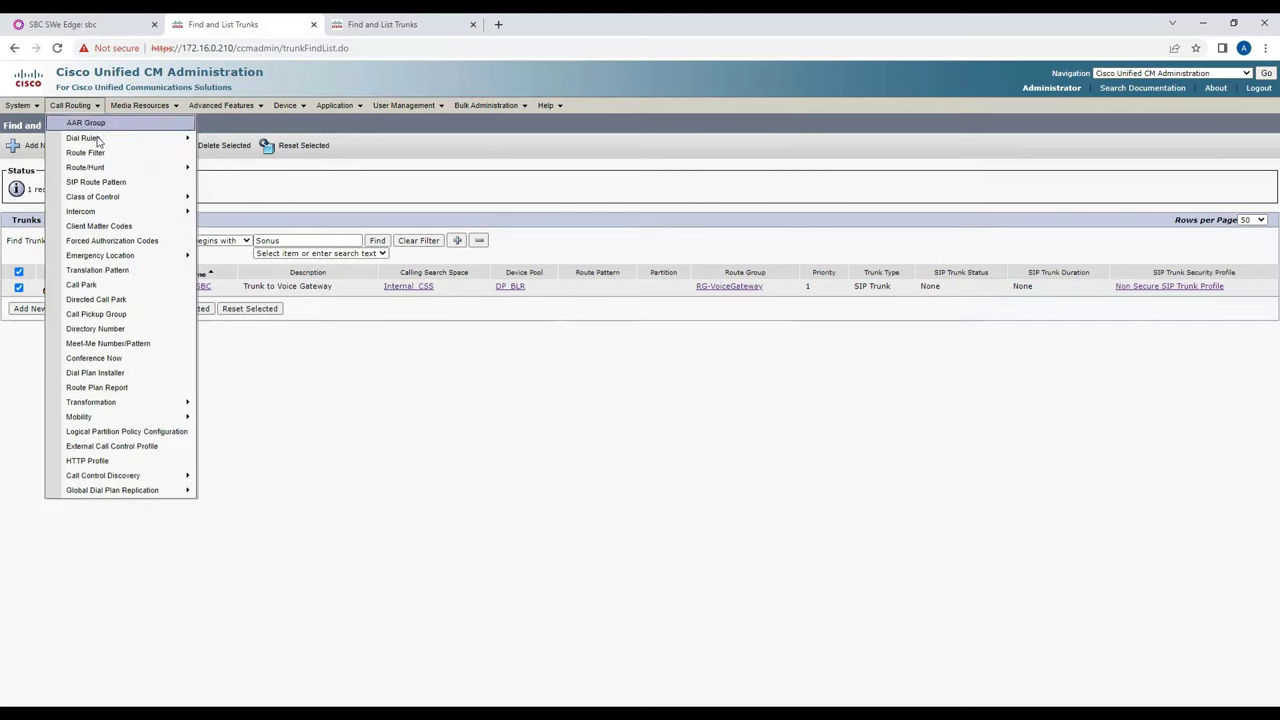
mouse_move(85, 166)
left_click(290, 211)
left_click(330, 195)
type("10")
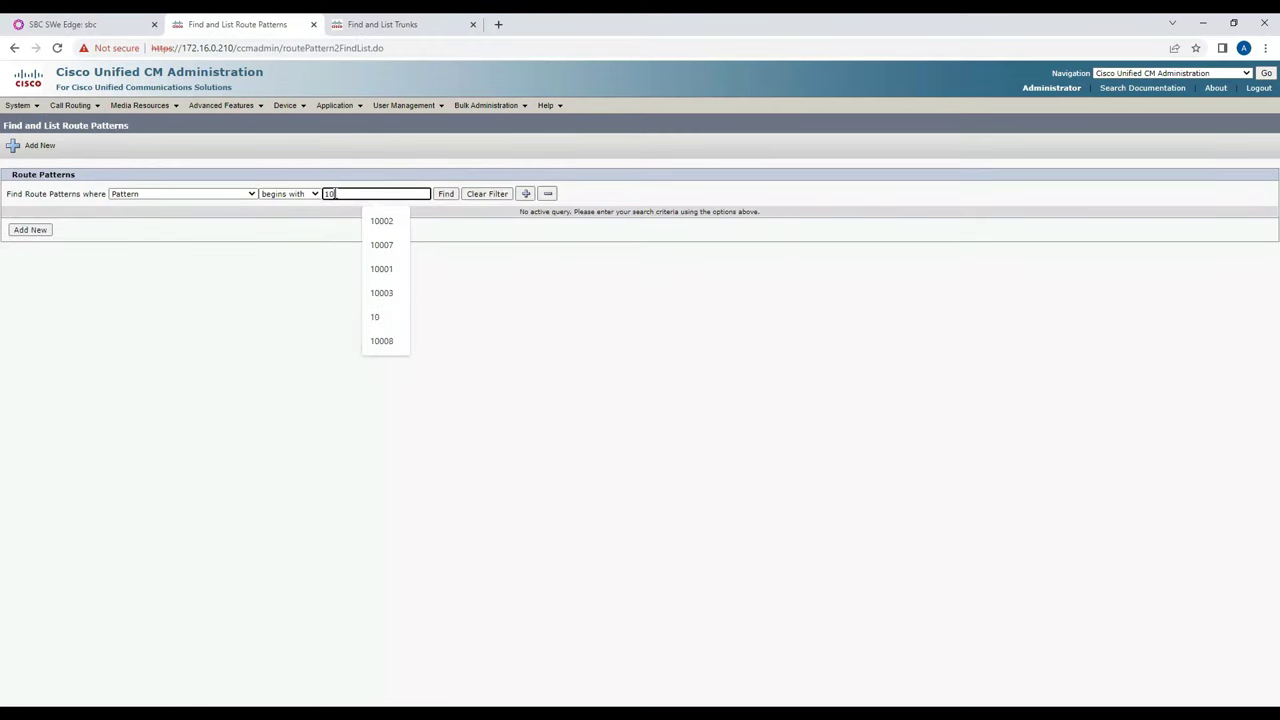
key("Return")
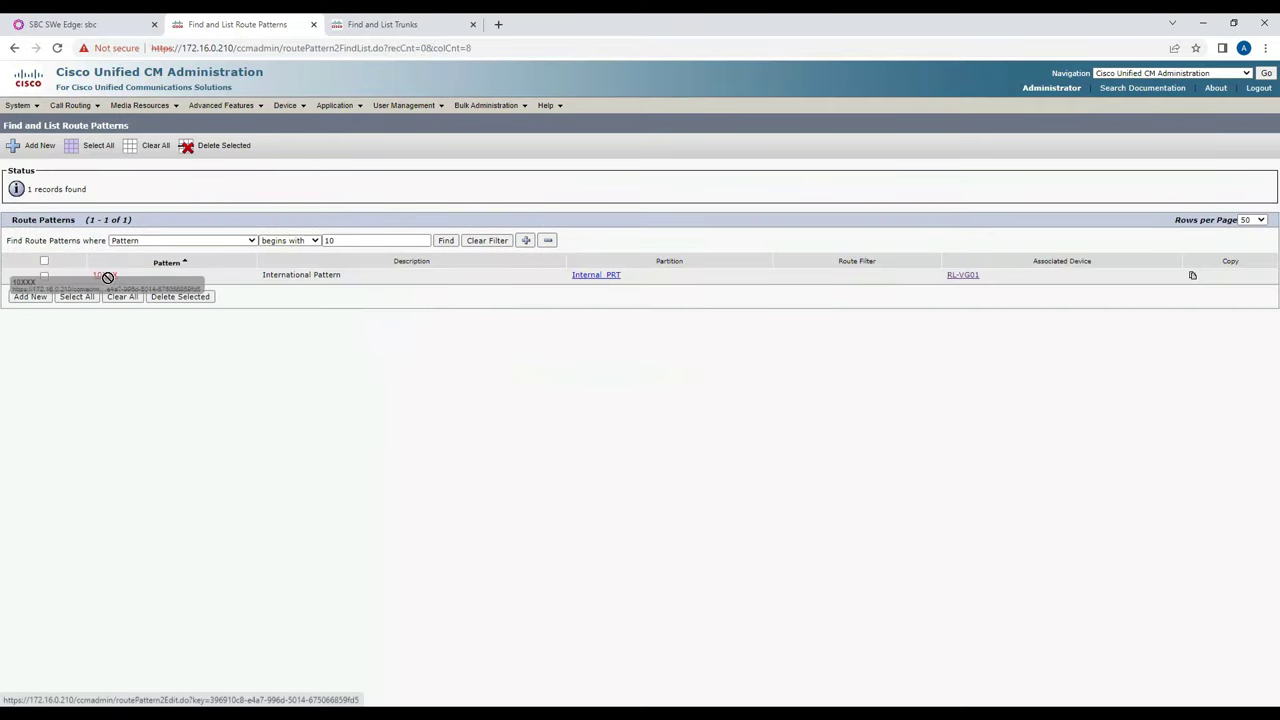
Follow RL-VG01 and RG-VoiceGateway to the Sonus-SBC trunk and check its full-service time, then switch to the .160 cluster
left_click_drag(980, 274, 952, 272)
left_click(960, 277)
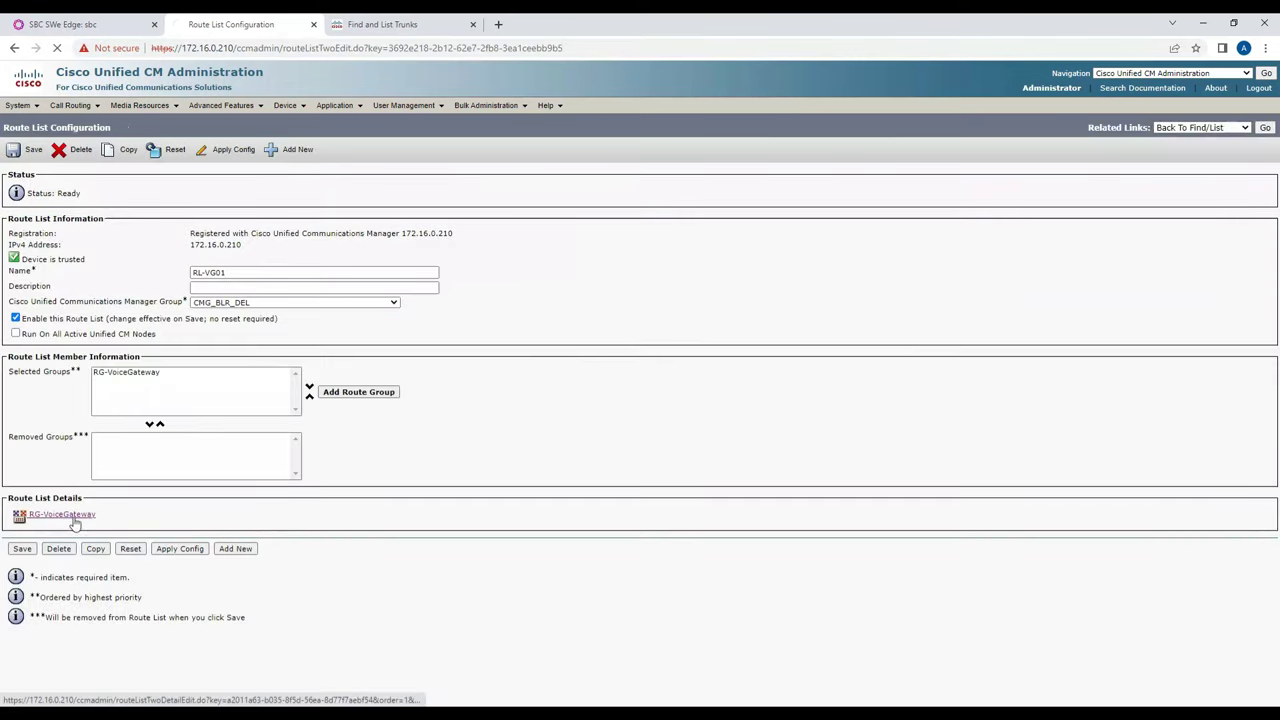
left_click(75, 516)
left_click(1197, 127)
left_click(1185, 147)
left_click(1265, 127)
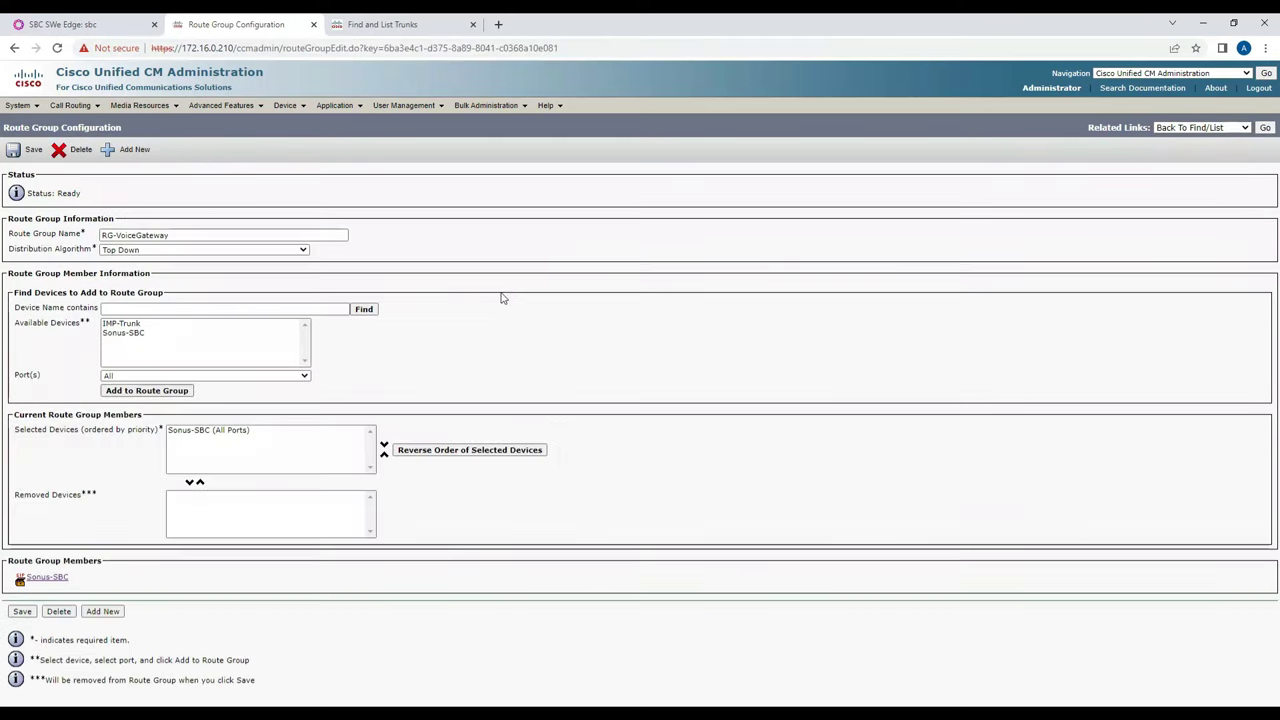
left_click(40, 580)
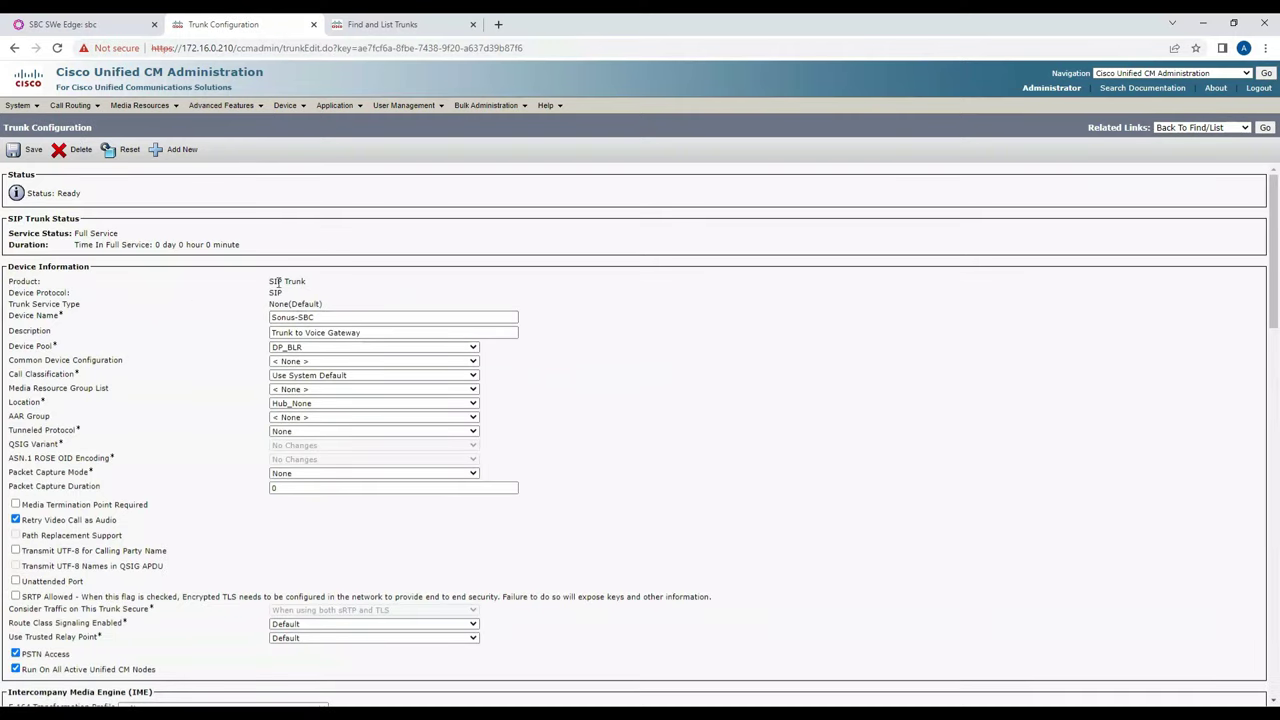
left_click_drag(79, 245, 257, 252)
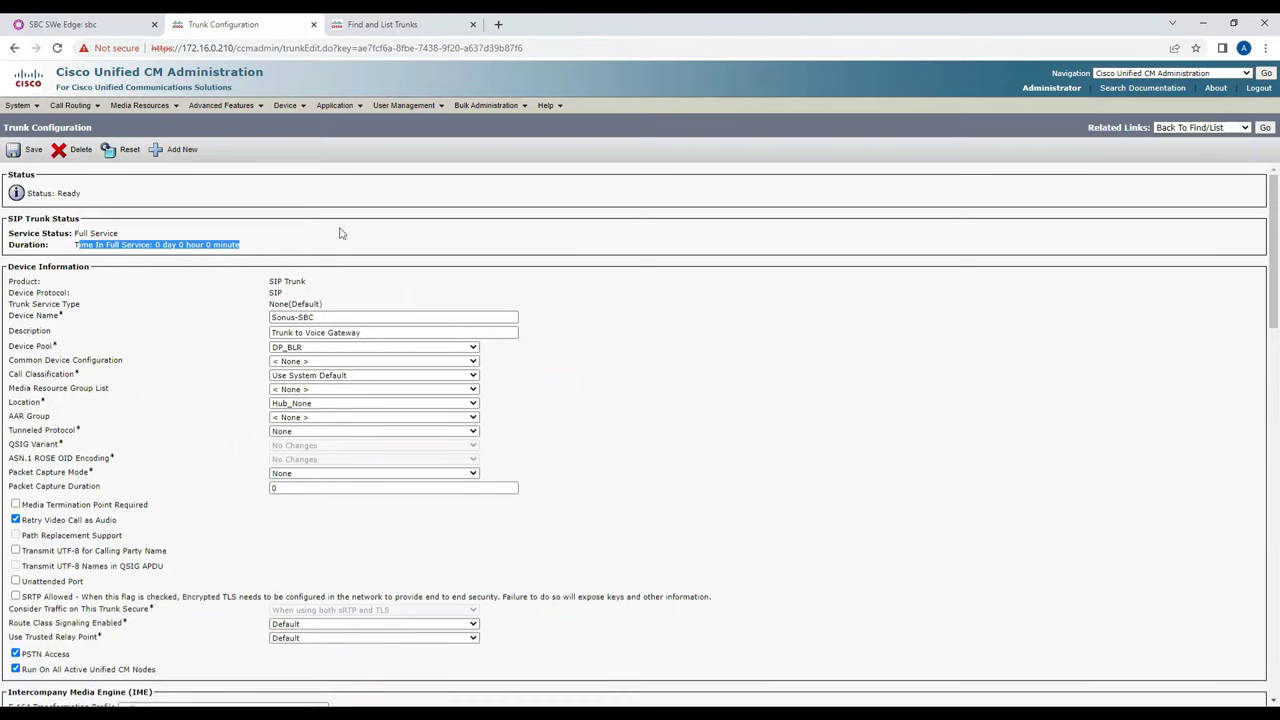
left_click(410, 22)
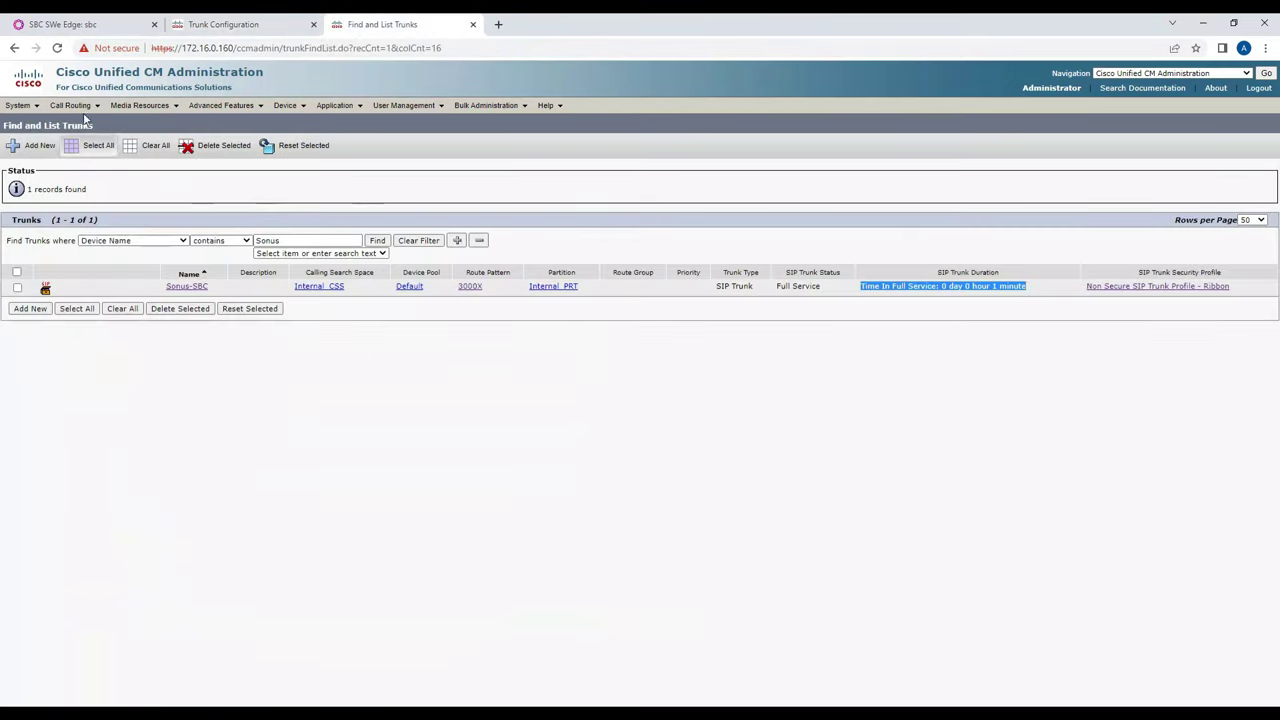
Search route patterns beginning with 30 on the .160 cluster, confirming 3000X routes to Sonus-SBC
mouse_move(72, 105)
mouse_move(88, 157)
left_click(256, 217)
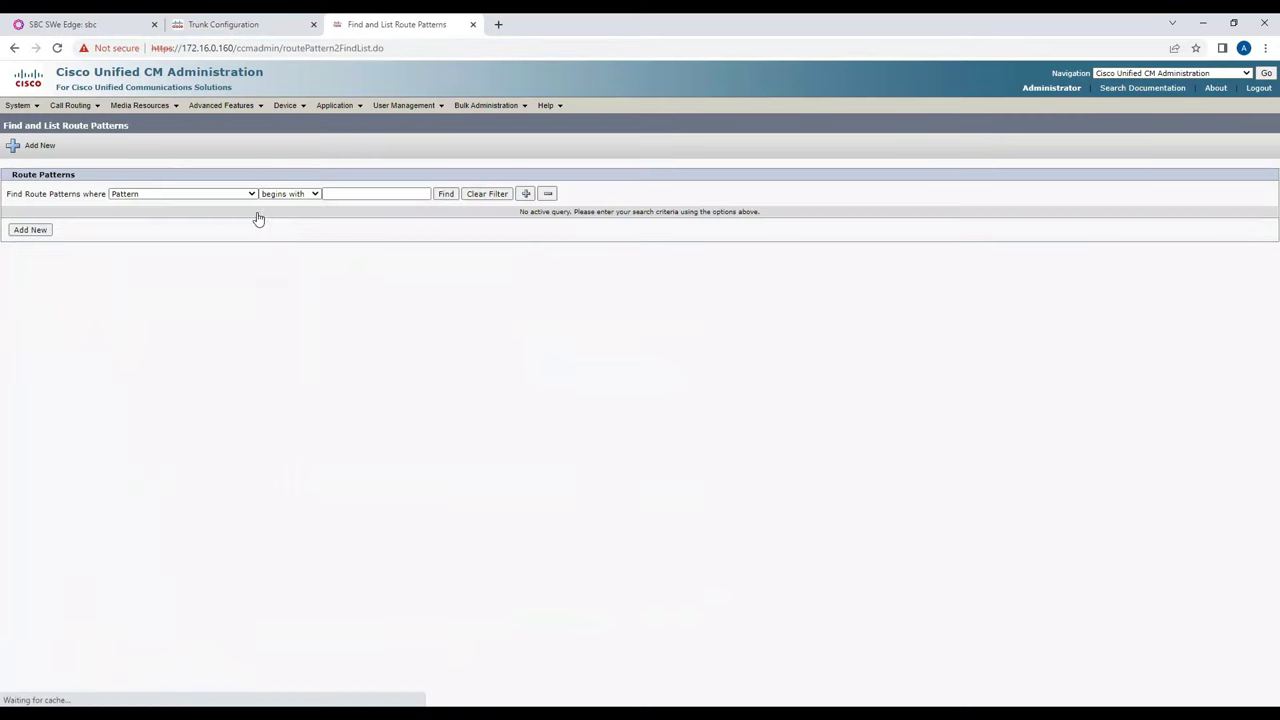
left_click(347, 197)
type("30")
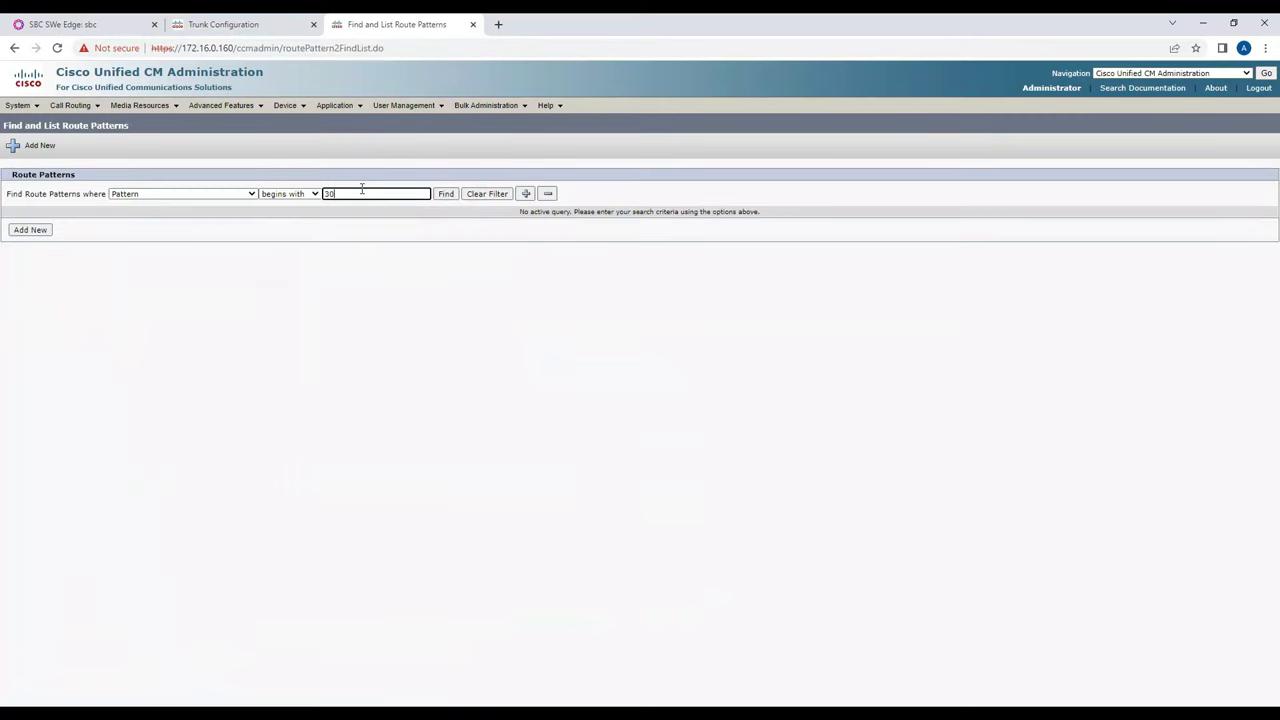
key("Return")
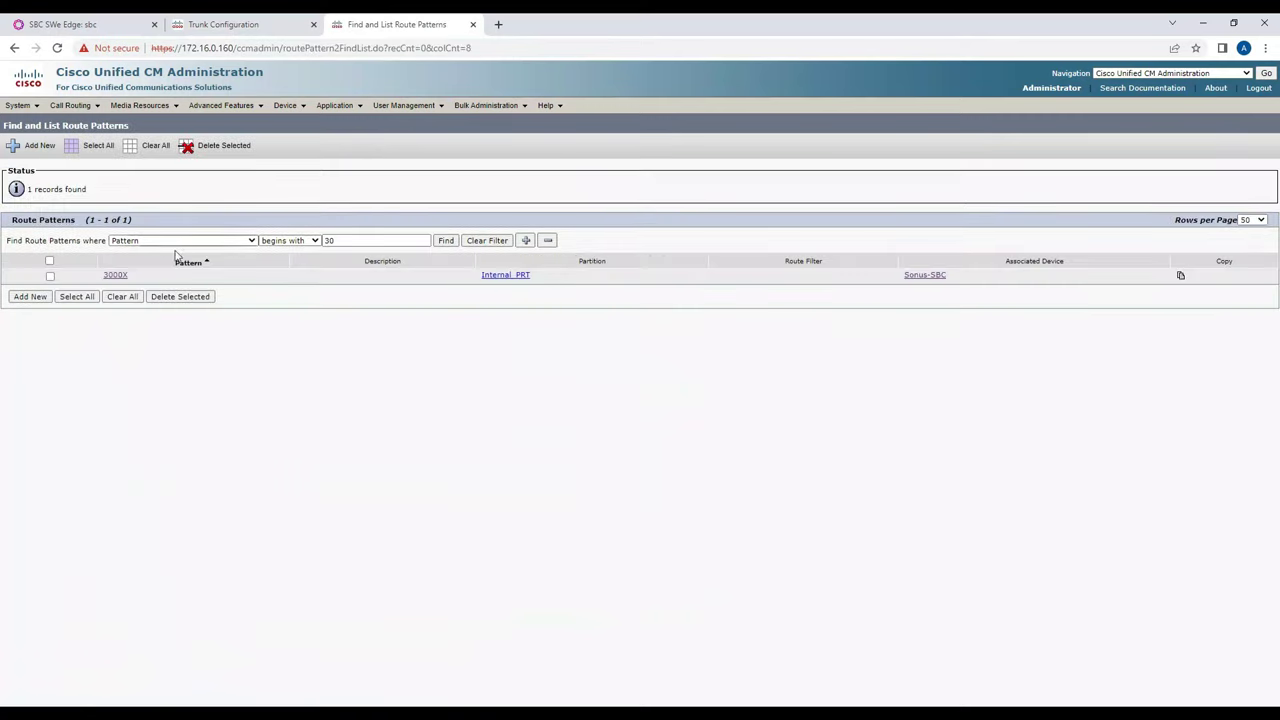
left_click_drag(100, 276, 118, 276)
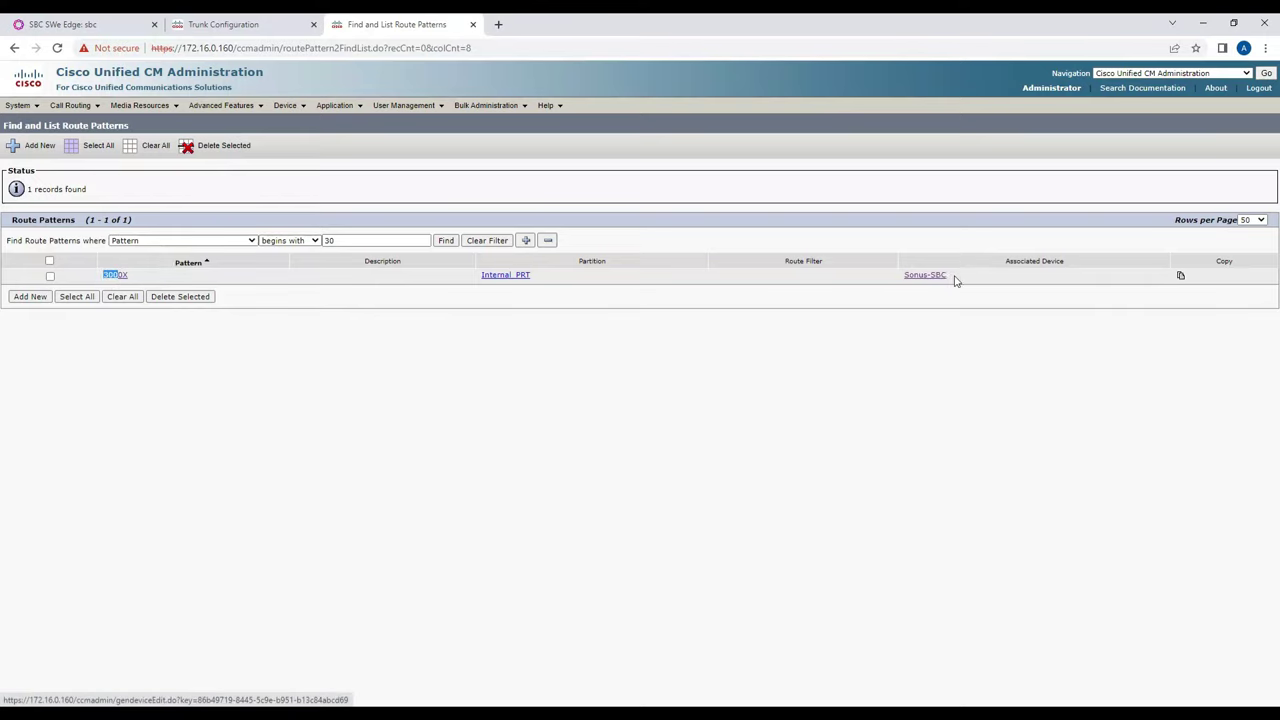
left_click_drag(957, 278, 911, 277)
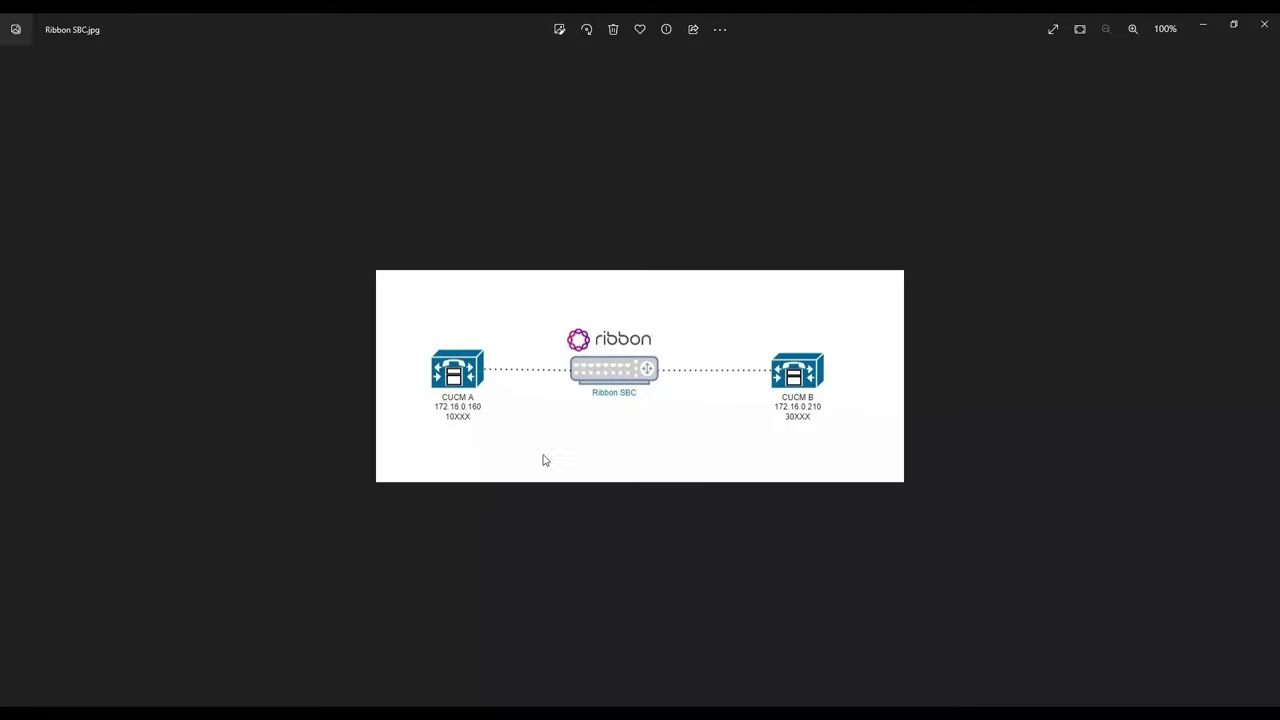
left_click(430, 706)
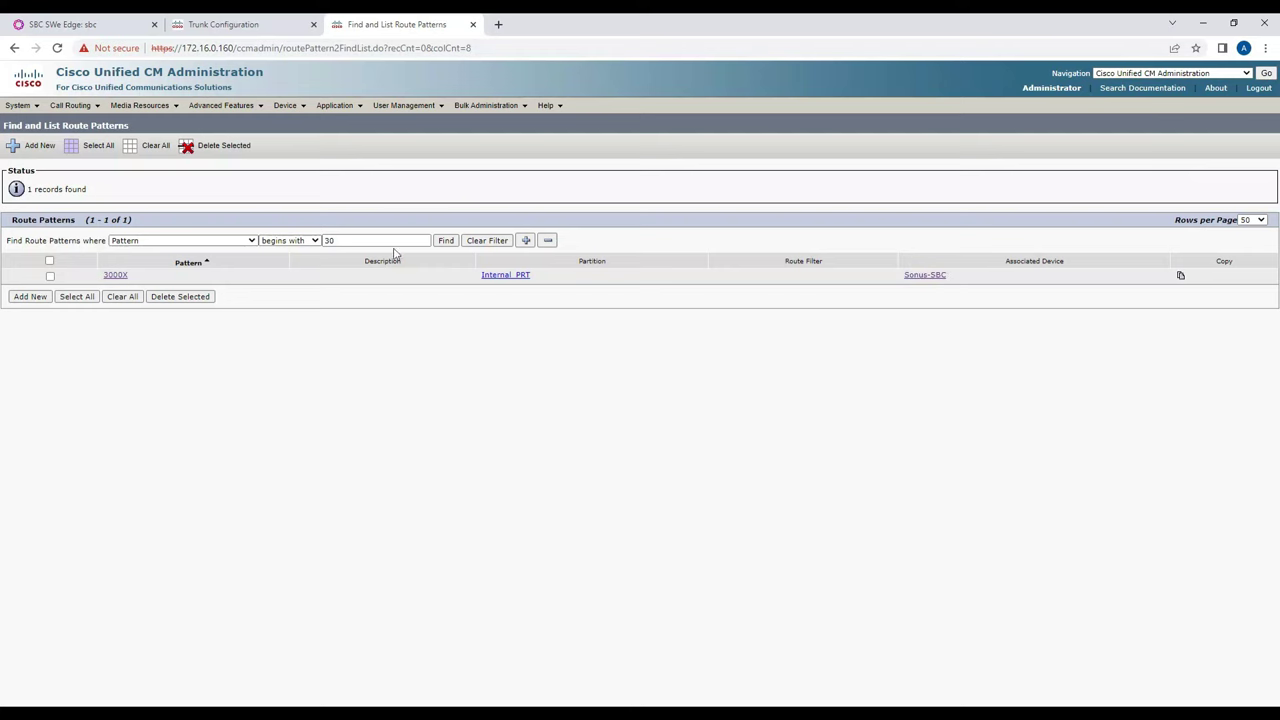
List Device > Trunk on the .160 and .210 clusters and check Sonus-SBC's full-service time
mouse_move(285, 105)
left_click(298, 179)
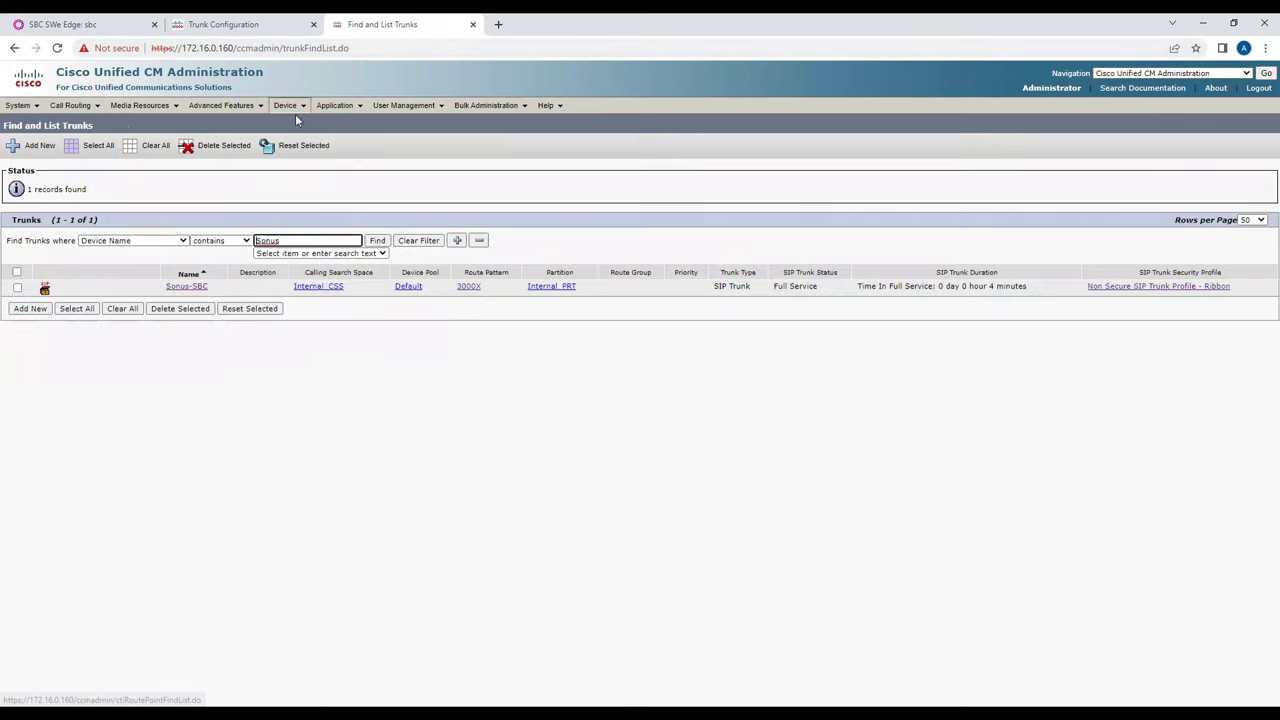
left_click(223, 24)
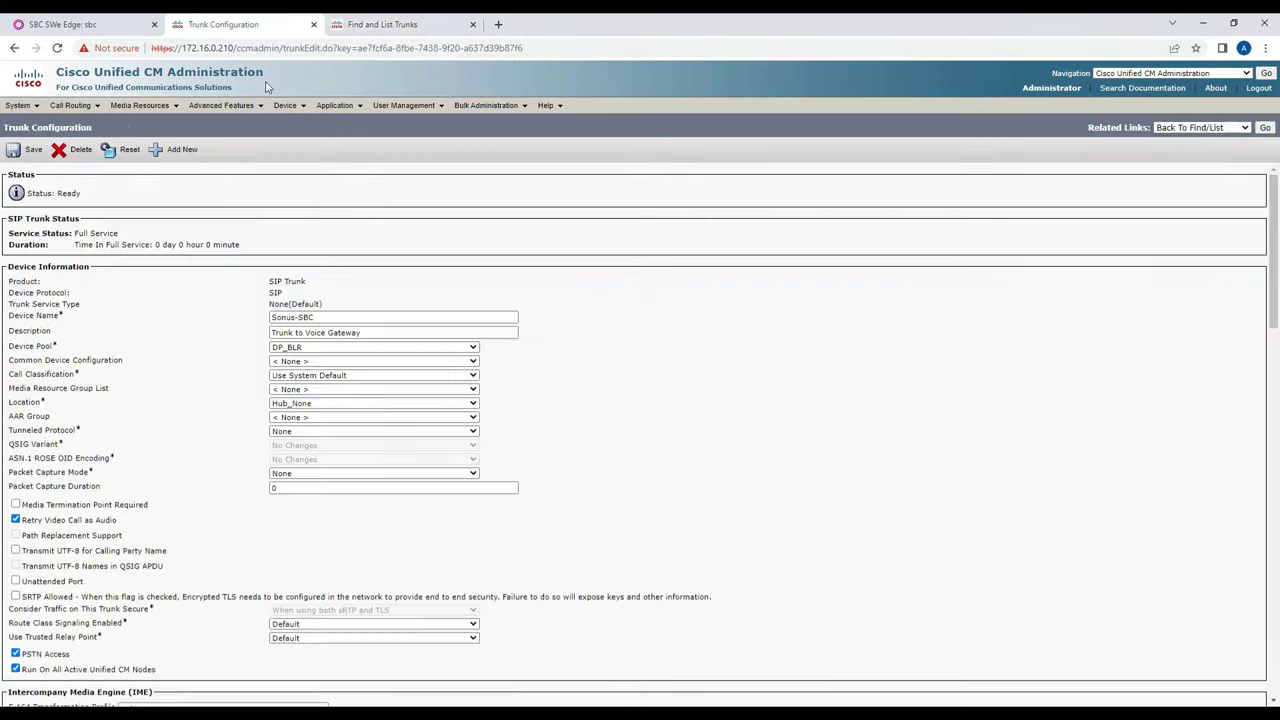
mouse_move(285, 105)
left_click(303, 180)
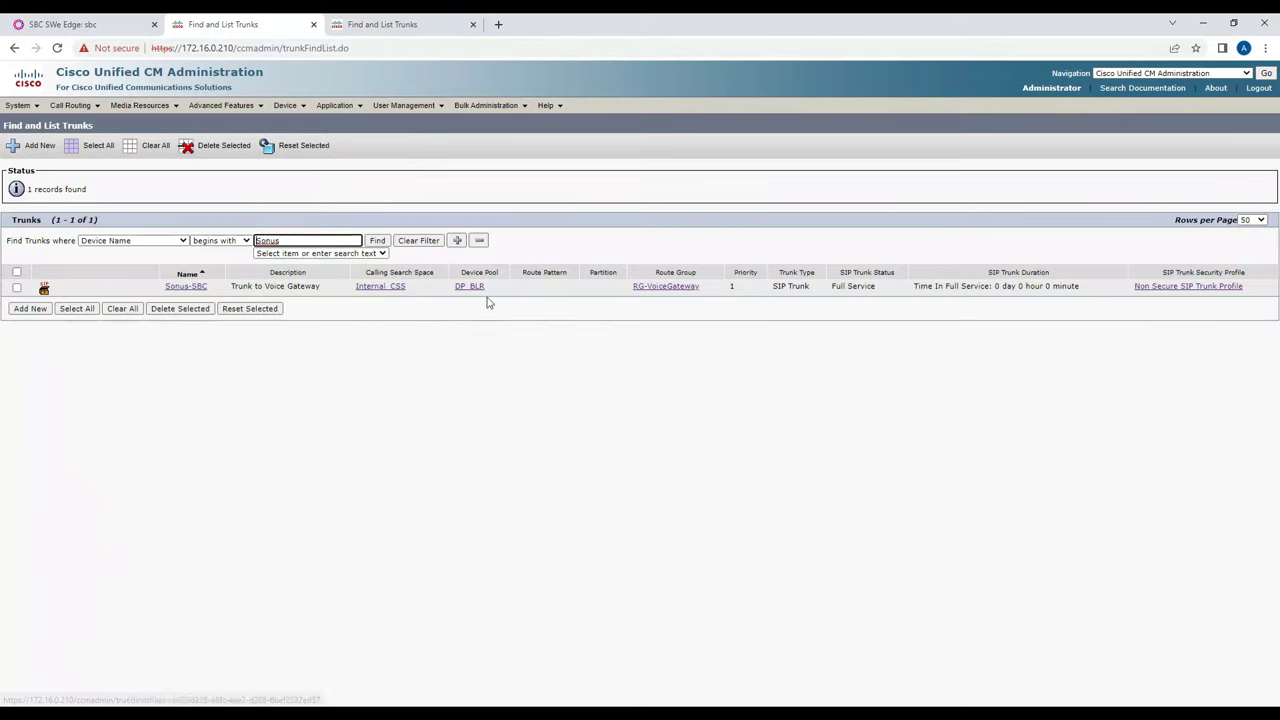
left_click_drag(914, 288, 1083, 294)
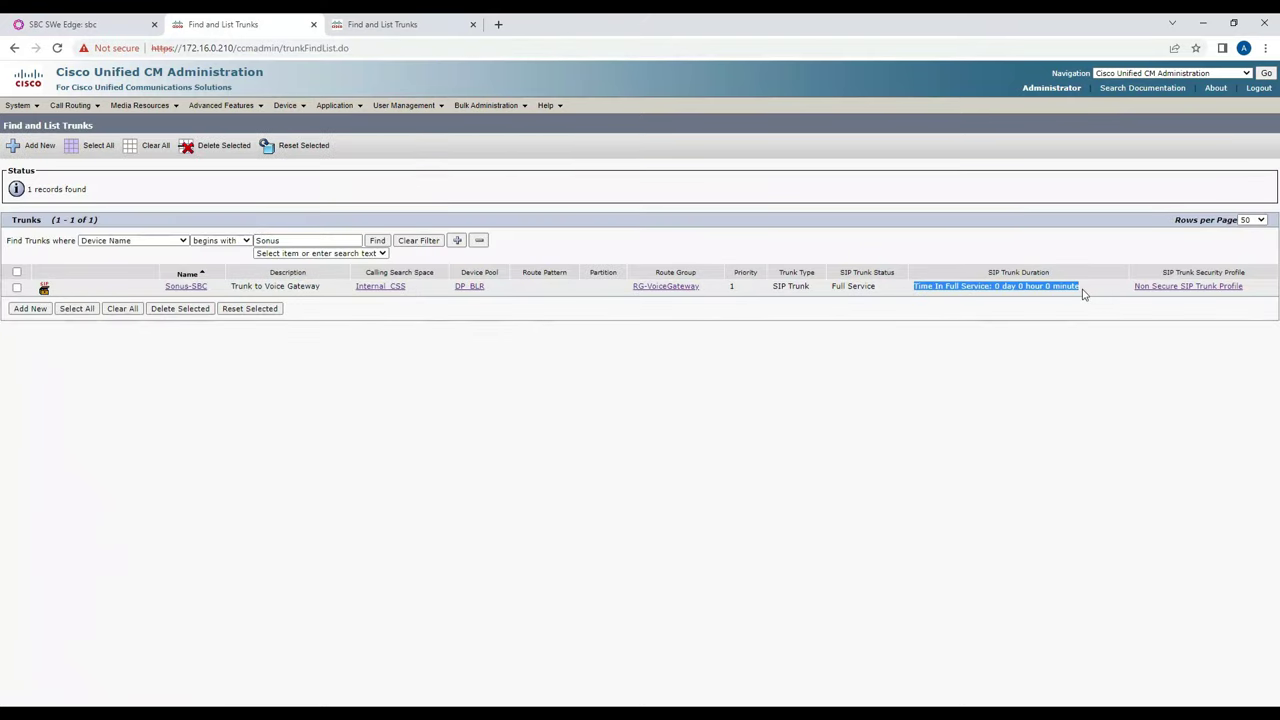
left_click(480, 208)
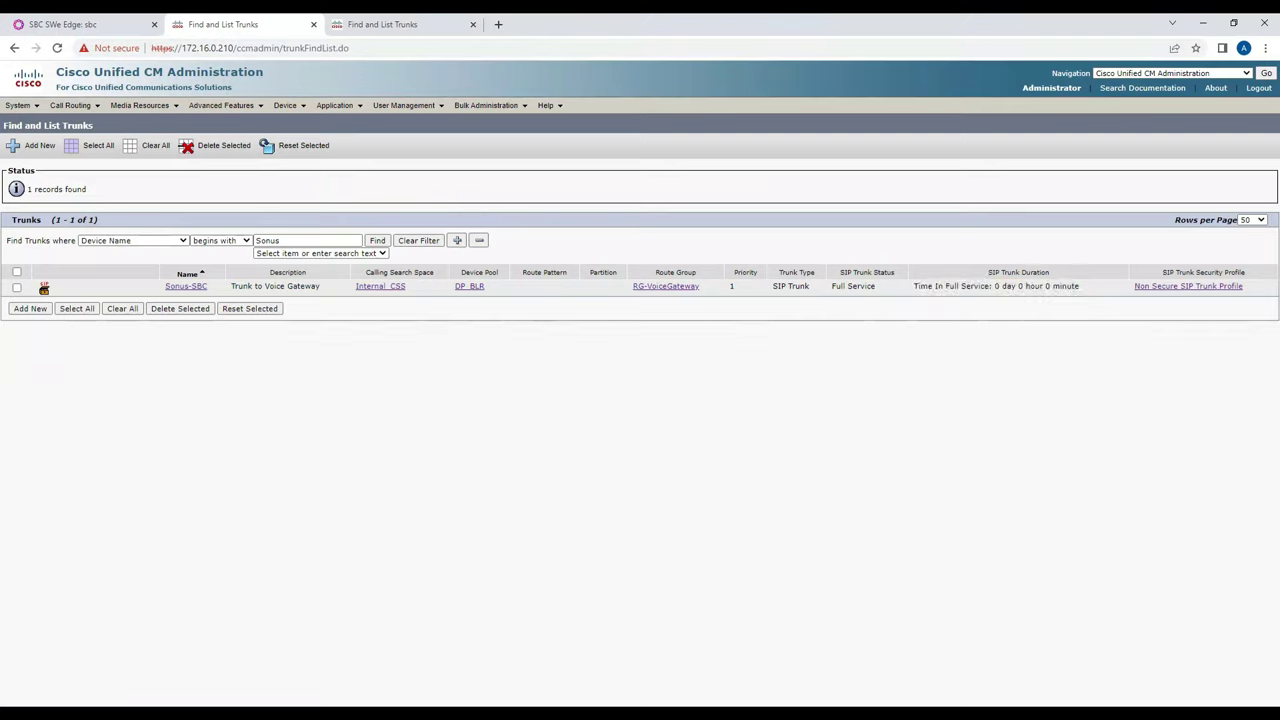
mouse_move(540, 714)
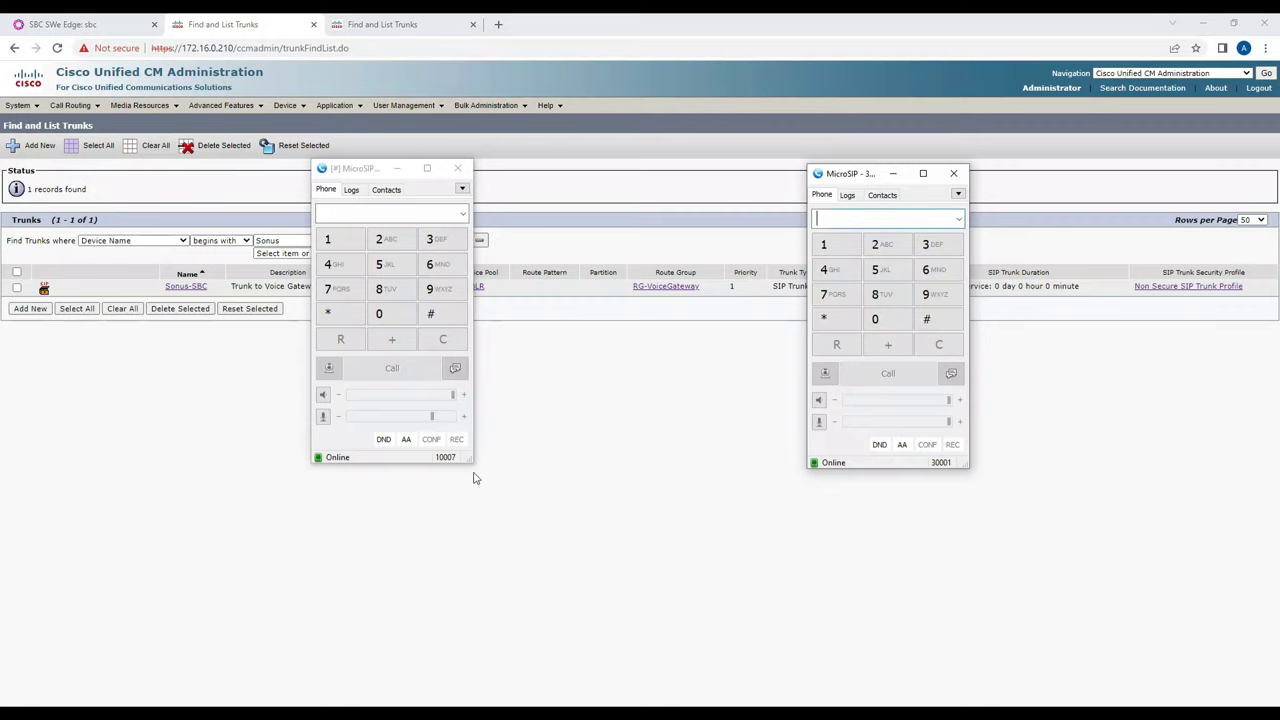
Call 30001 from extension 10007 in MicroSIP and answer it on 30001
left_click(371, 214)
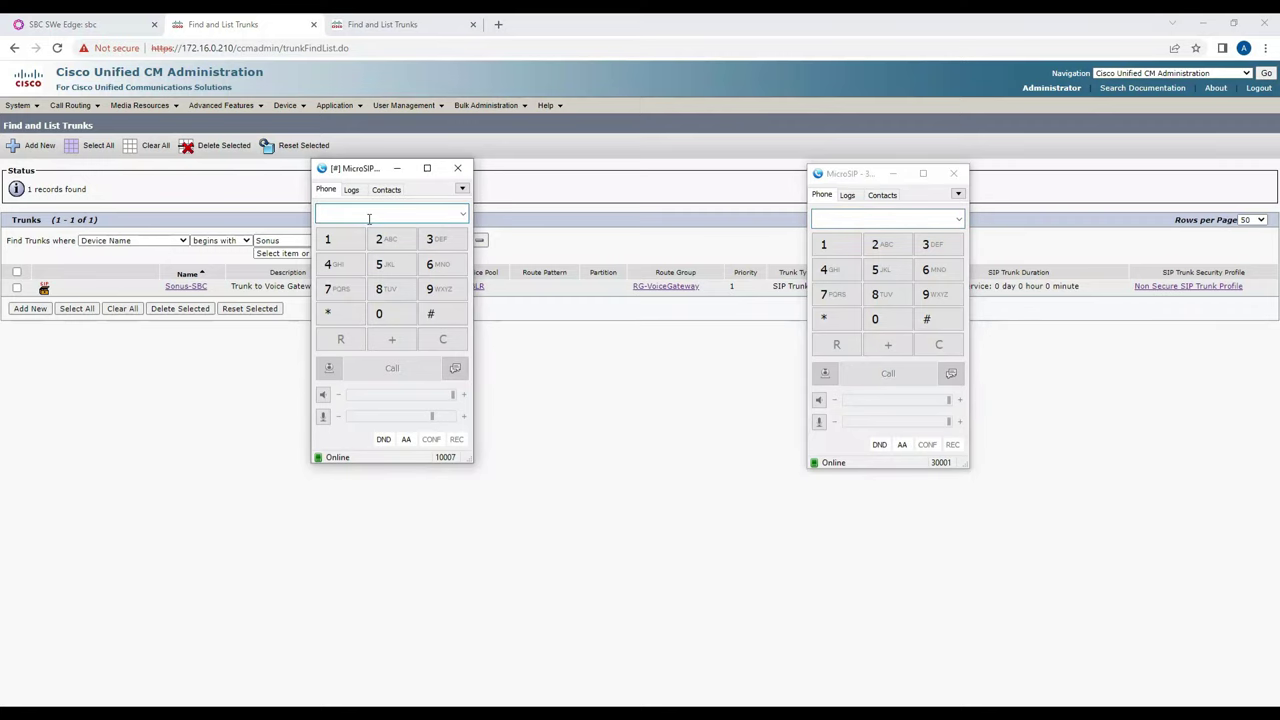
type("30001")
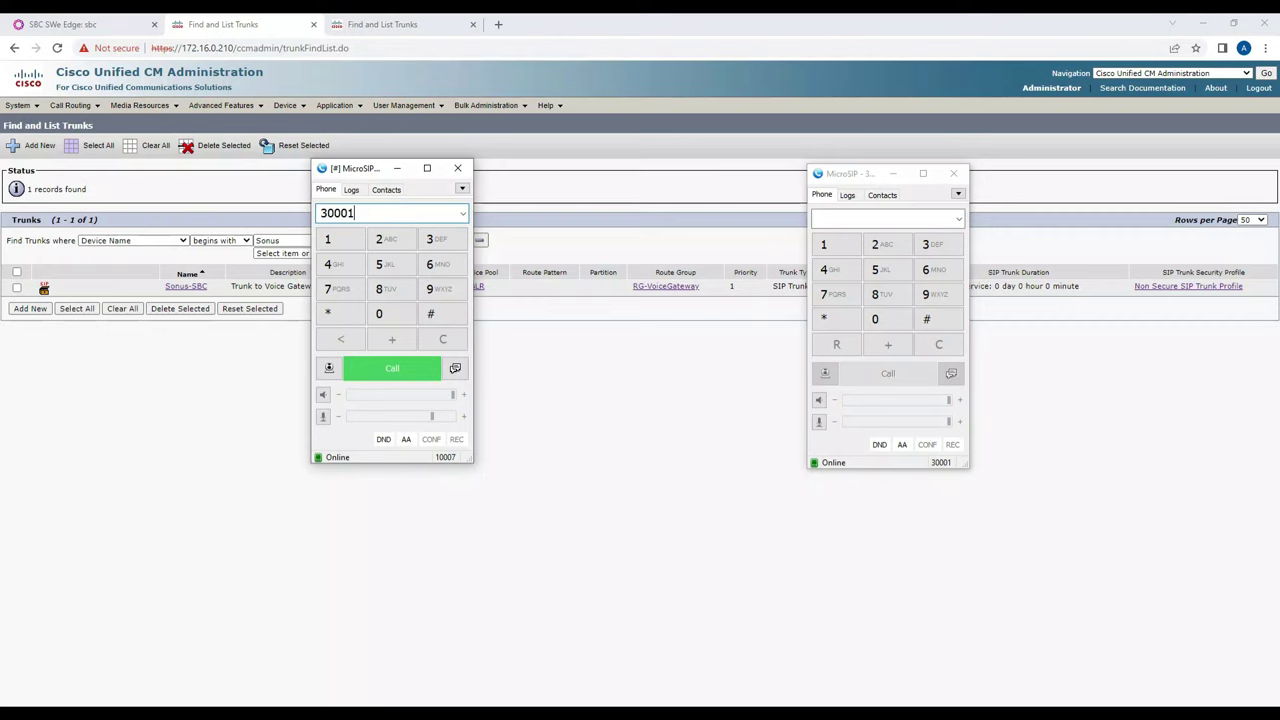
key("Return")
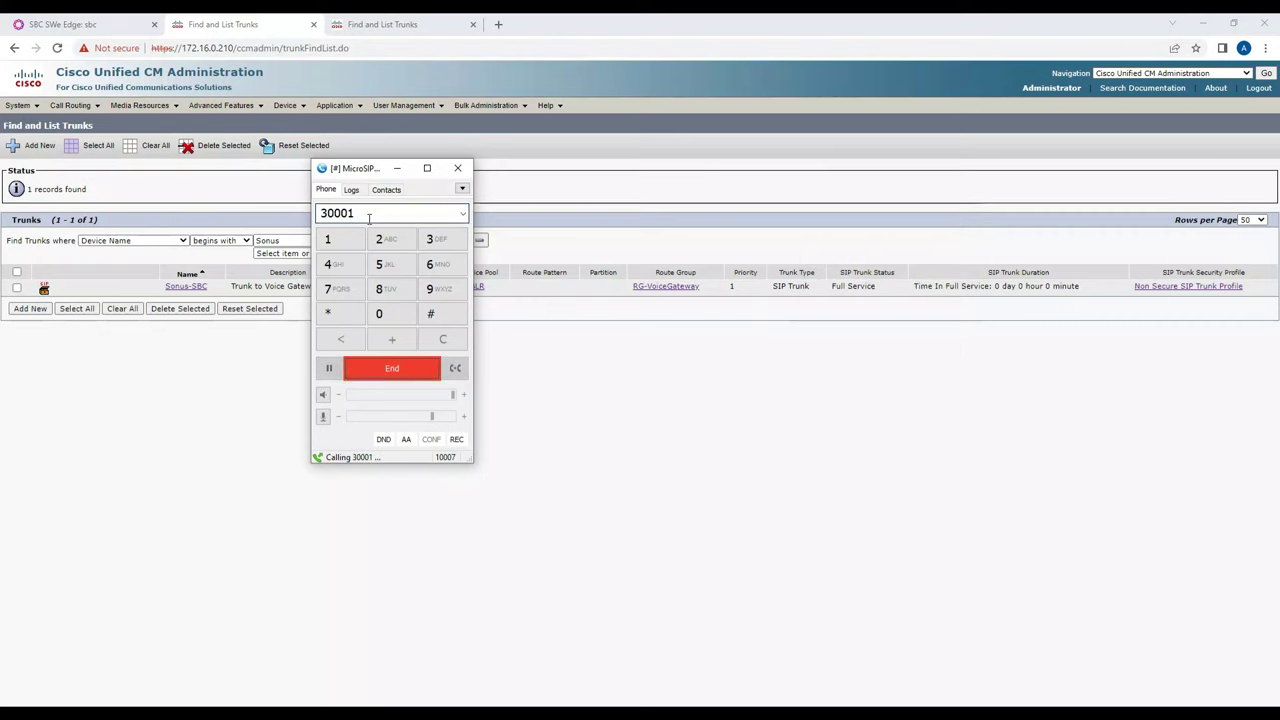
left_click(642, 441)
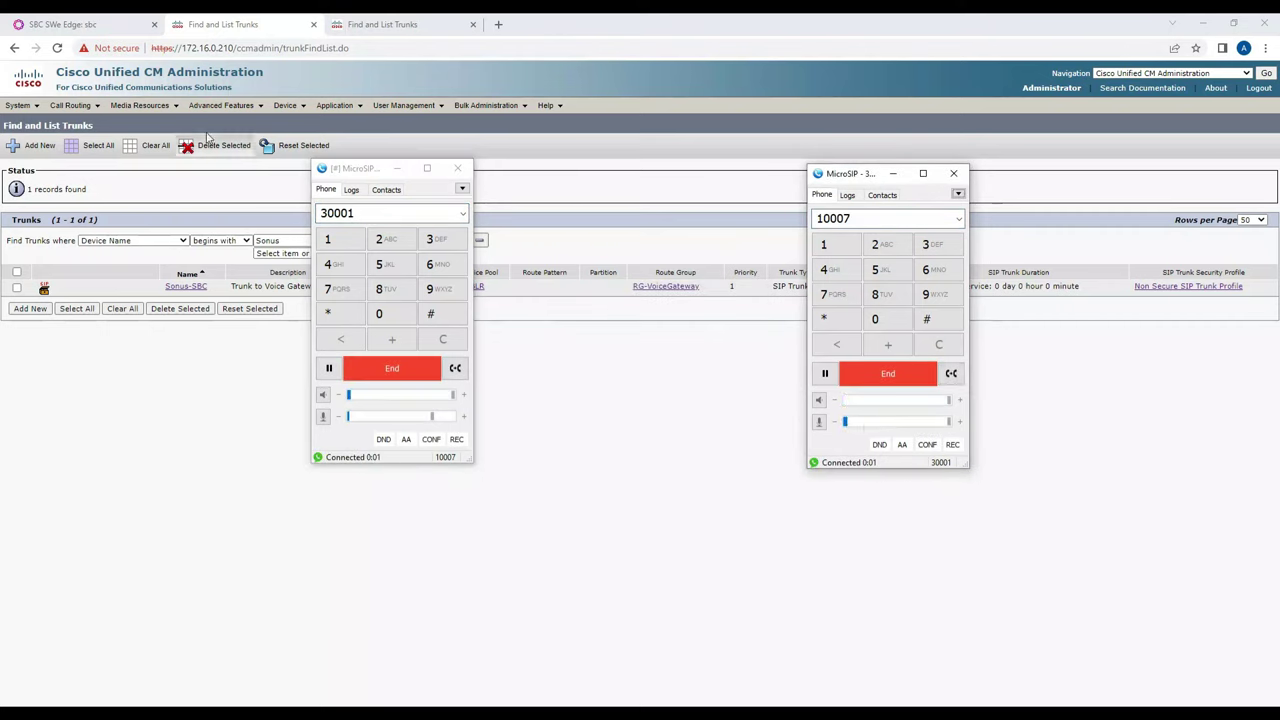
Toggle the microphones on extensions 10007 and 30001, then bring up the SBC Real-Time Monitor
left_click(322, 416)
left_click(815, 422)
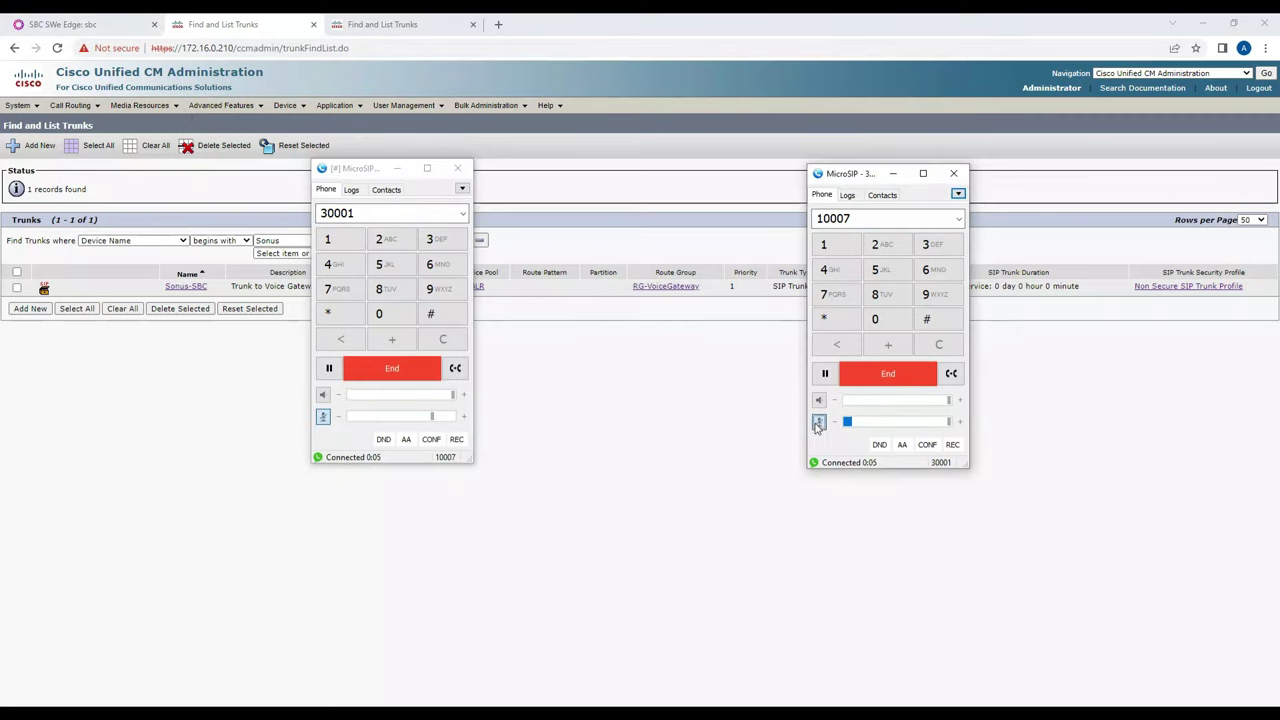
left_click(70, 24)
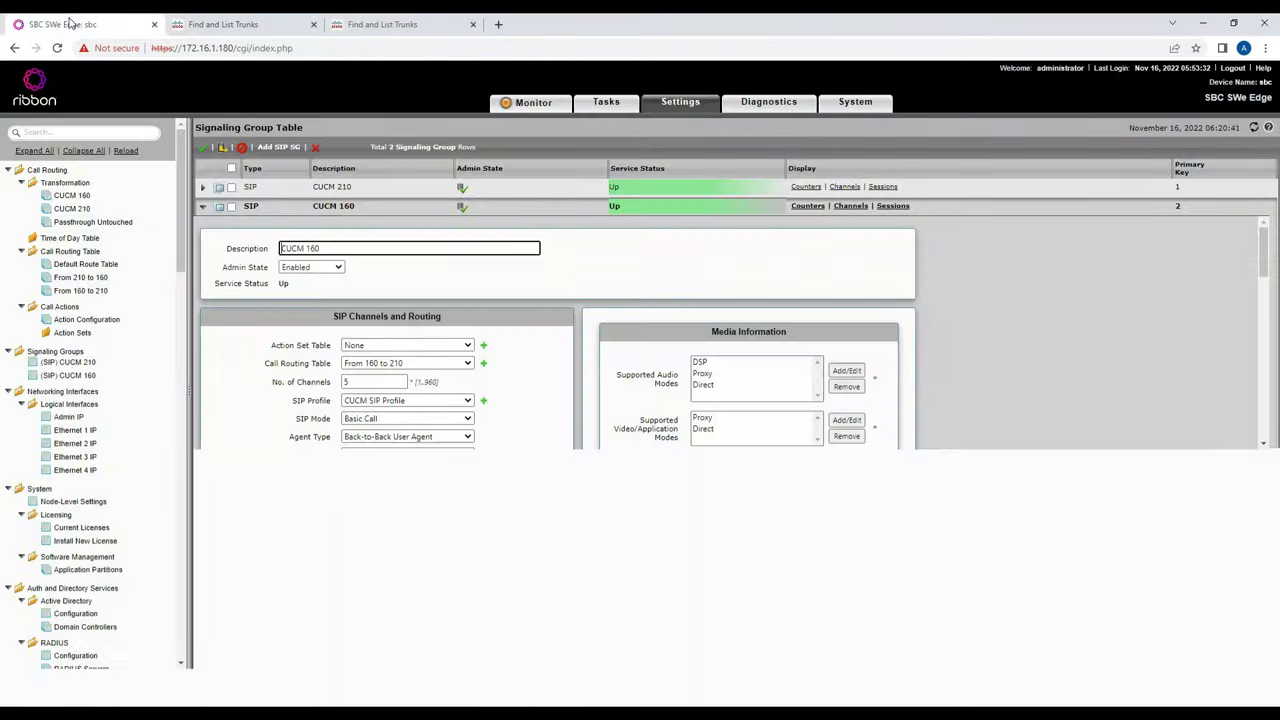
left_click(520, 107)
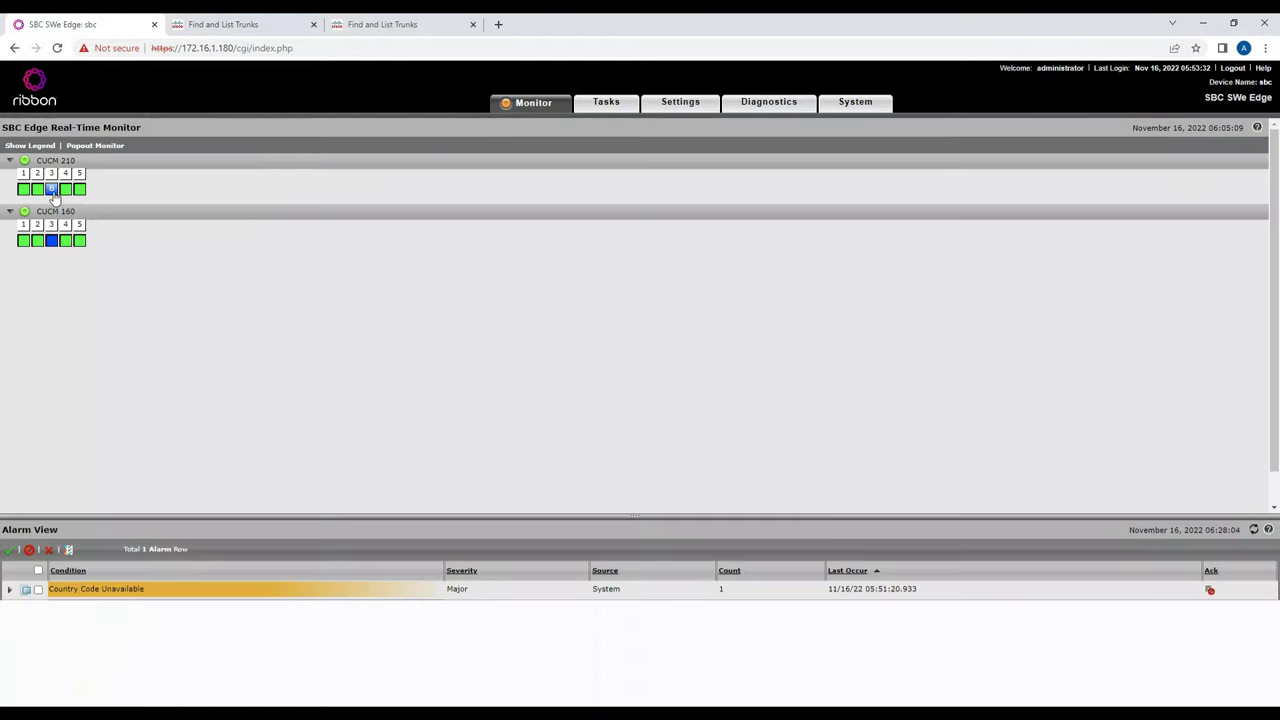
Dial 10007 from 30001, answer on 10007, hang up, and return to the SBC monitor
mouse_move(52, 192)
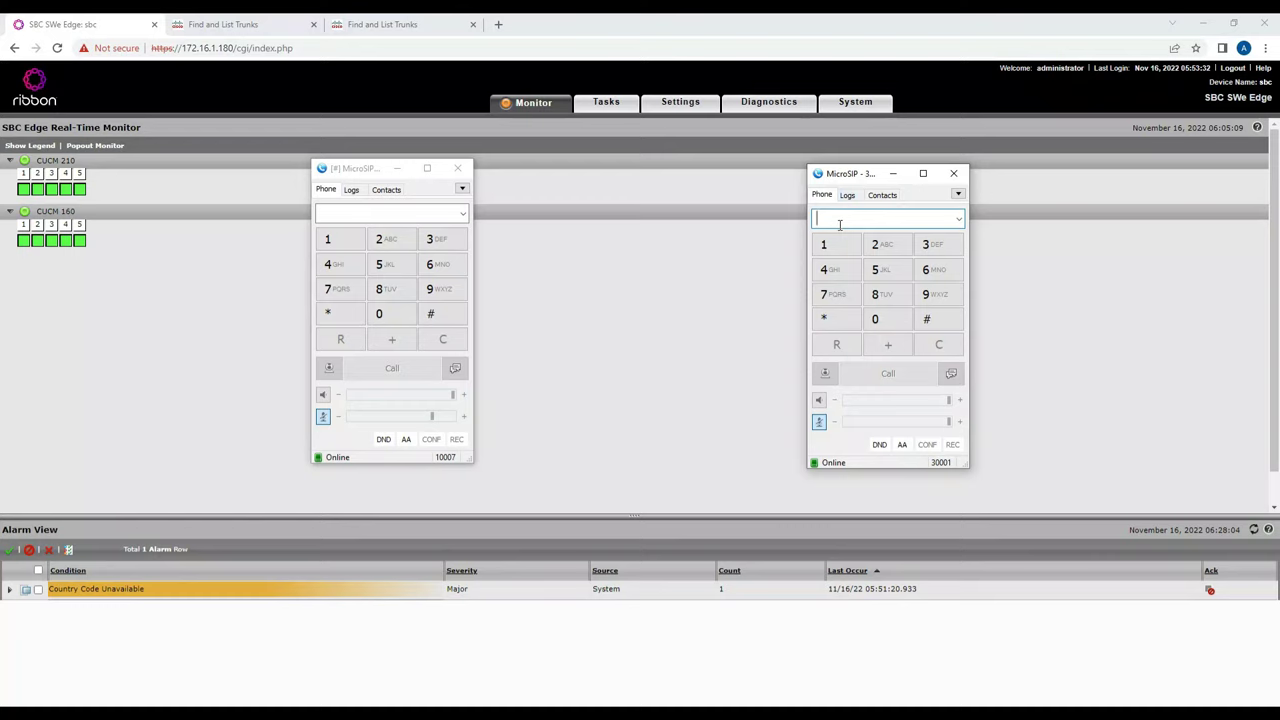
type("10007")
key("Return")
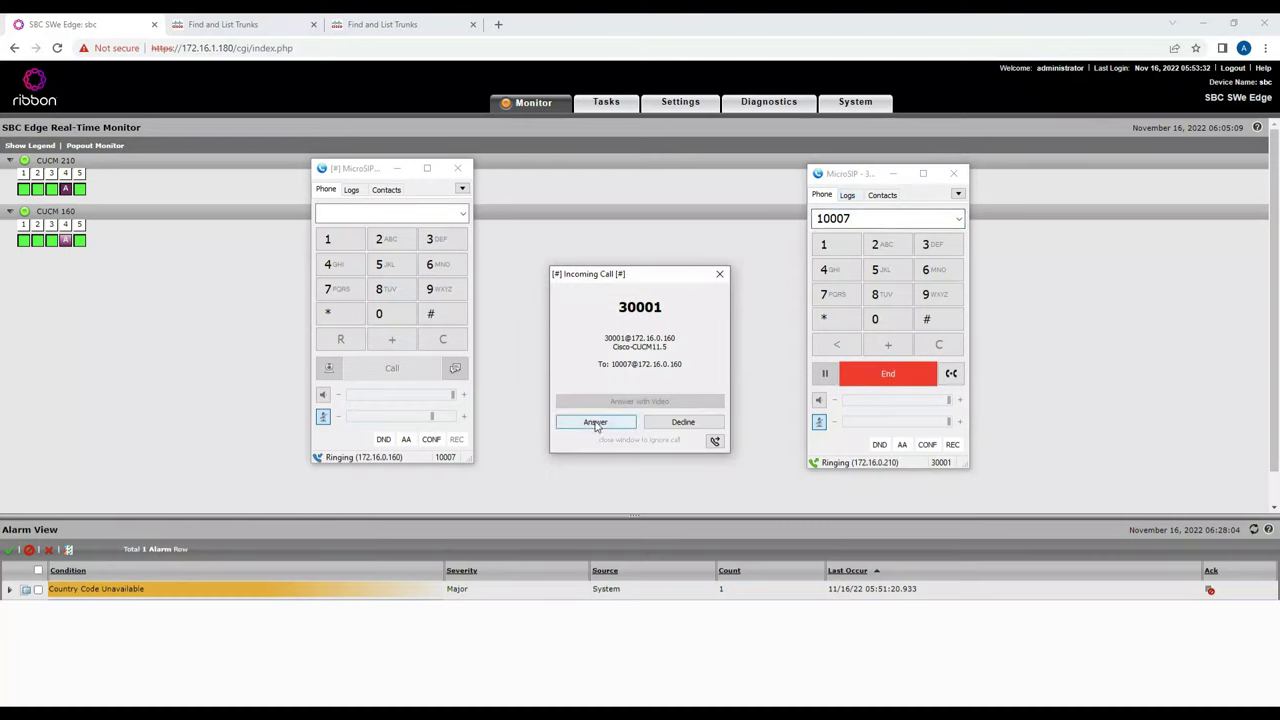
left_click(595, 422)
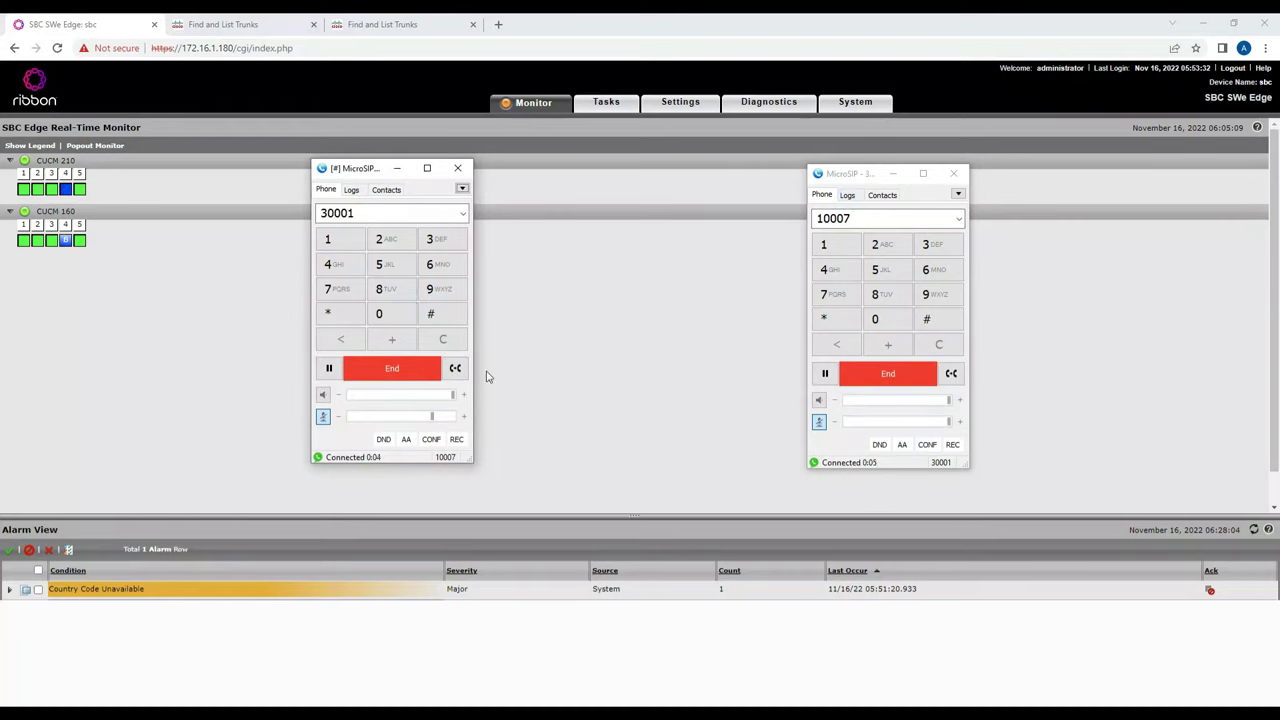
left_click(898, 381)
left_click(886, 386)
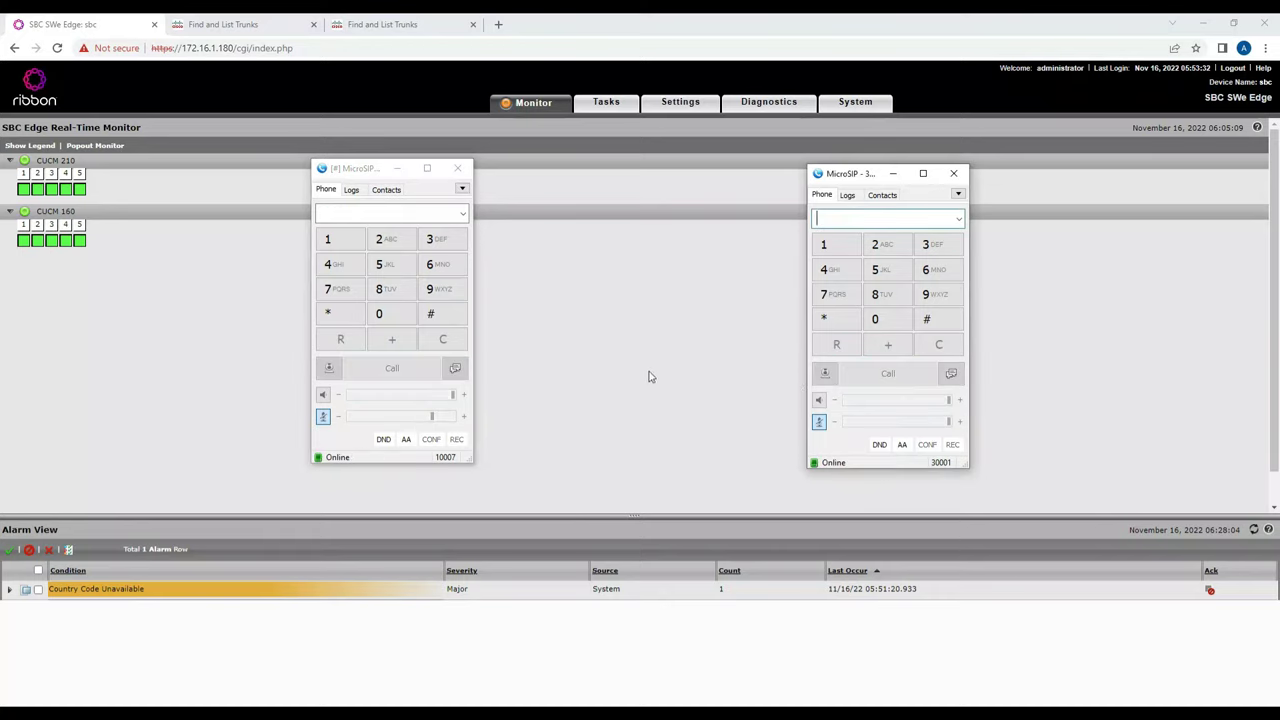
left_click(648, 376)
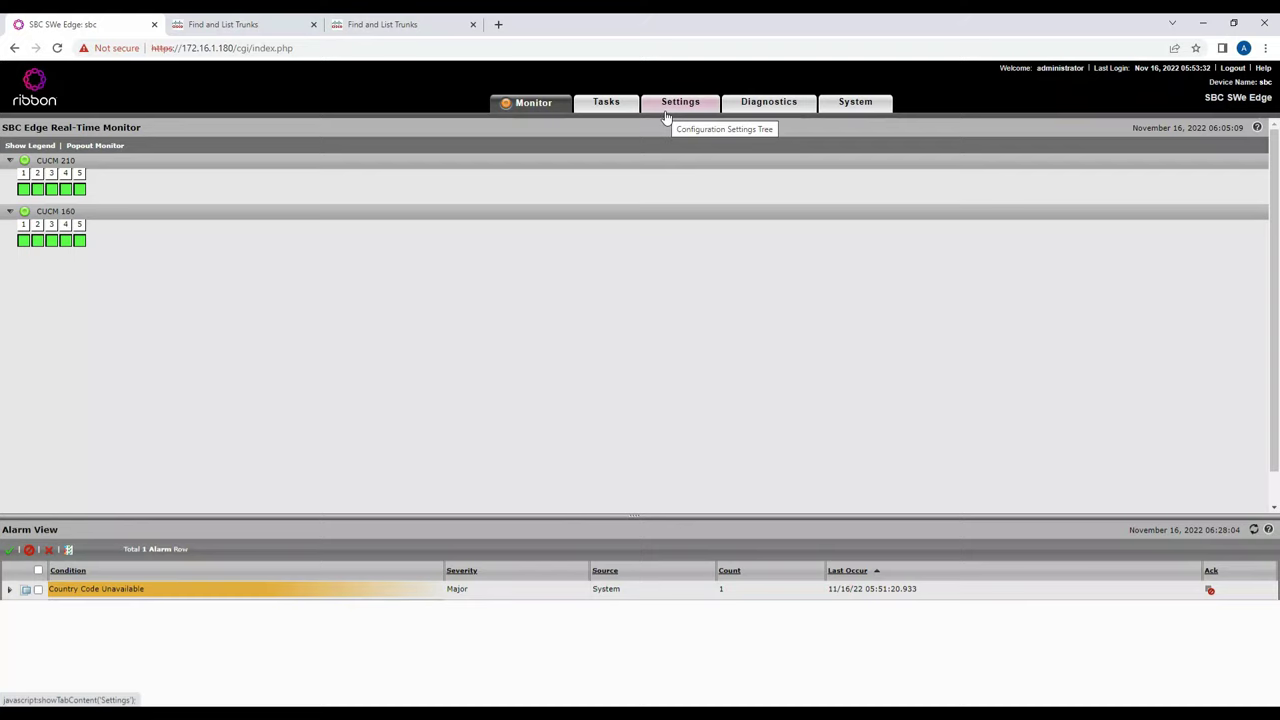
Run a Test a Call to 10007 from 99999 using the From 210 to 160 routing table
left_click(758, 114)
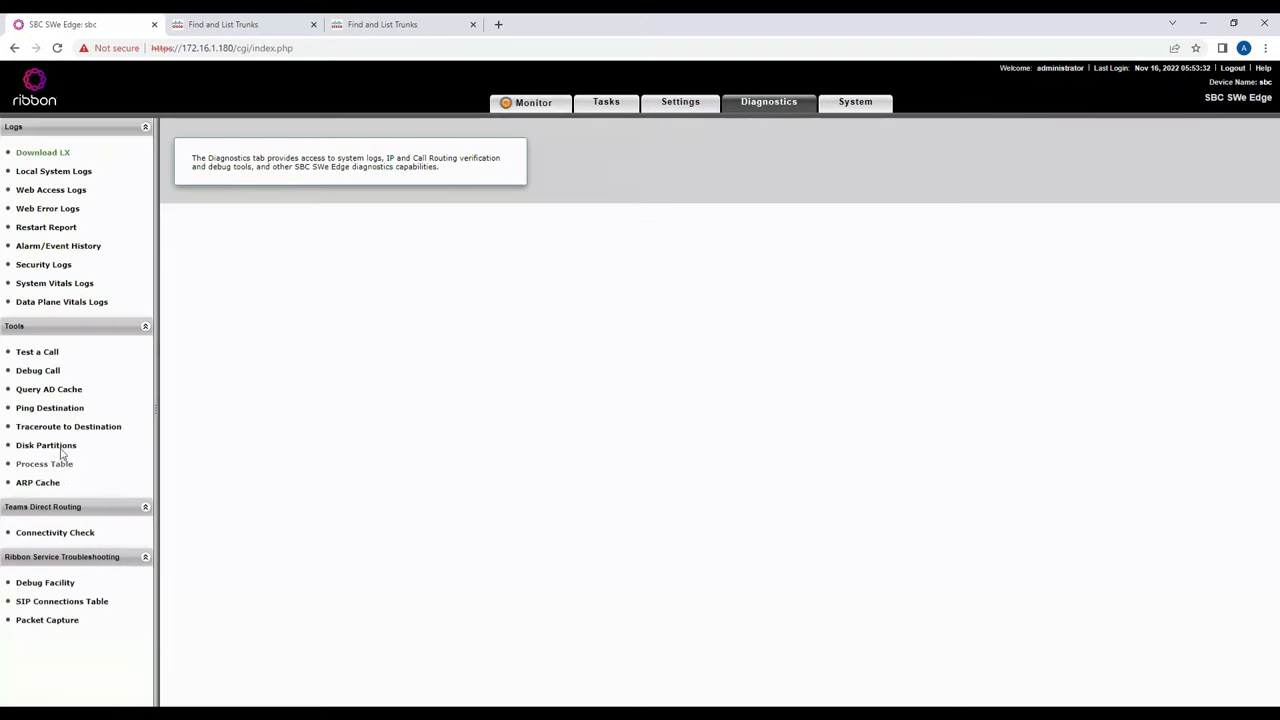
left_click(48, 357)
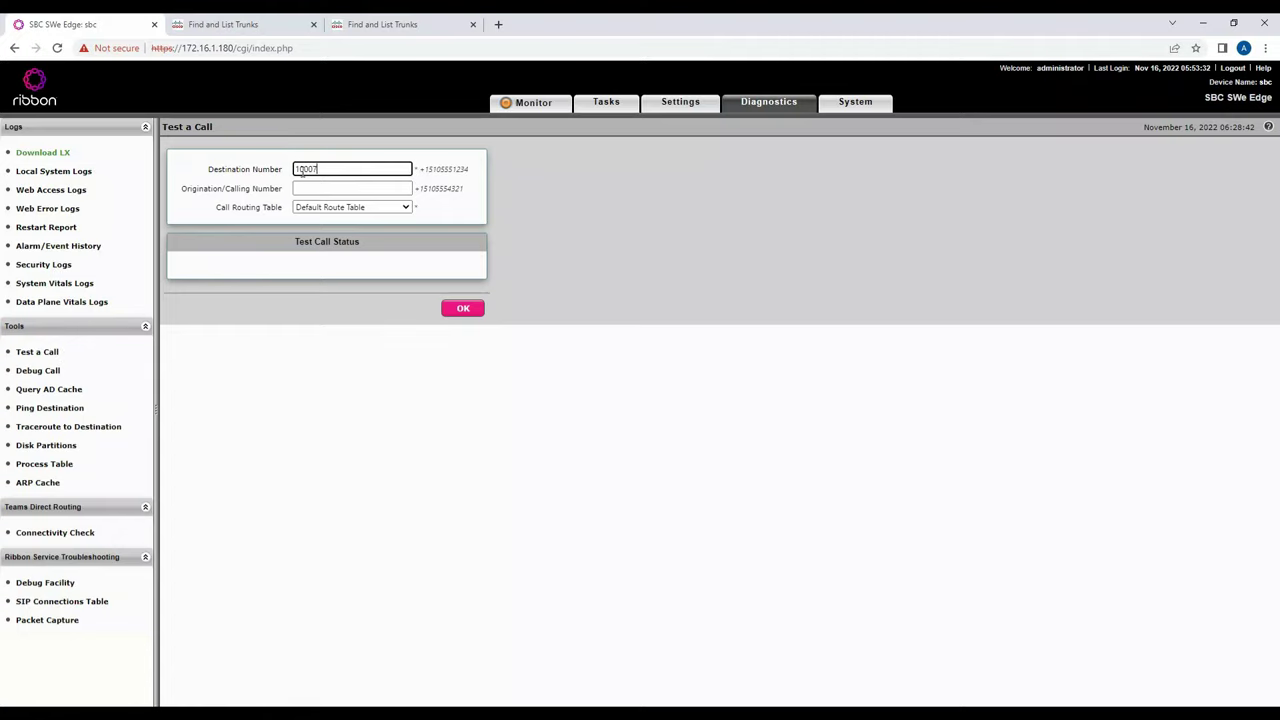
left_click(305, 188)
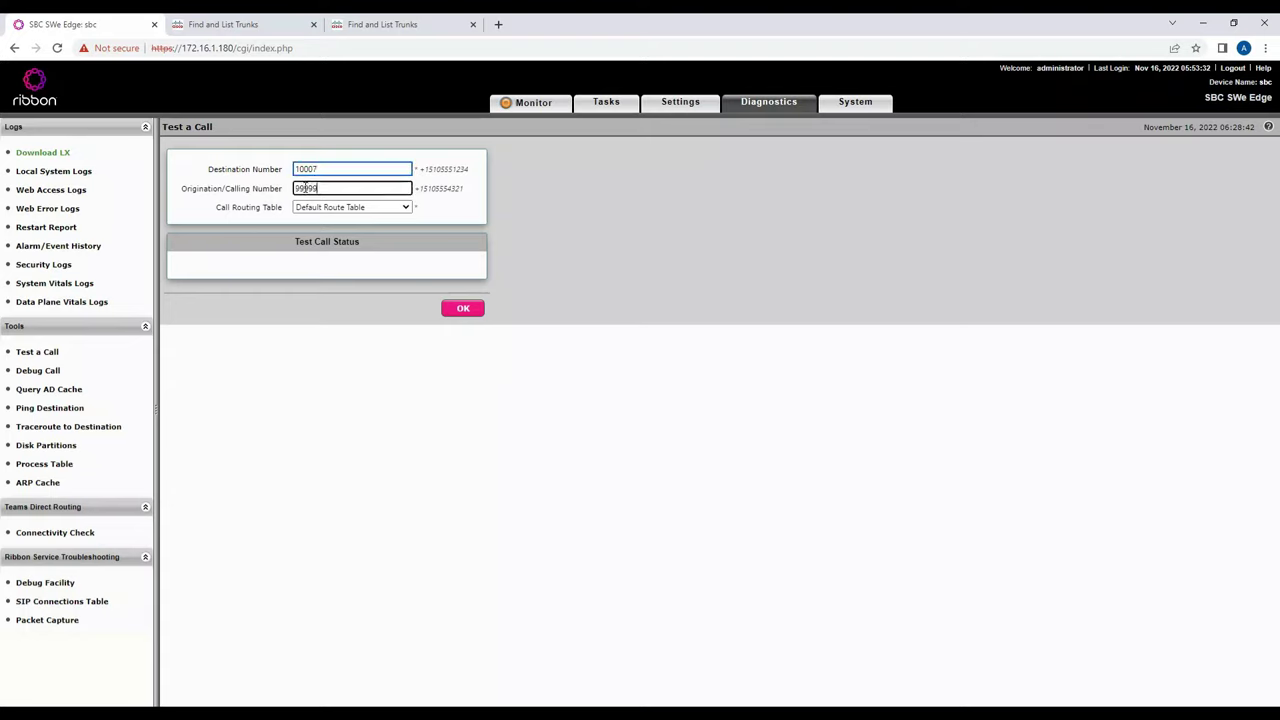
left_click(340, 207)
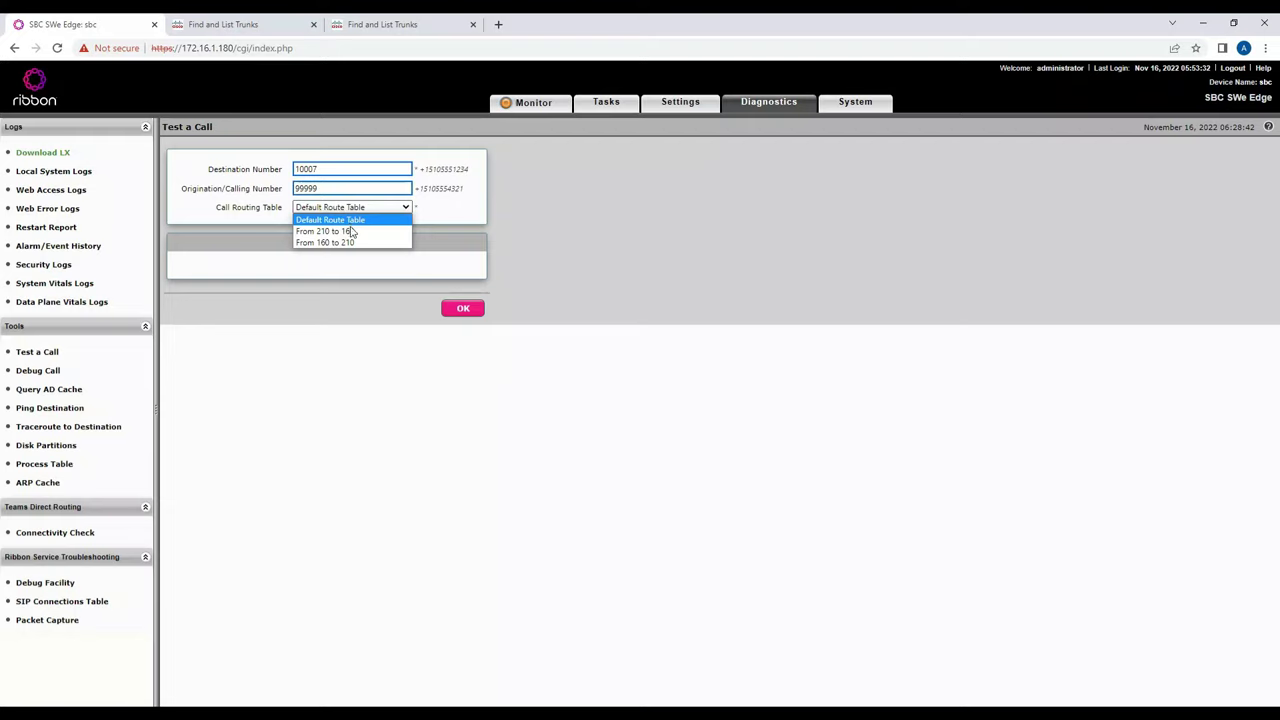
left_click(340, 231)
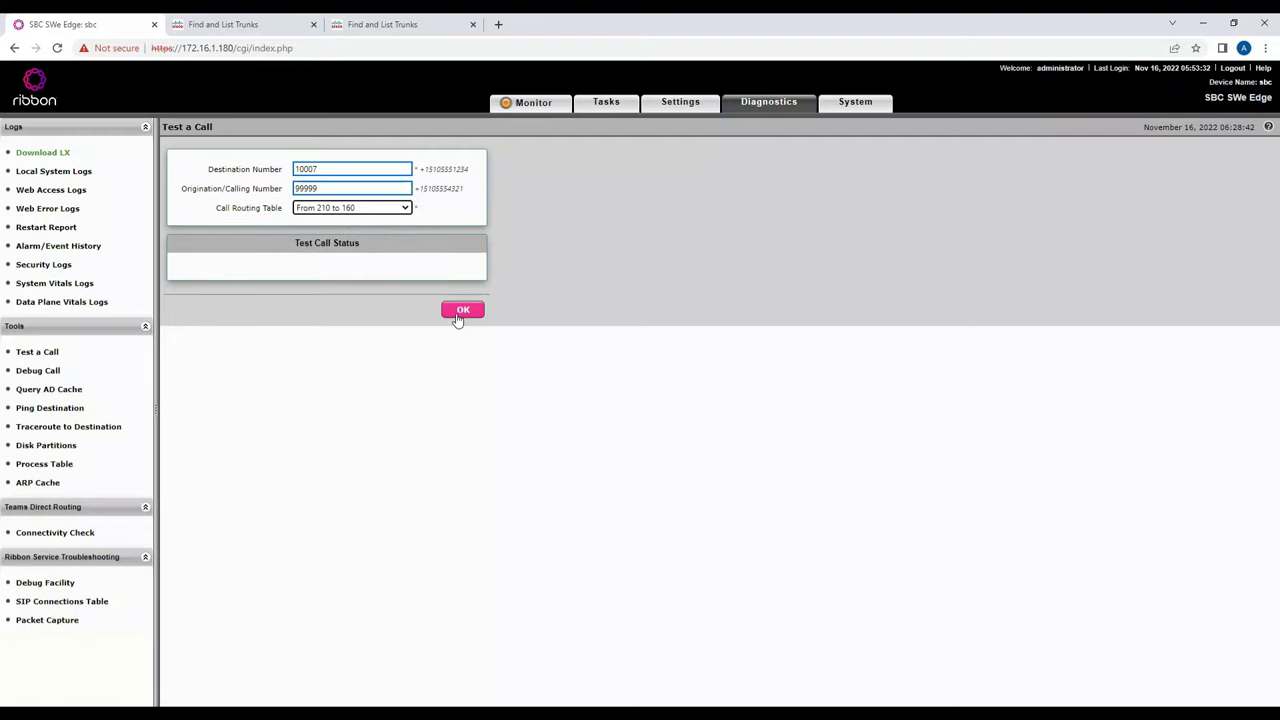
left_click(456, 316)
Answer and end the 10007 test call in MicroSIP, then check the result and view the diagram
left_click(588, 424)
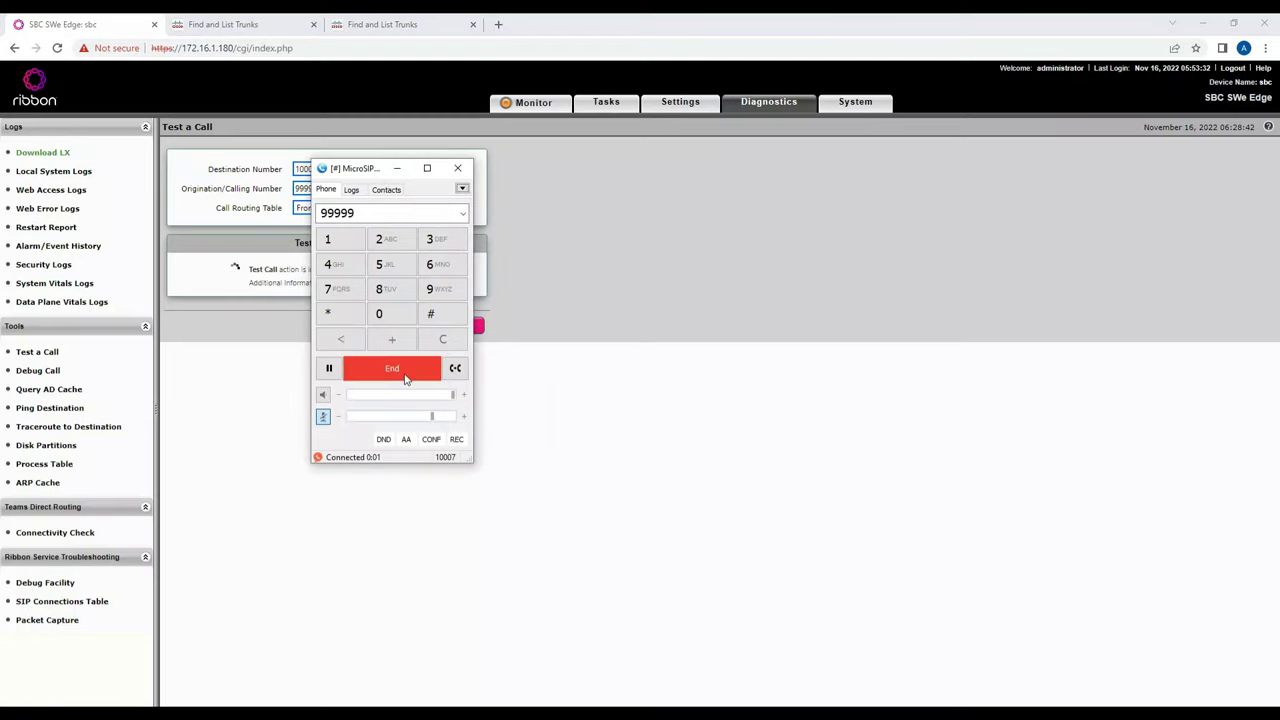
left_click(400, 370)
left_click(578, 376)
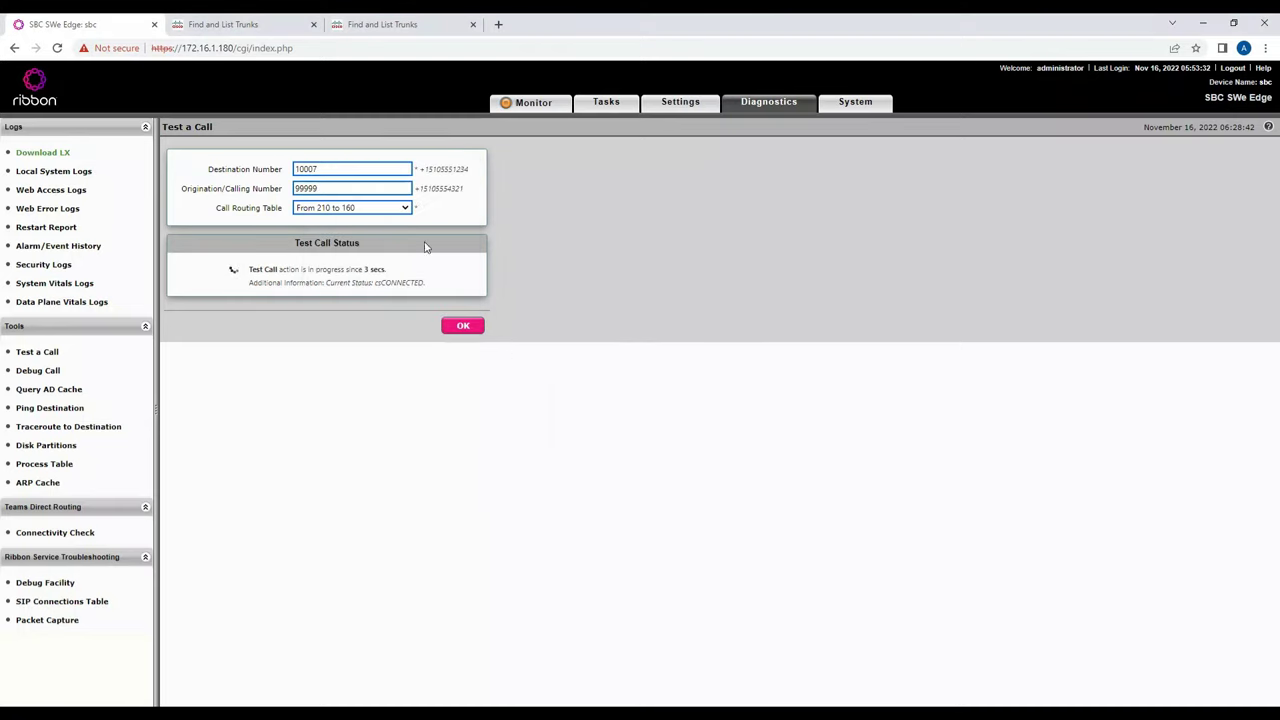
double_click(338, 168)
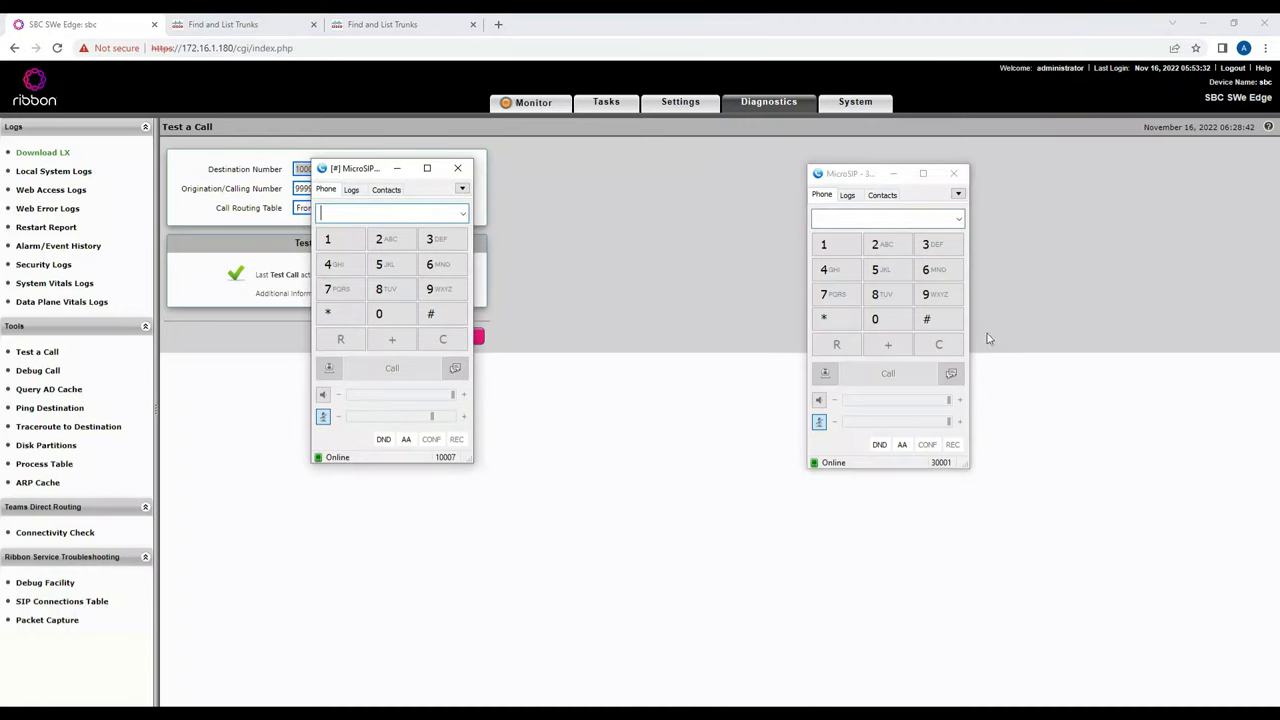
left_click(533, 269)
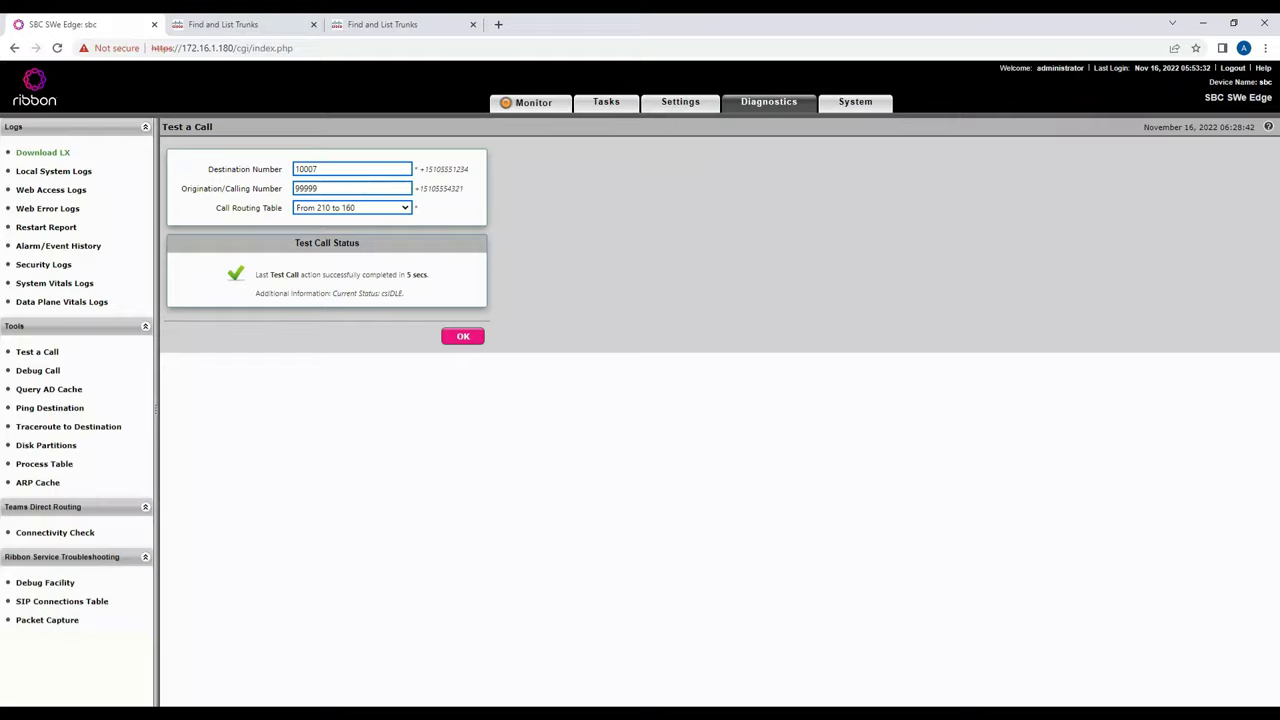
key("alt+Tab")
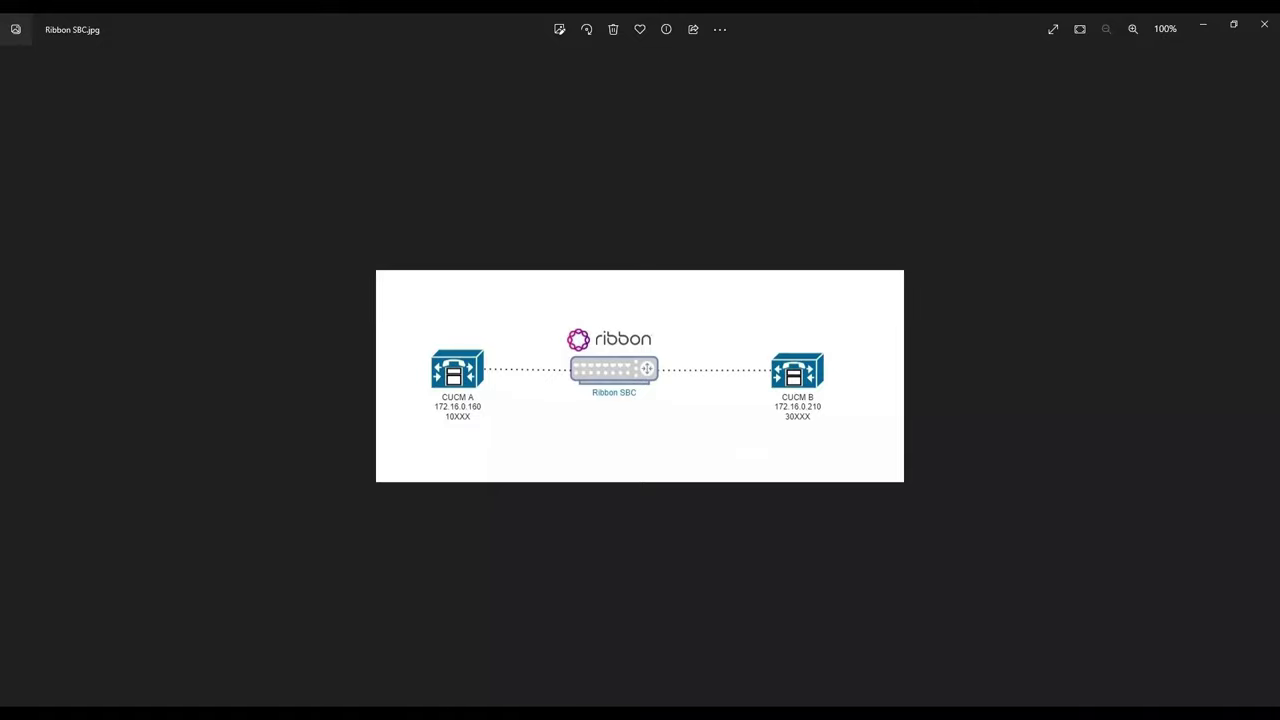
Return from the Ribbon SBC.jpg topology diagram to the SBC Test a Call page
mouse_move(450, 712)
left_click(440, 660)
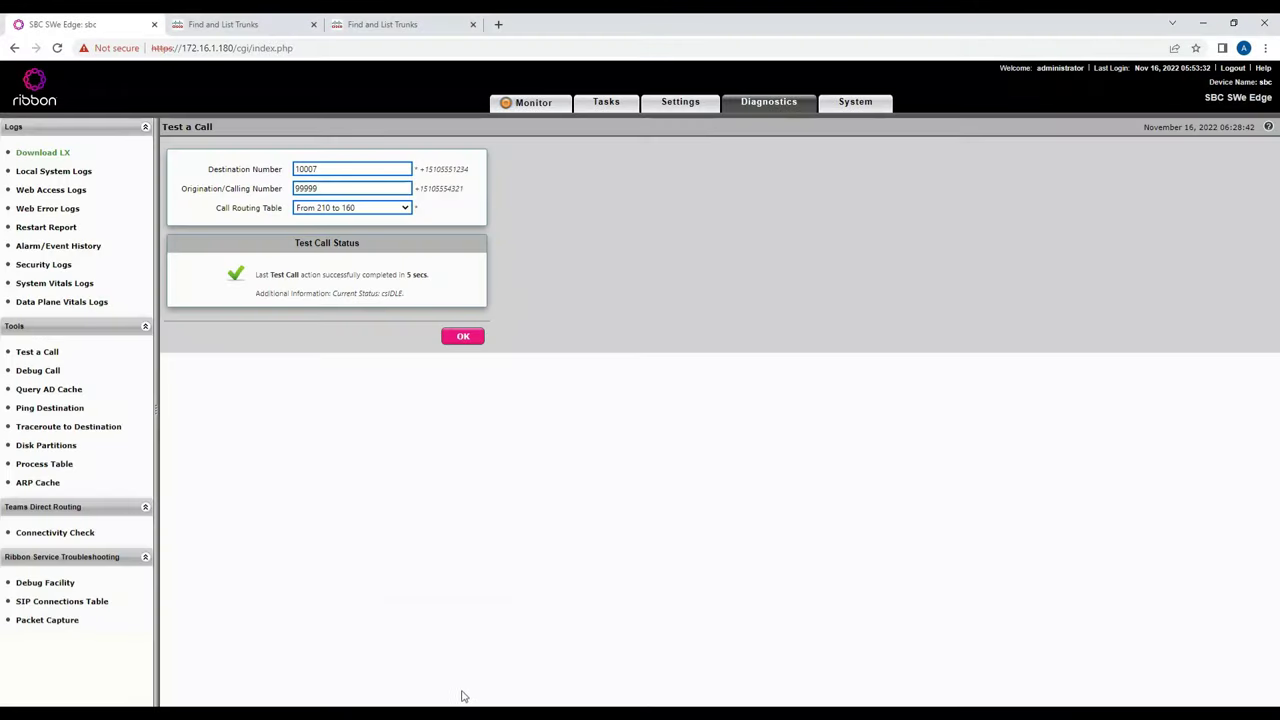
Run a Test a Call to 30001 using the From 160 to 210 routing table
left_click_drag(330, 170, 248, 170)
type("3")
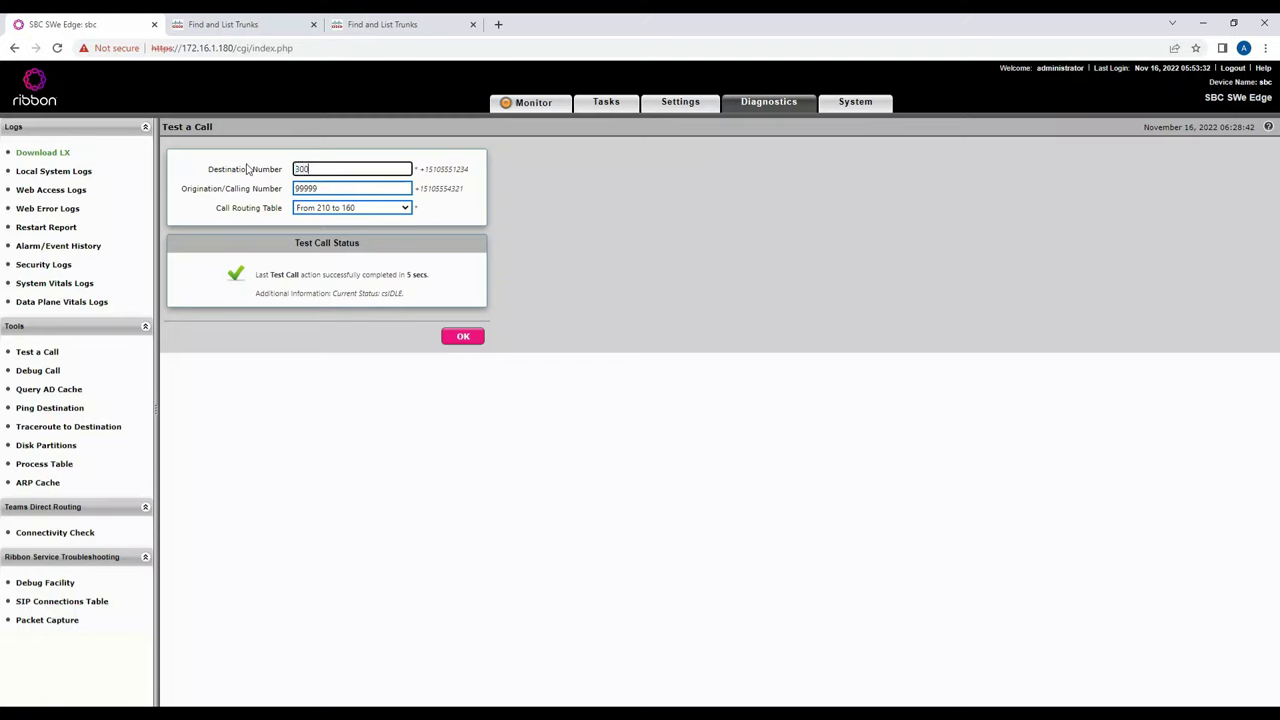
left_click(314, 212)
left_click(320, 245)
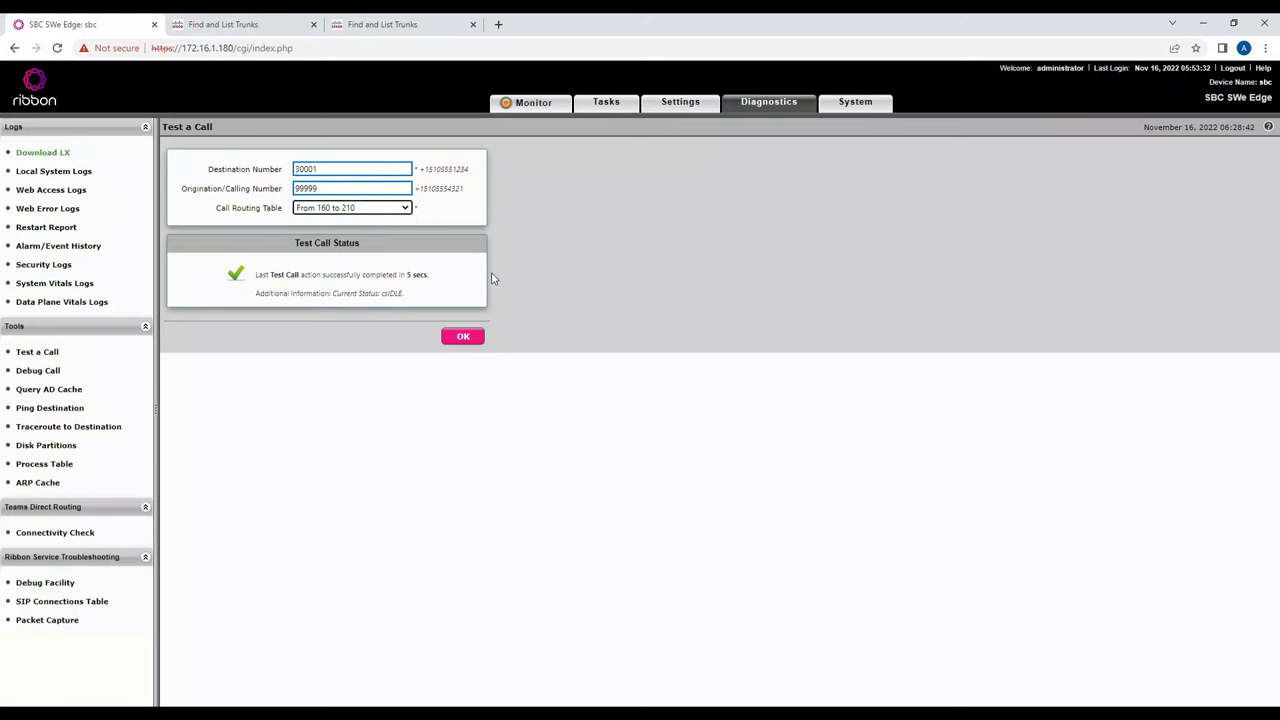
left_click(463, 337)
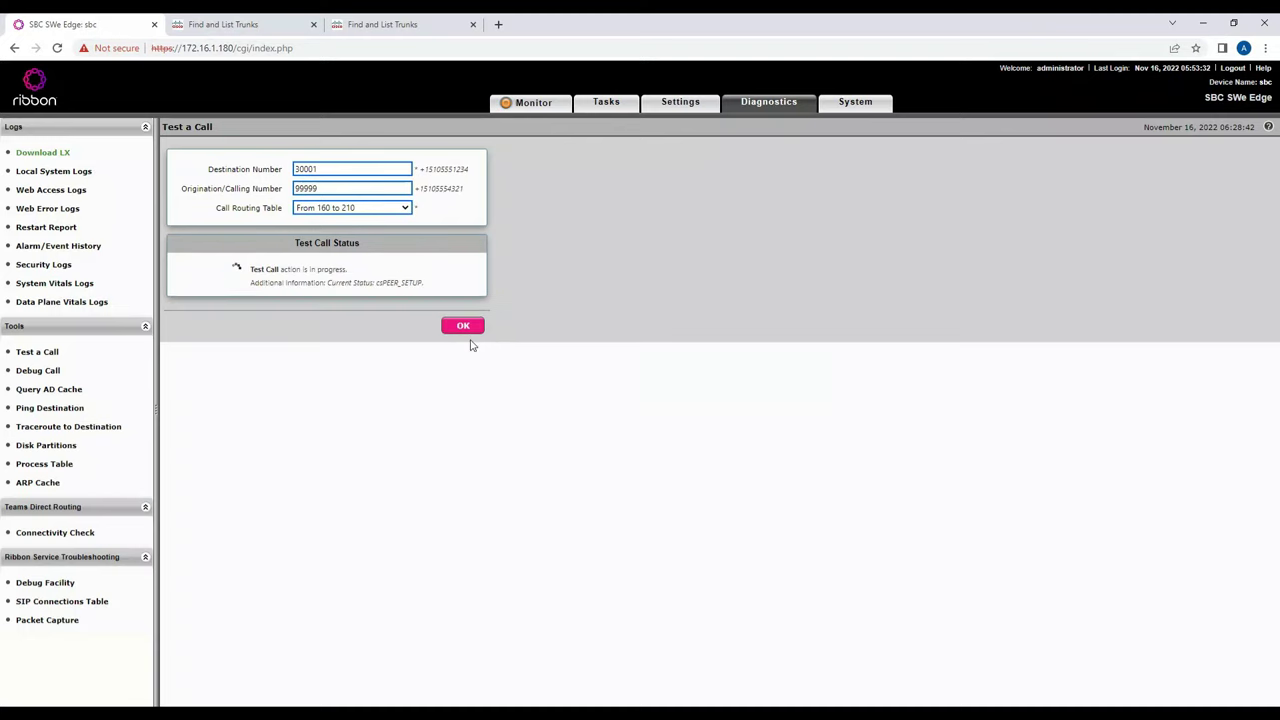
Answer and end the 30001 test call in MicroSIP, then return to the topology diagram
left_click(644, 445)
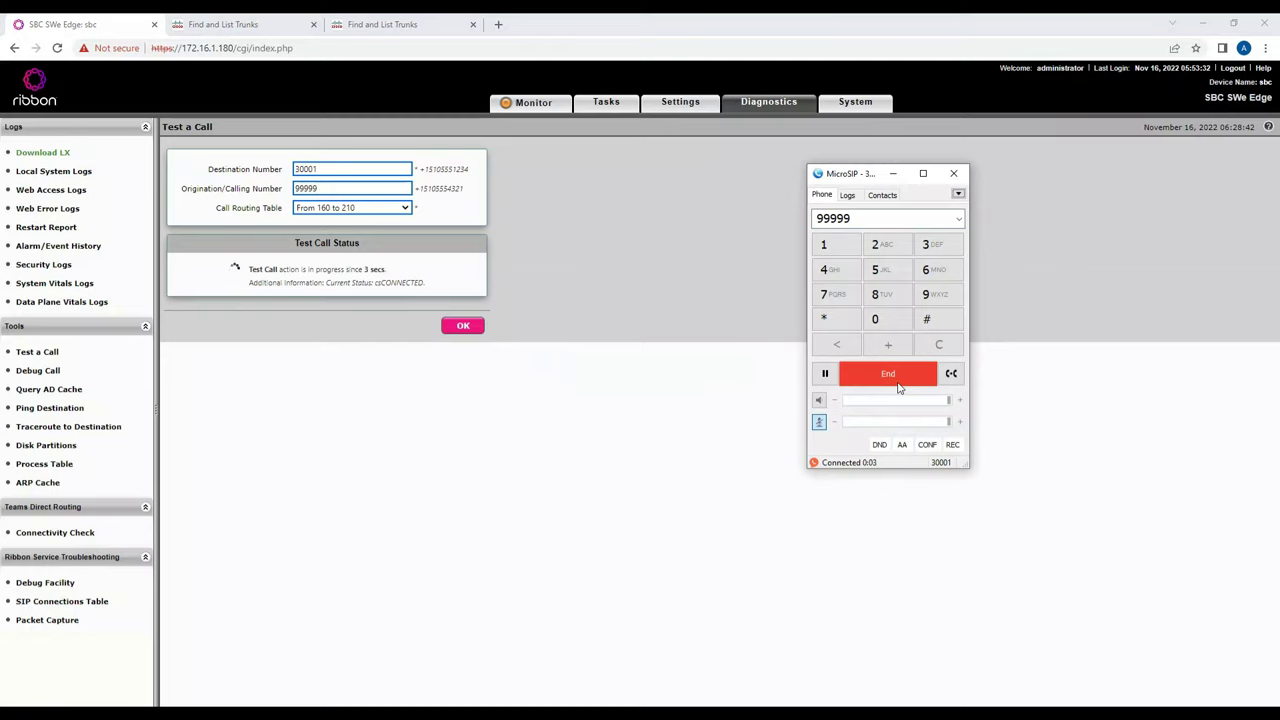
left_click(898, 386)
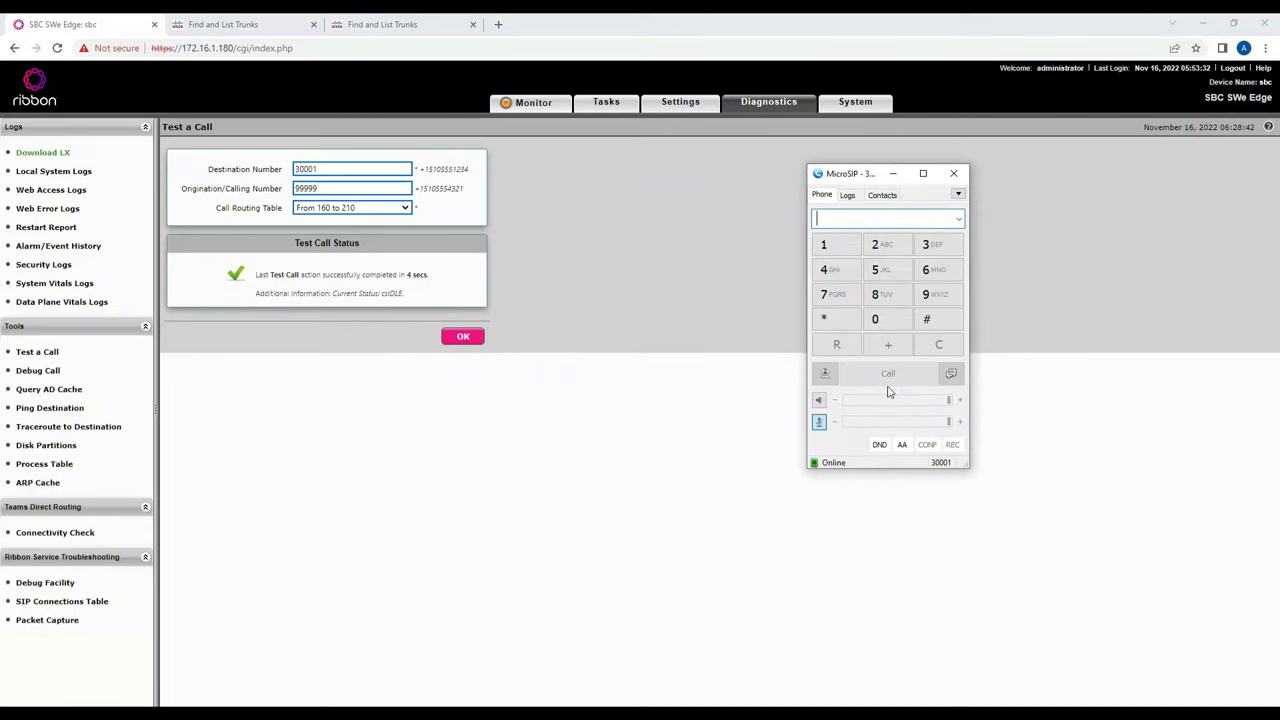
key("alt+Tab")
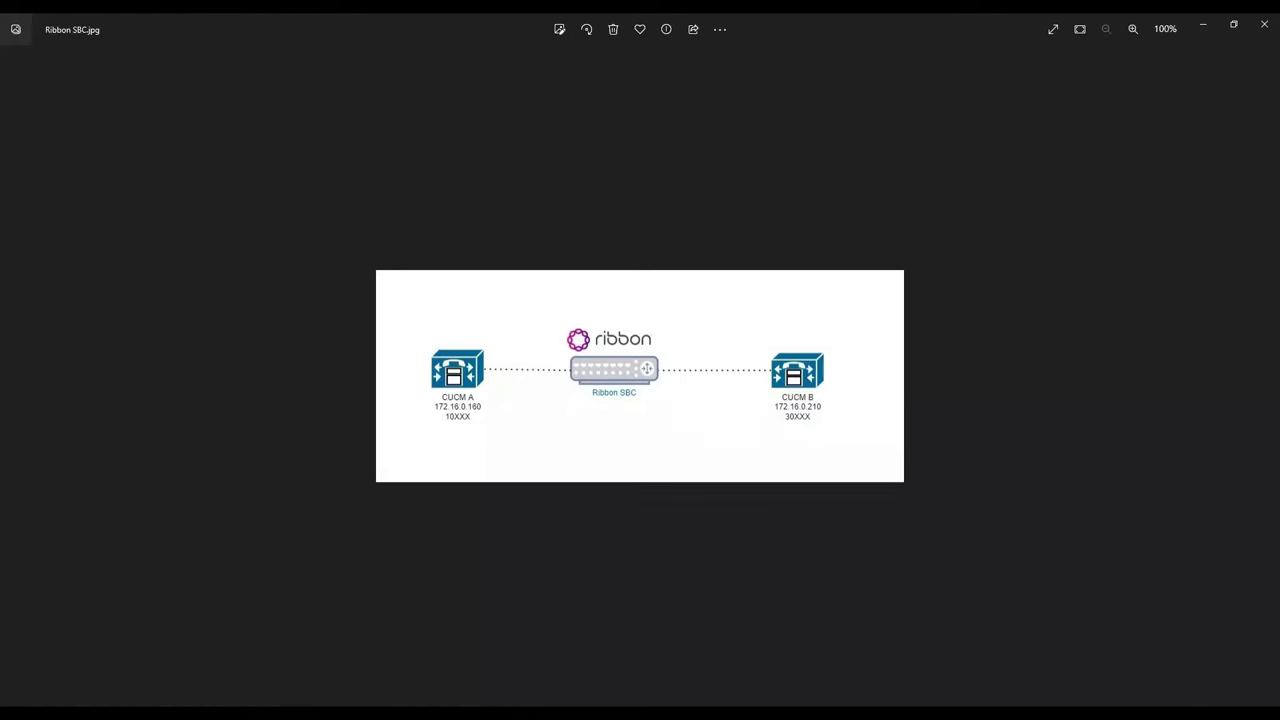